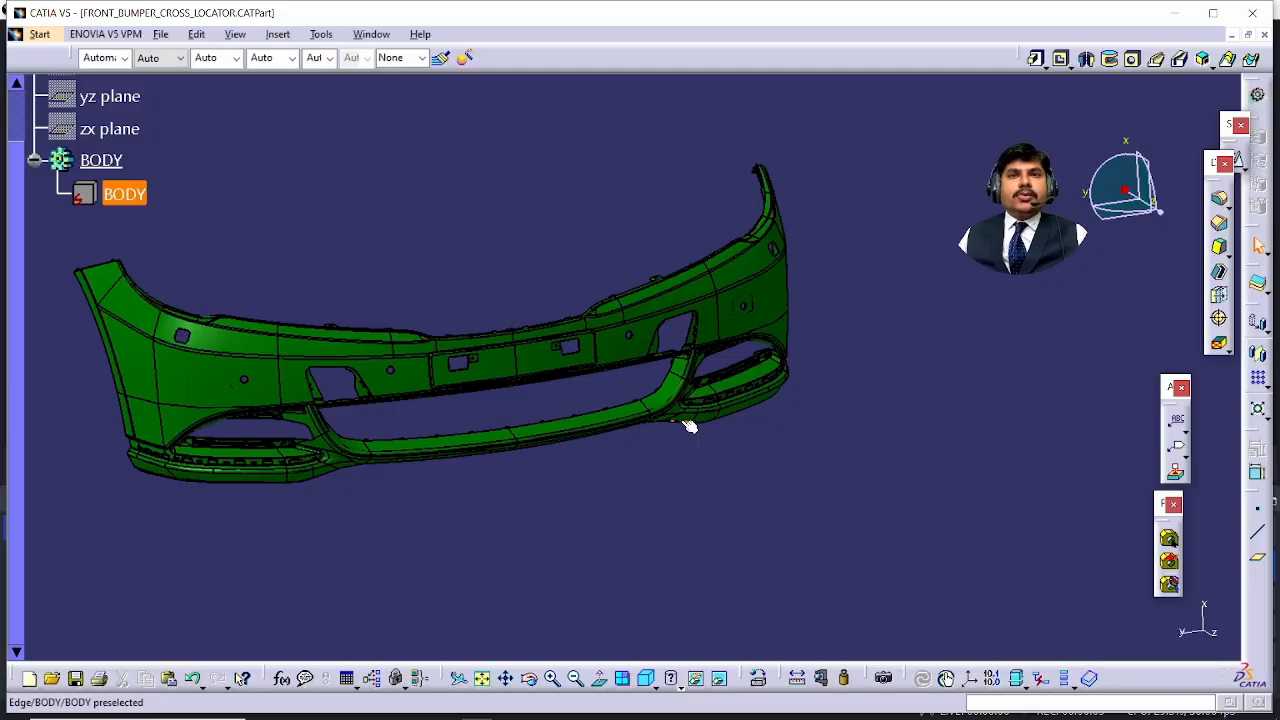
- Examine the front bumper's inner side and the cross-shaped locator pins around its lower openings
middle_drag(410, 420, 600, 380)
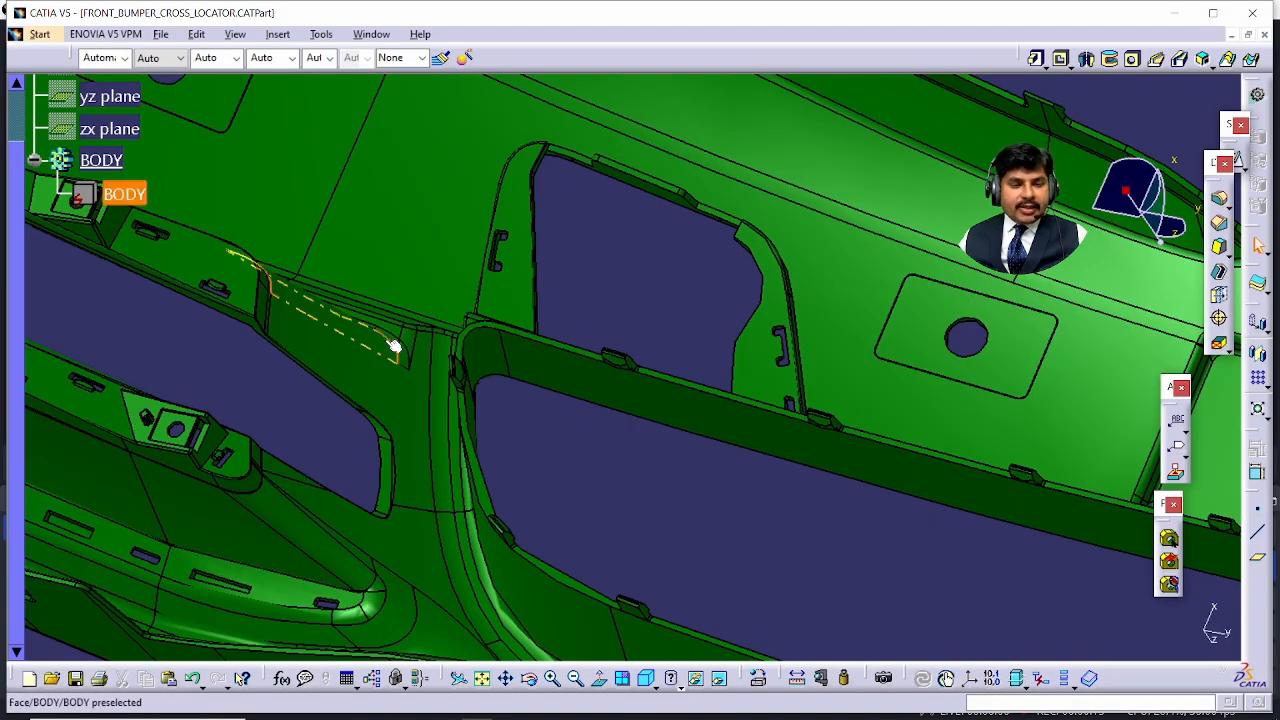
middle_drag(553, 262, 648, 288)
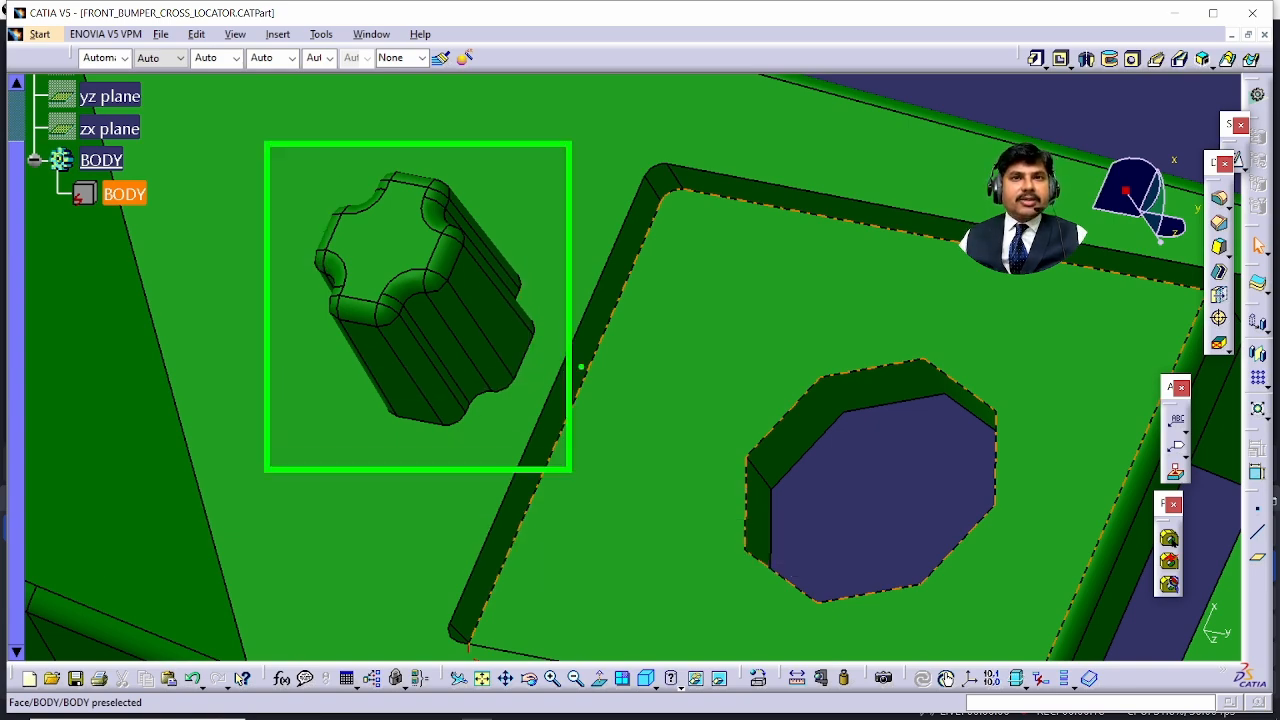
middle_drag(516, 262, 515, 690)
middle_drag(702, 414, 415, 540)
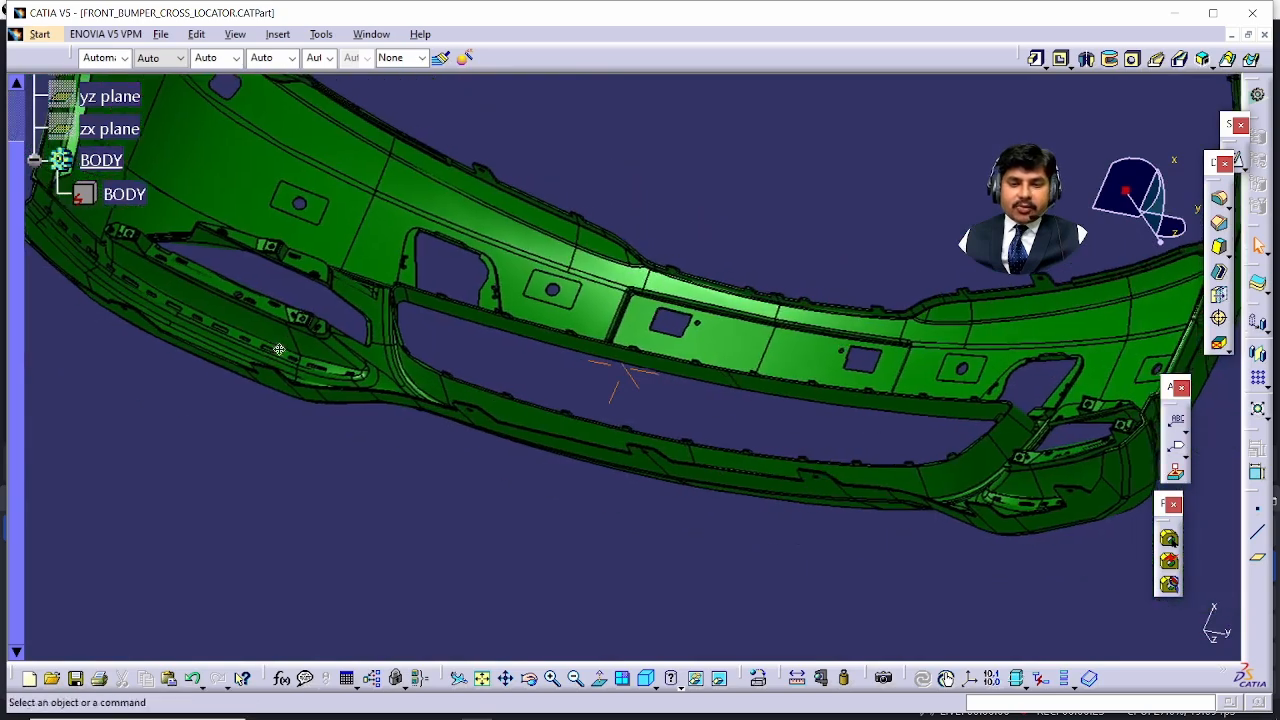
middle_drag(1095, 410, 567, 200)
middle_drag(928, 431, 597, 170)
middle_drag(600, 323, 1097, 109)
mouse_move(514, 360)
middle_down()
mouse_move(503, 517)
mouse_move(678, 181)
mouse_move(831, 194)
mouse_move(914, 100)
mouse_move(914, 82)
middle_up()
drag(333, 204, 510, 377)
click(484, 324)
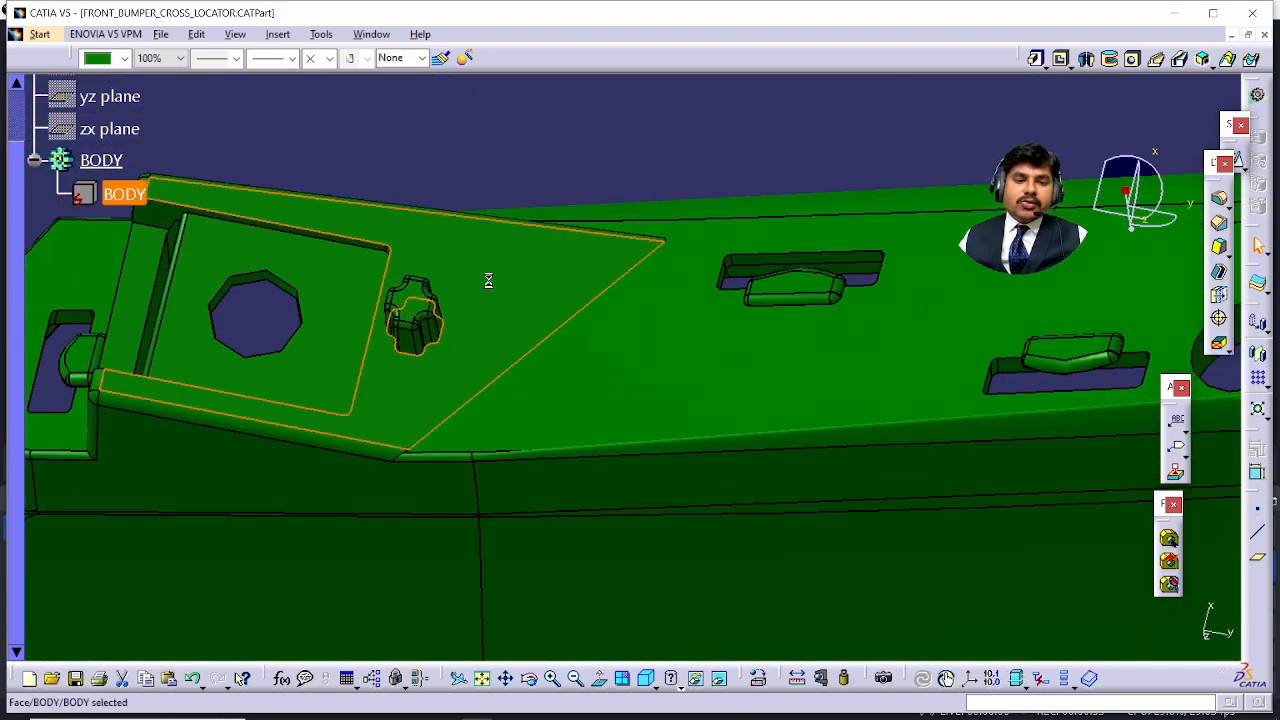
- Examine the cross locator beside the square recess with the octagonal hole on the lower opening's bracket
ctrl+middle_drag(583, 160, 582, 580)
middle_drag(582, 380, 1100, 480)
middle_drag(403, 391, 610, 450)
ctrl+middle_drag(610, 450, 786, 610)
middle_drag(641, 398, 691, 228)
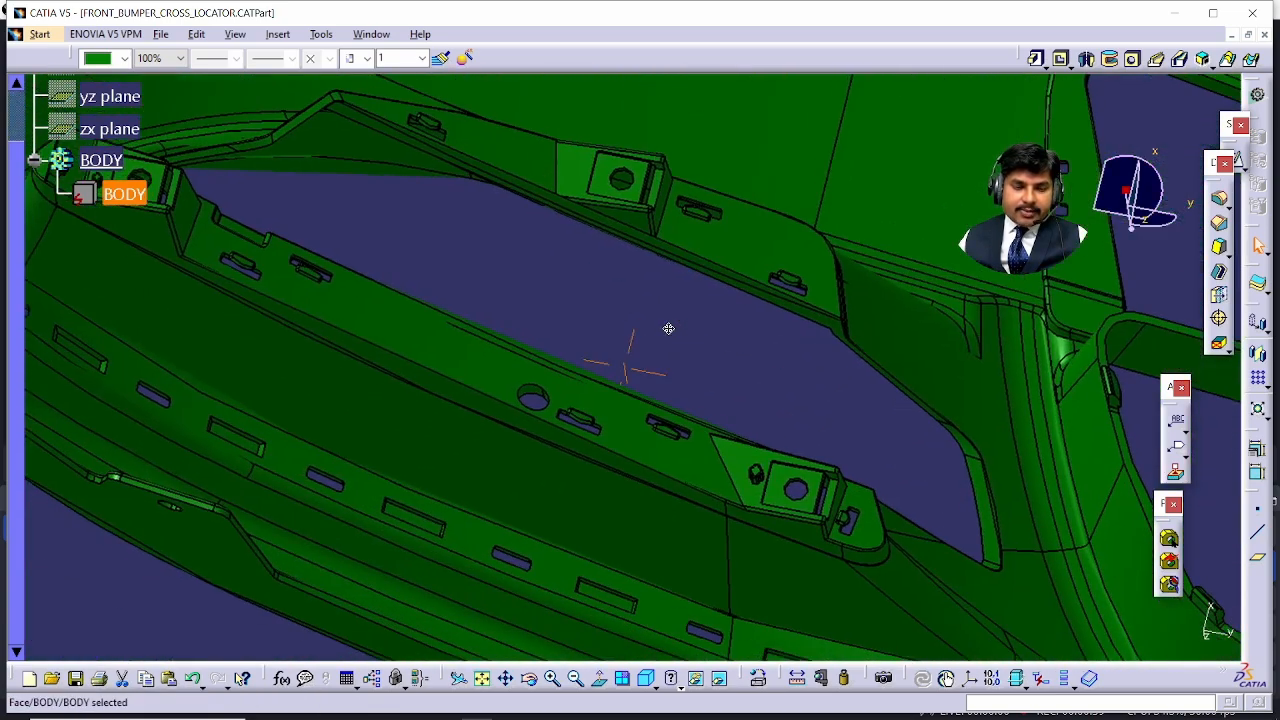
middle_drag(755, 358, 480, 251)
ctrl+middle_drag(735, 330, 771, 50)
middle_drag(426, 218, 924, 66)
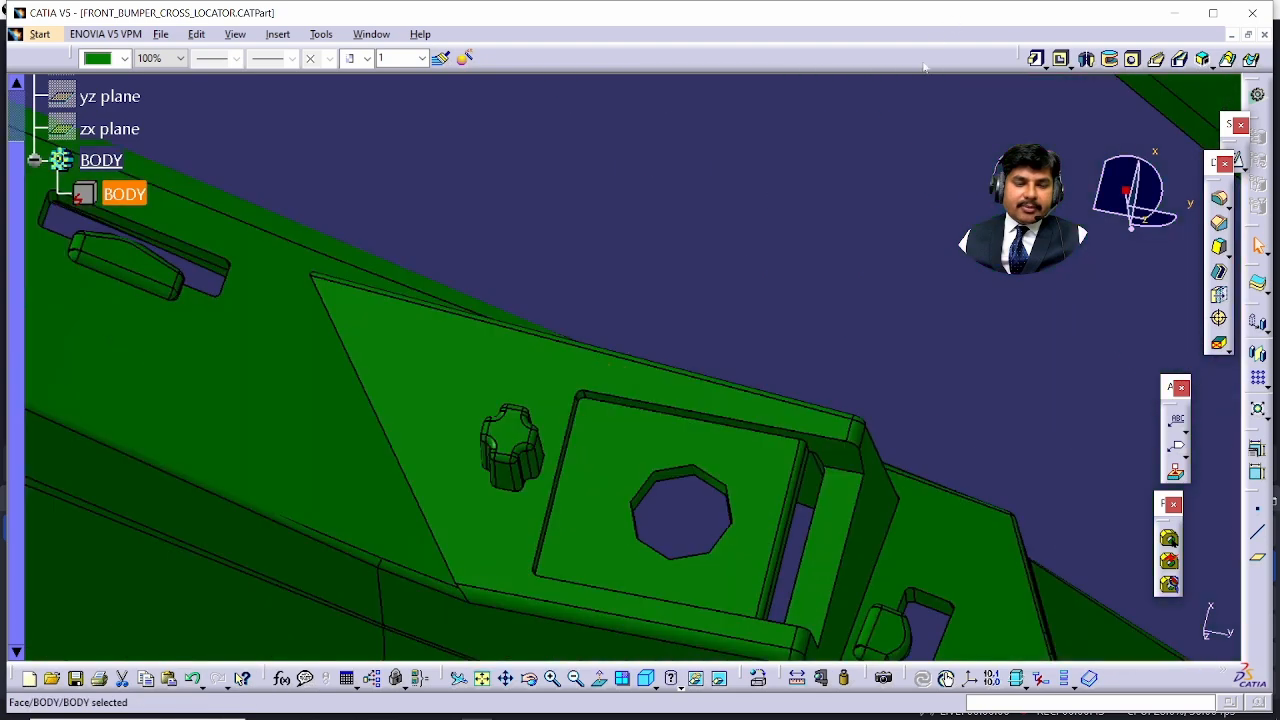
ctrl+middle_drag(705, 247, 638, 164)
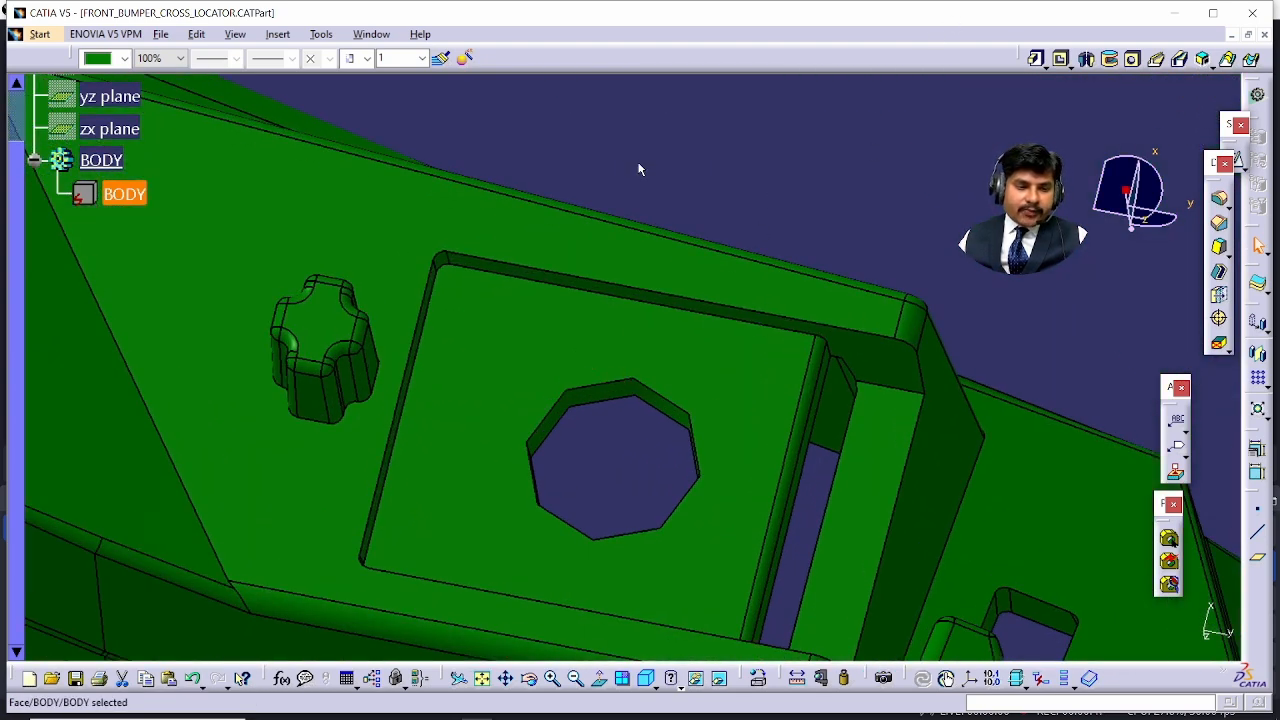
- Draw a red freehand cross-section of a locator pin standing on a base wall, in the empty area beside the bumper
middle_drag(427, 284, 450, 600)
middle_drag(417, 461, 660, 94)
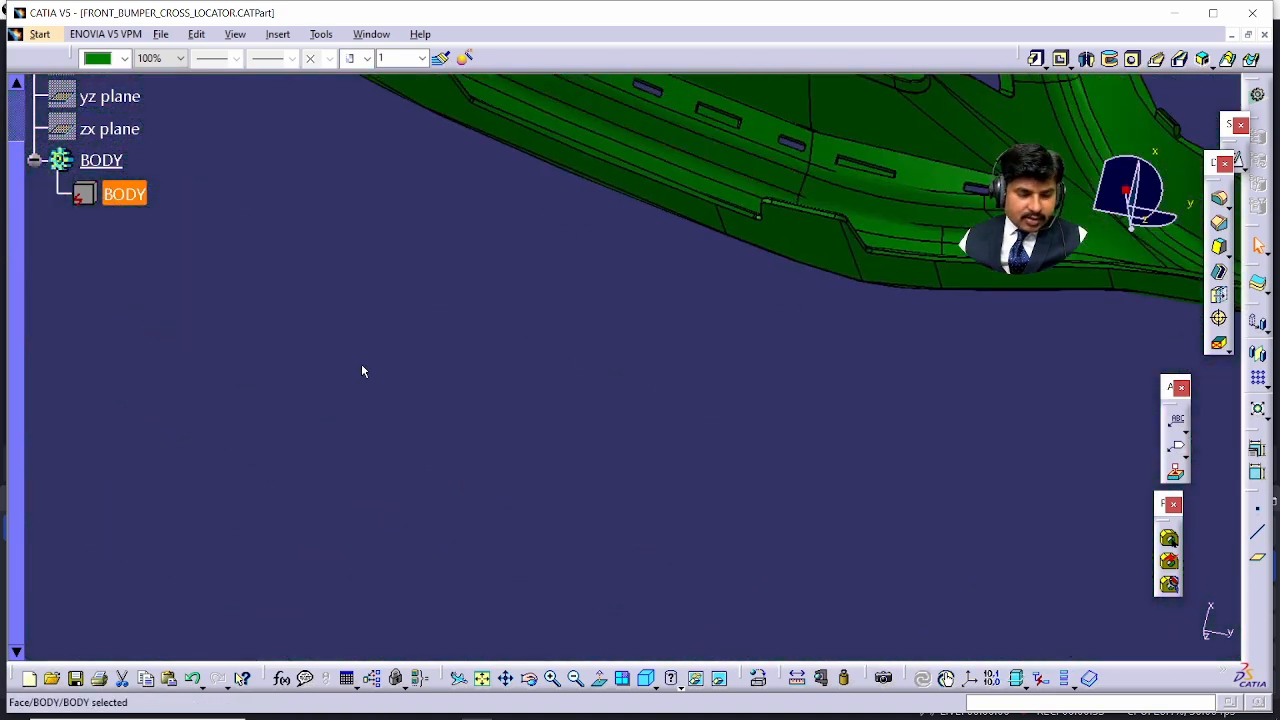
drag(313, 286, 287, 446)
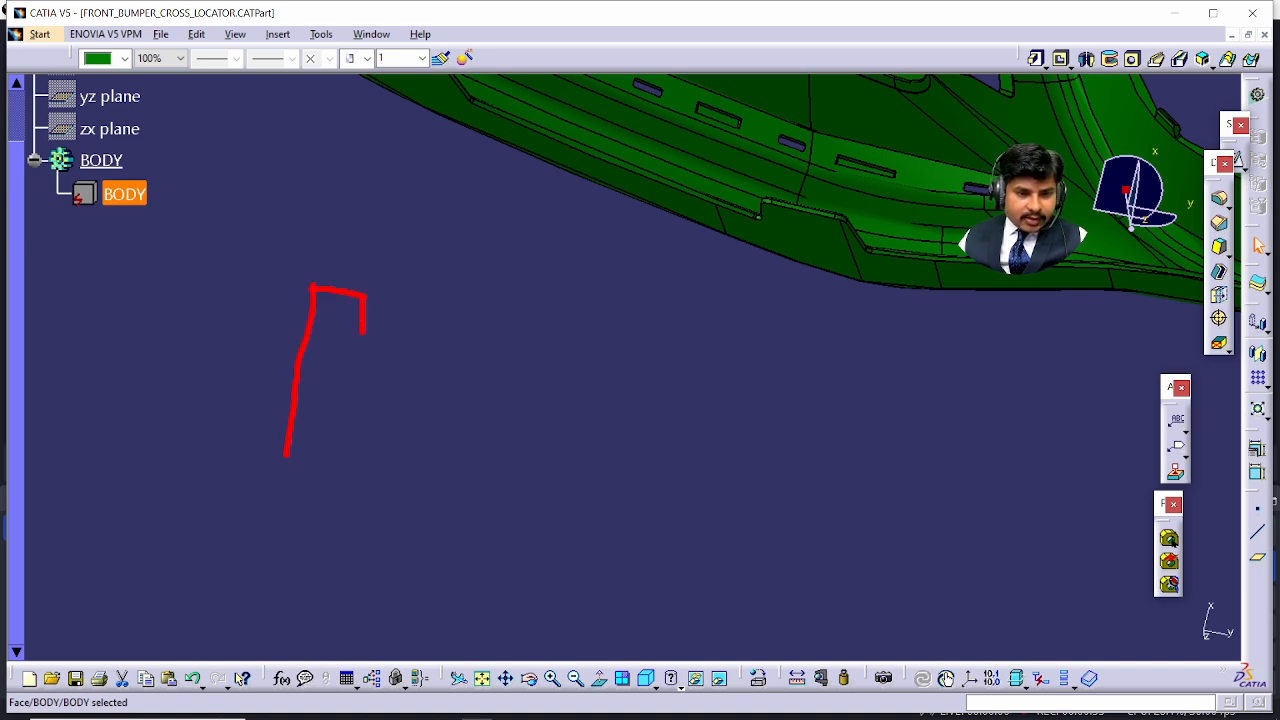
mouse_move(364, 333)
mouse_down()
mouse_move(358, 458)
mouse_move(714, 449)
mouse_up()
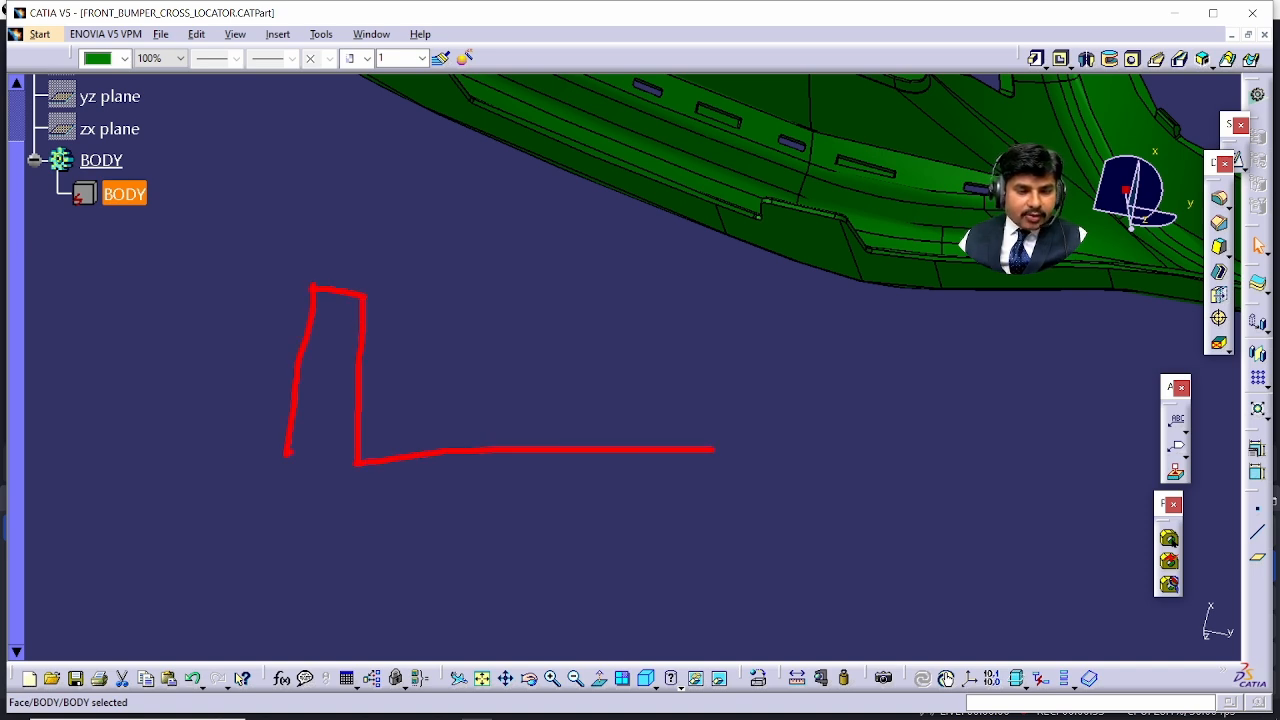
drag(254, 447, 70, 460)
drag(82, 503, 712, 494)
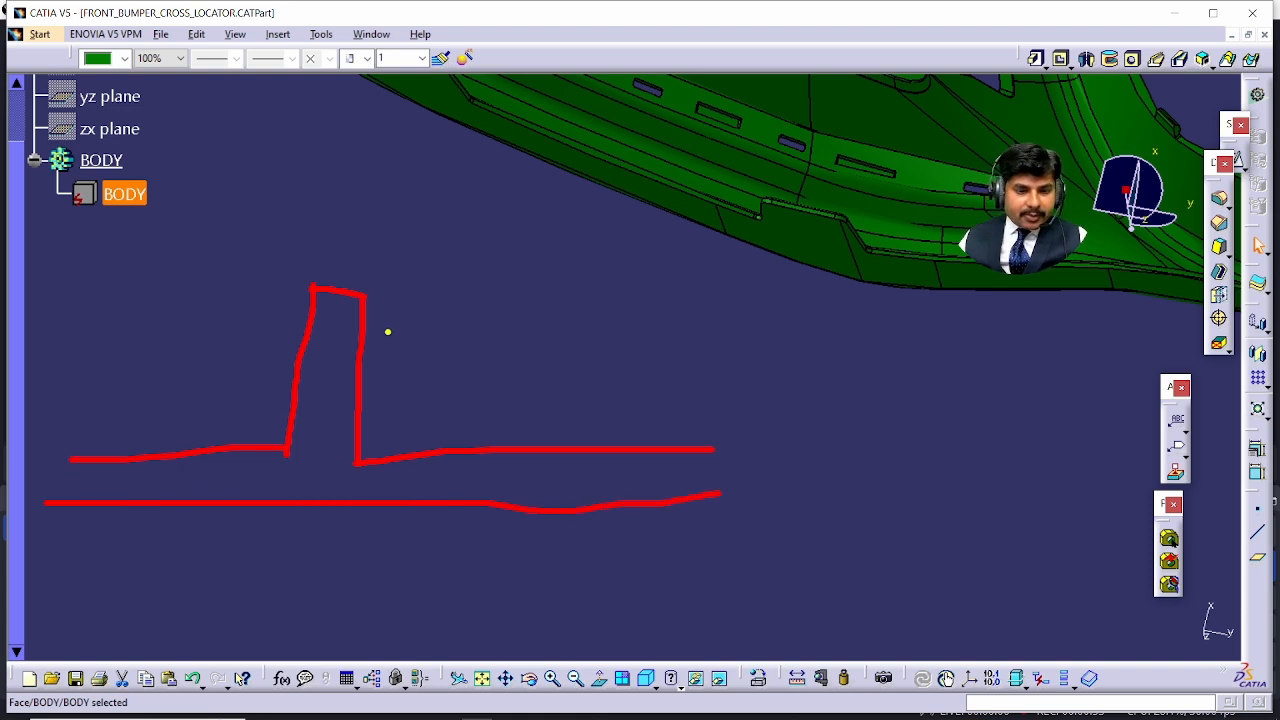
- Annotate the mating part in yellow on both sides of the pin and add a double arrow labelled Y below
mouse_move(387, 342)
mouse_down()
mouse_move(386, 376)
mouse_move(582, 384)
mouse_up()
drag(390, 345, 587, 340)
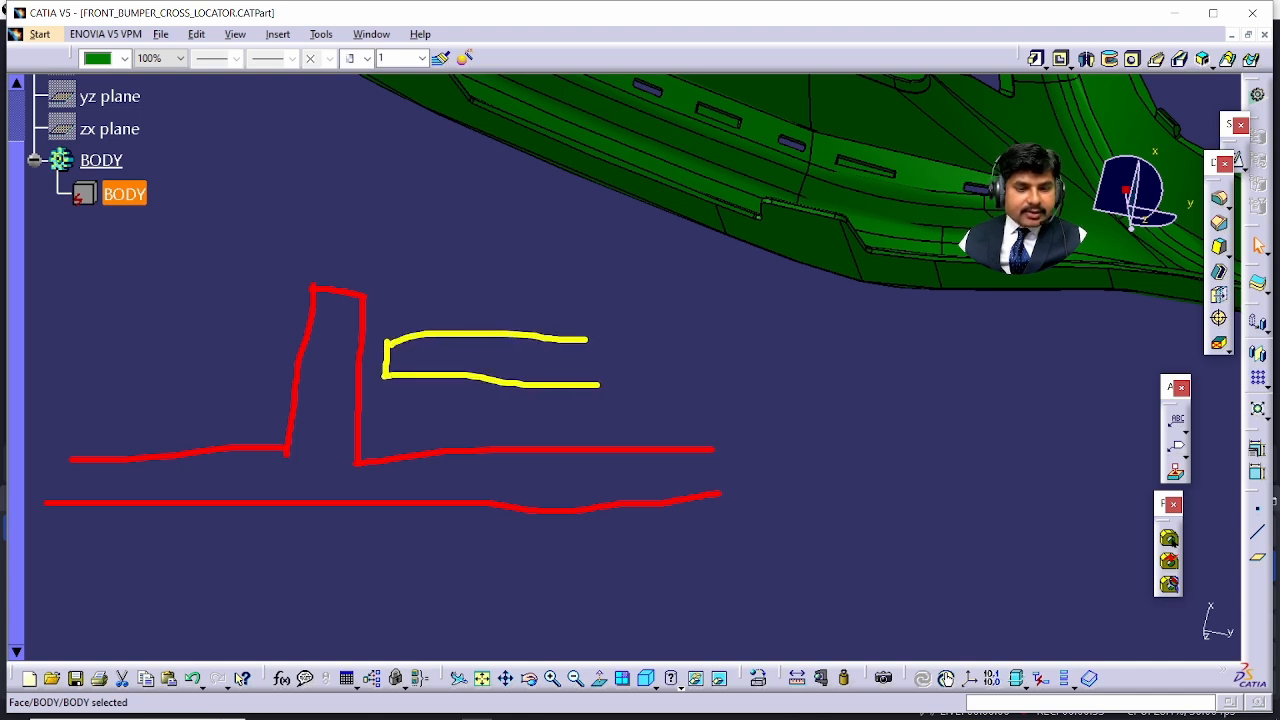
mouse_move(286, 319)
mouse_down()
mouse_move(276, 371)
mouse_move(129, 371)
mouse_up()
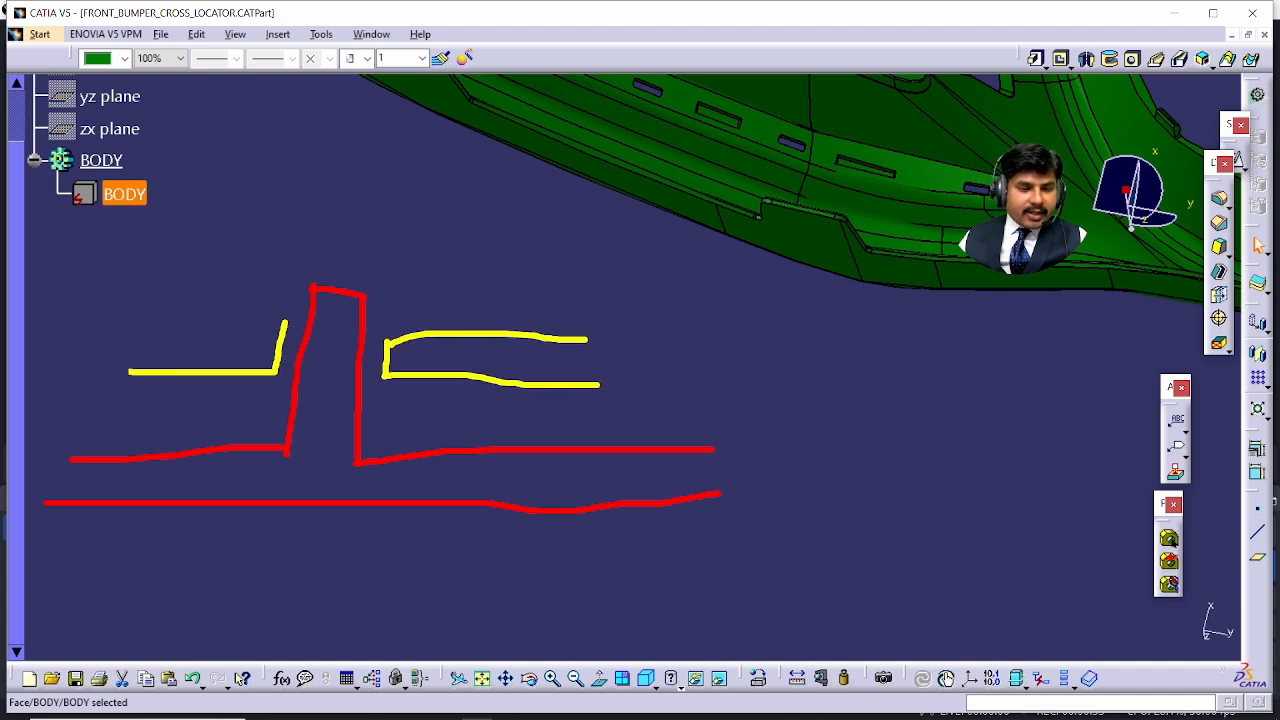
drag(265, 327, 124, 324)
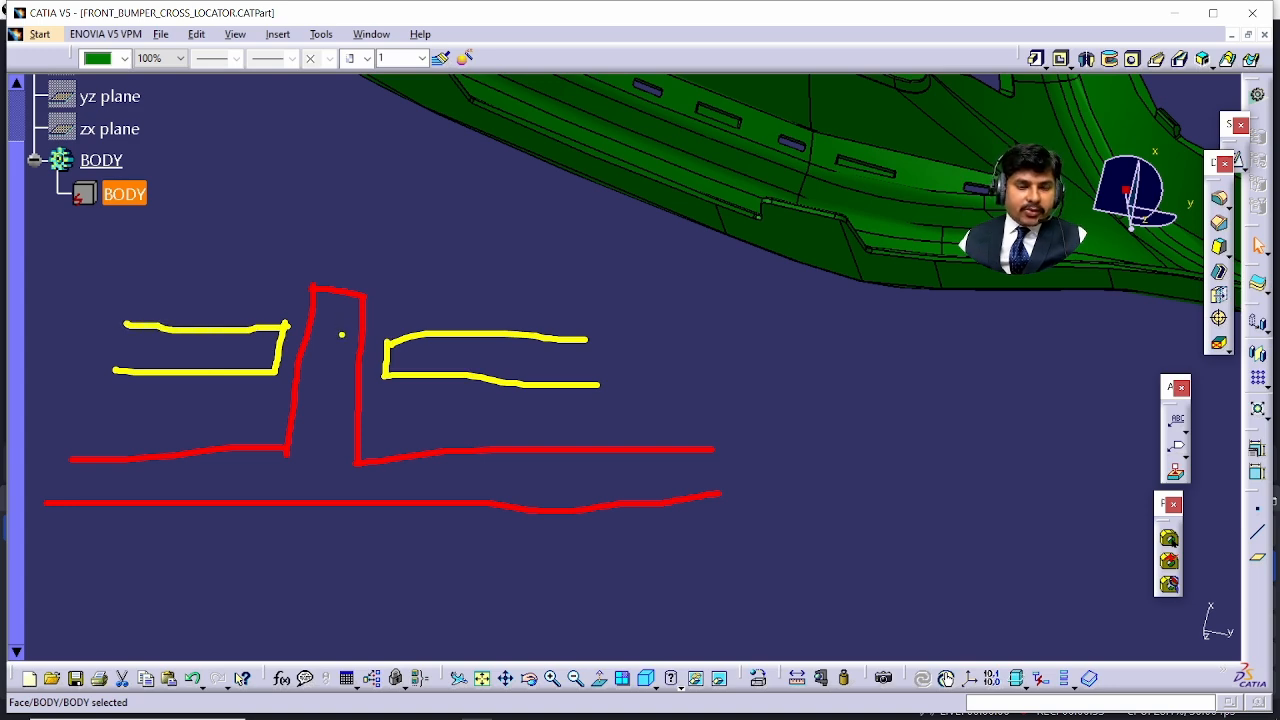
drag(239, 577, 506, 576)
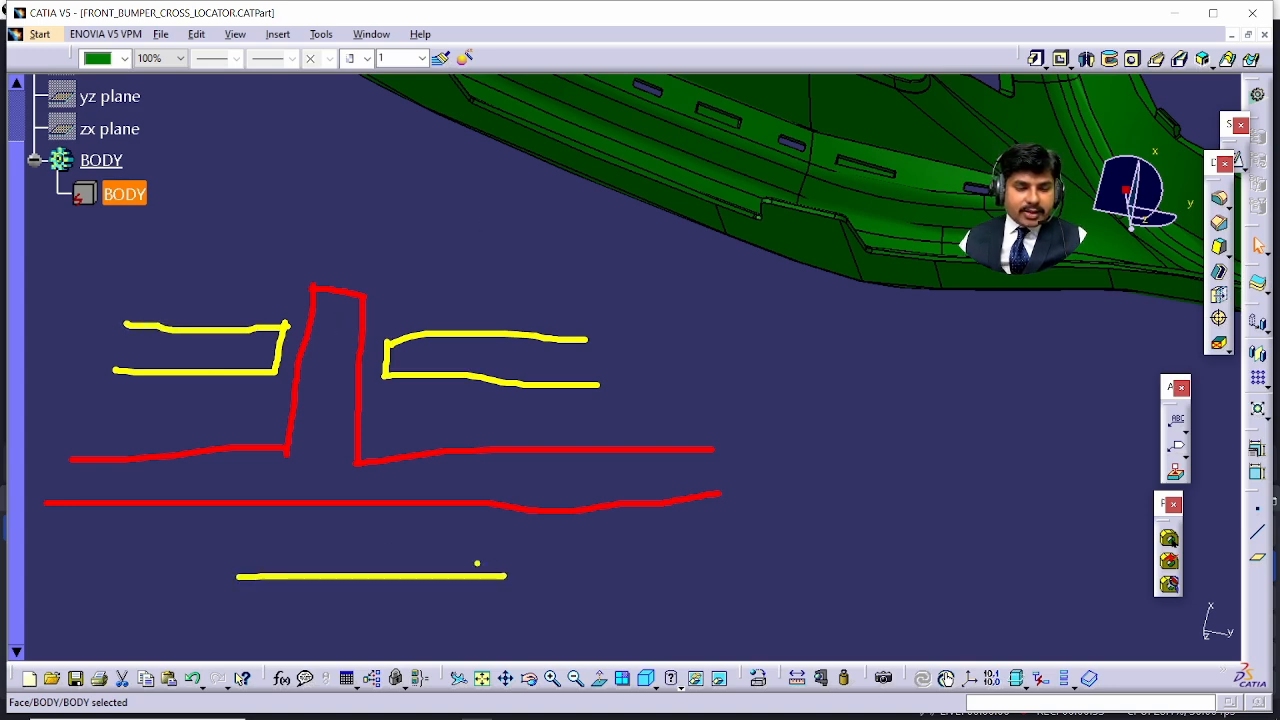
drag(284, 571, 228, 589)
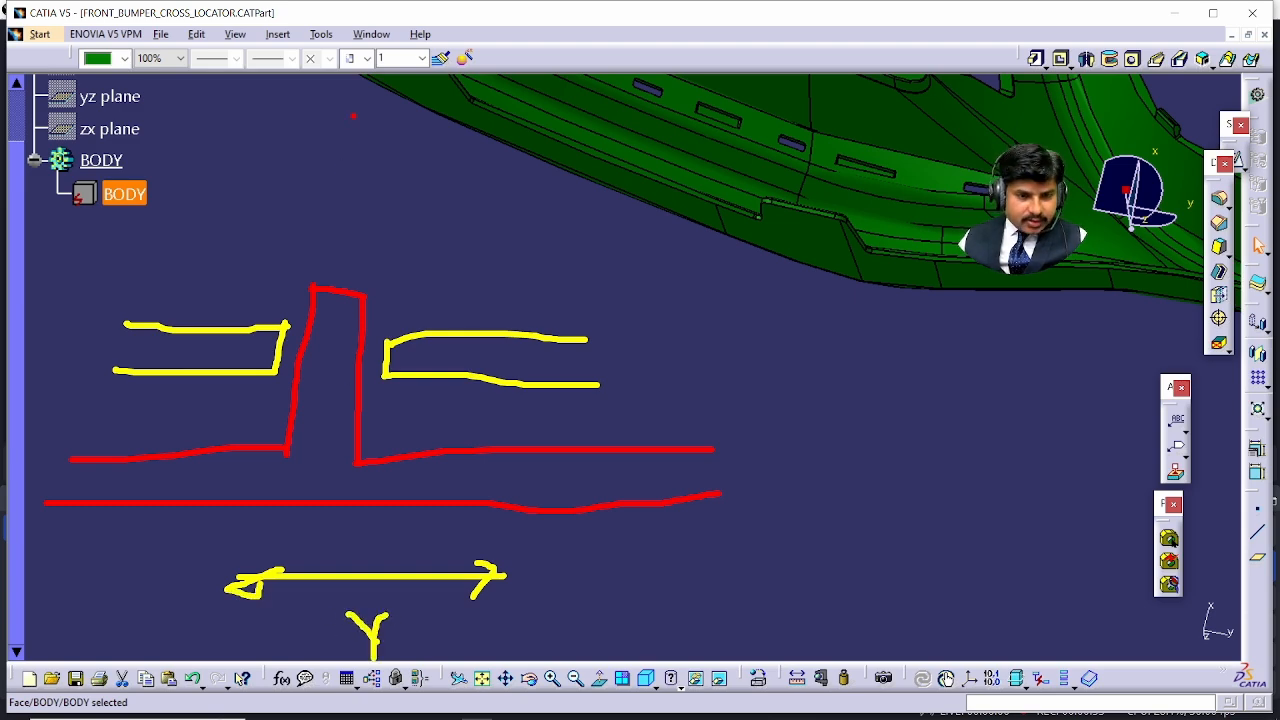
- Sketch a red cross inside a yellow square hole with an outline around it, plus separate square and slotted hole shapes
drag(346, 125, 386, 125)
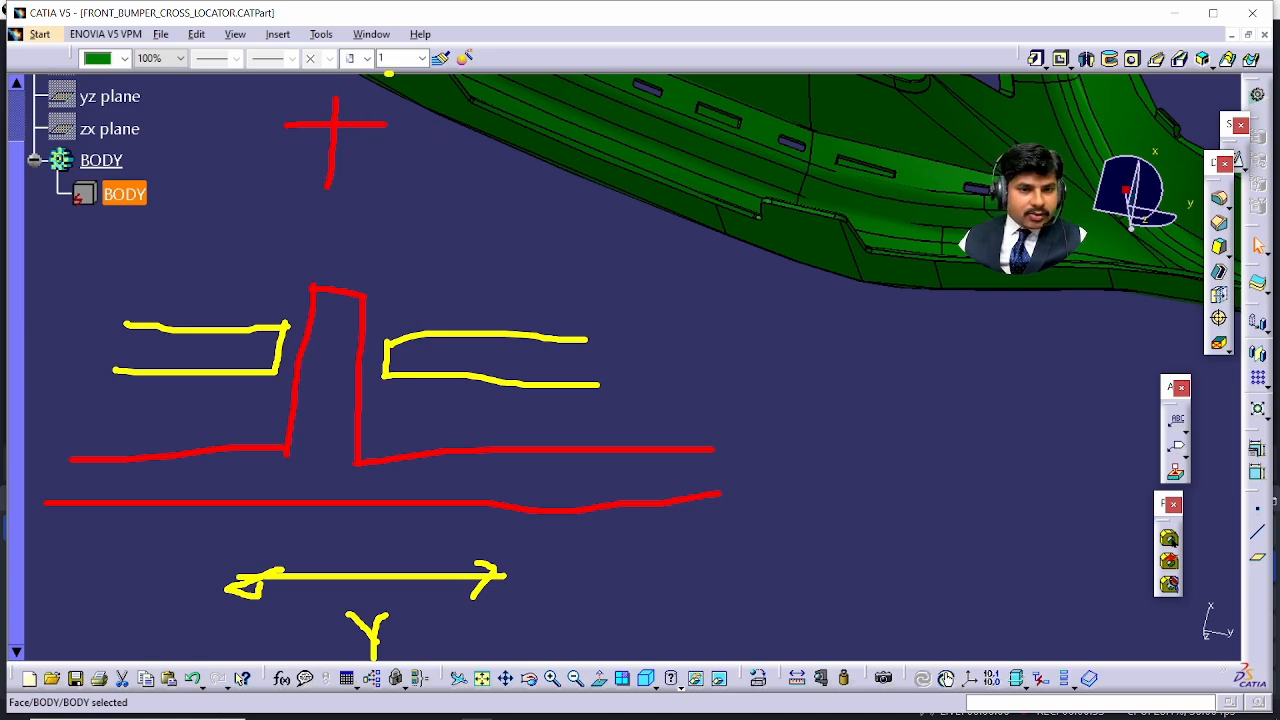
mouse_move(389, 73)
mouse_down()
mouse_move(256, 110)
mouse_move(256, 182)
mouse_move(318, 190)
mouse_move(382, 131)
mouse_move(382, 76)
mouse_up()
mouse_move(468, 58)
mouse_down()
mouse_move(338, 3)
mouse_move(165, 135)
mouse_move(204, 196)
mouse_move(450, 232)
mouse_move(482, 84)
mouse_move(398, 44)
mouse_up()
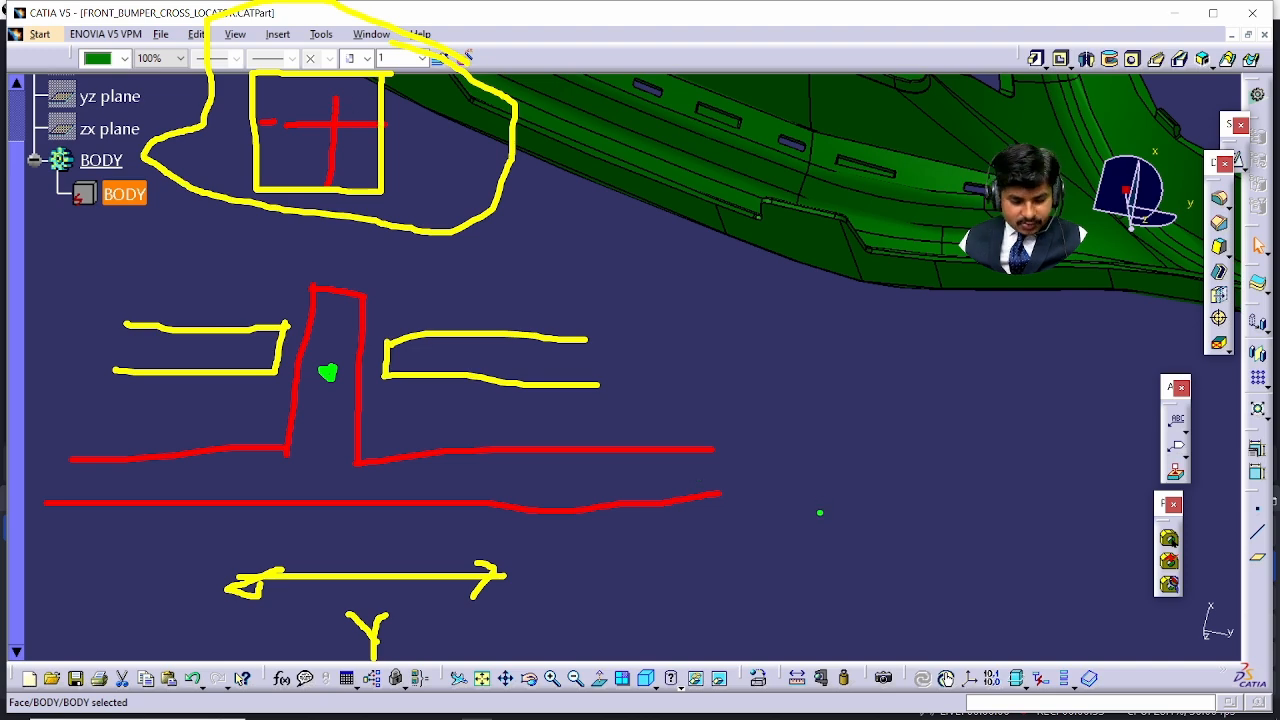
mouse_move(818, 533)
mouse_down()
mouse_move(745, 531)
mouse_move(707, 585)
mouse_move(828, 602)
mouse_move(813, 526)
mouse_up()
mouse_move(1020, 529)
mouse_down()
mouse_move(925, 533)
mouse_move(988, 595)
mouse_move(1048, 522)
mouse_move(1000, 530)
mouse_up()
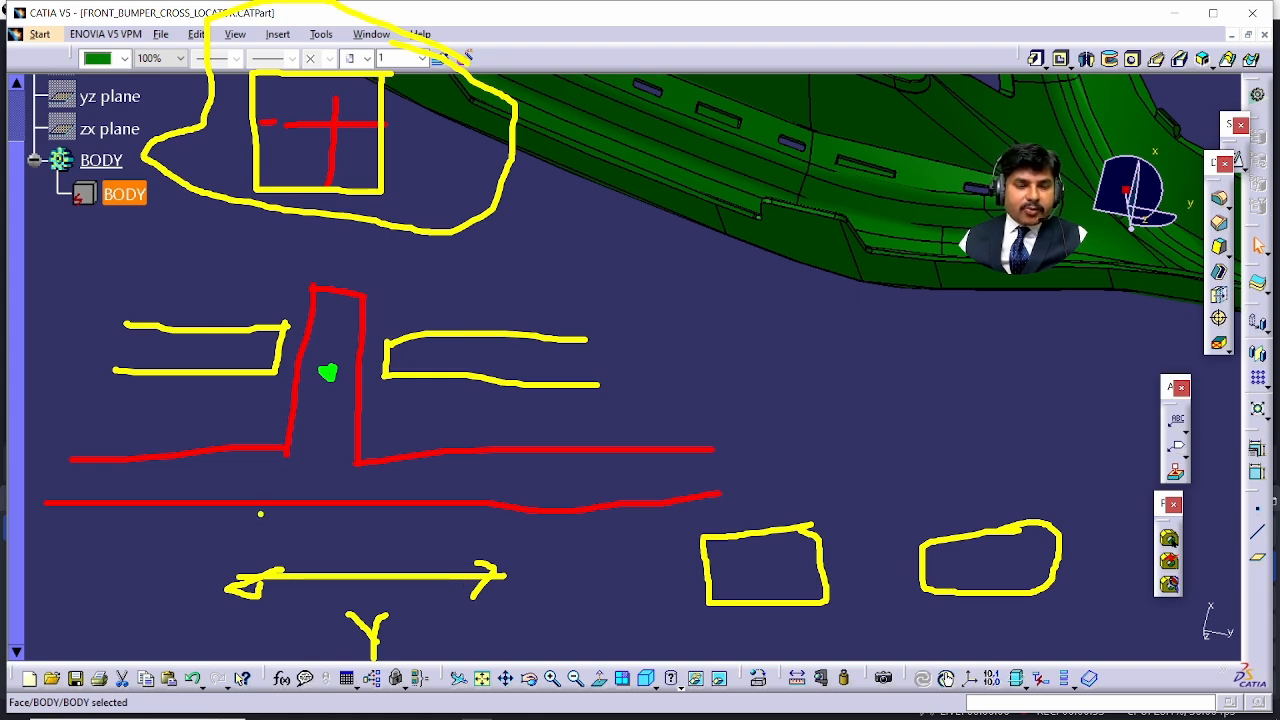
- Add the handwritten locator notes and a thickness arrow on the mating part, and clear all the annotations
mouse_move(72, 520)
mouse_down()
mouse_move(60, 576)
mouse_move(110, 596)
mouse_up()
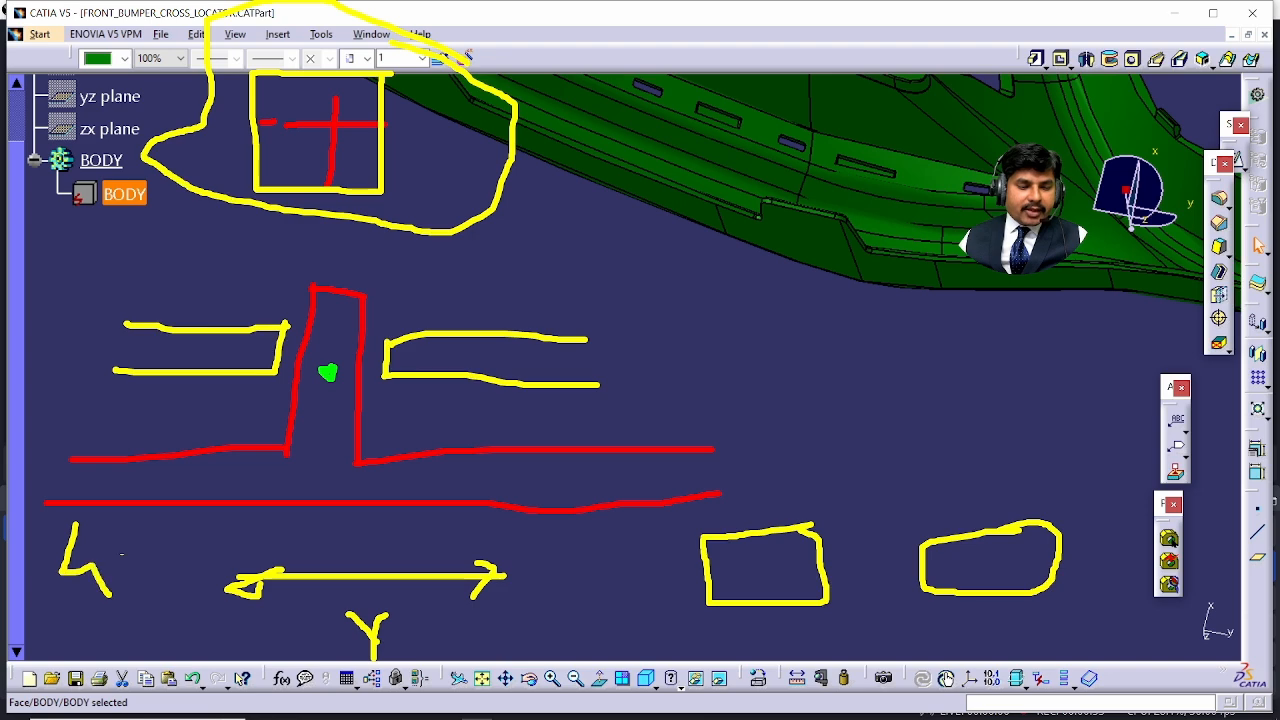
mouse_move(122, 553)
mouse_down()
mouse_move(166, 572)
mouse_move(172, 508)
mouse_up()
drag(182, 514, 212, 556)
mouse_move(220, 522)
mouse_down()
mouse_move(236, 506)
mouse_move(244, 534)
mouse_up()
drag(280, 524, 188, 592)
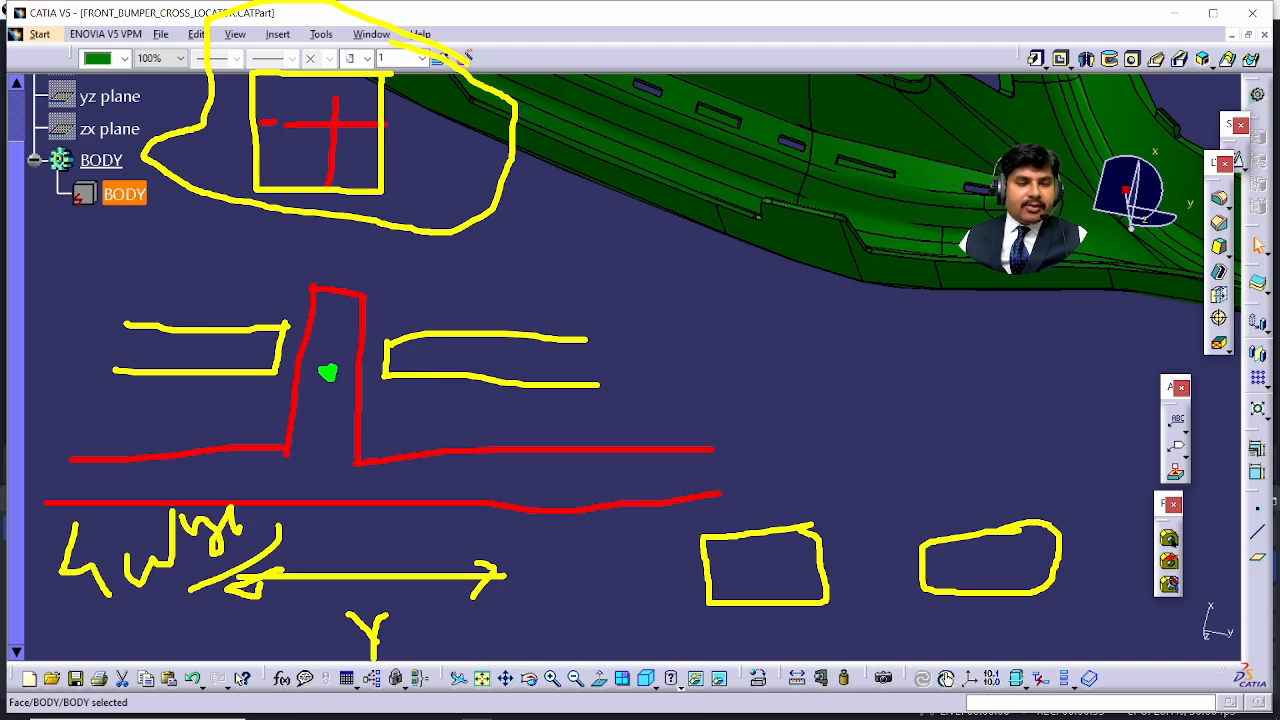
drag(105, 630, 119, 625)
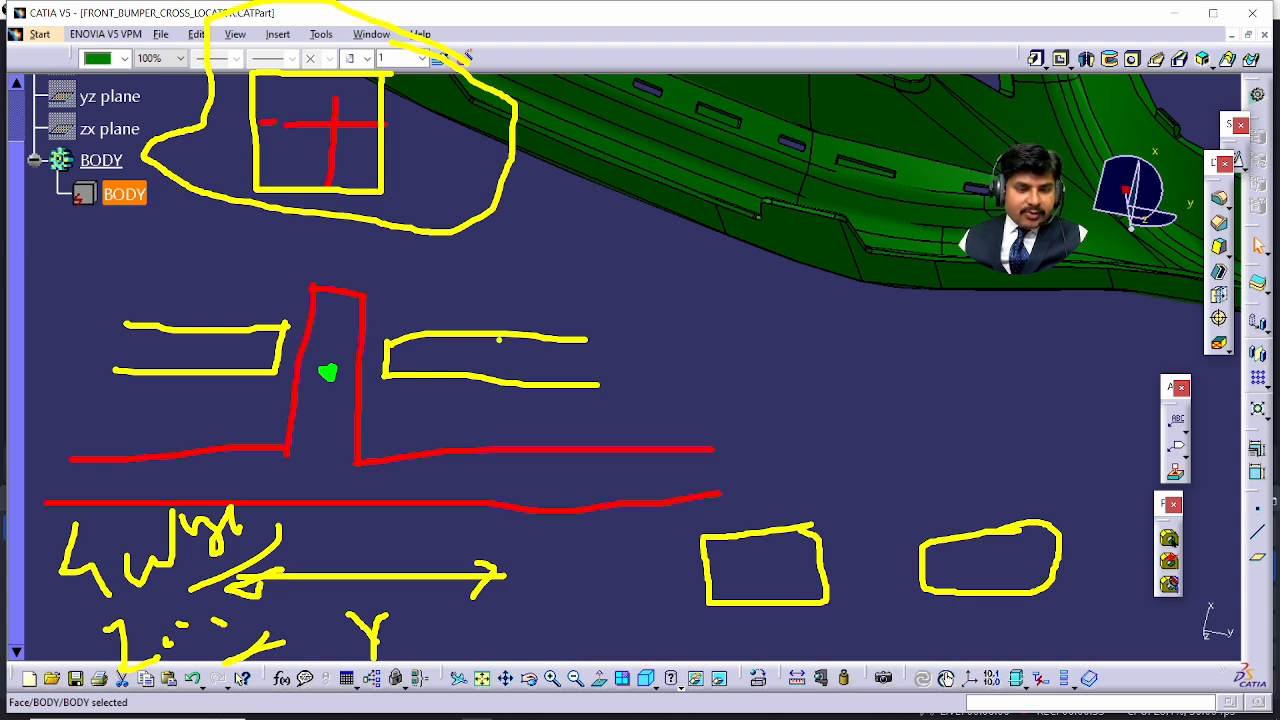
drag(499, 340, 503, 381)
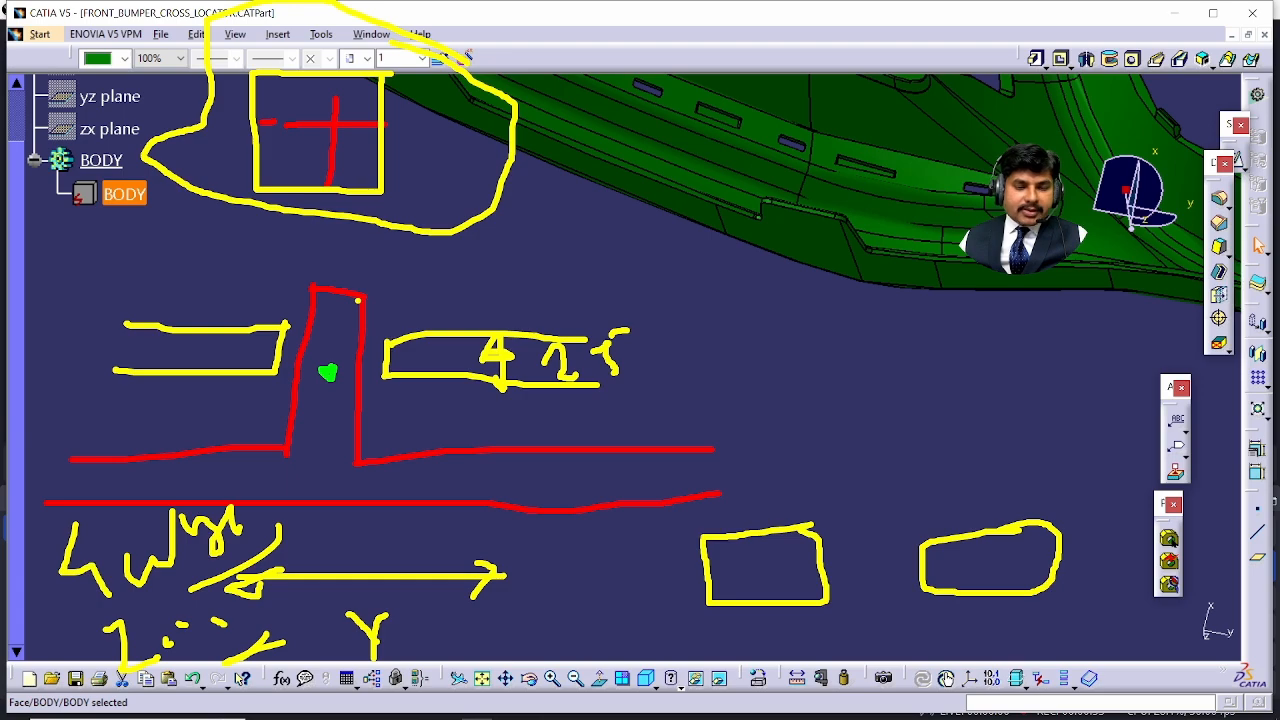
key(Escape)
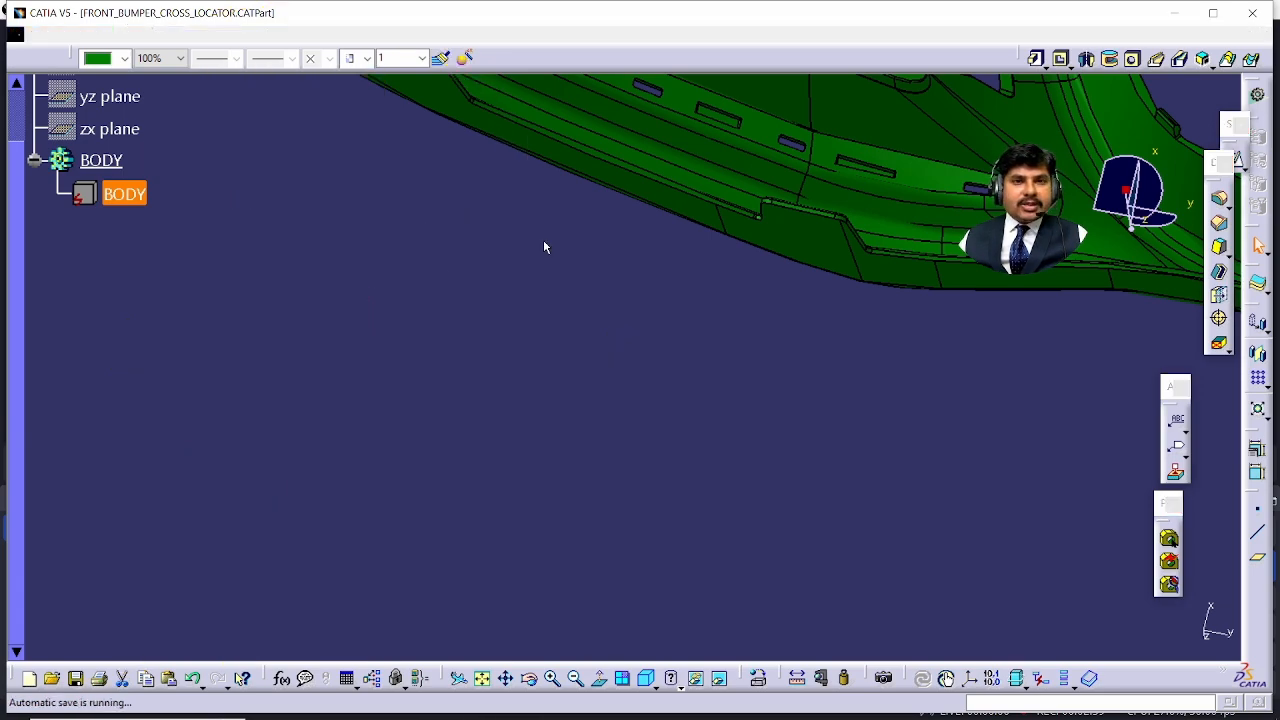
- Inspect the cross locator beside the octagonal hole and mark its centre and axis with a temporary annotation
middle_drag(555, 190, 486, 610)
middle_drag(473, 430, 300, 360)
middle_drag(506, 262, 512, 100)
middle_drag(637, 343, 820, 120)
middle_drag(604, 255, 762, 246)
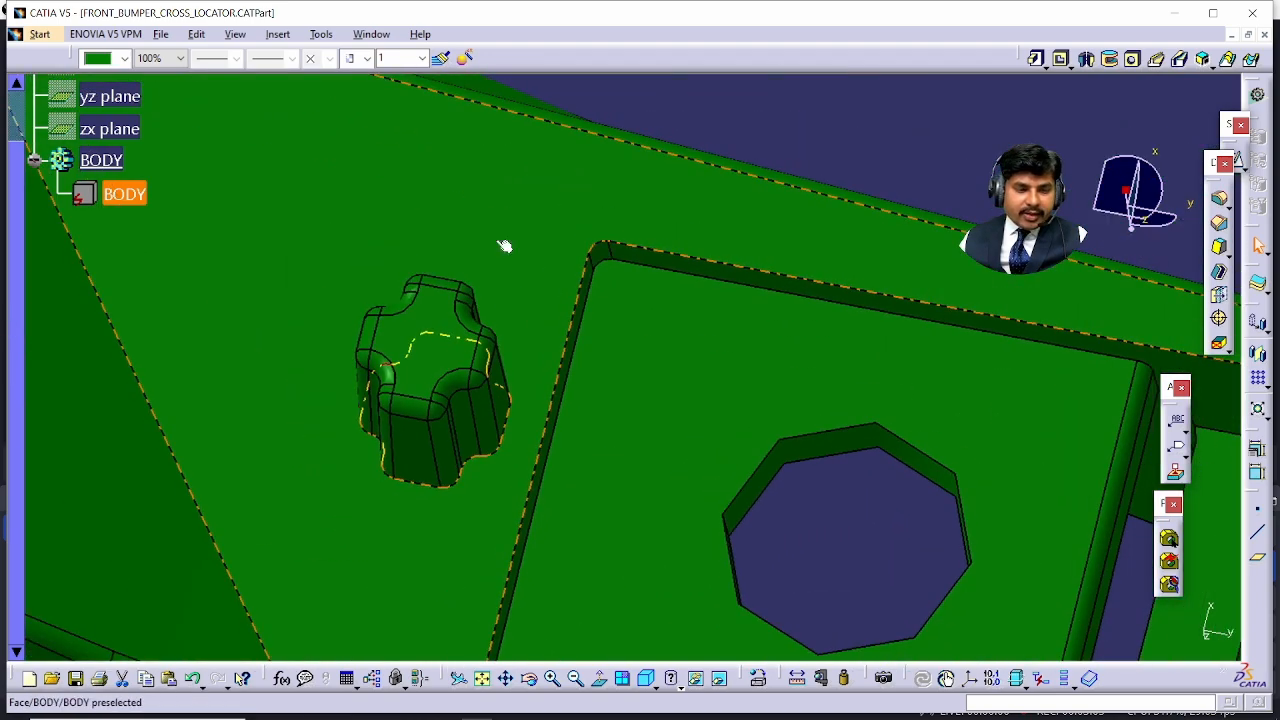
click(127, 196)
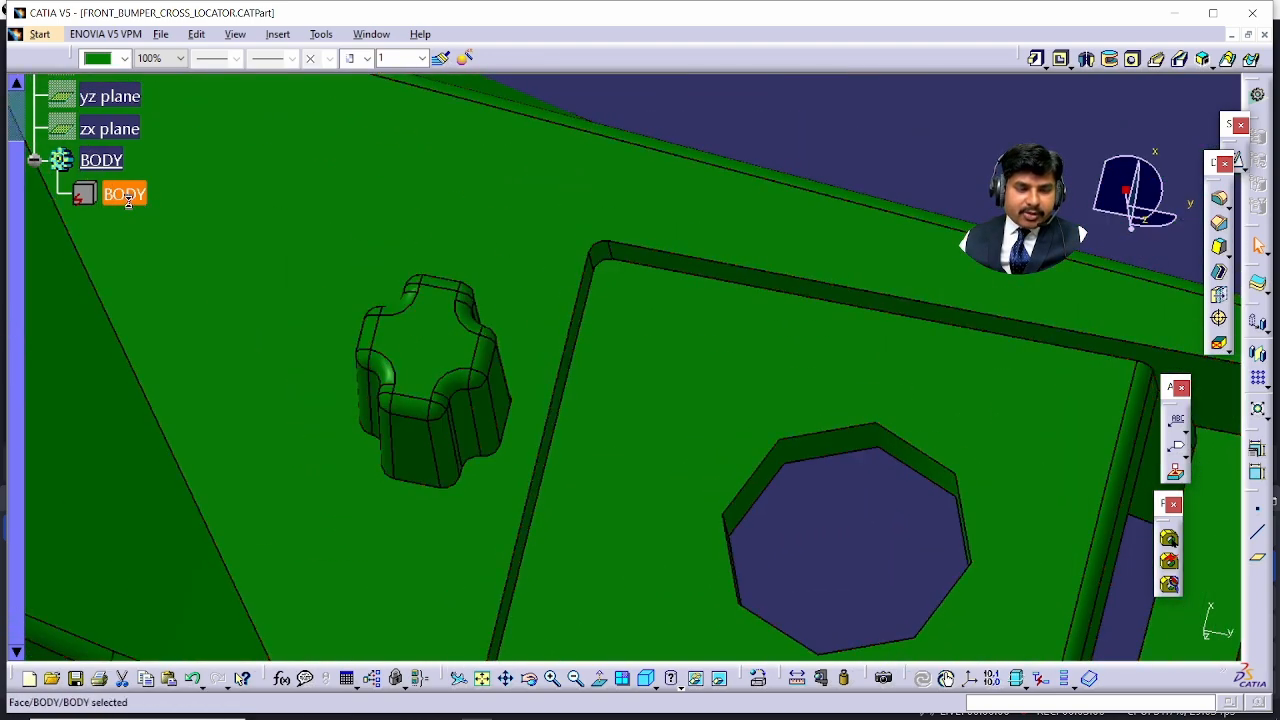
click(565, 330)
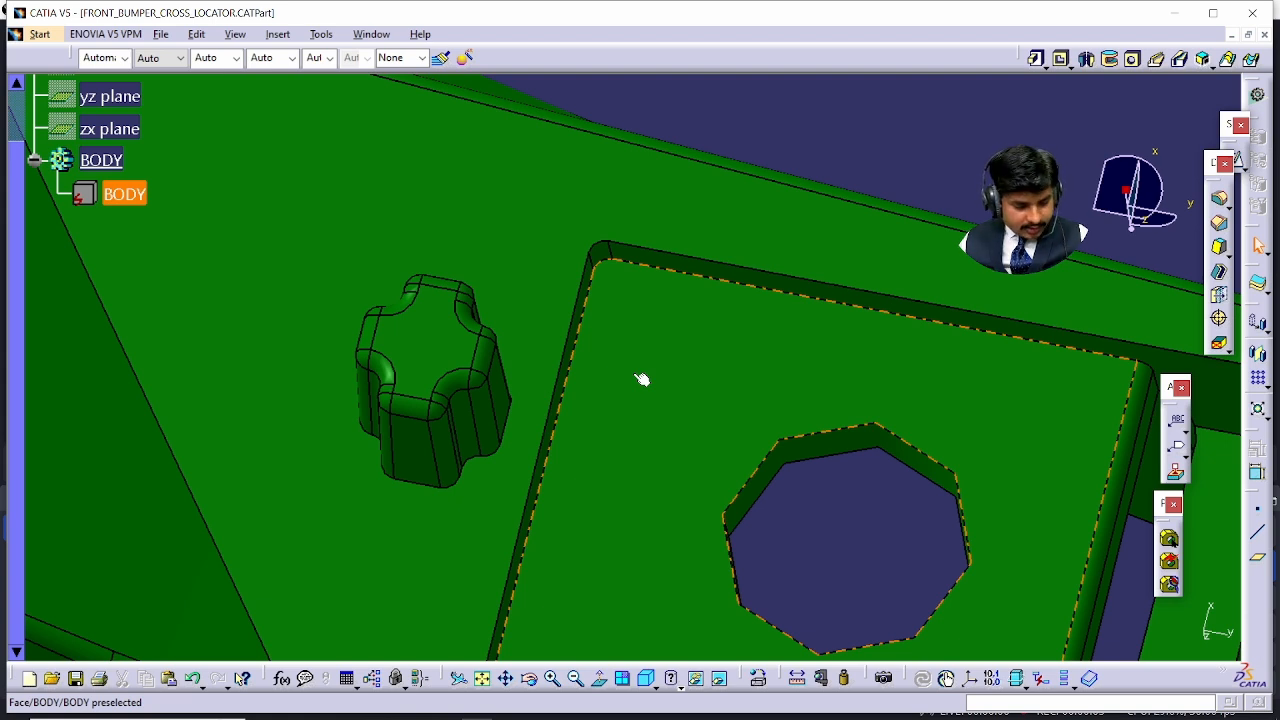
drag(423, 335, 423, 462)
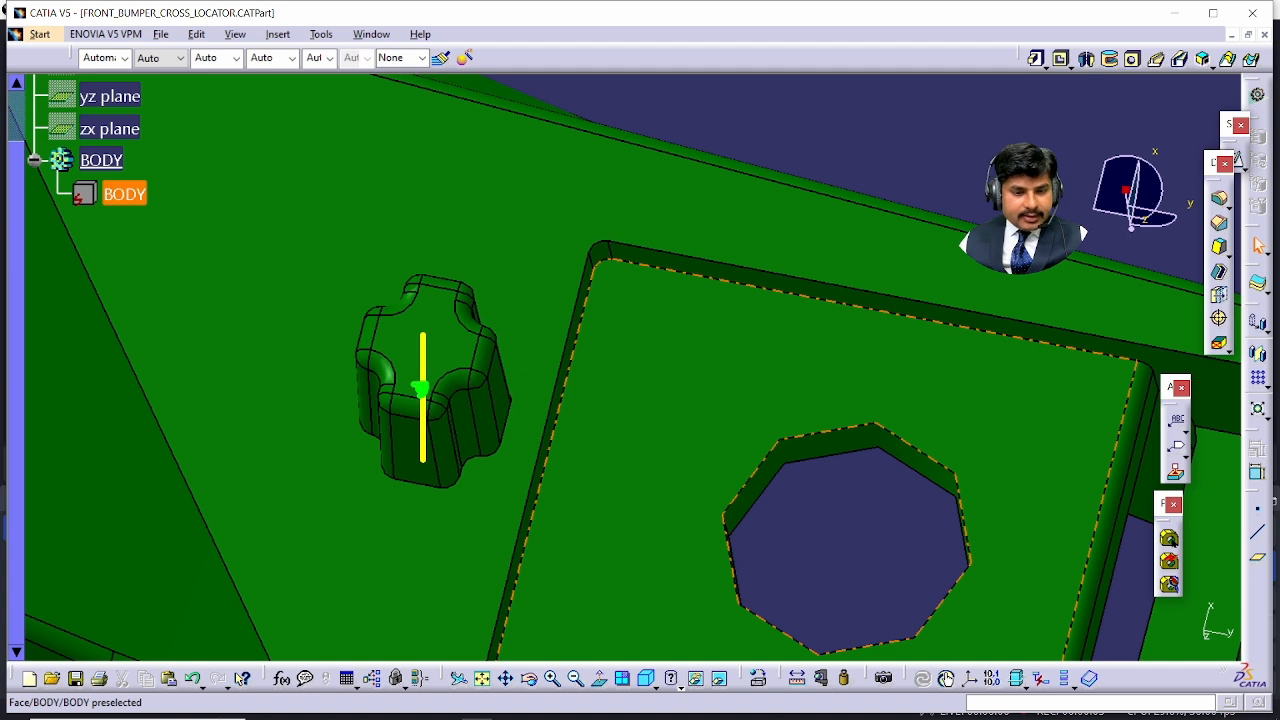
key(Escape)
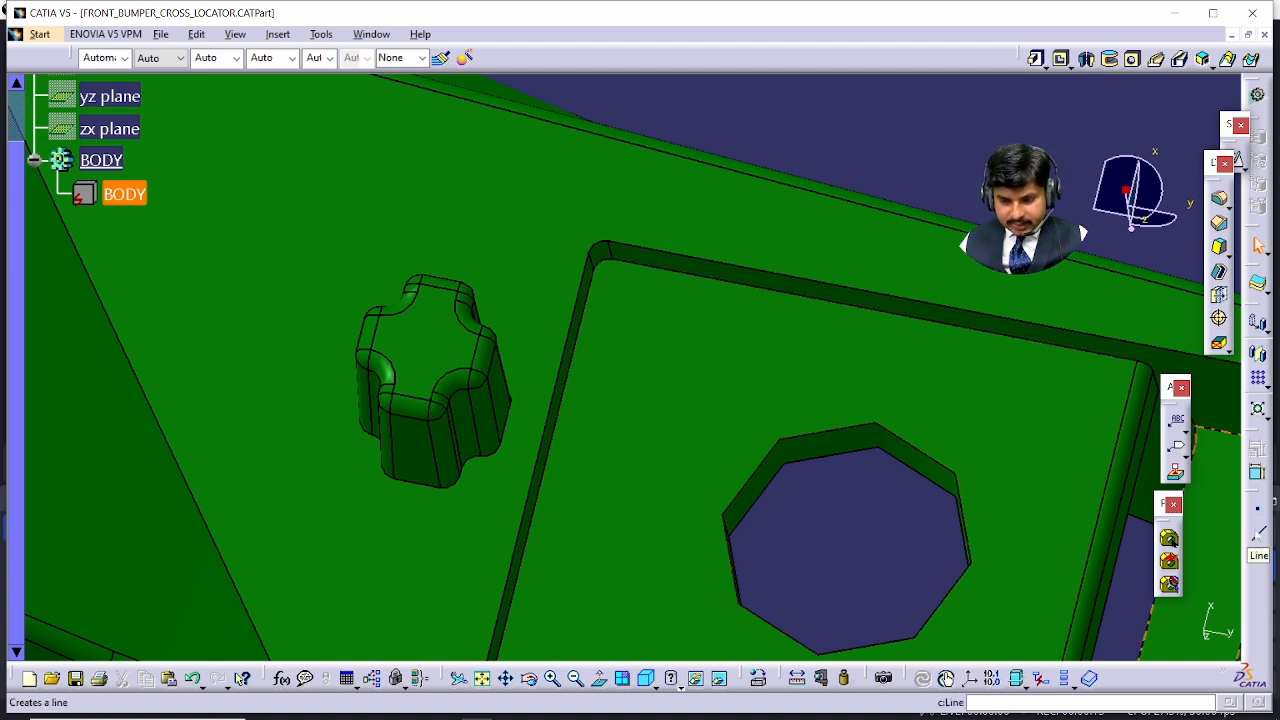
- Start a Point-Point line and create its first point midway between two opposite vertices of the cross locator's top face
click(1256, 534)
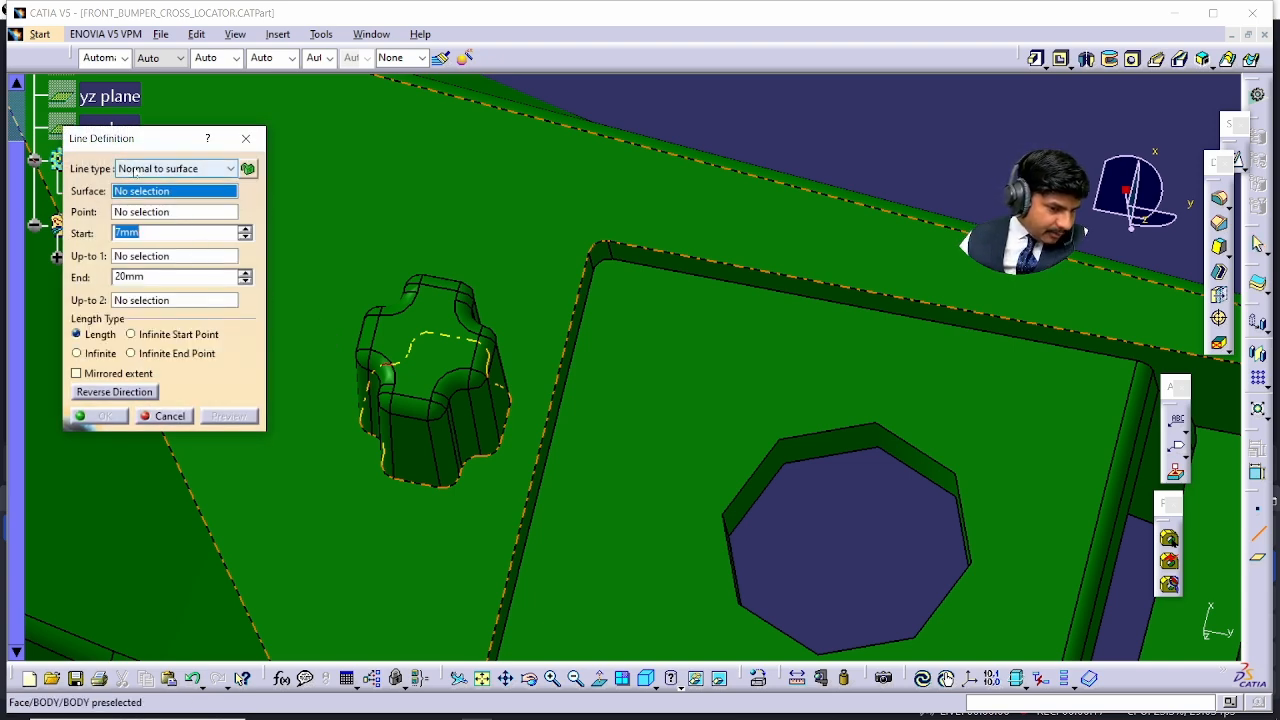
click(139, 171)
click(155, 185)
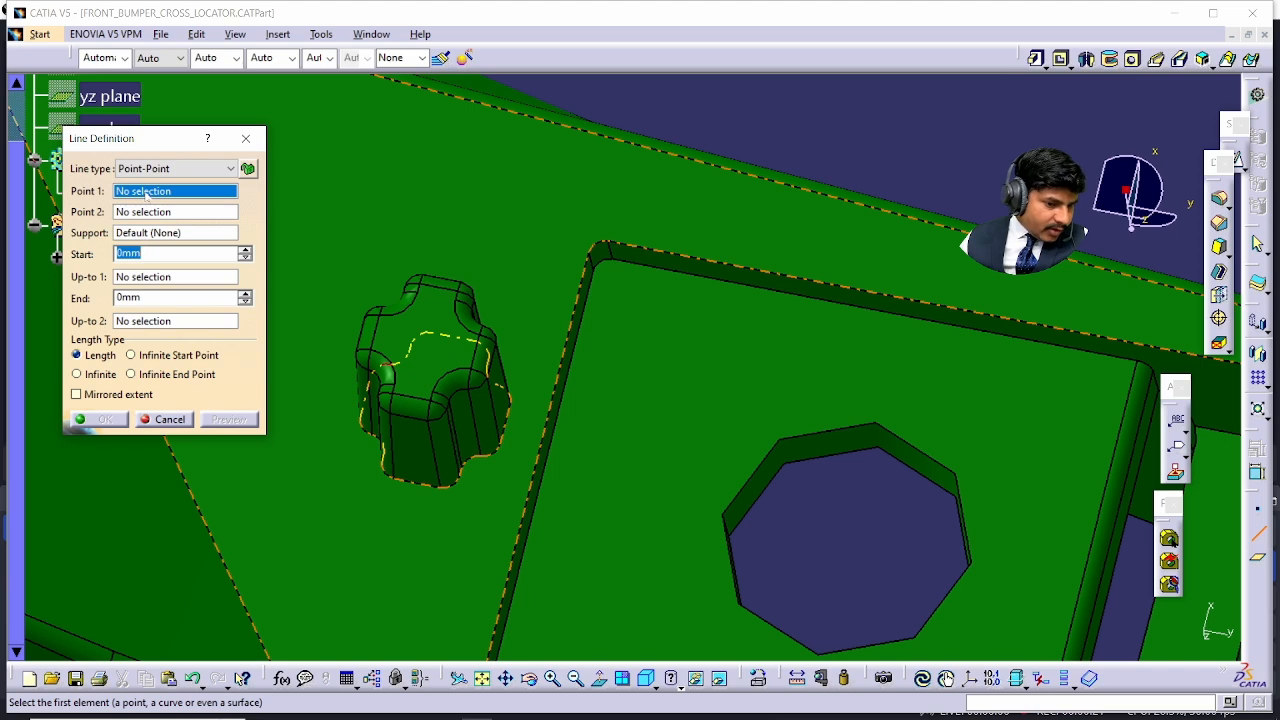
right_click(146, 195)
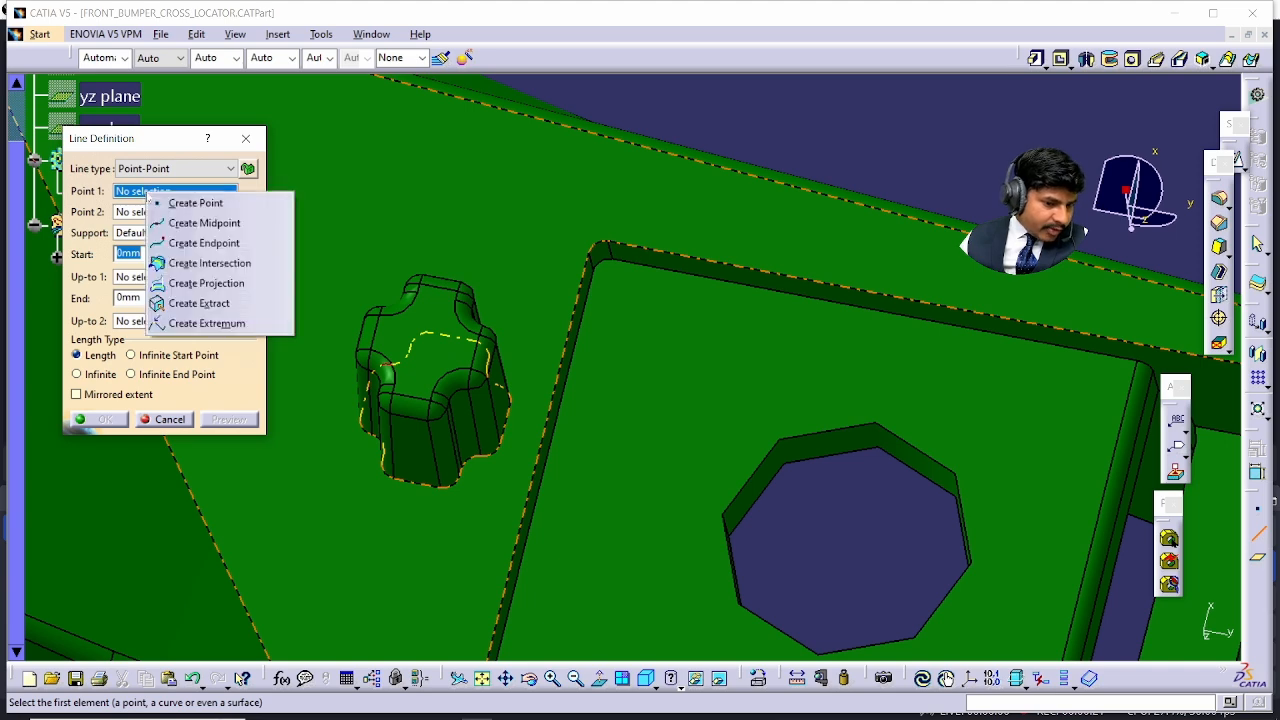
click(190, 206)
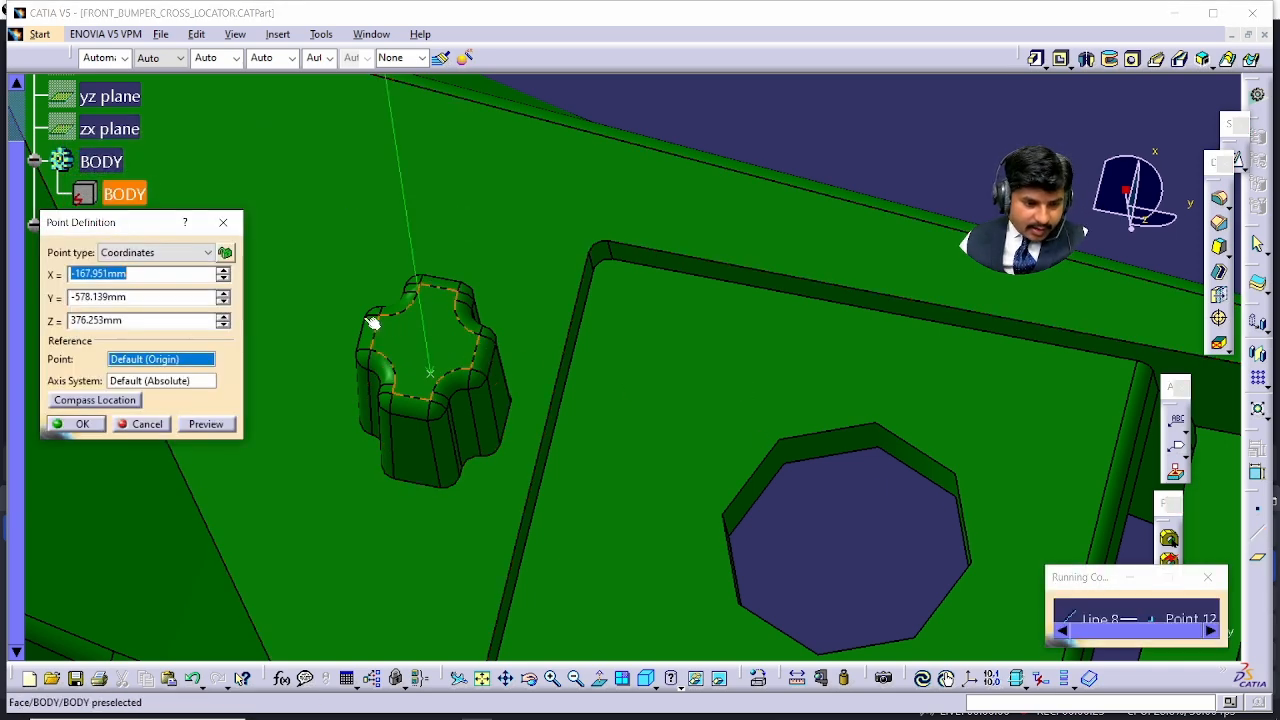
click(157, 252)
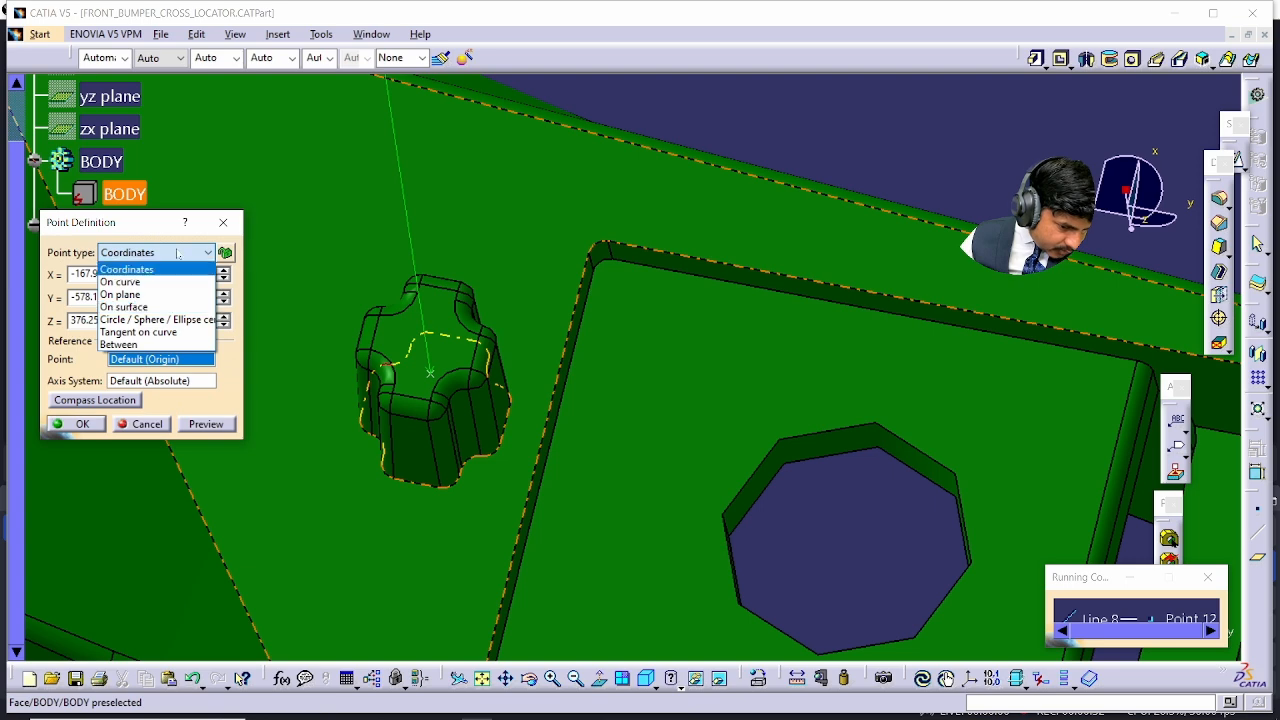
click(184, 344)
middle_drag(416, 397, 571, 349)
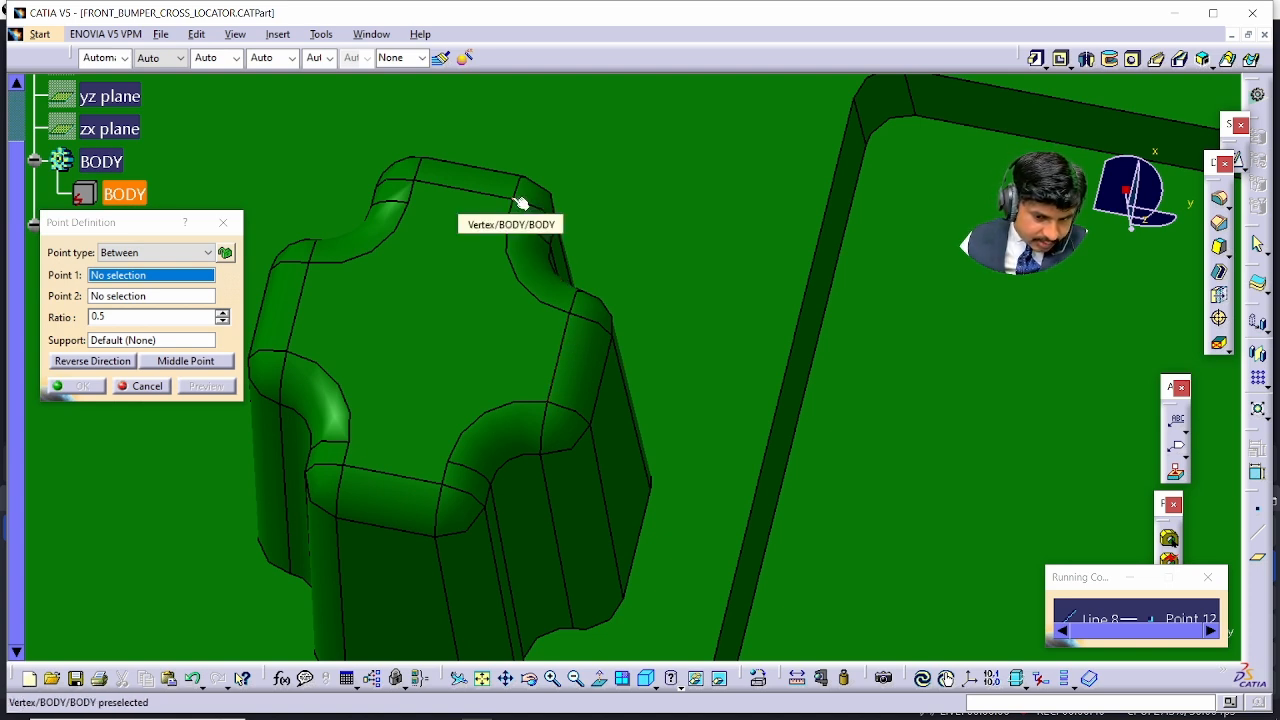
click(521, 204)
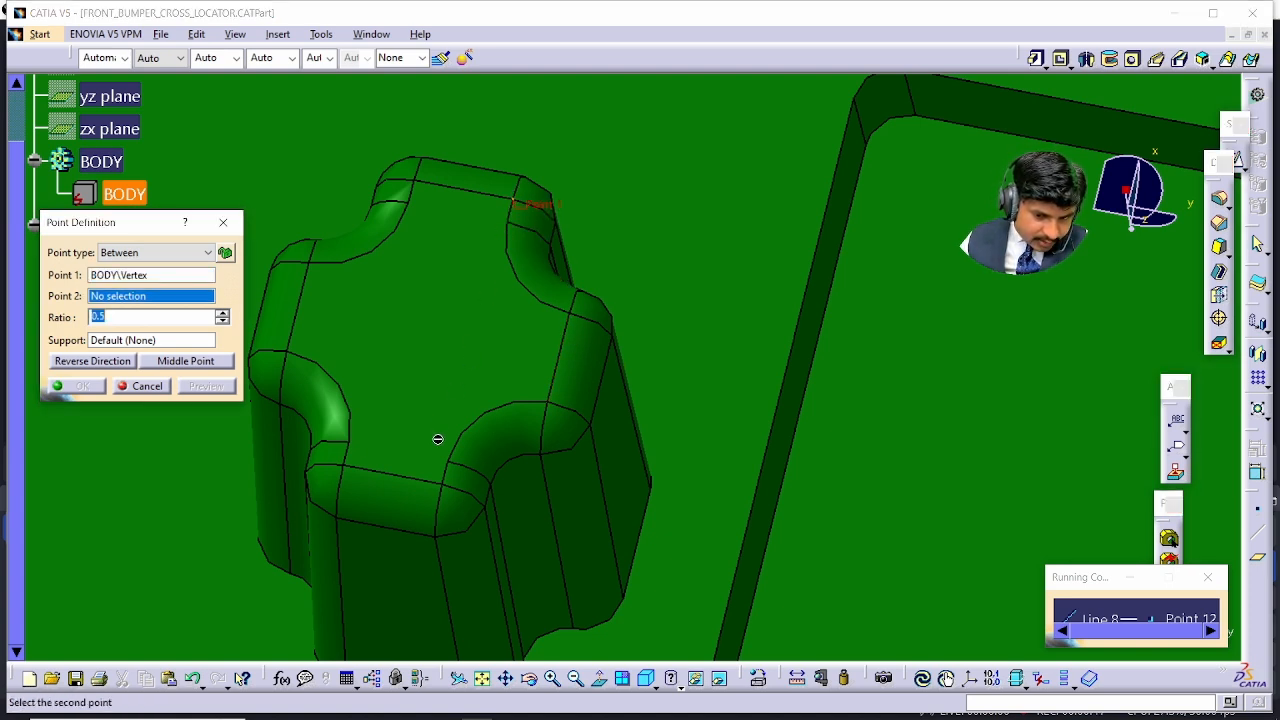
click(349, 469)
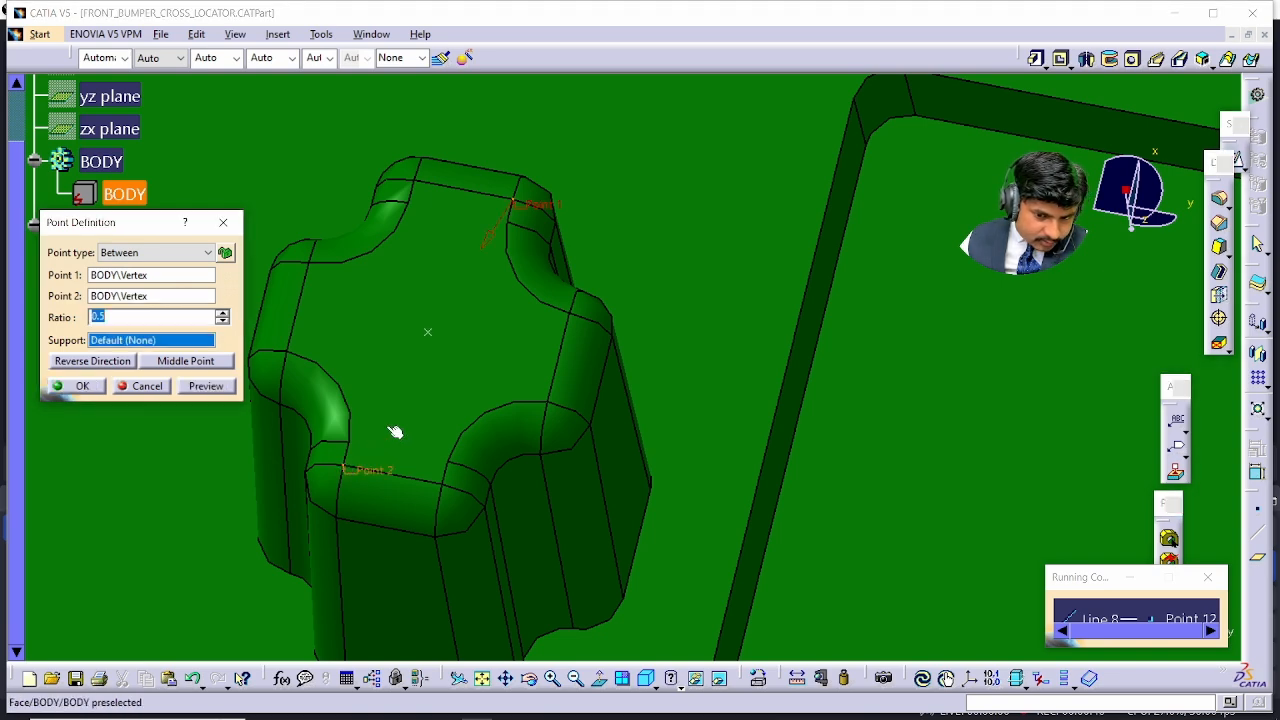
click(168, 368)
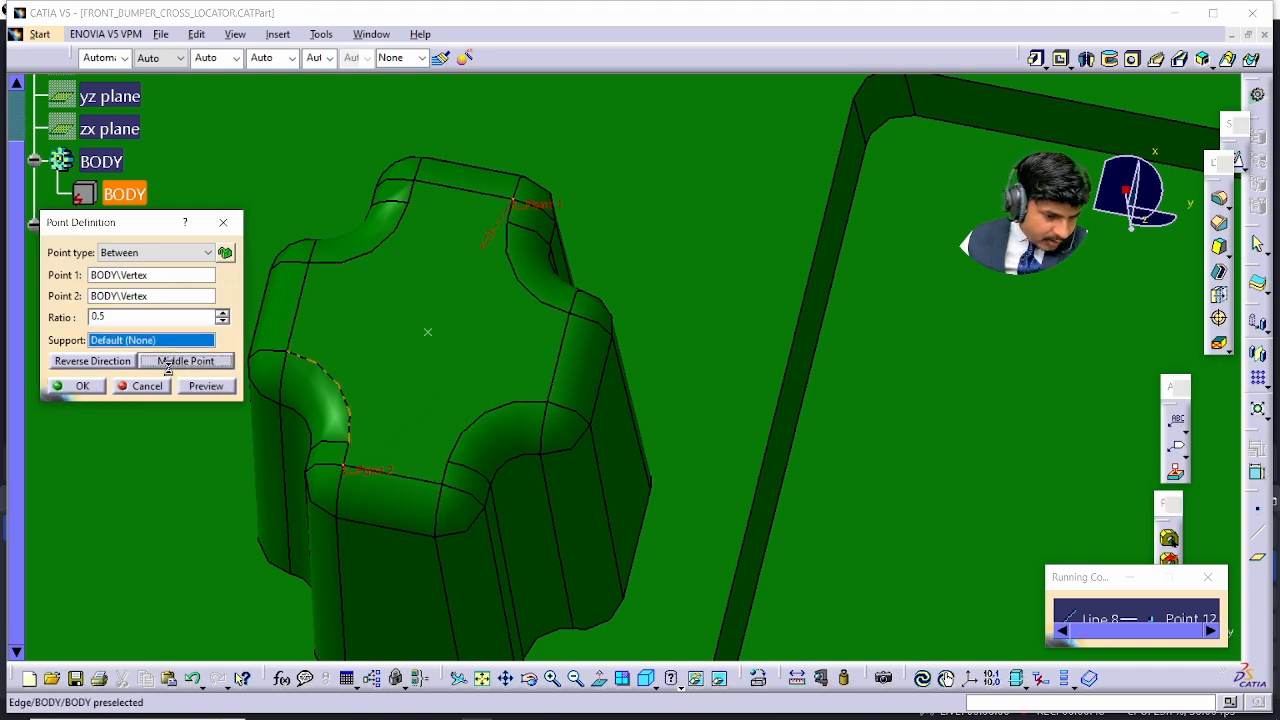
click(82, 386)
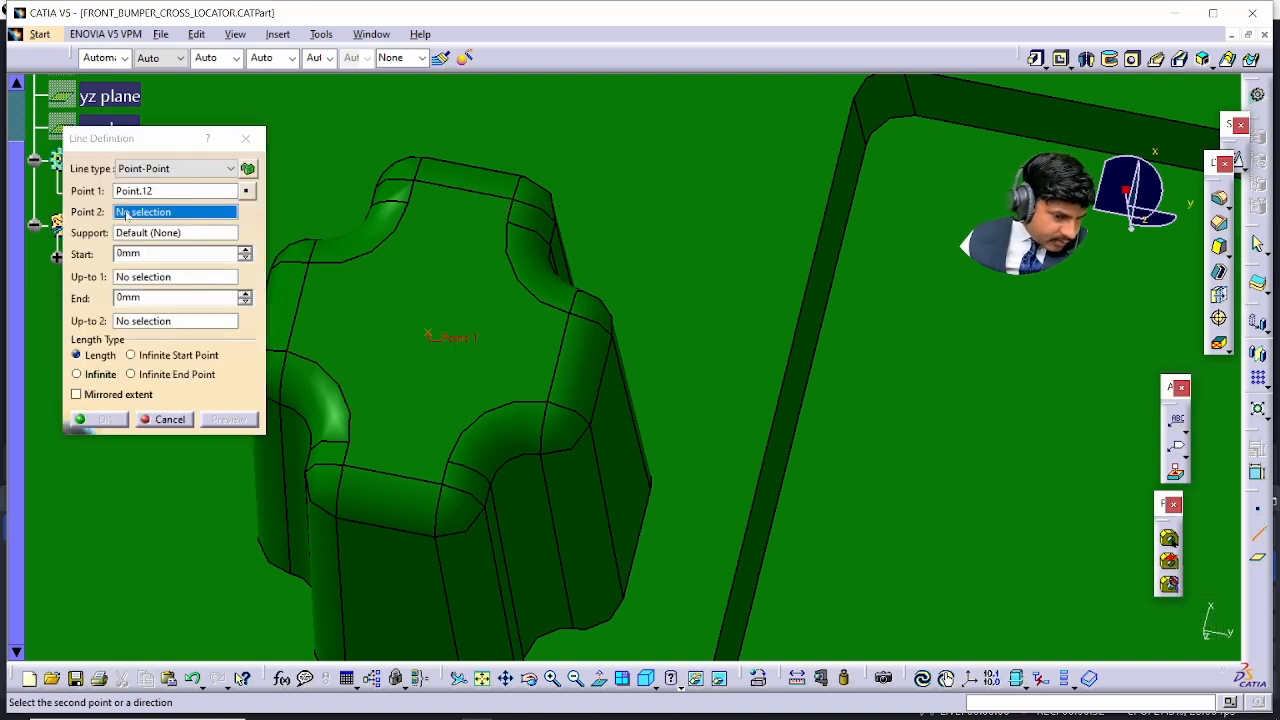
- Create the line's second point midway between two opposite vertices at the base of the cross locator
right_click(130, 216)
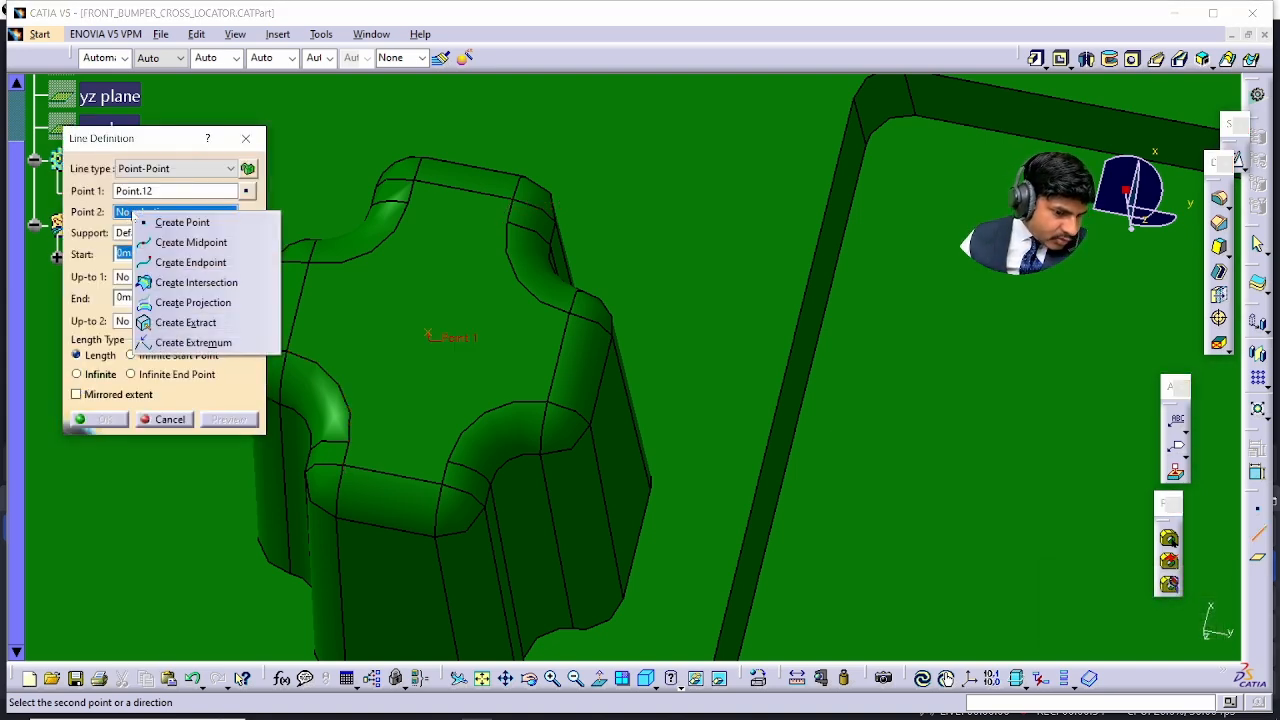
click(152, 219)
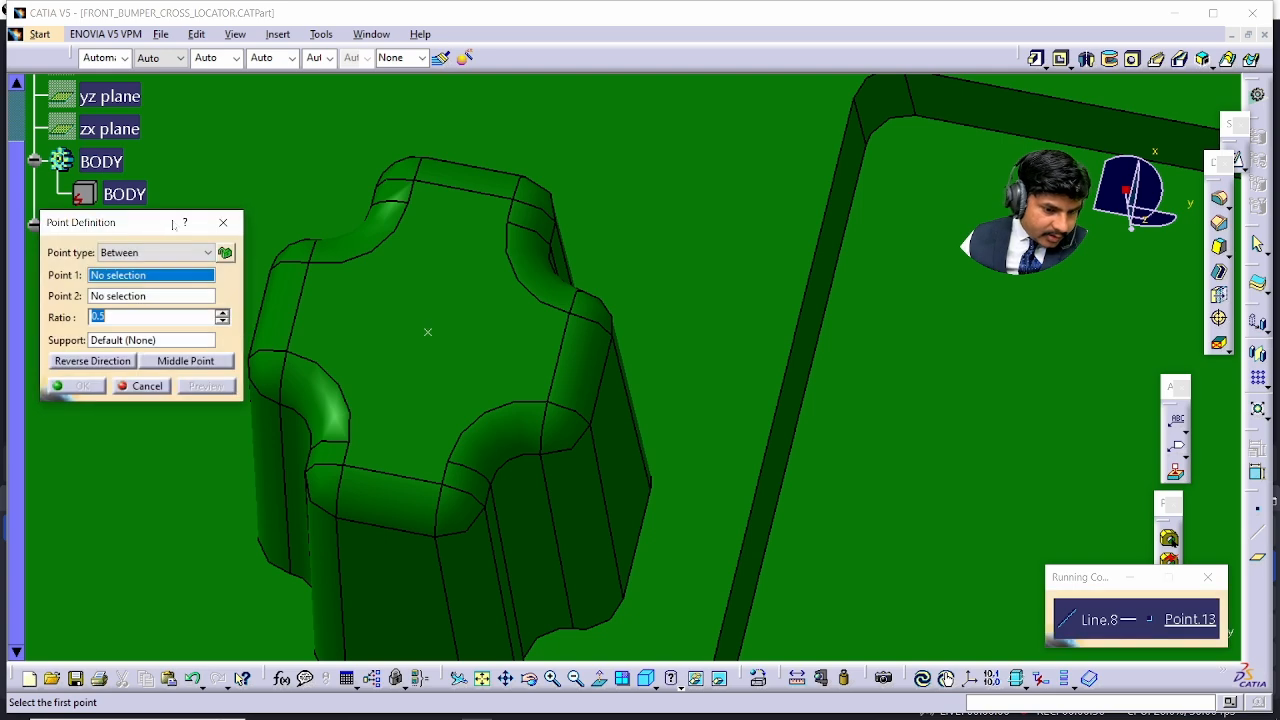
middle_drag(440, 371, 543, 100)
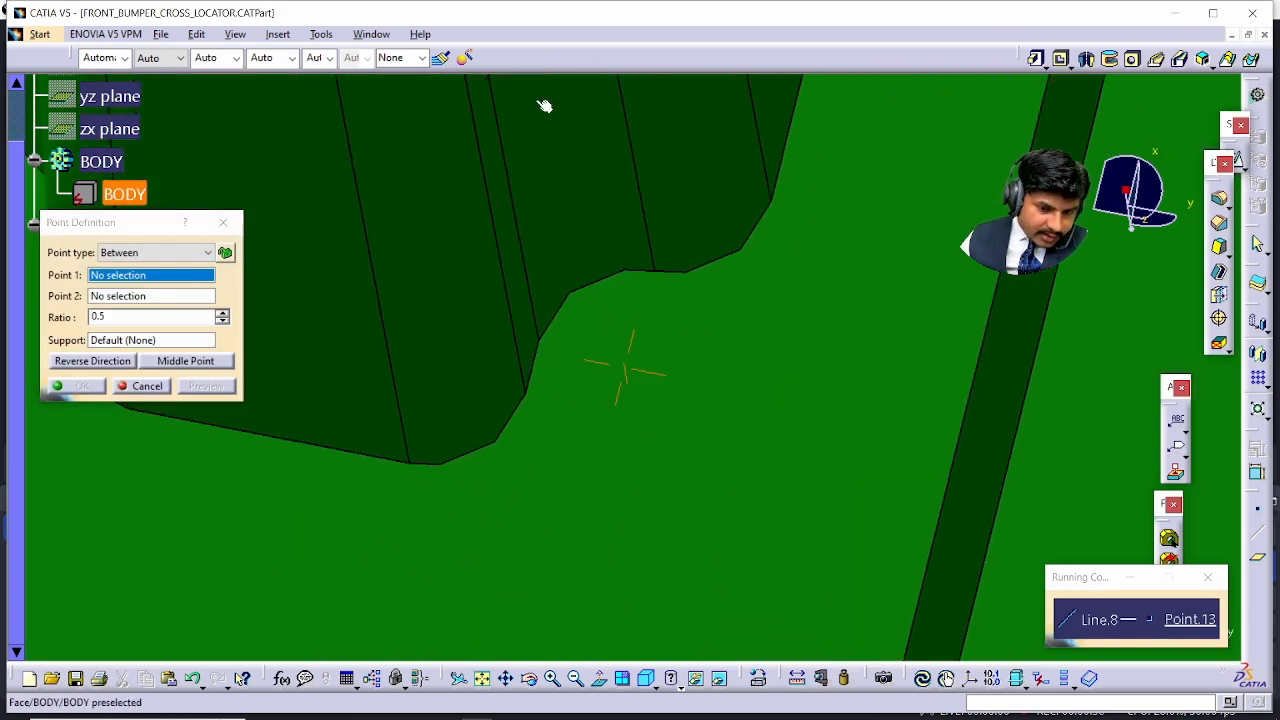
middle_drag(378, 300, 694, 308)
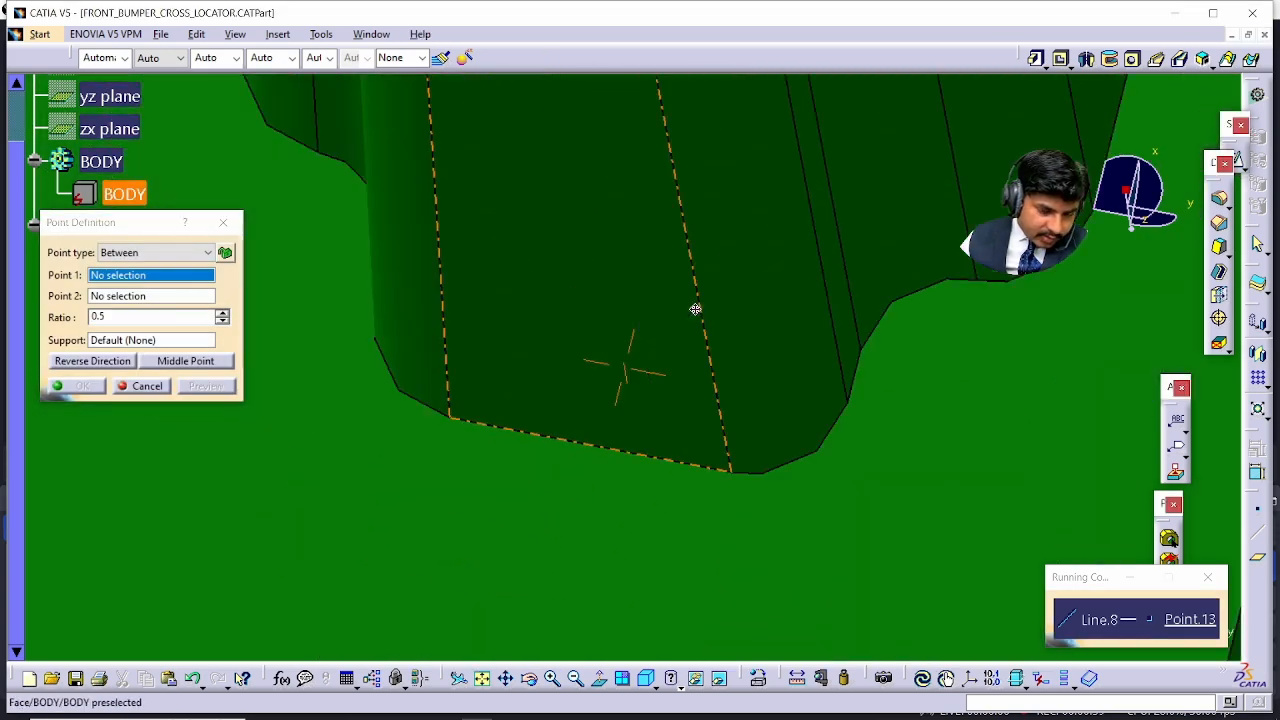
click(452, 420)
middle_drag(449, 417, 578, 672)
middle_drag(714, 213, 685, 351)
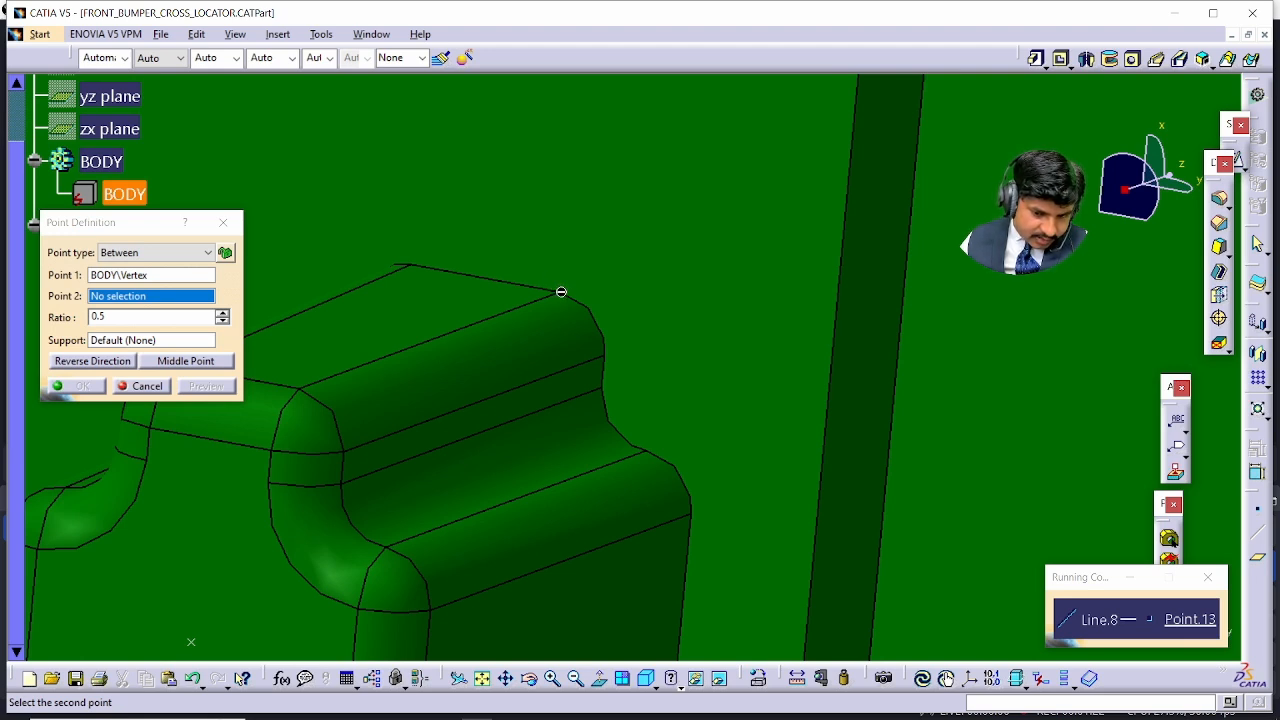
click(565, 298)
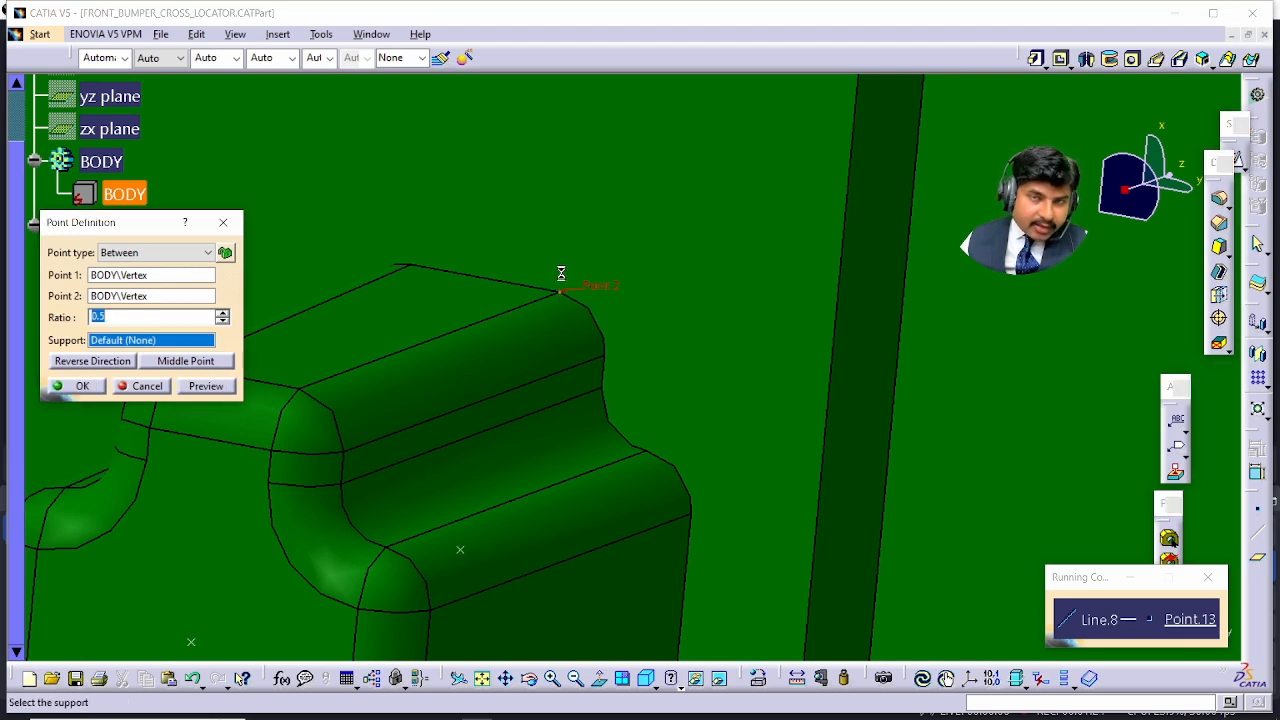
middle_drag(492, 433, 403, 437)
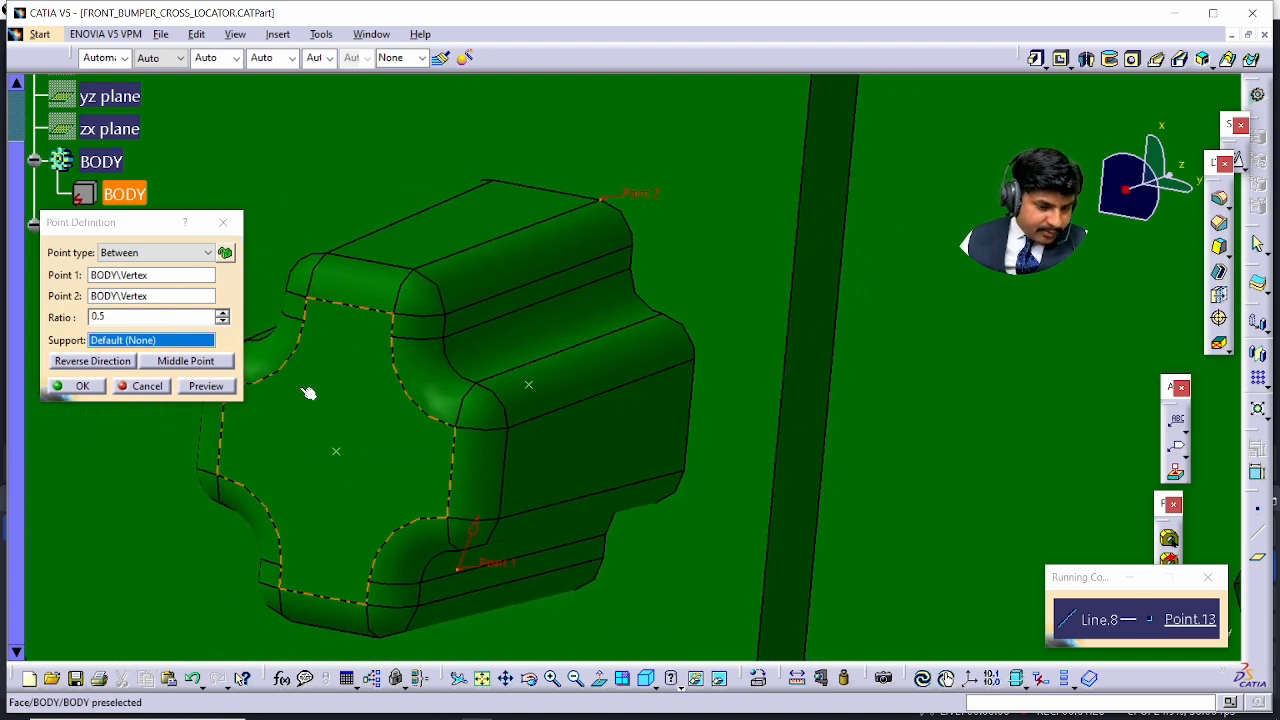
click(191, 361)
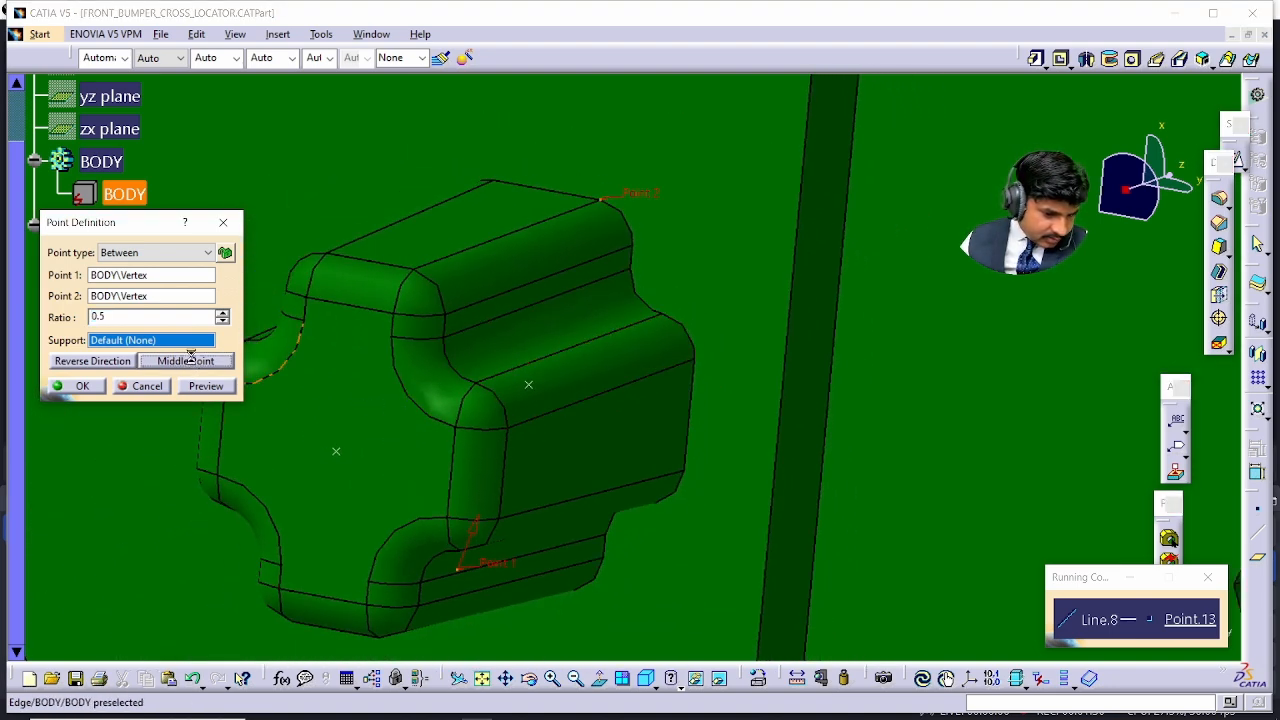
click(80, 386)
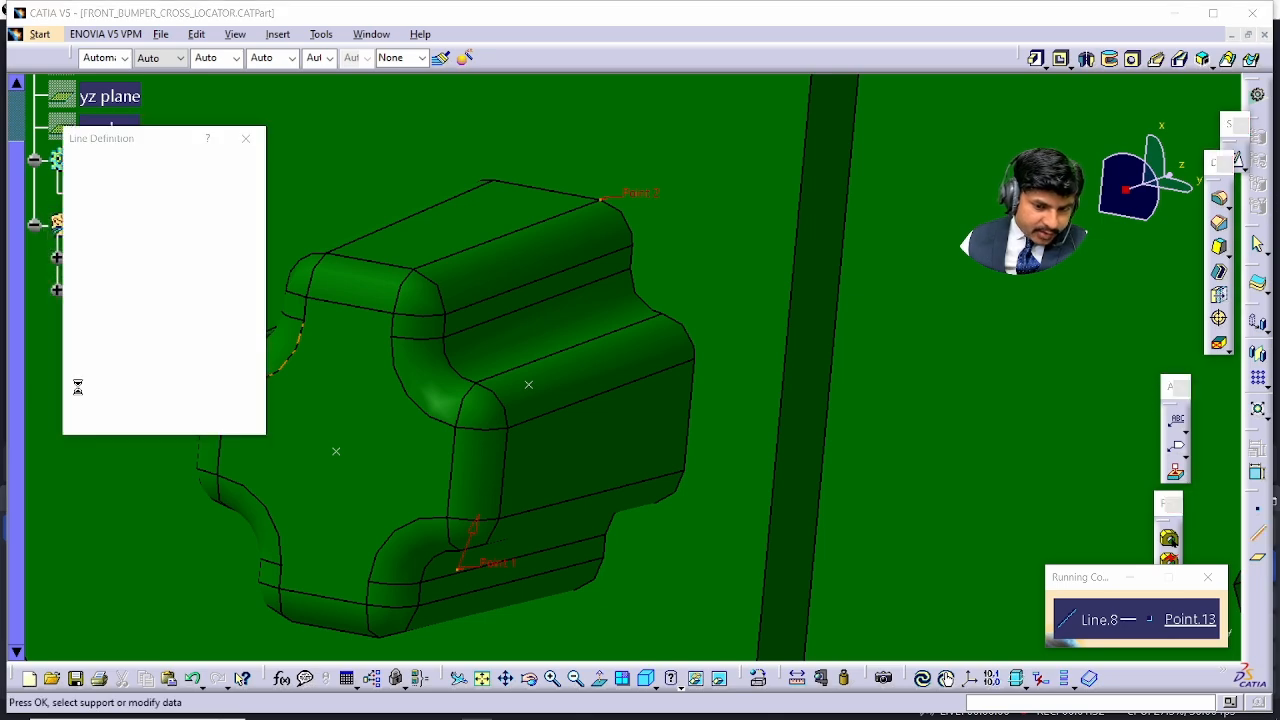
- Check the line through the cross locator against the surrounding bumper and complete it between the top and base centre points
middle_drag(417, 386, 403, 574)
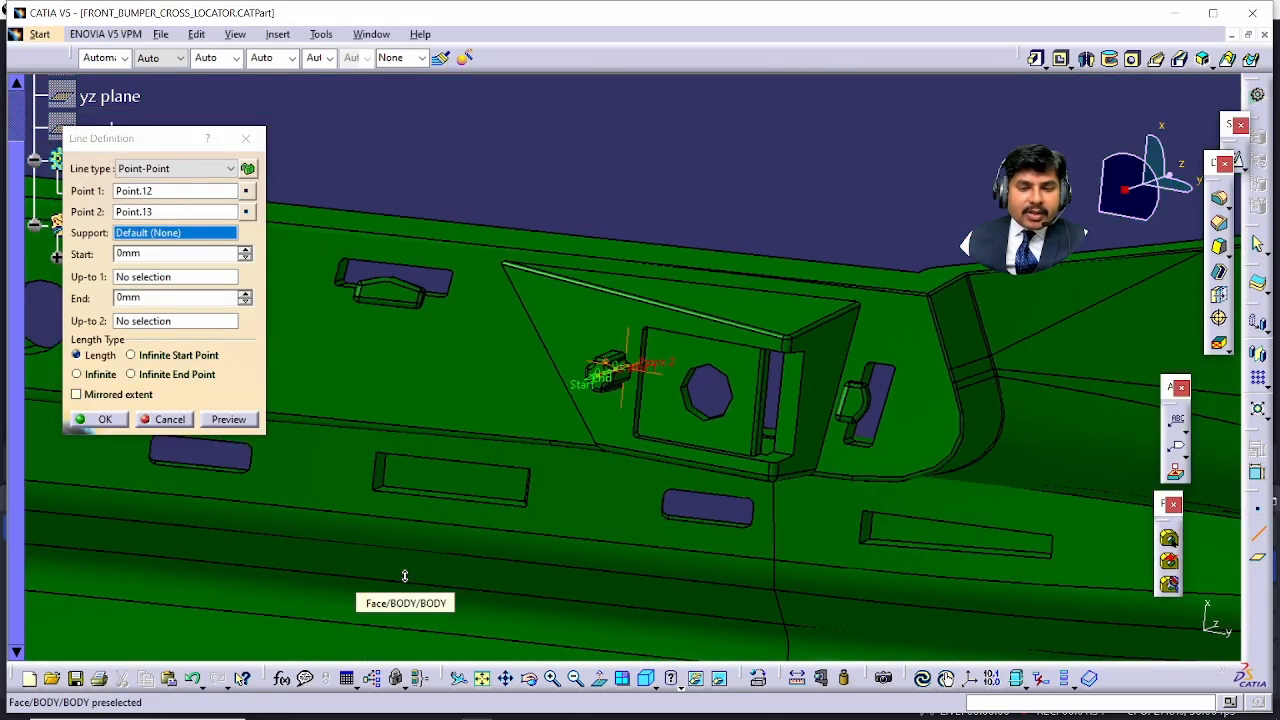
middle_drag(534, 466, 1058, 122)
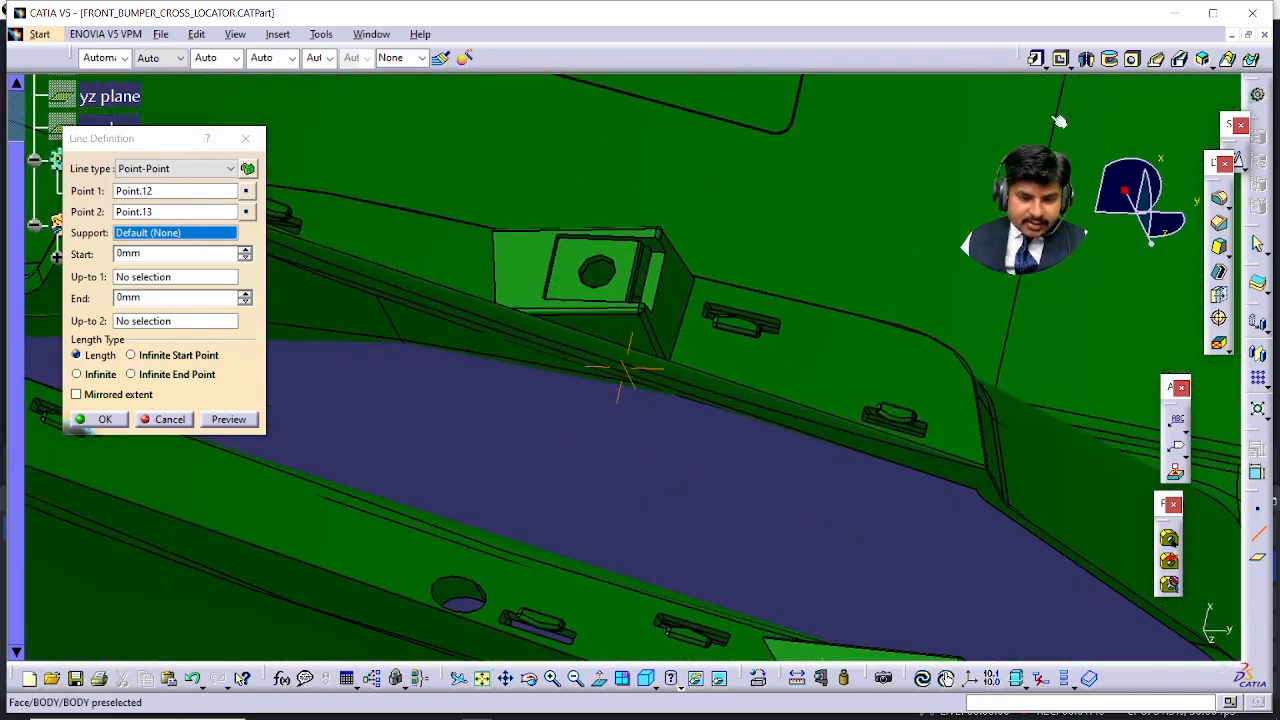
middle_drag(623, 400, 655, 352)
middle_drag(630, 302, 685, 545)
middle_drag(725, 486, 852, 143)
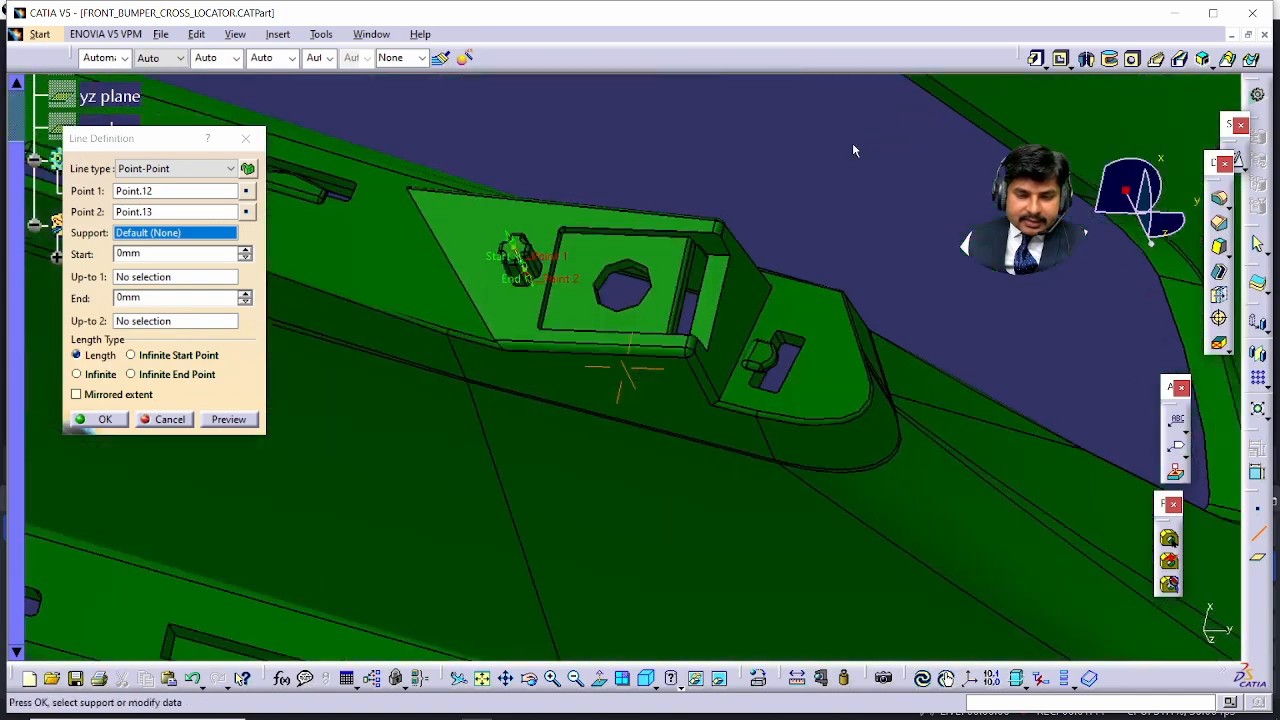
middle_drag(763, 253, 785, 200)
middle_drag(497, 343, 840, 194)
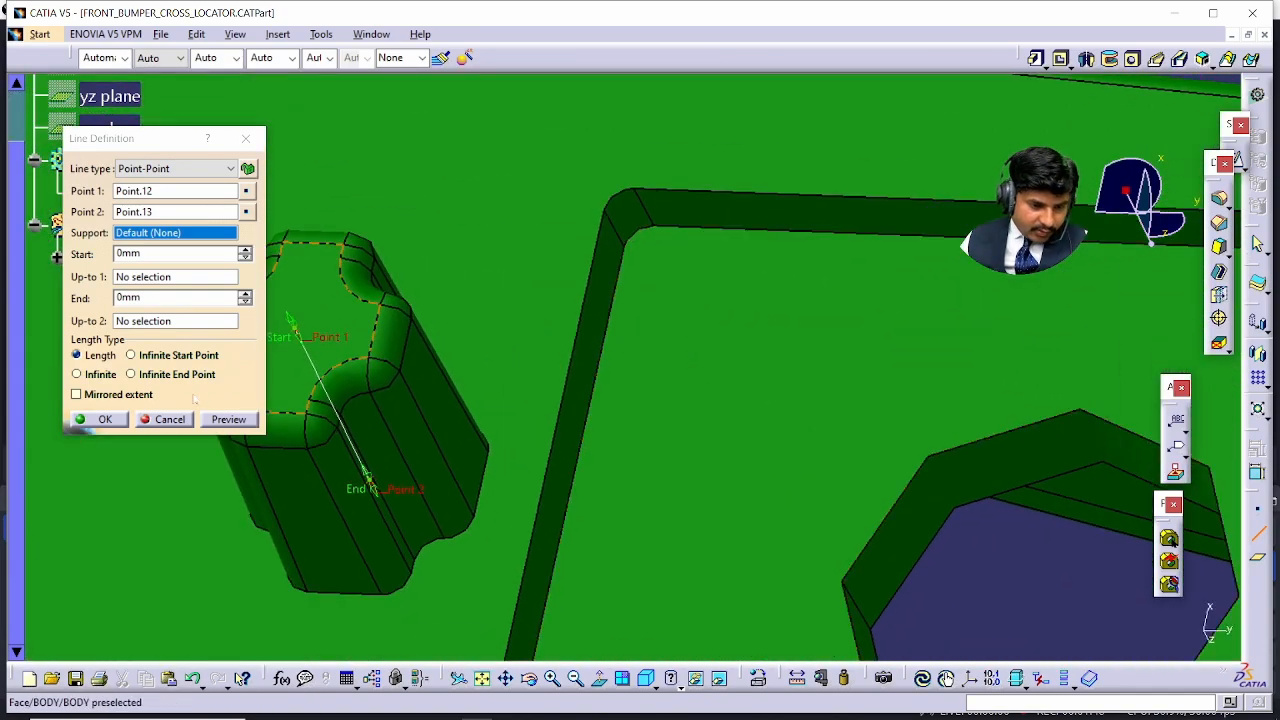
click(100, 419)
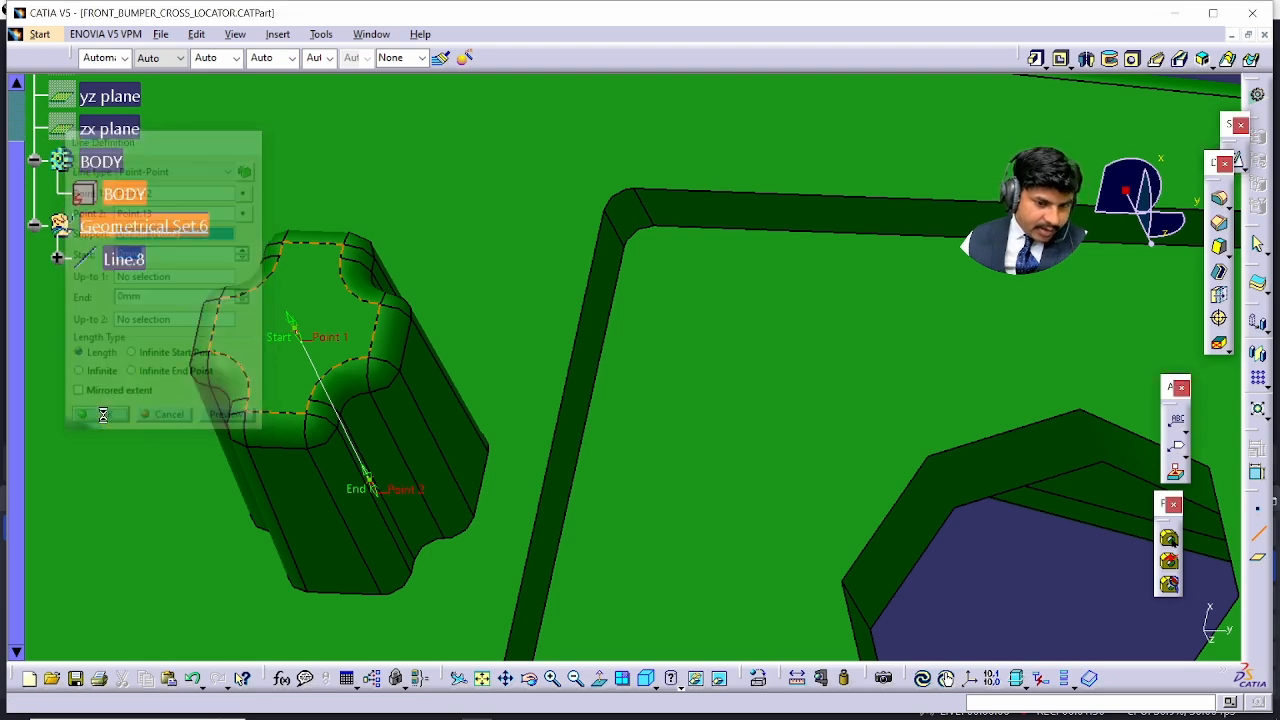
- Start an On curve point on the locator's centre line, with a distance on curve of 0 mm from its top end
mouse_move(350, 340)
middle_down()
mouse_move(377, 366)
mouse_move(334, 339)
middle_up()
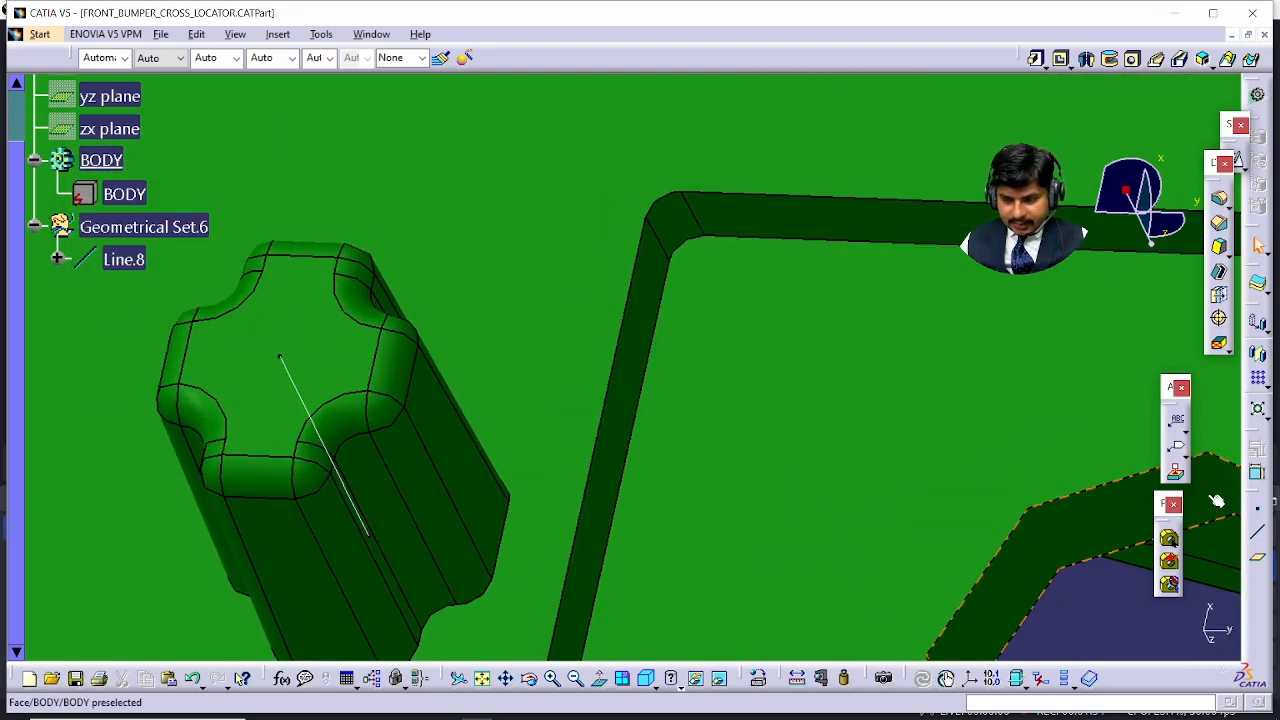
click(1261, 515)
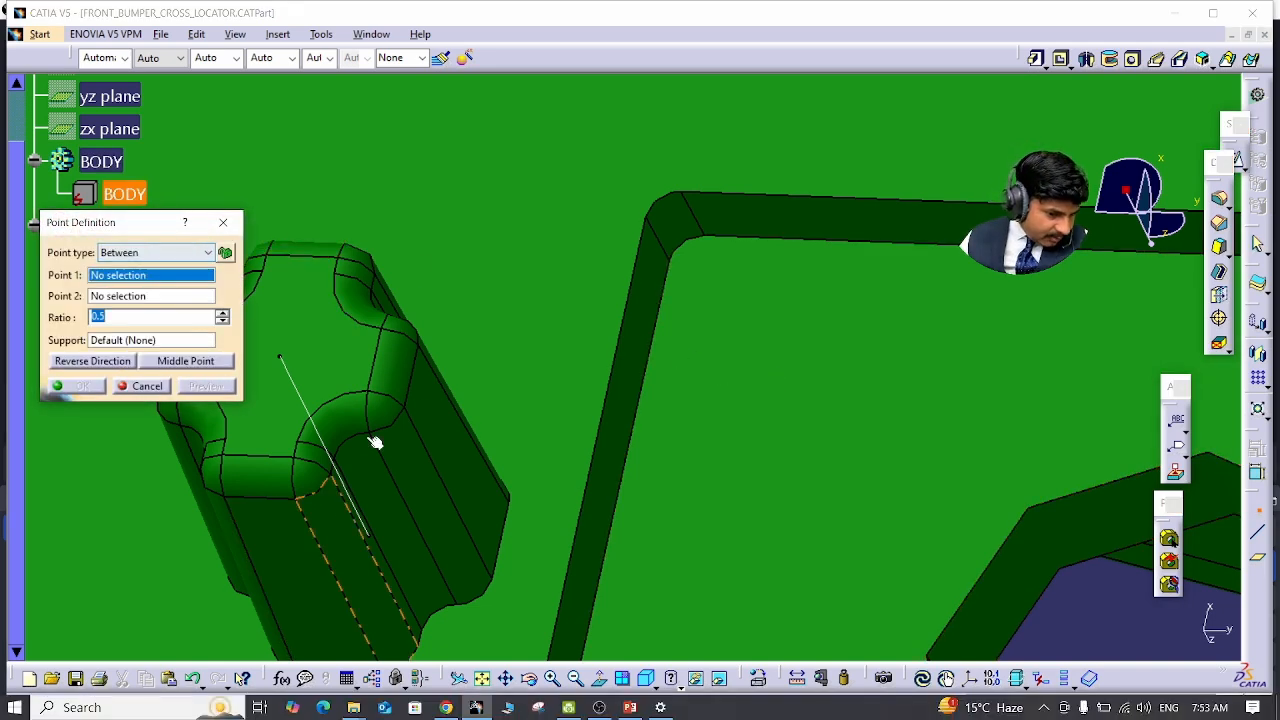
click(137, 254)
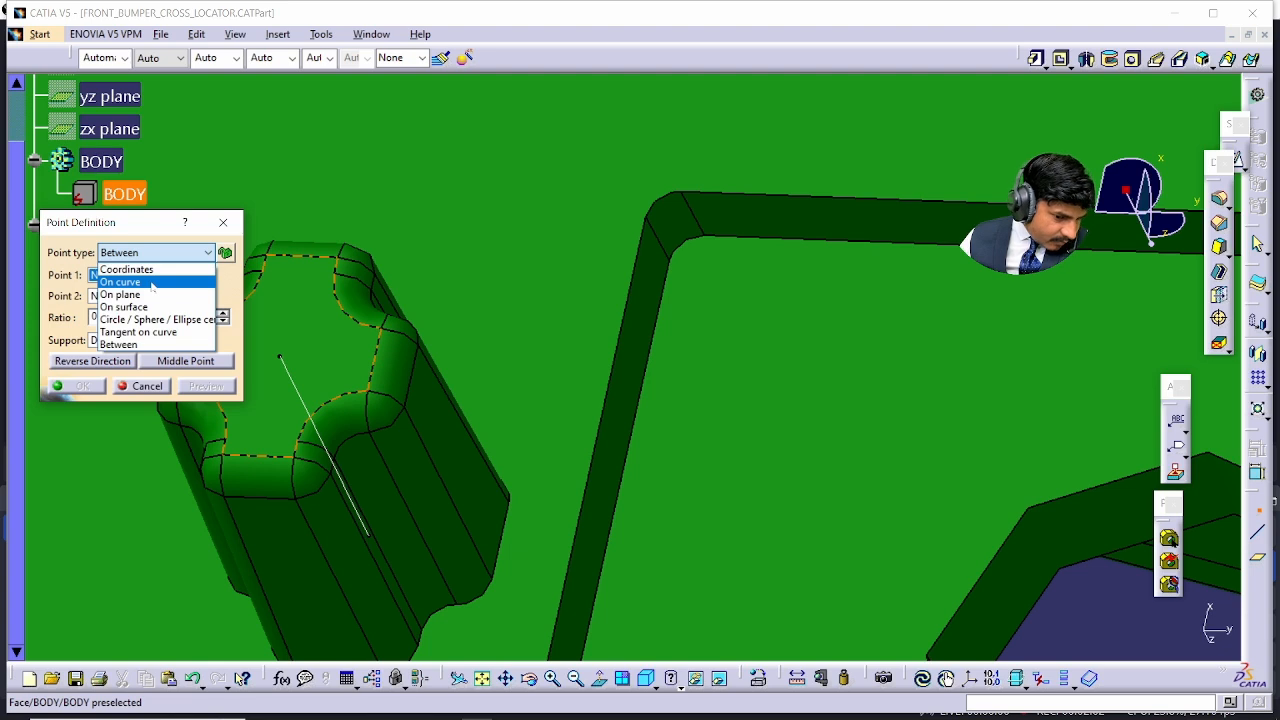
click(150, 282)
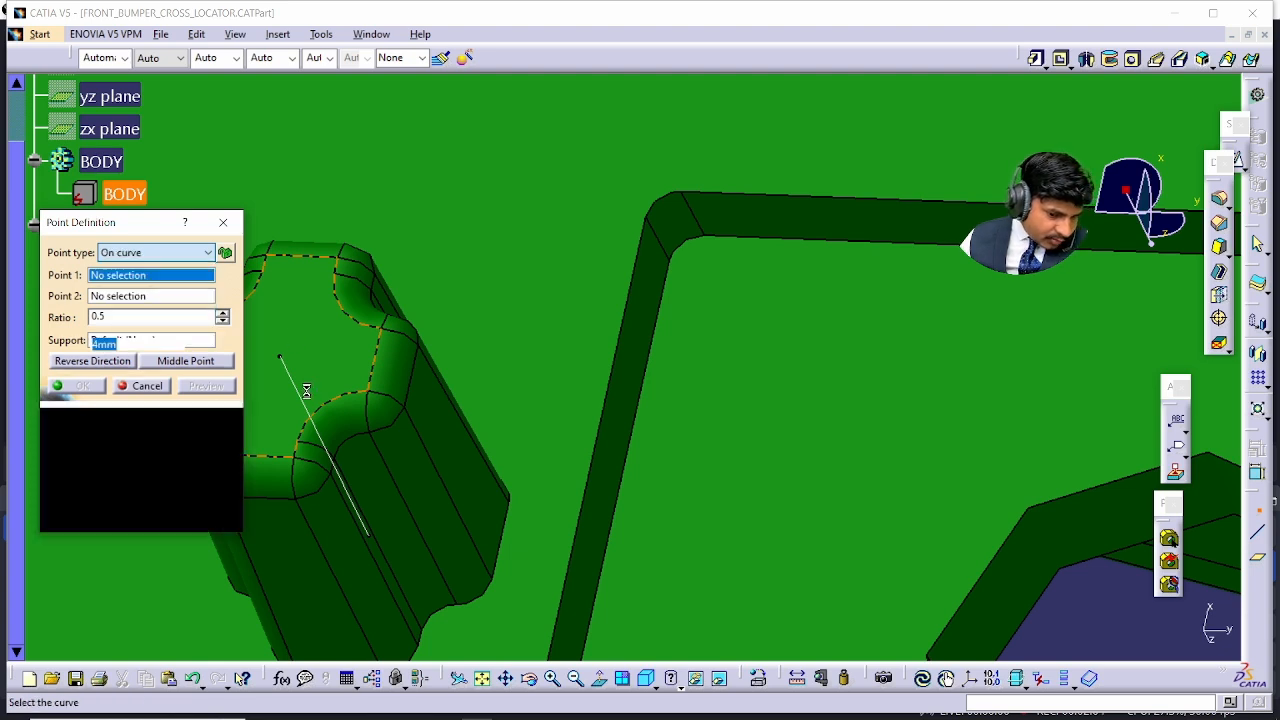
click(288, 364)
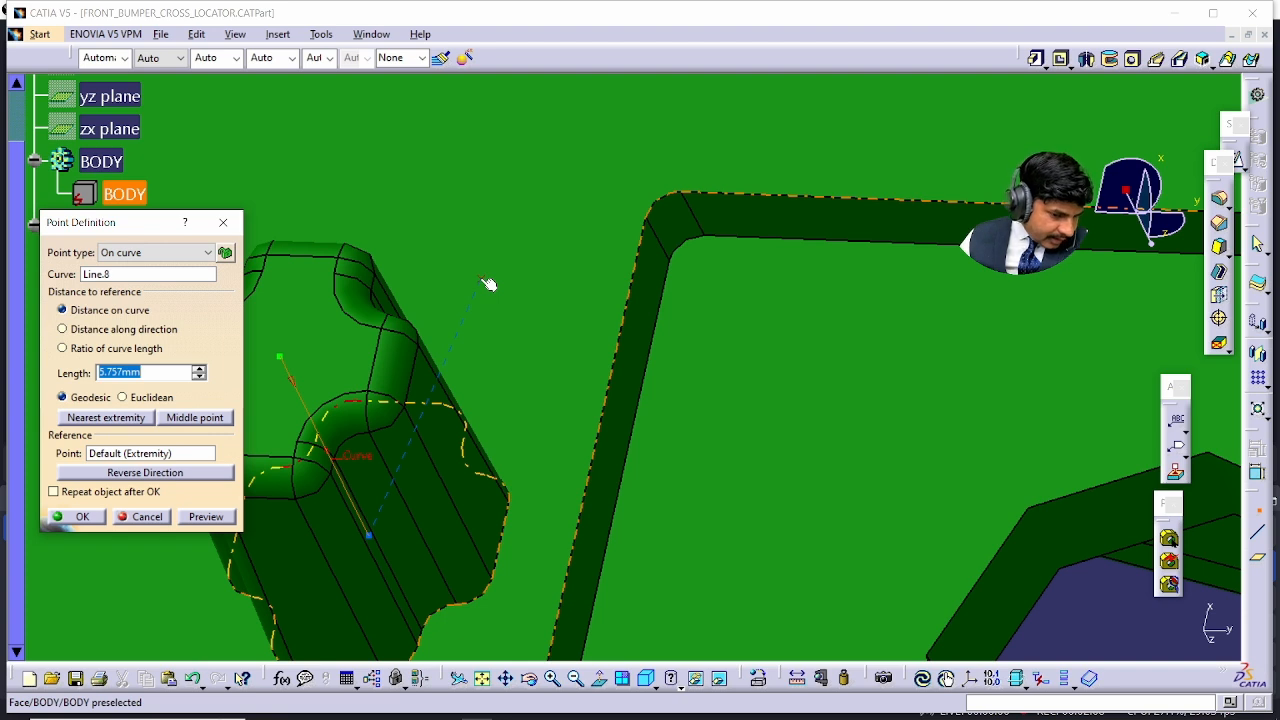
text(0)
key(Return)
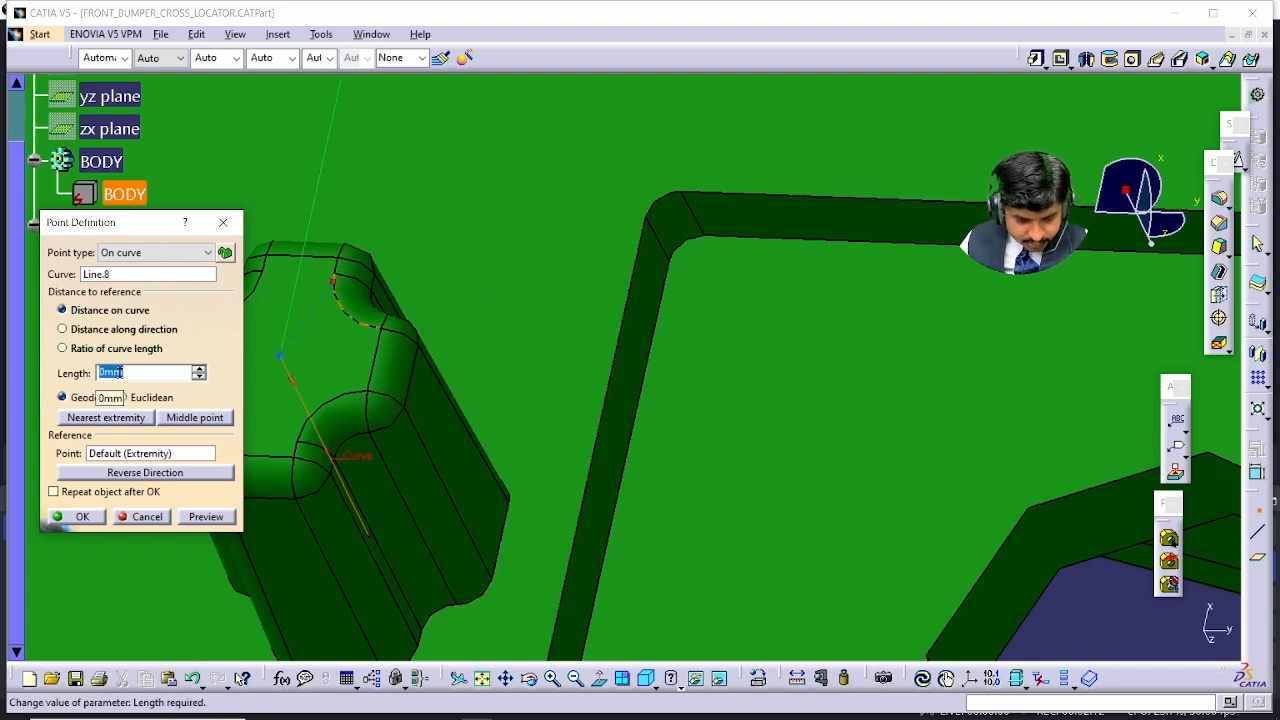
- Set the point's distance along the centre line to 5 mm, preview it and create the point
text(5)
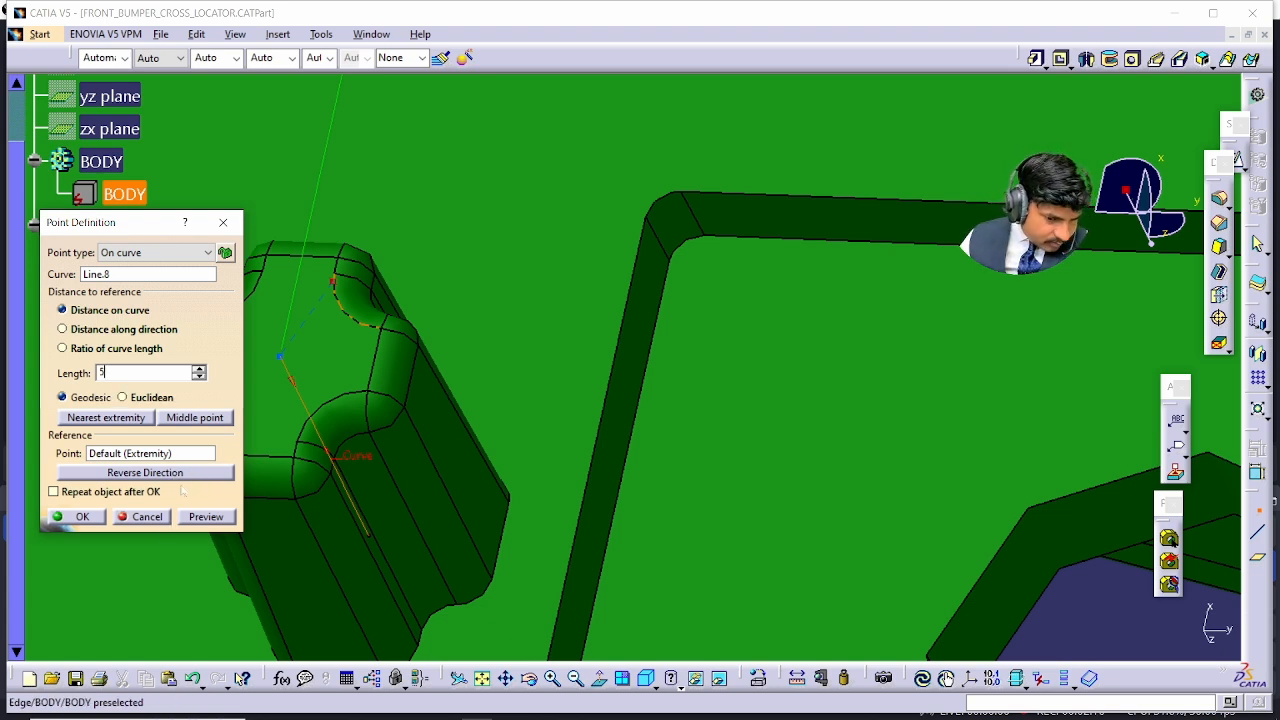
click(207, 517)
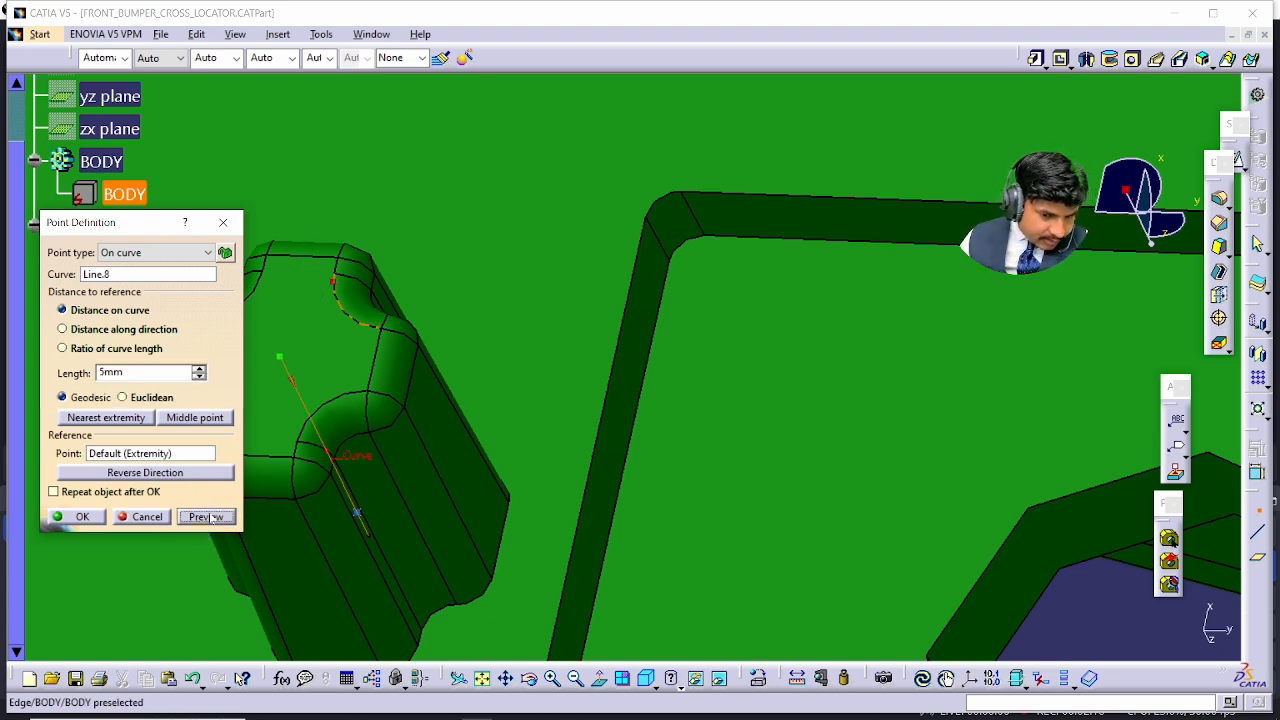
middle_drag(487, 301, 524, 468)
middle_drag(708, 471, 554, 514)
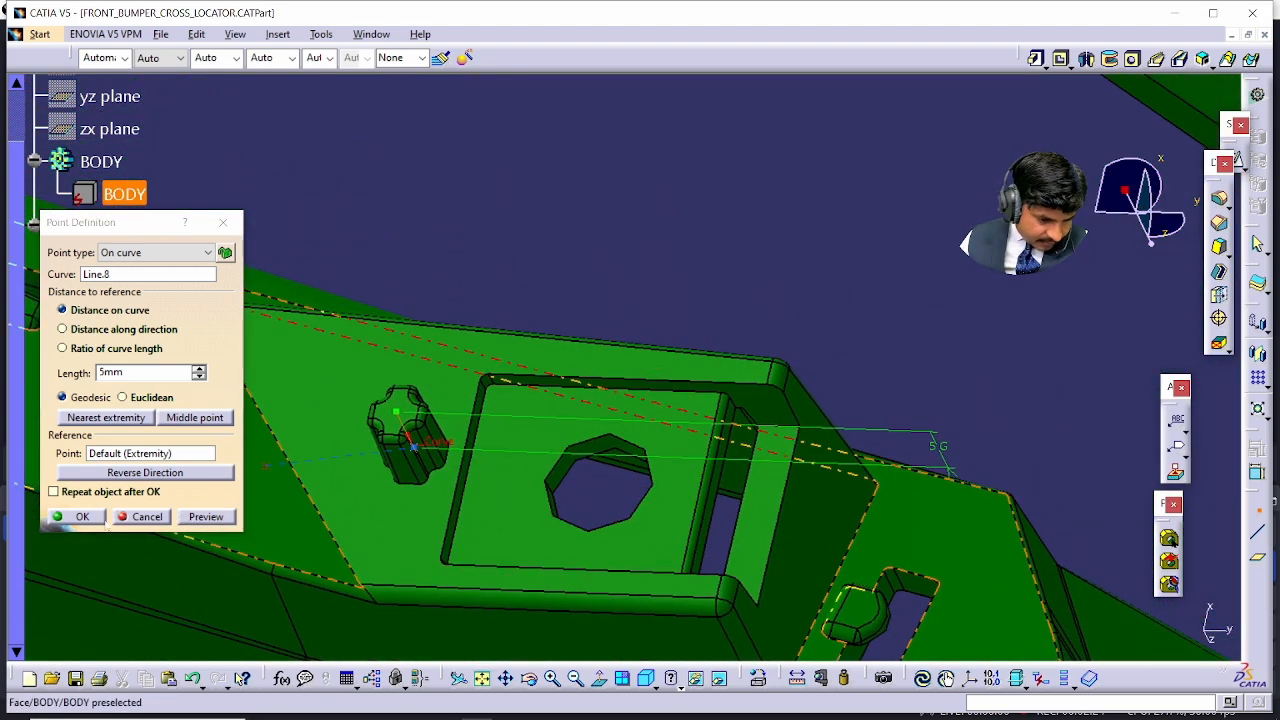
click(94, 516)
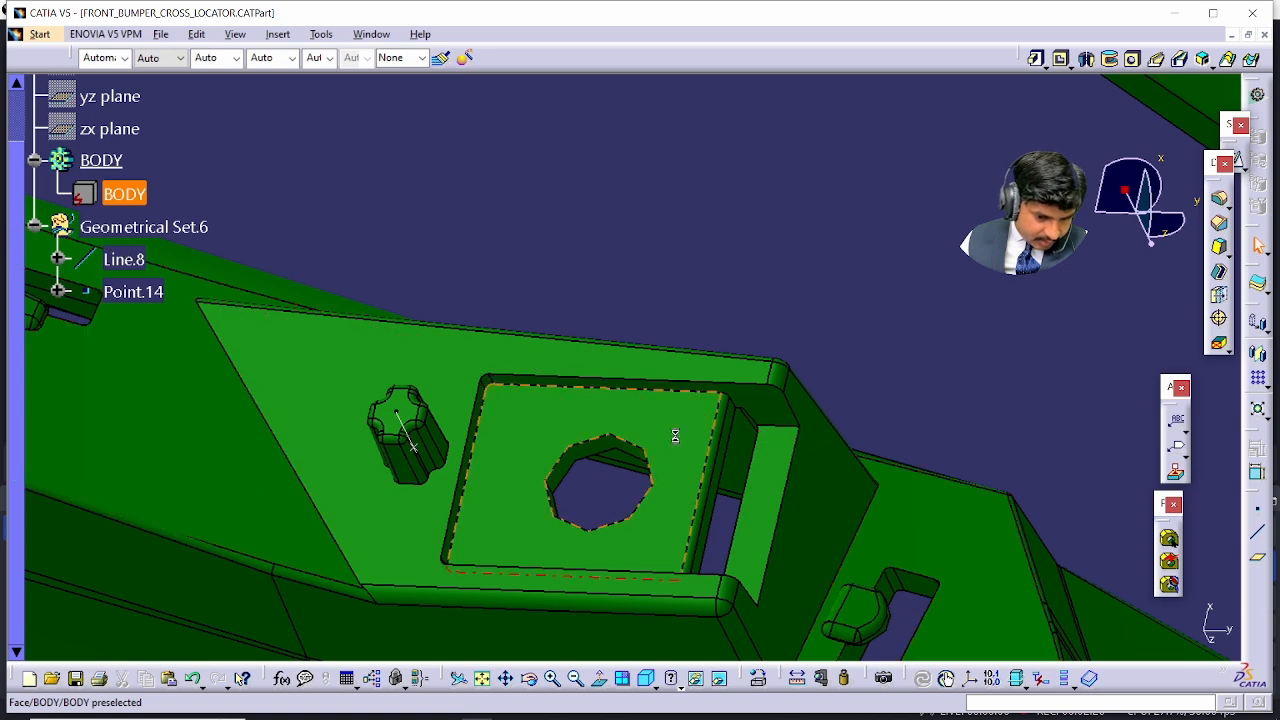
middle_drag(673, 433, 589, 405)
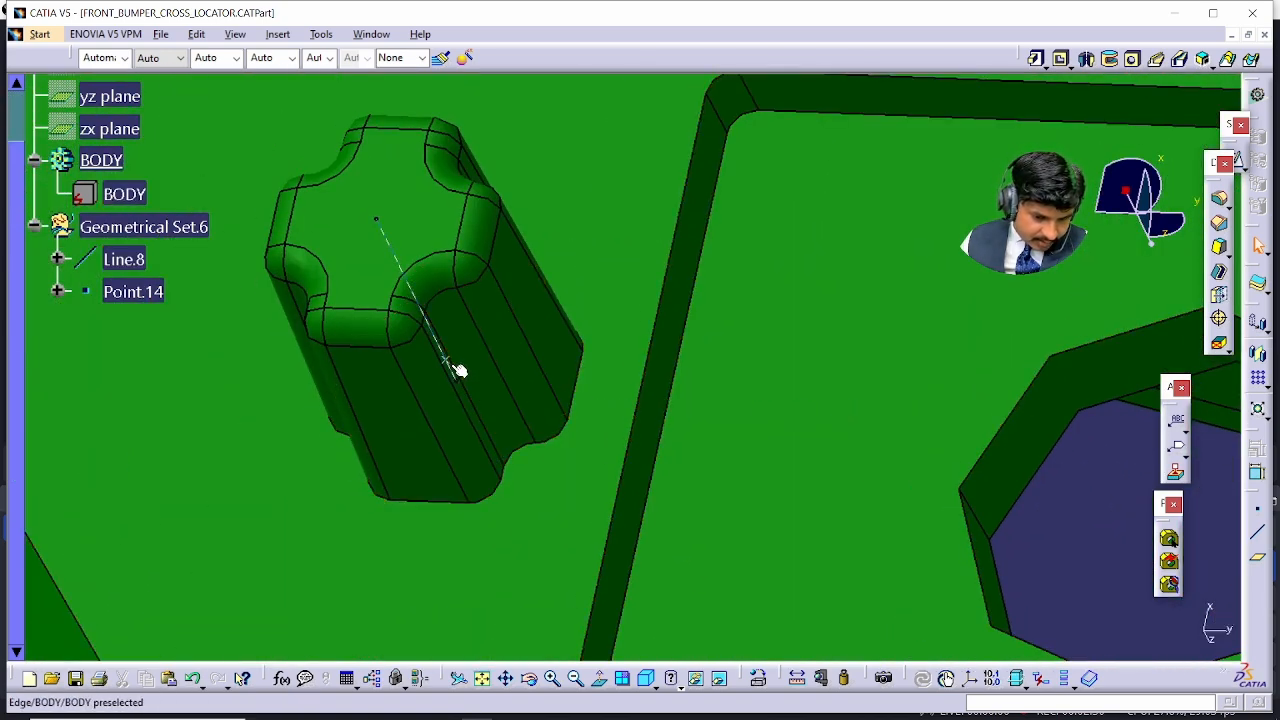
- Isolate the point 5 mm along the locator's centre line and convert it to a Coordinates point
right_click(130, 292)
mouse_move(246, 621)
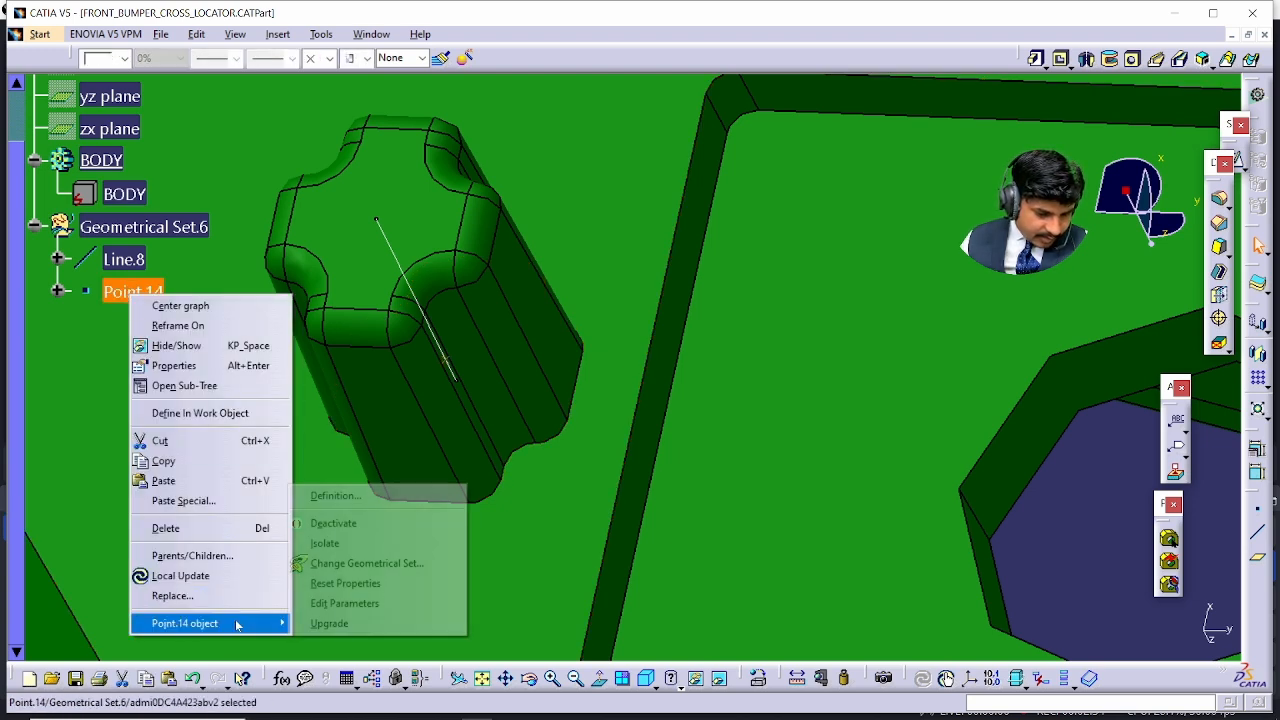
click(360, 545)
click(125, 288)
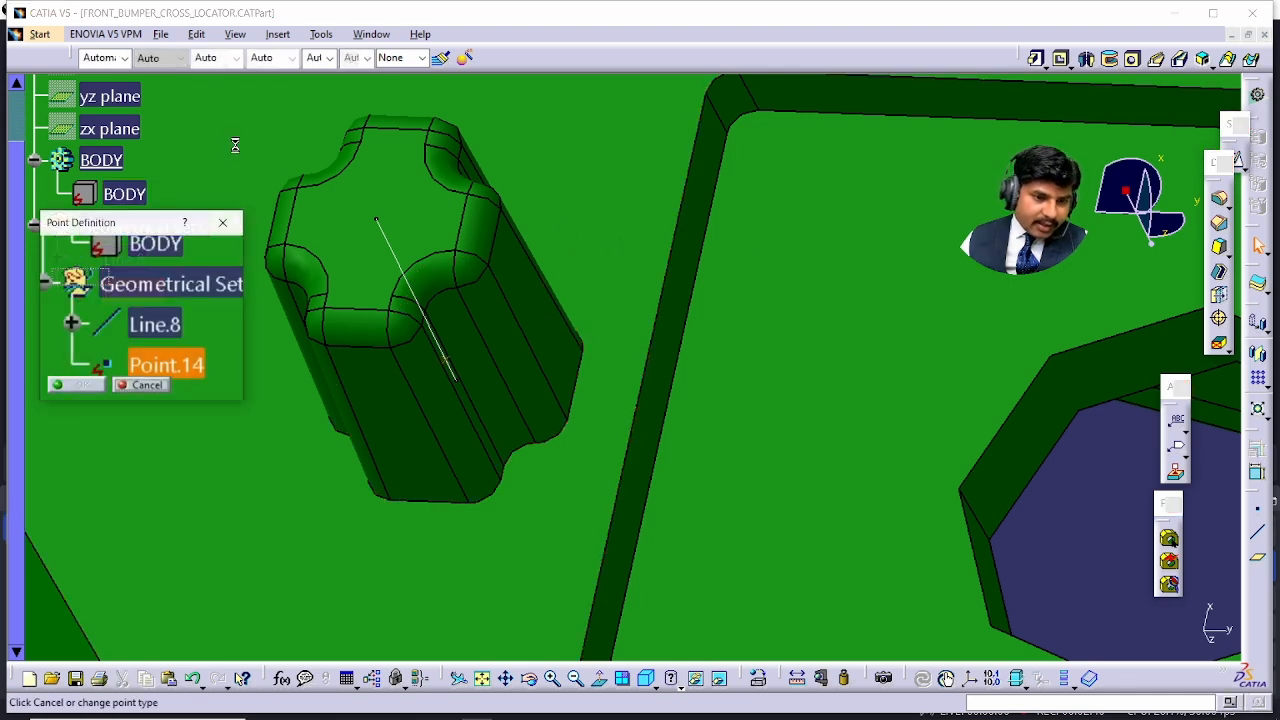
click(148, 278)
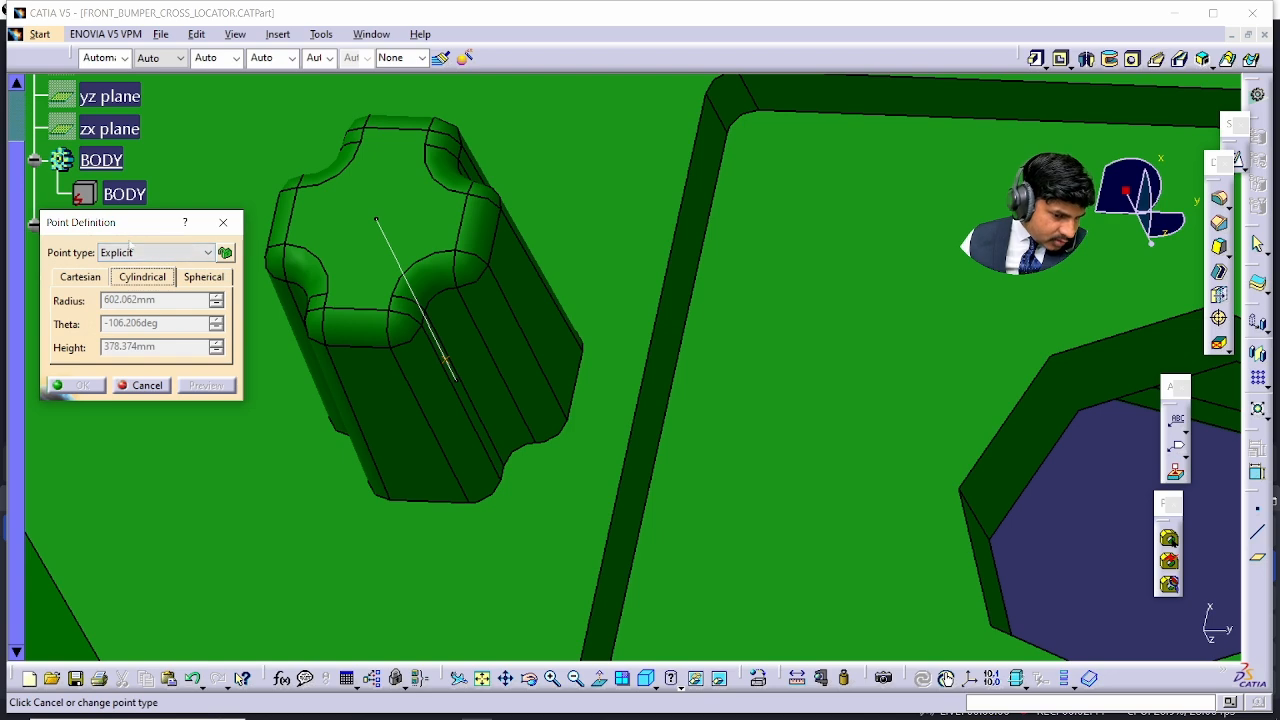
click(150, 252)
click(120, 264)
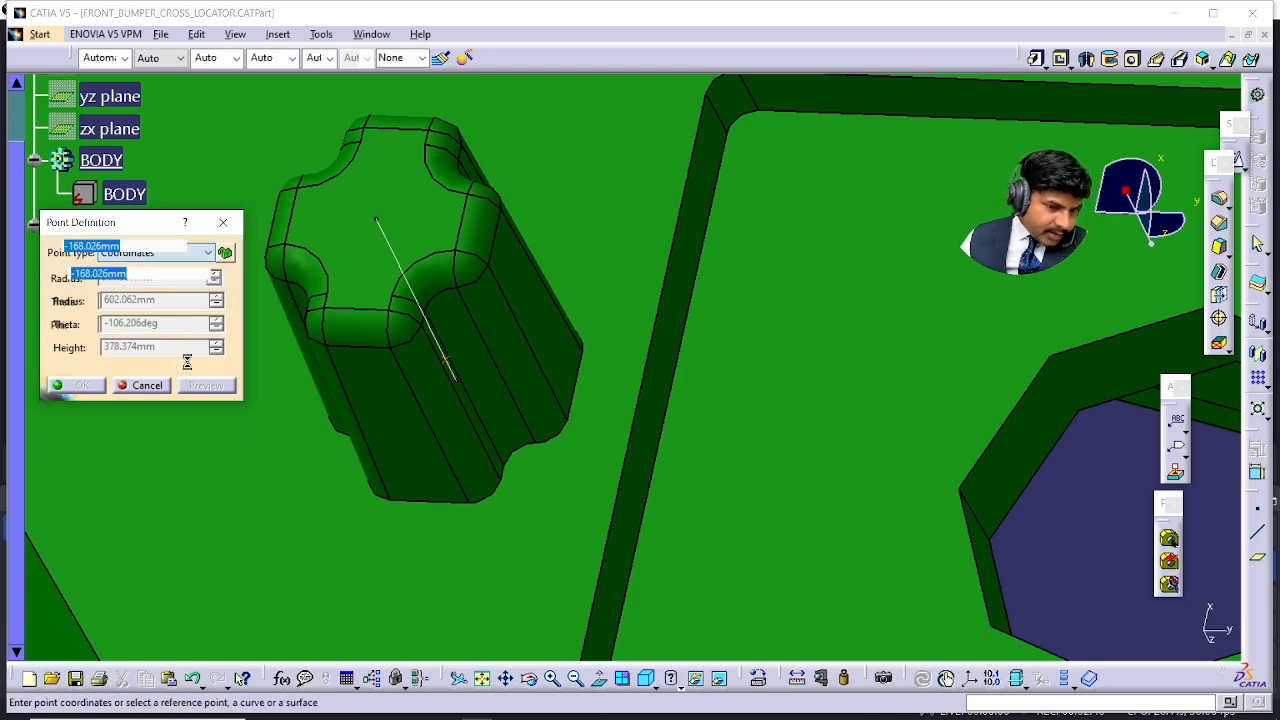
click(84, 424)
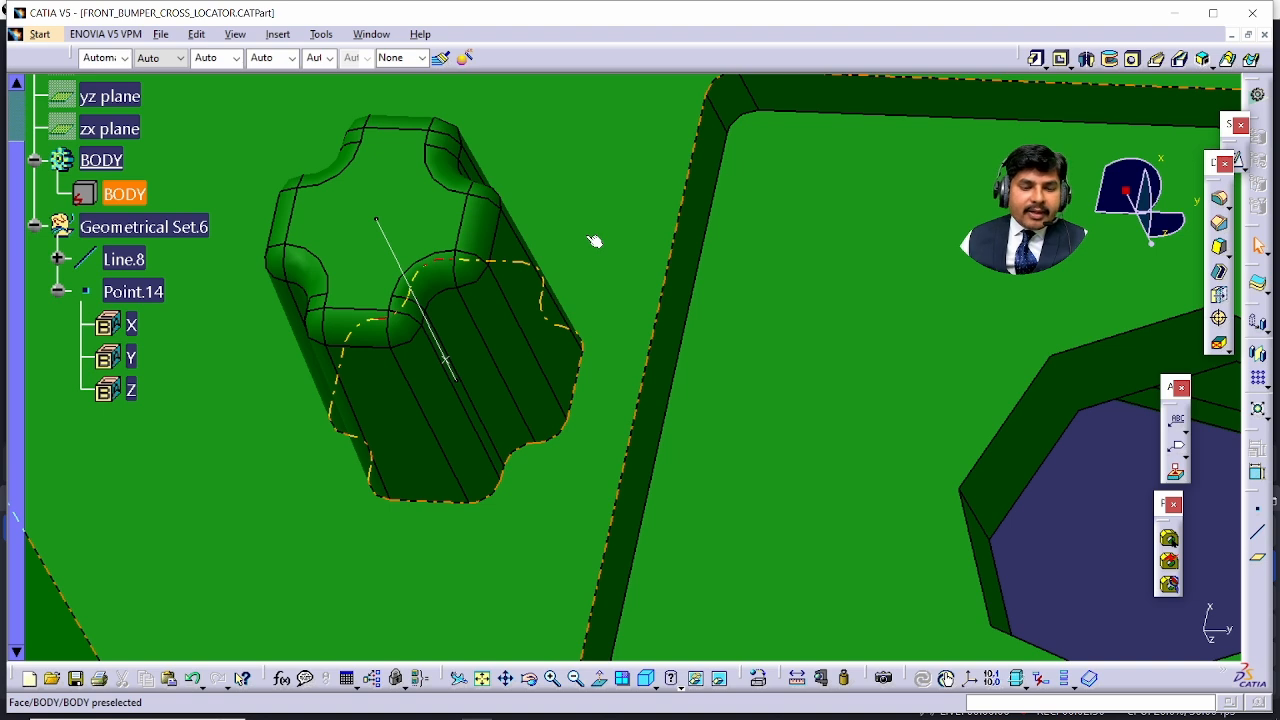
- Measure the distance and angle between the cross locator's top face and its centre line, without keeping the measurement
click(390, 238)
ctrl+click(490, 205)
middle_drag(613, 195, 612, 277)
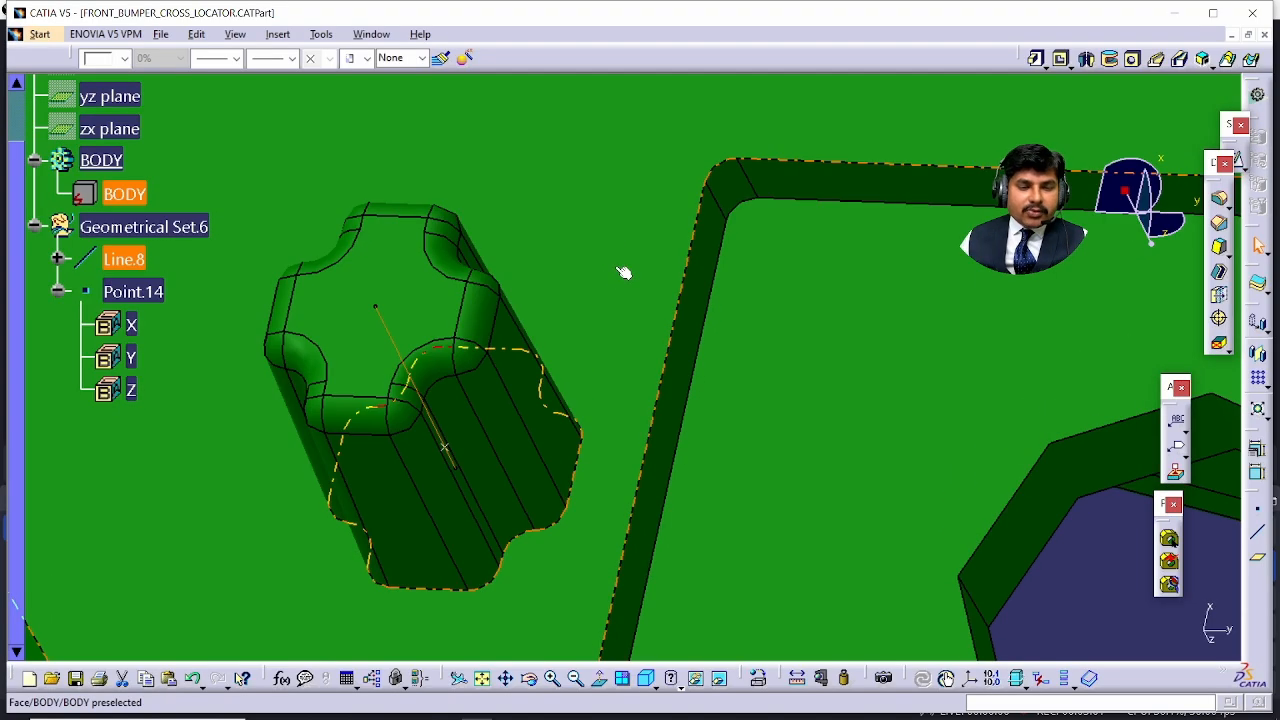
key(Escape)
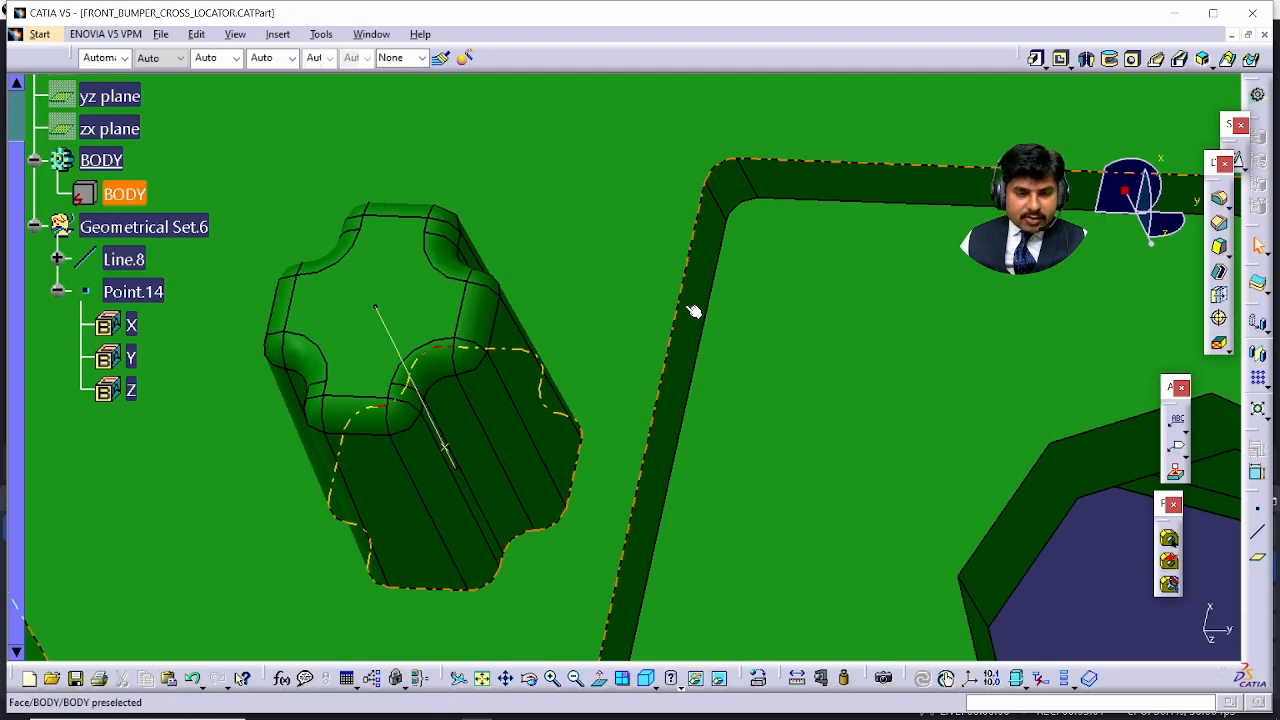
click(760, 680)
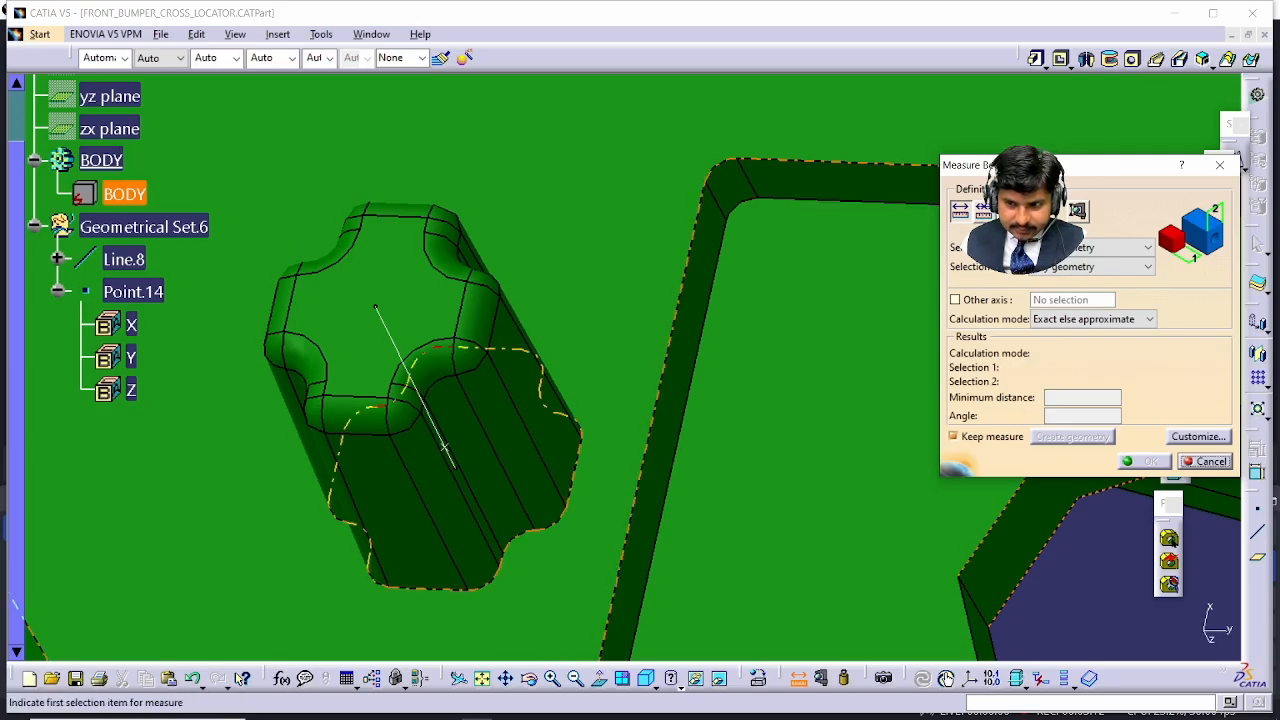
drag(1041, 160, 1010, 314)
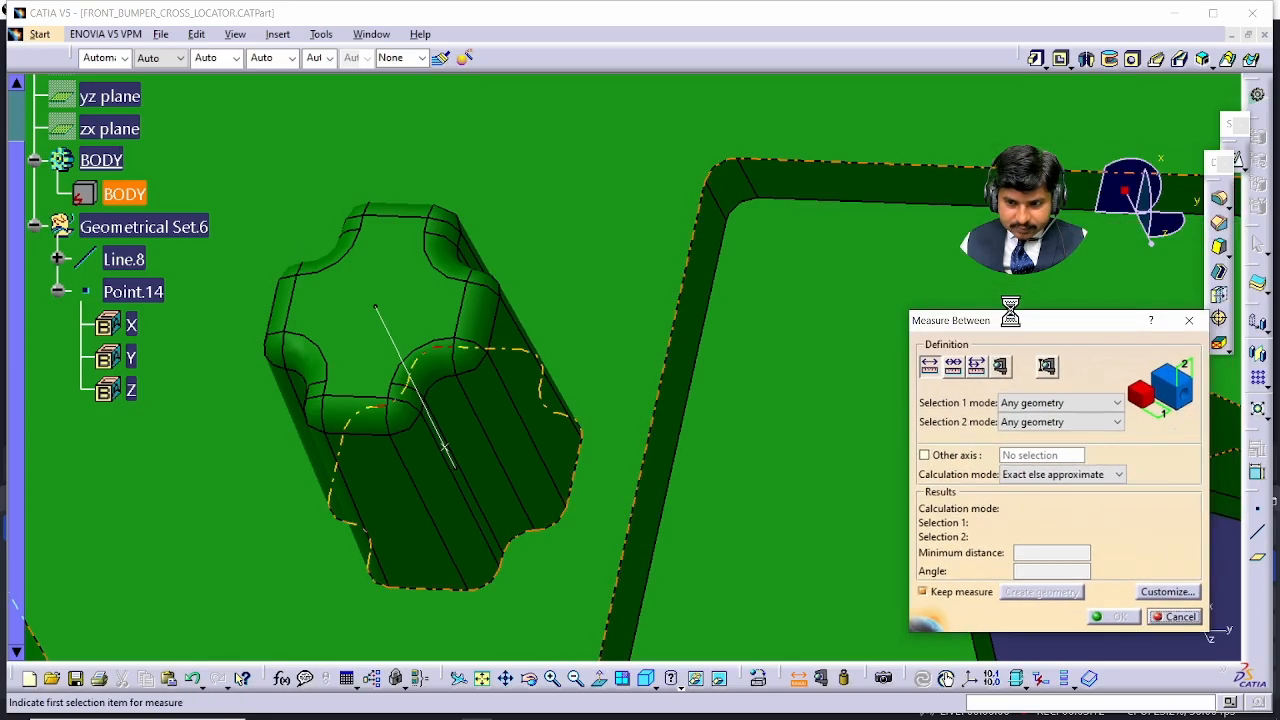
click(416, 299)
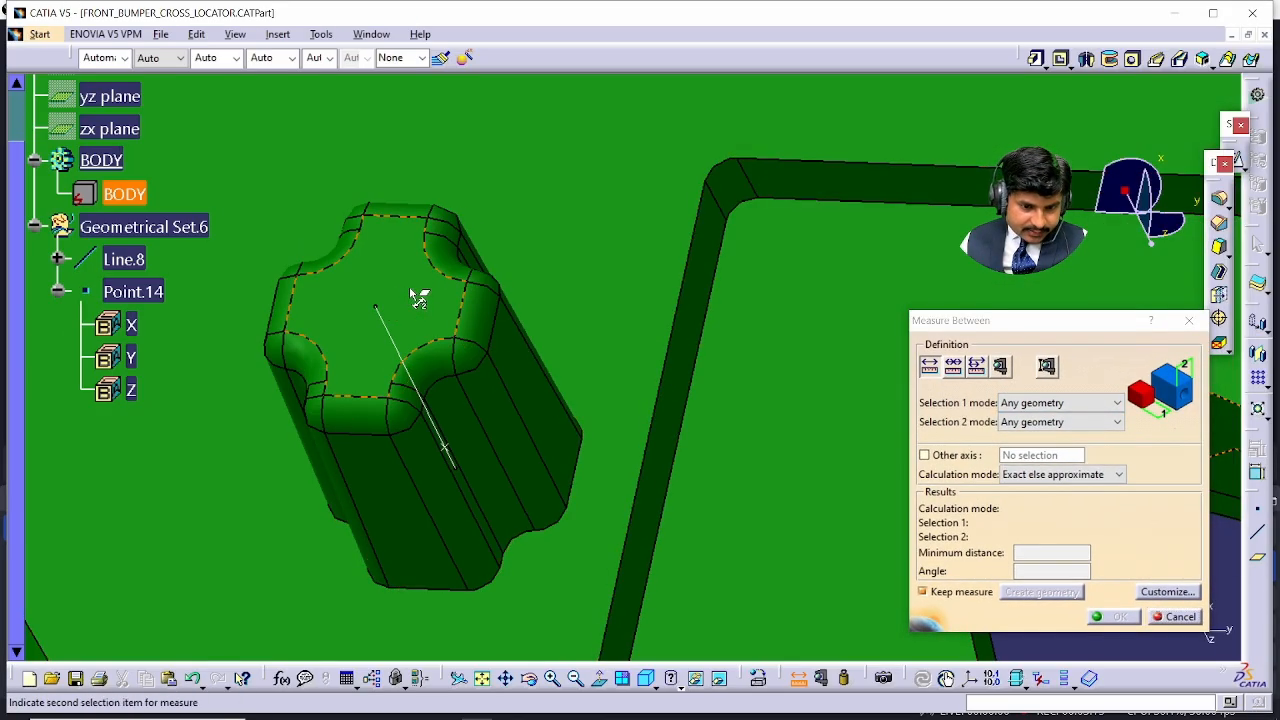
click(399, 350)
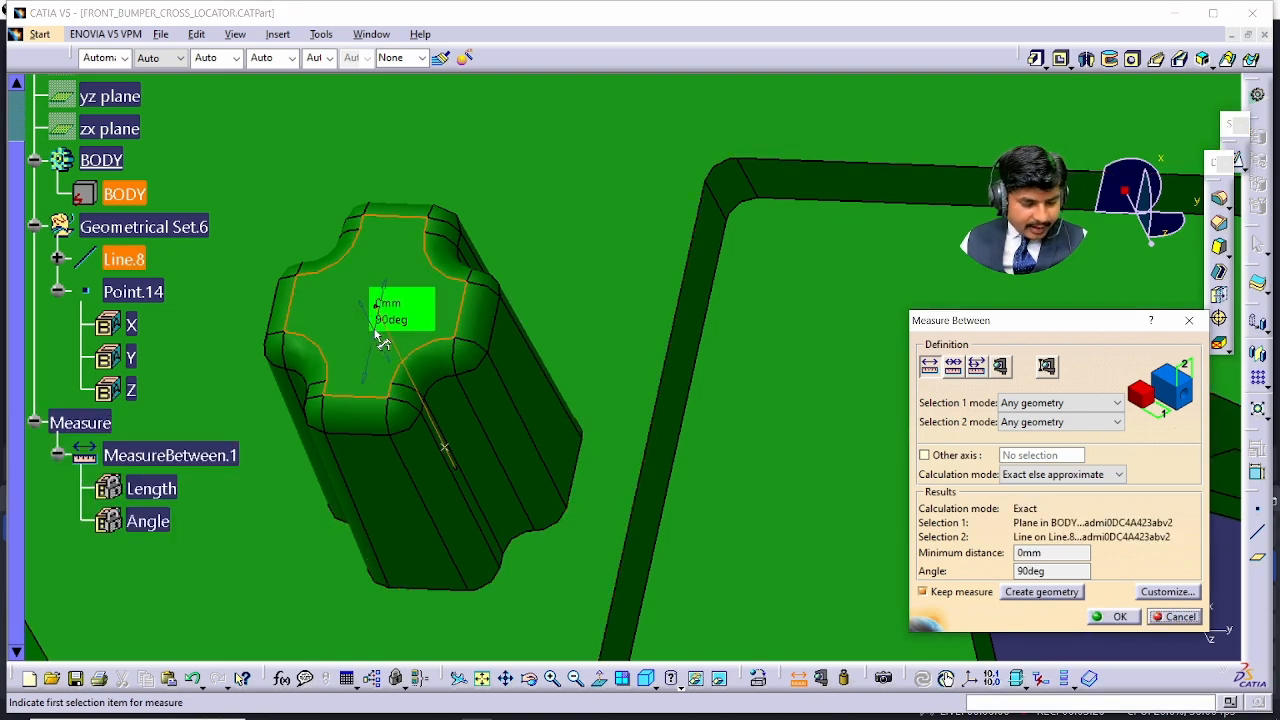
drag(437, 325, 376, 341)
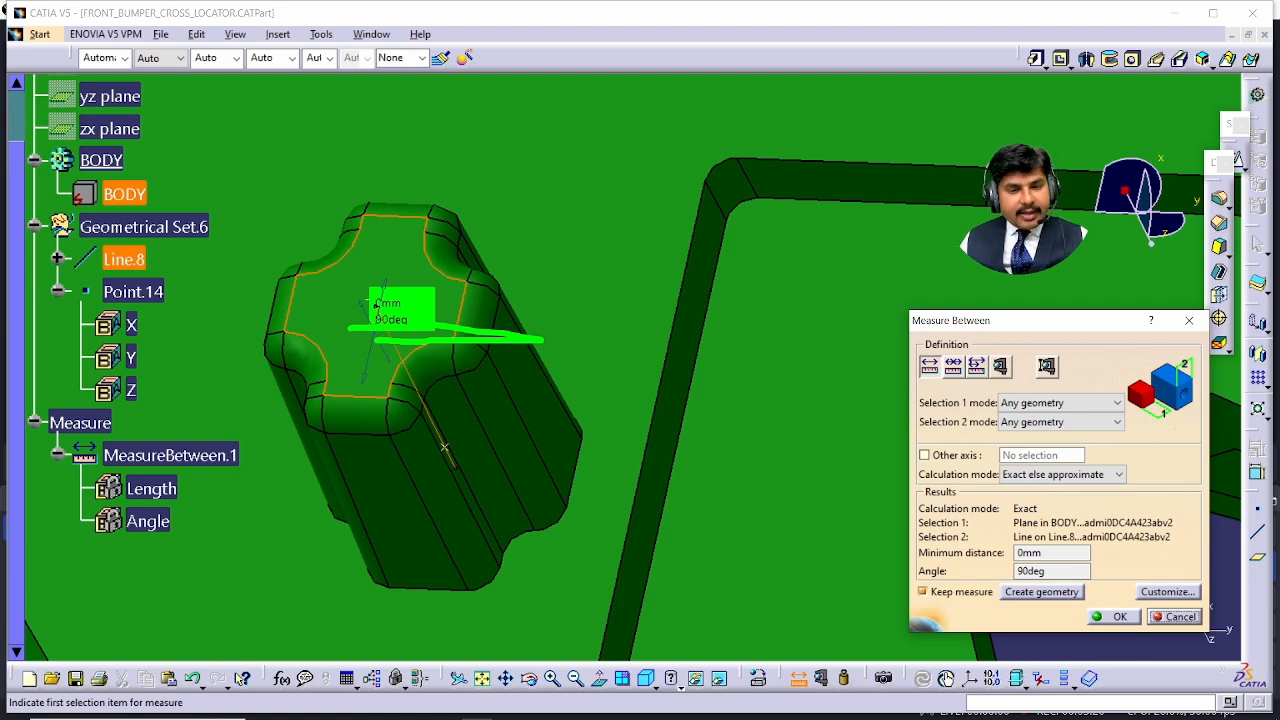
mouse_move(318, 322)
mouse_down()
mouse_move(360, 270)
mouse_move(422, 267)
mouse_up()
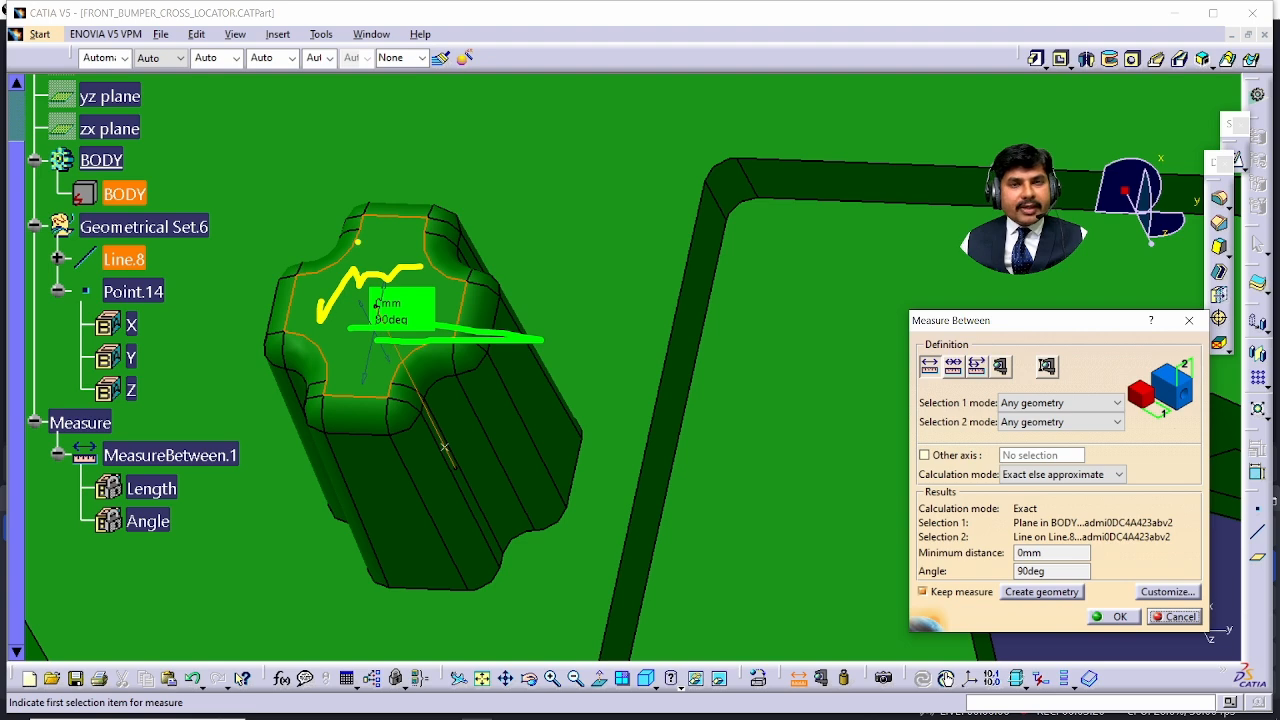
key(Escape)
key(Escape)
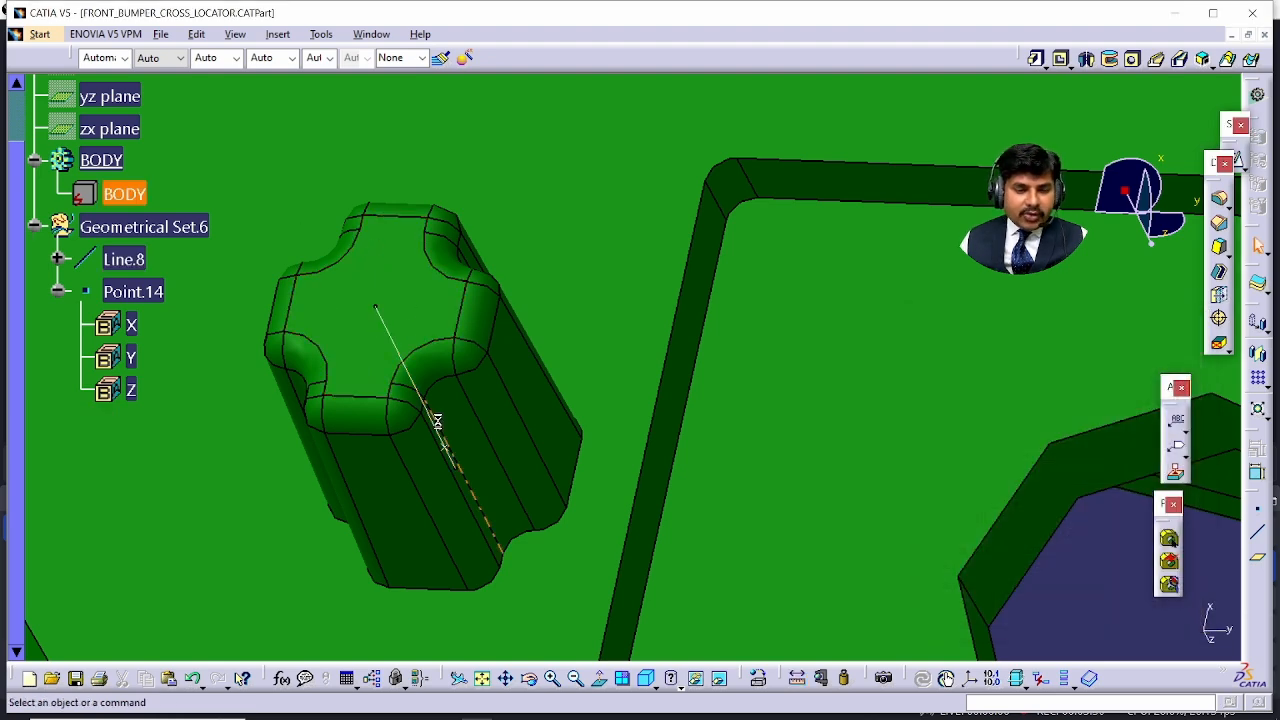
- Rename the isolated point as ORIGIN_PONIT and isolate the locator's centre line from its parent points
click(157, 292)
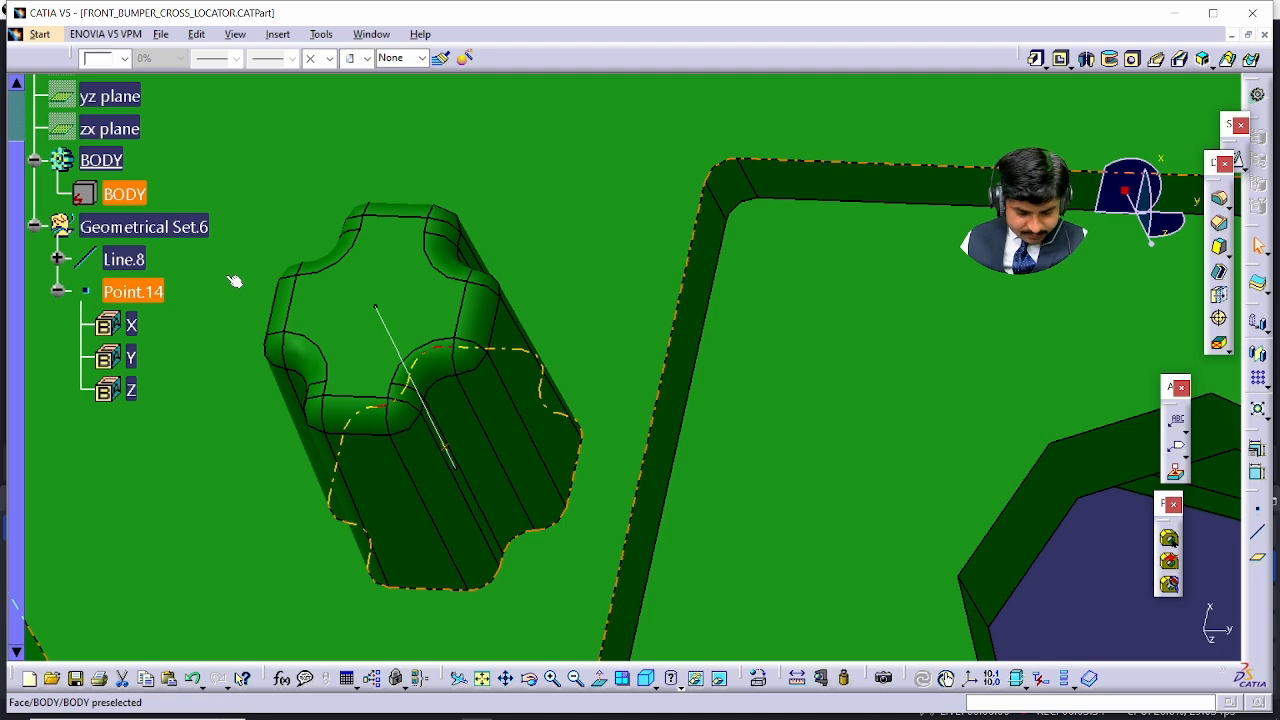
key(alt+Return)
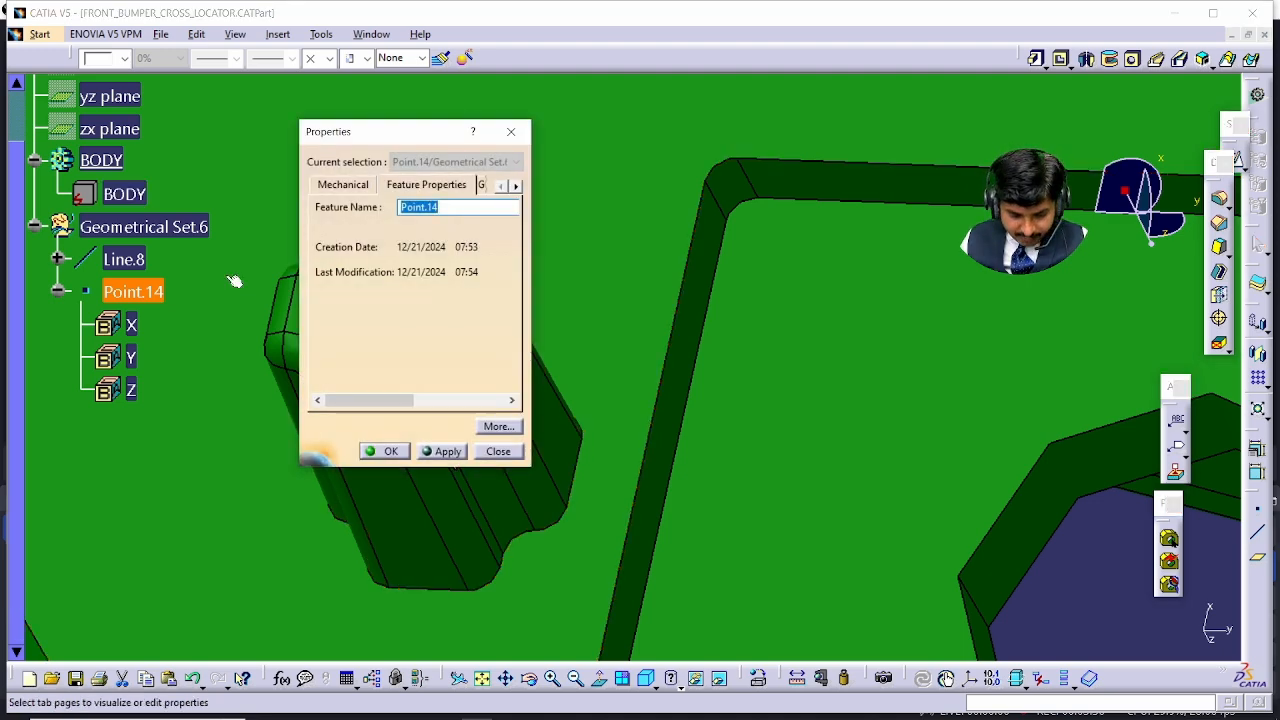
text(O)
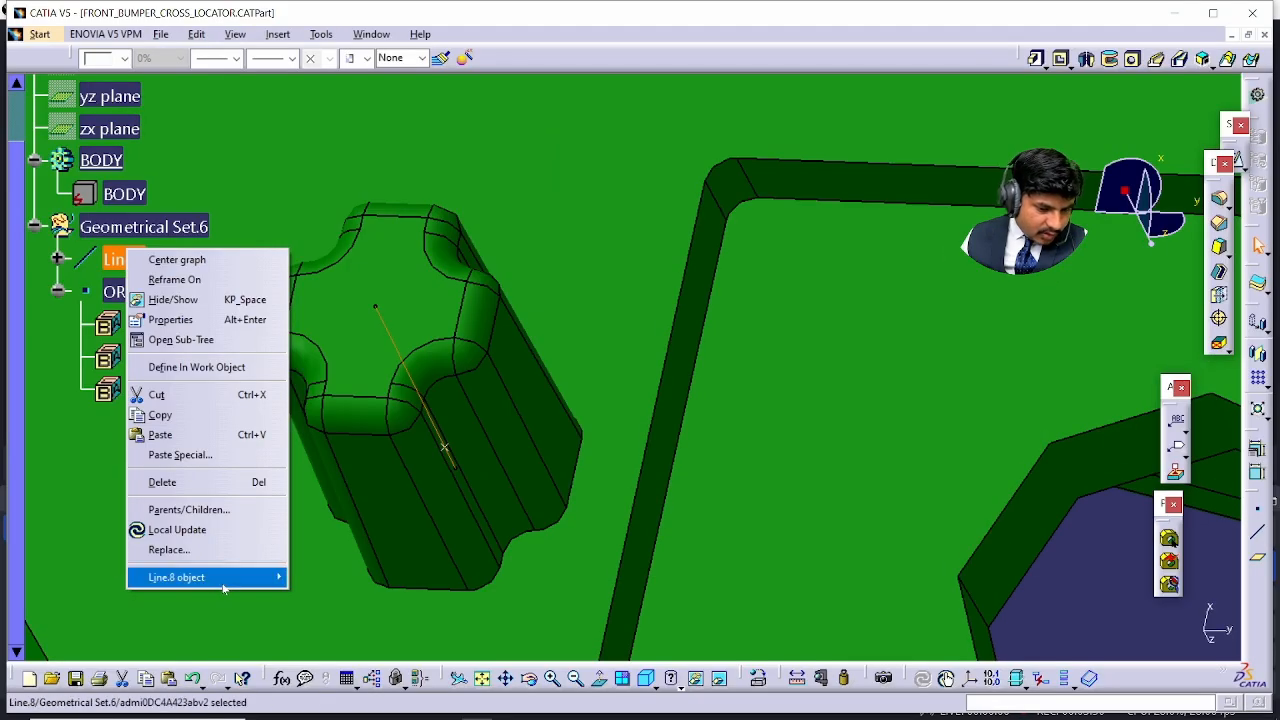
mouse_move(246, 584)
click(321, 625)
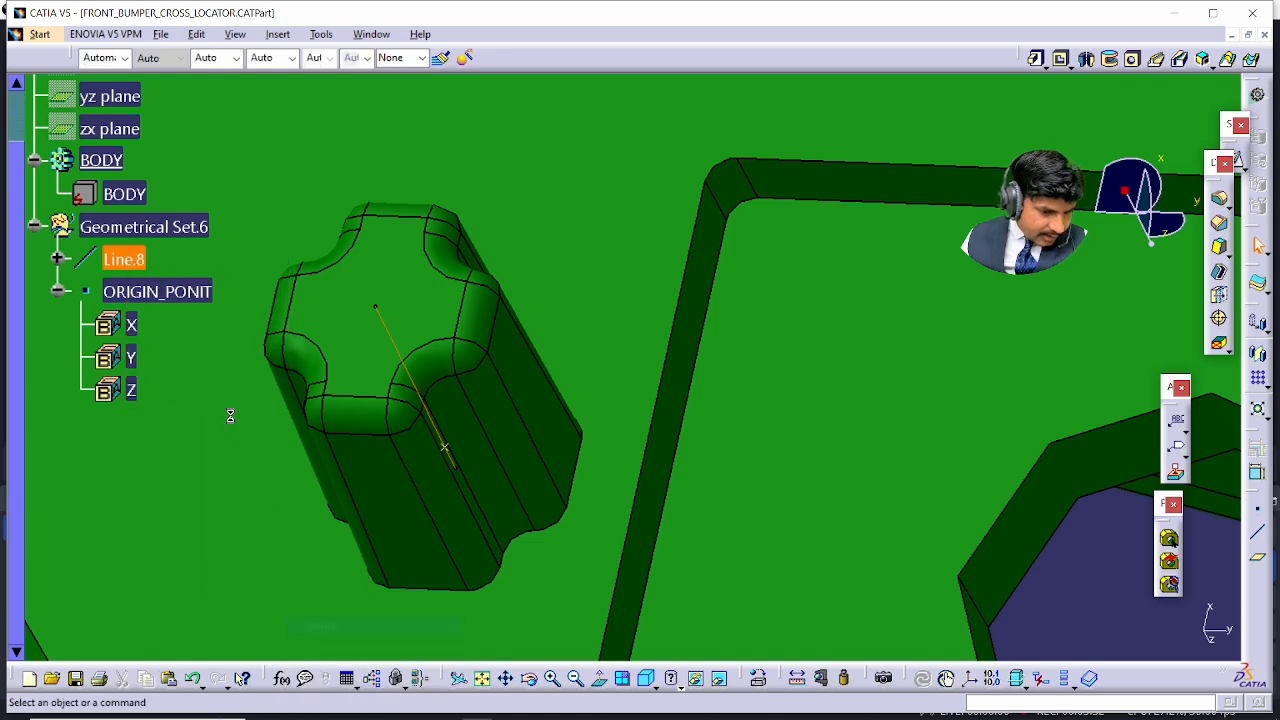
- Rename the first hidden point in Geometrical Set.6 as MTD
click(150, 262)
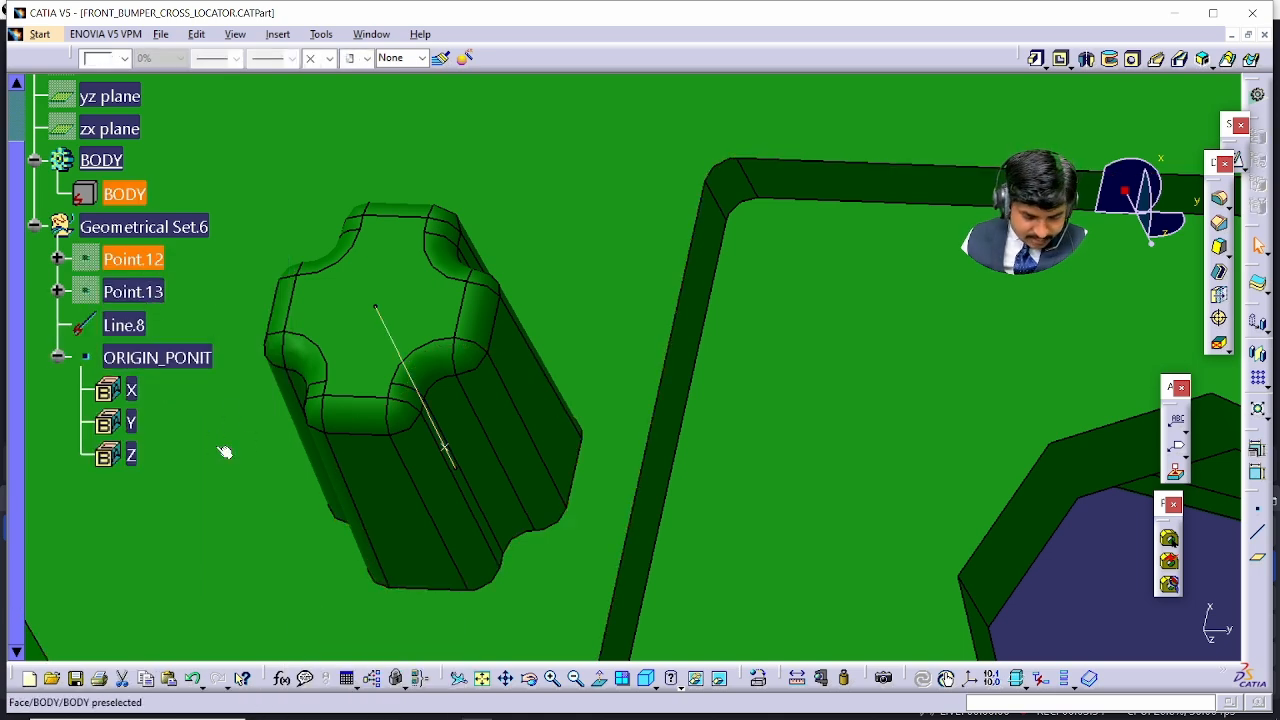
key(alt+Return)
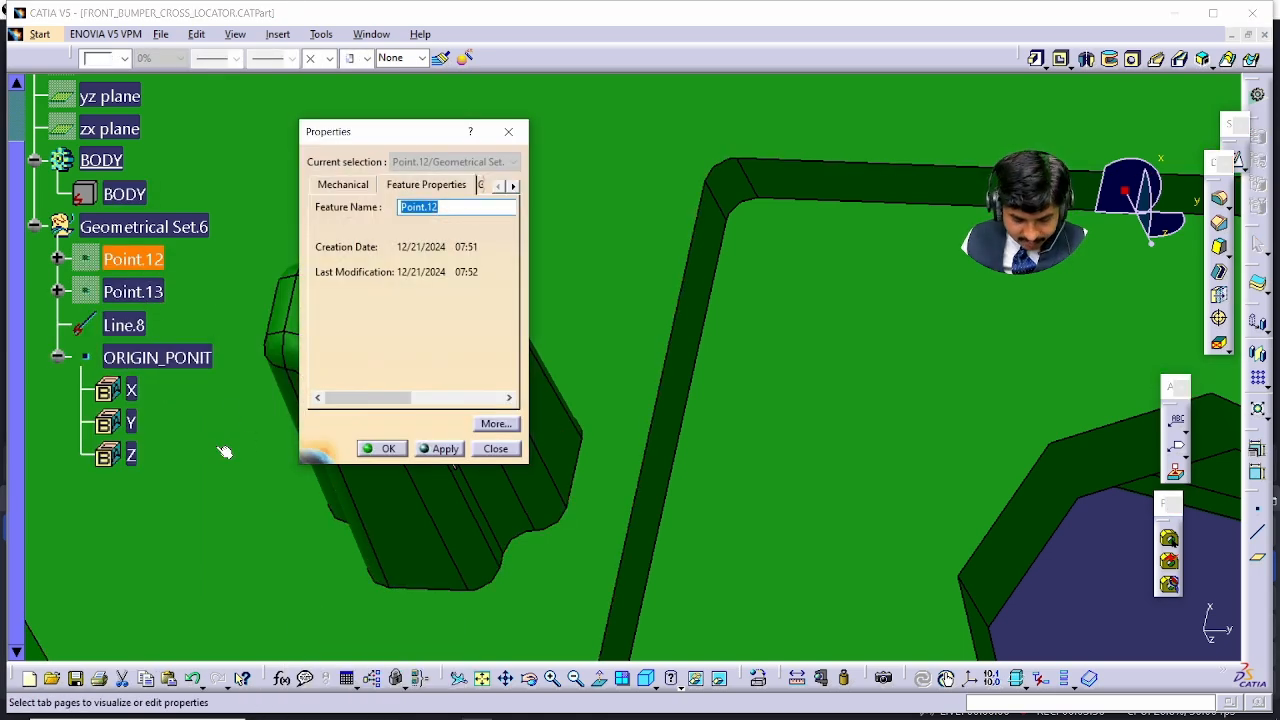
text(MTD)
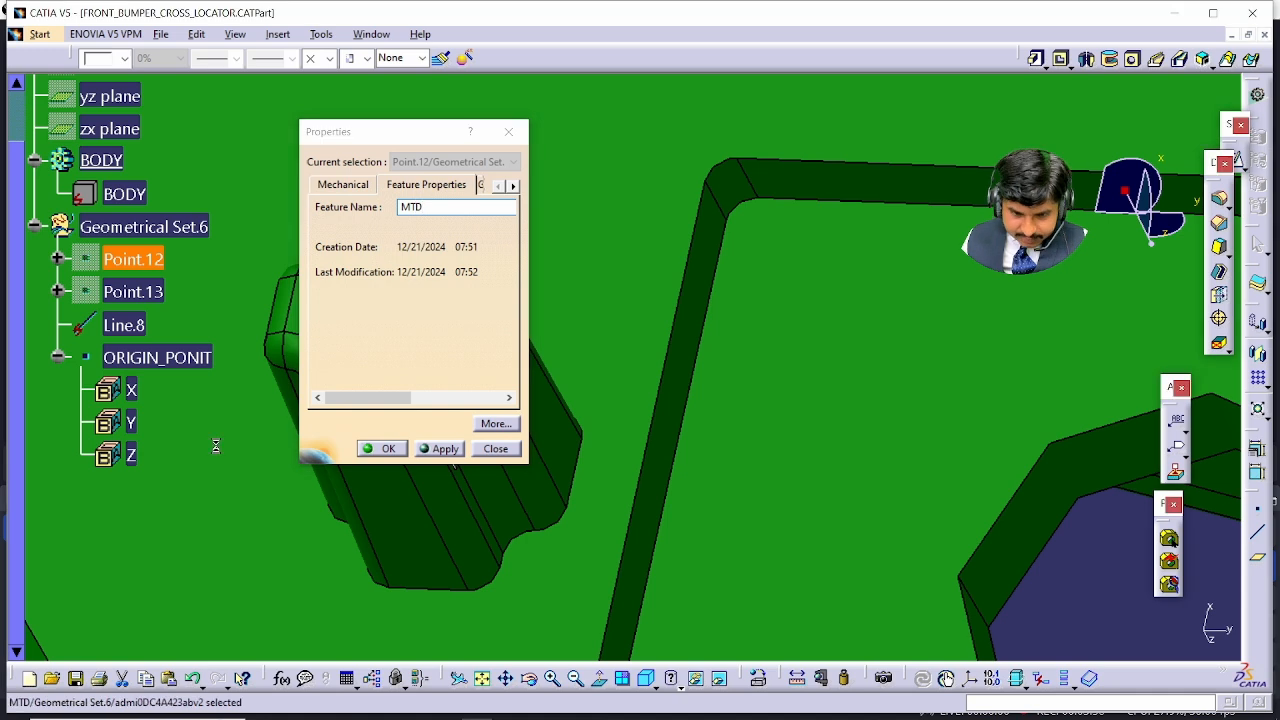
key(Return)
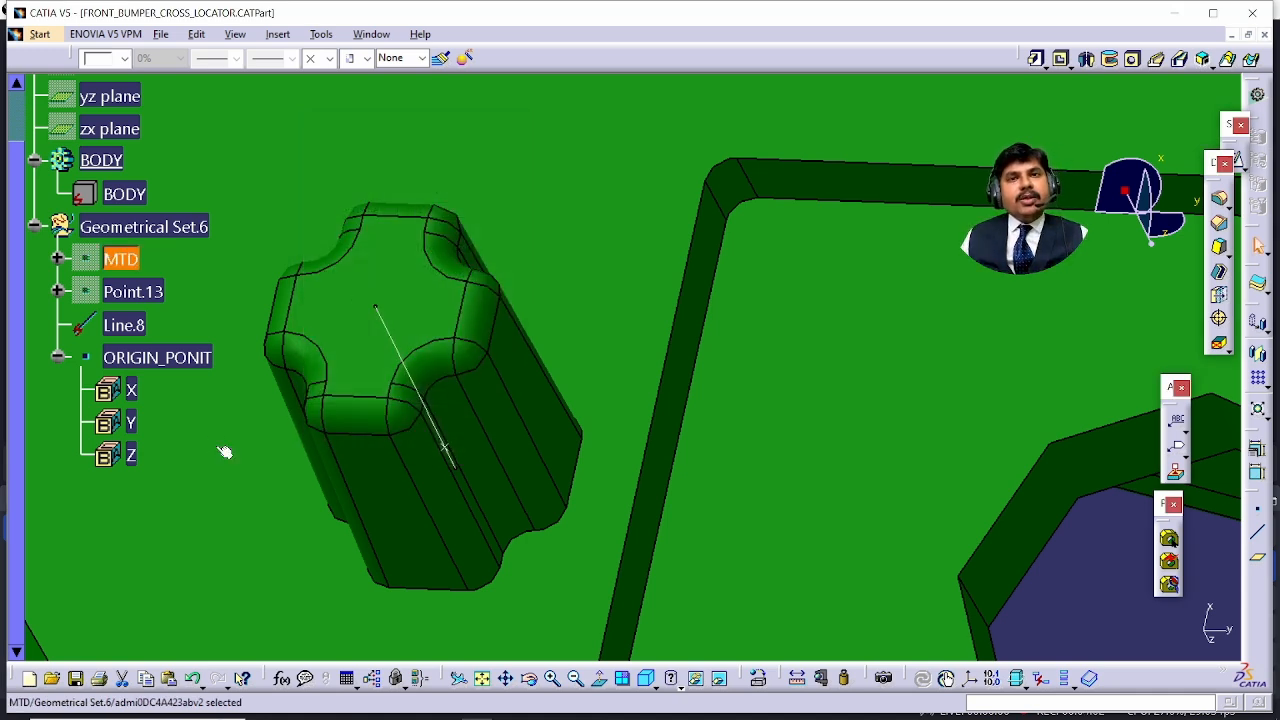
click(224, 452)
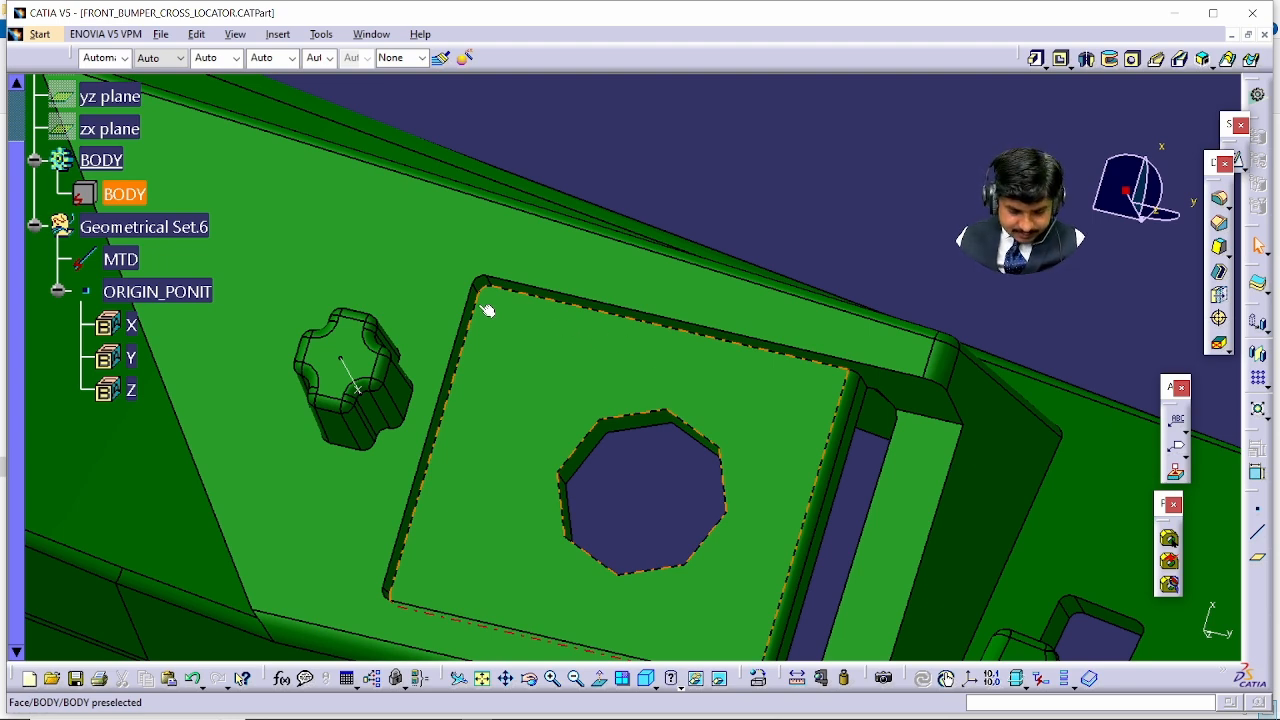
- Create a Standard axis system with ORIGIN_PONIT as its origin and the MTD line as its reversed Z axis
key(alt+i)
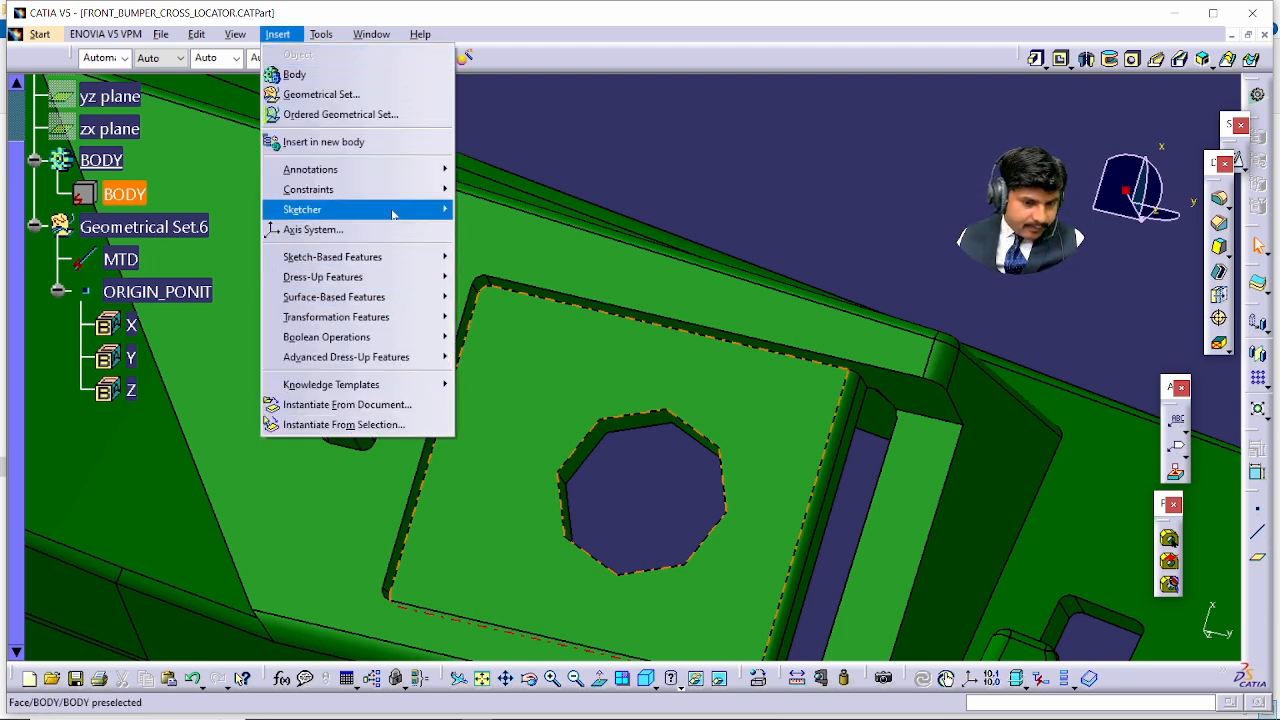
mouse_move(393, 209)
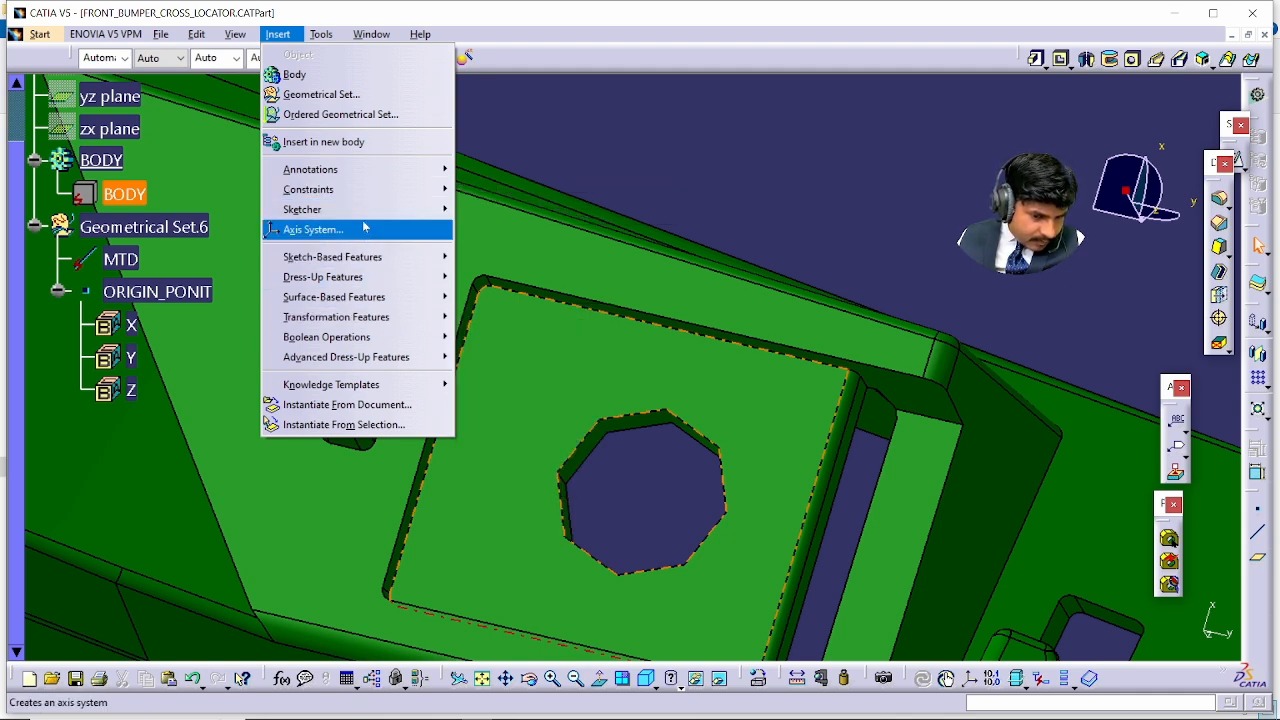
click(365, 228)
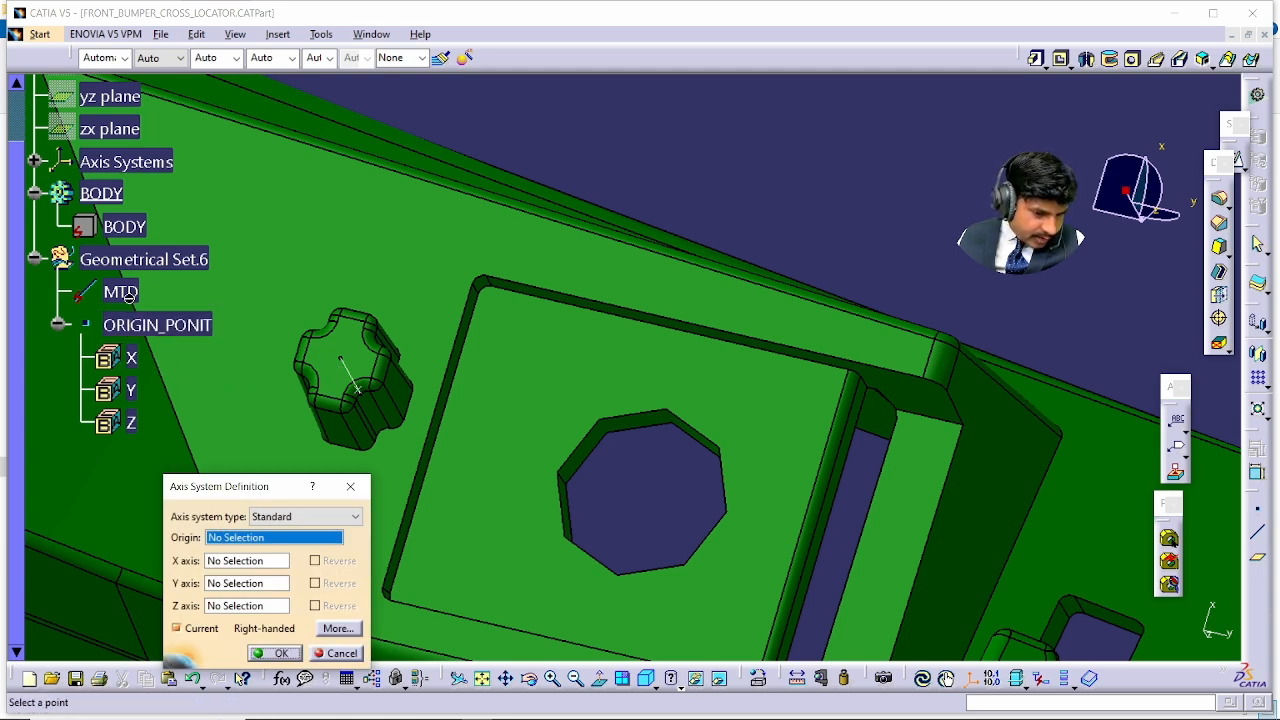
click(118, 322)
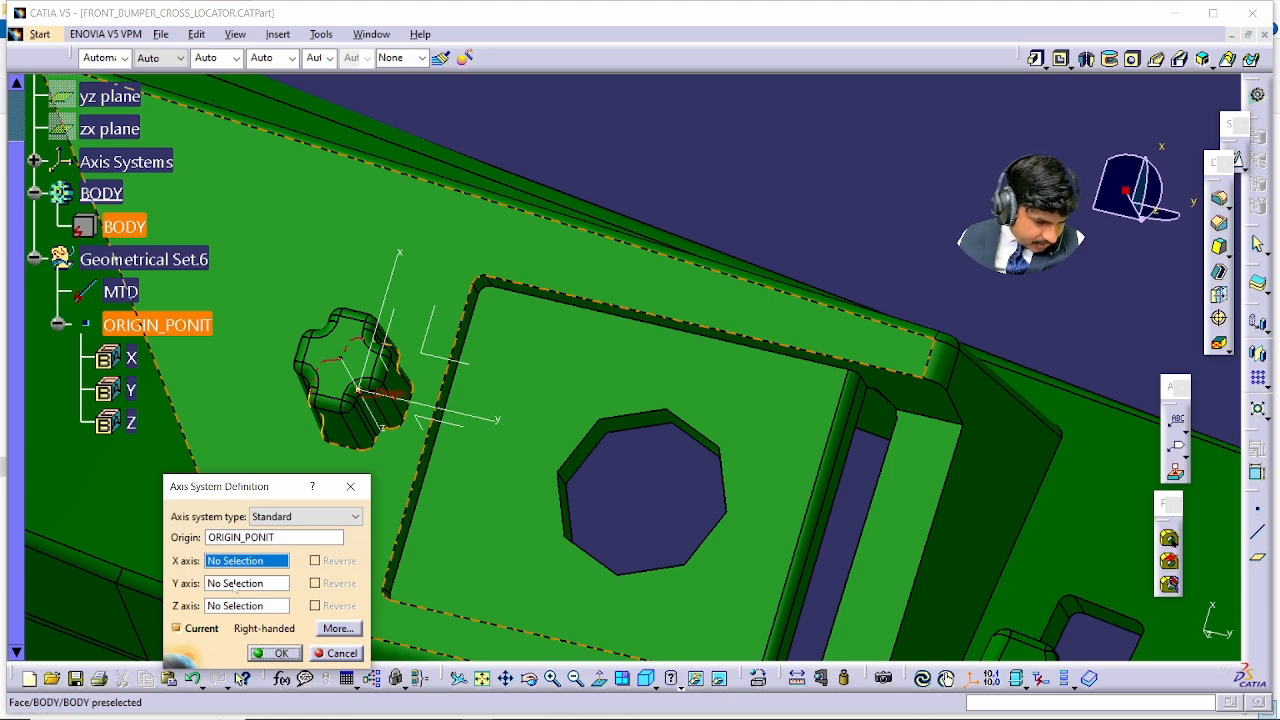
click(240, 606)
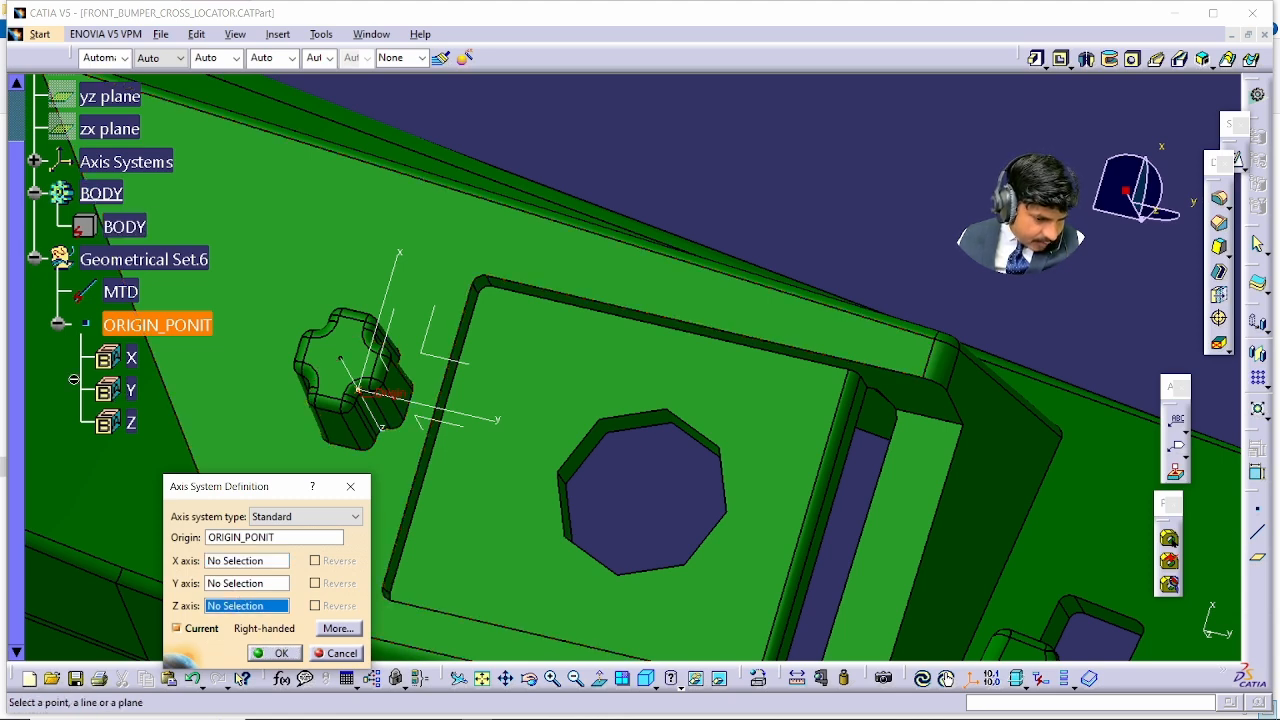
click(126, 290)
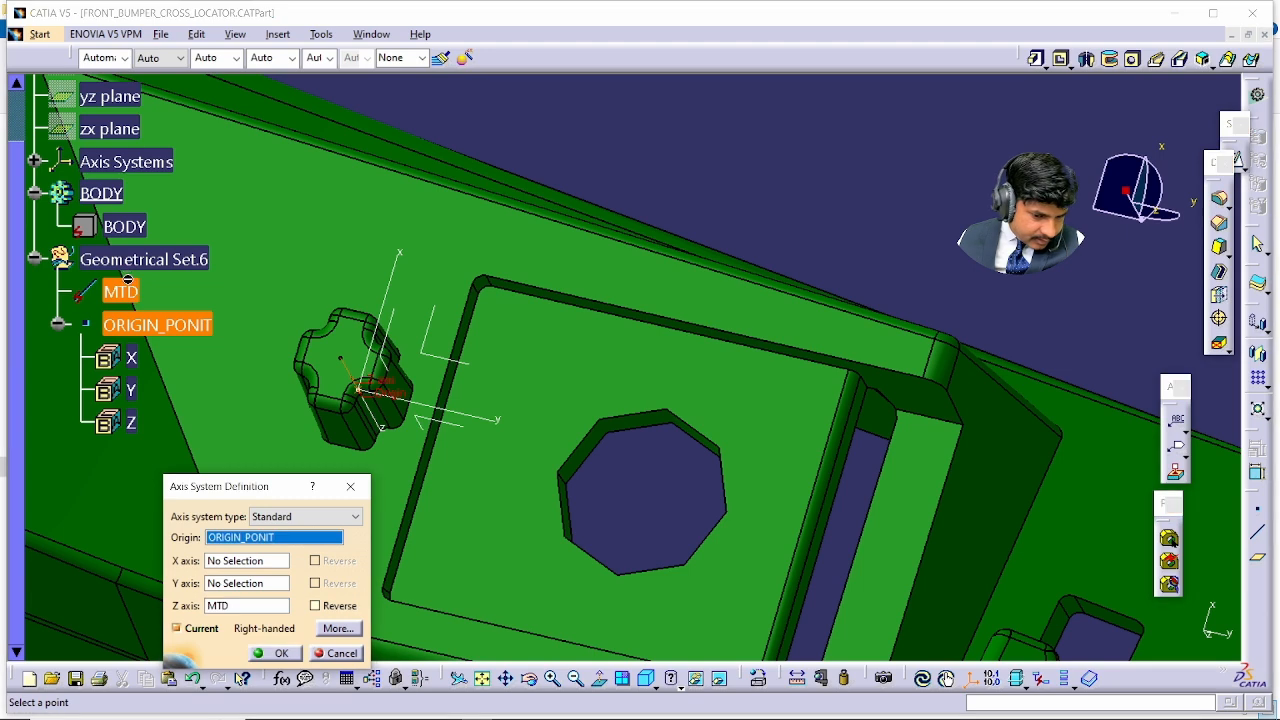
drag(236, 496, 184, 212)
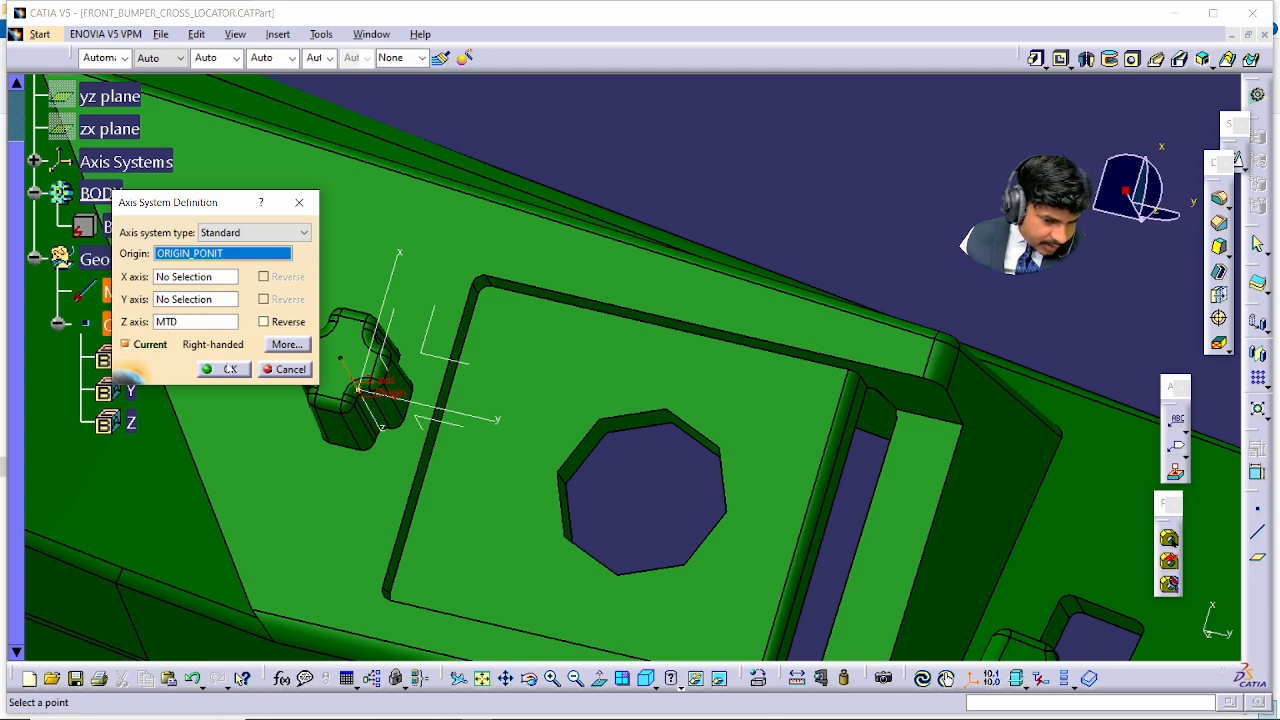
click(284, 321)
click(222, 369)
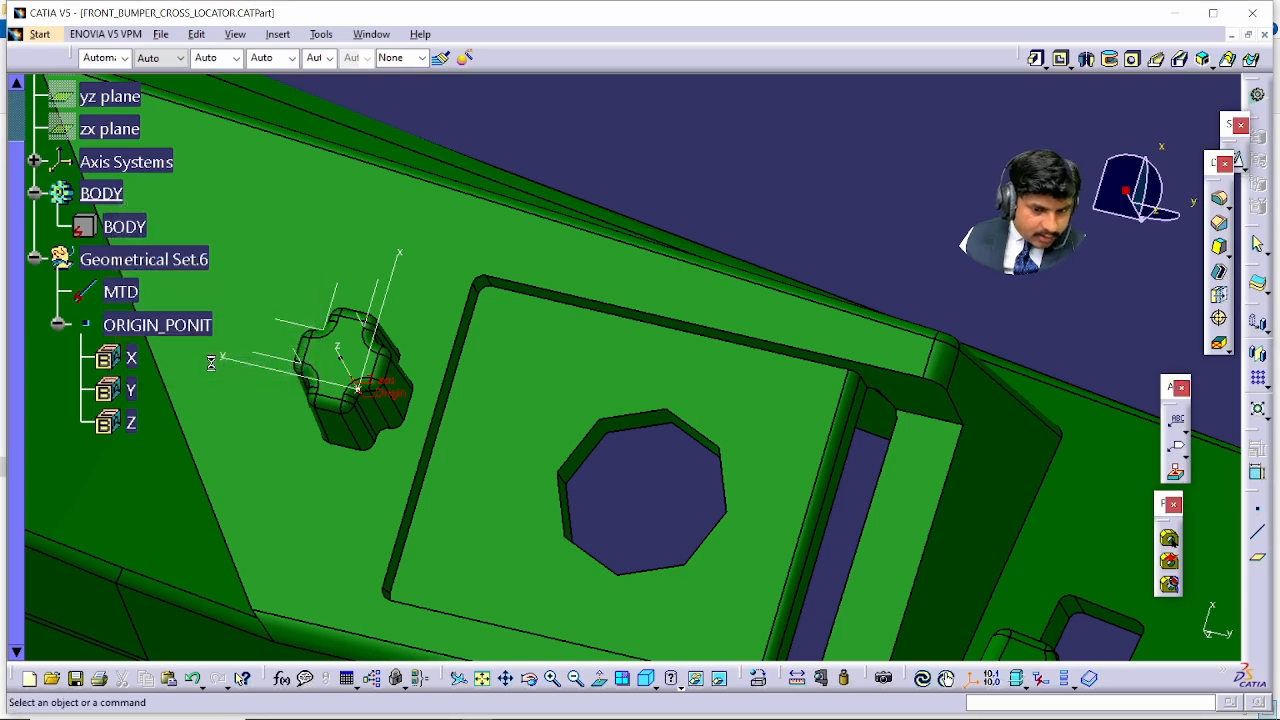
- Insert a new empty body into the part
middle_drag(540, 450, 720, 215)
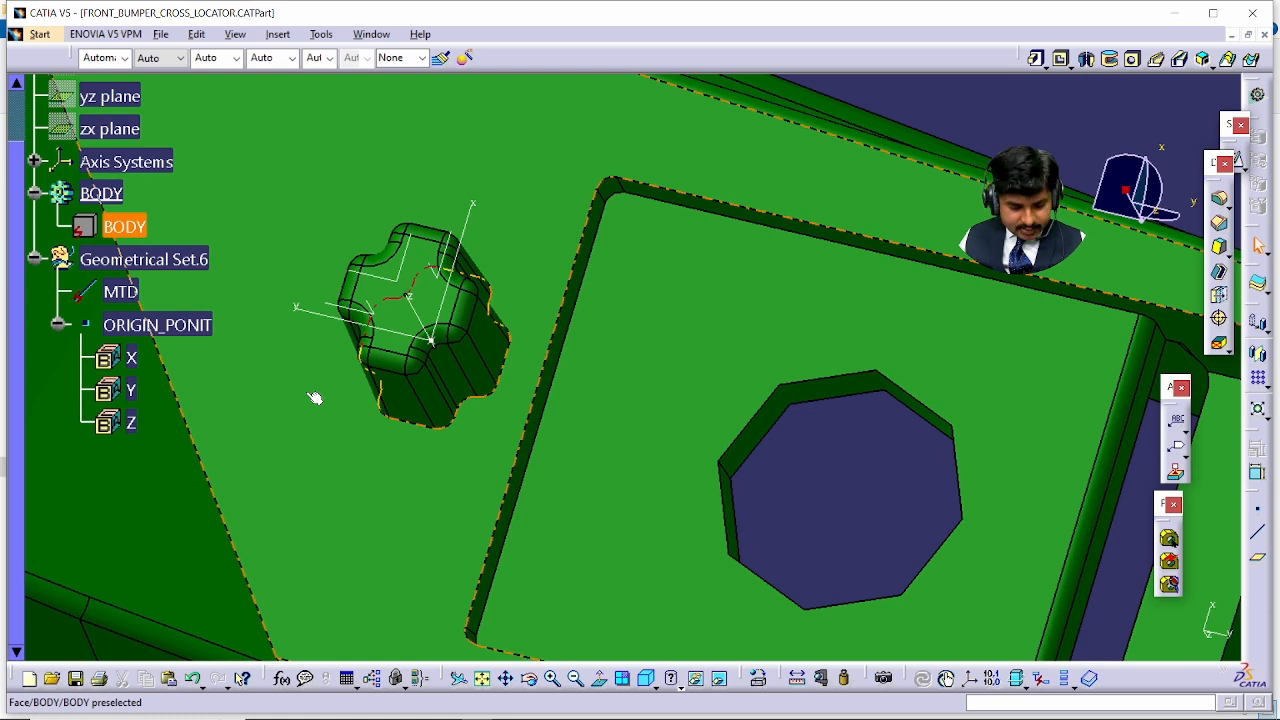
key(alt+i)
key(b)
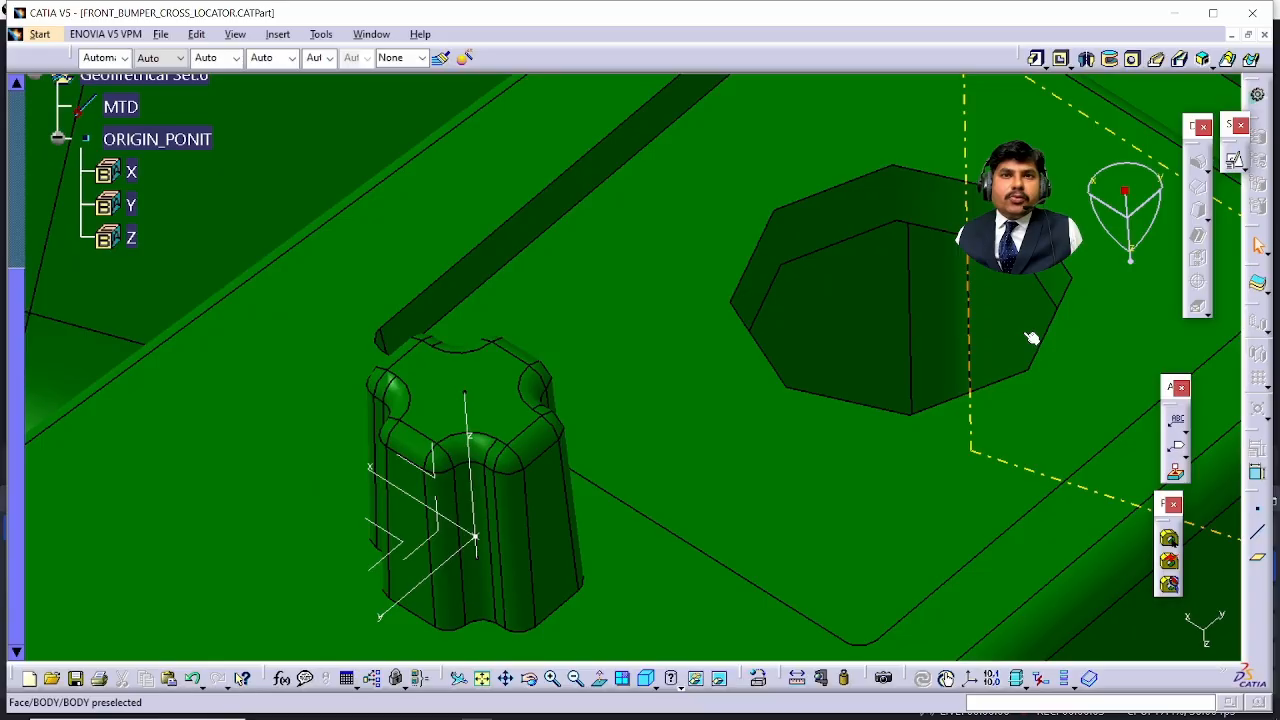
- Start a positioned sketch in the new body, referenced to the XY plane of the locator's new axis system
scroll(381, 257, up, 1)
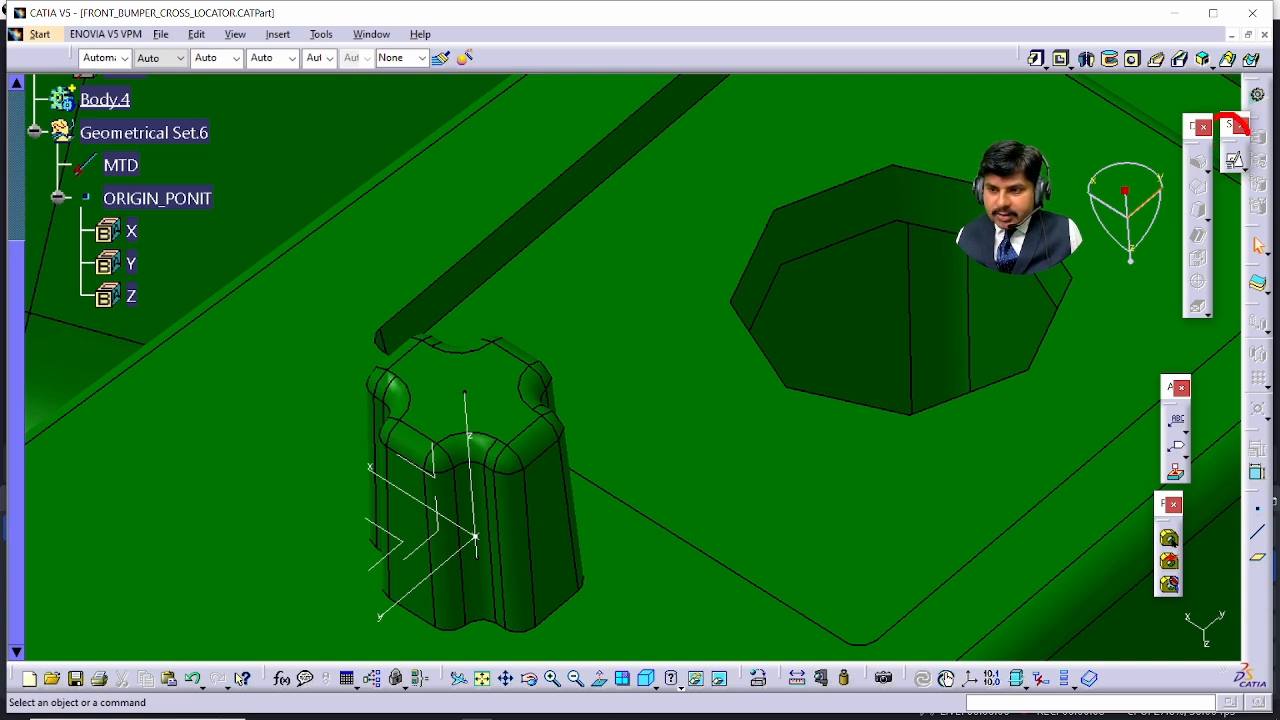
click(1250, 170)
click(1264, 182)
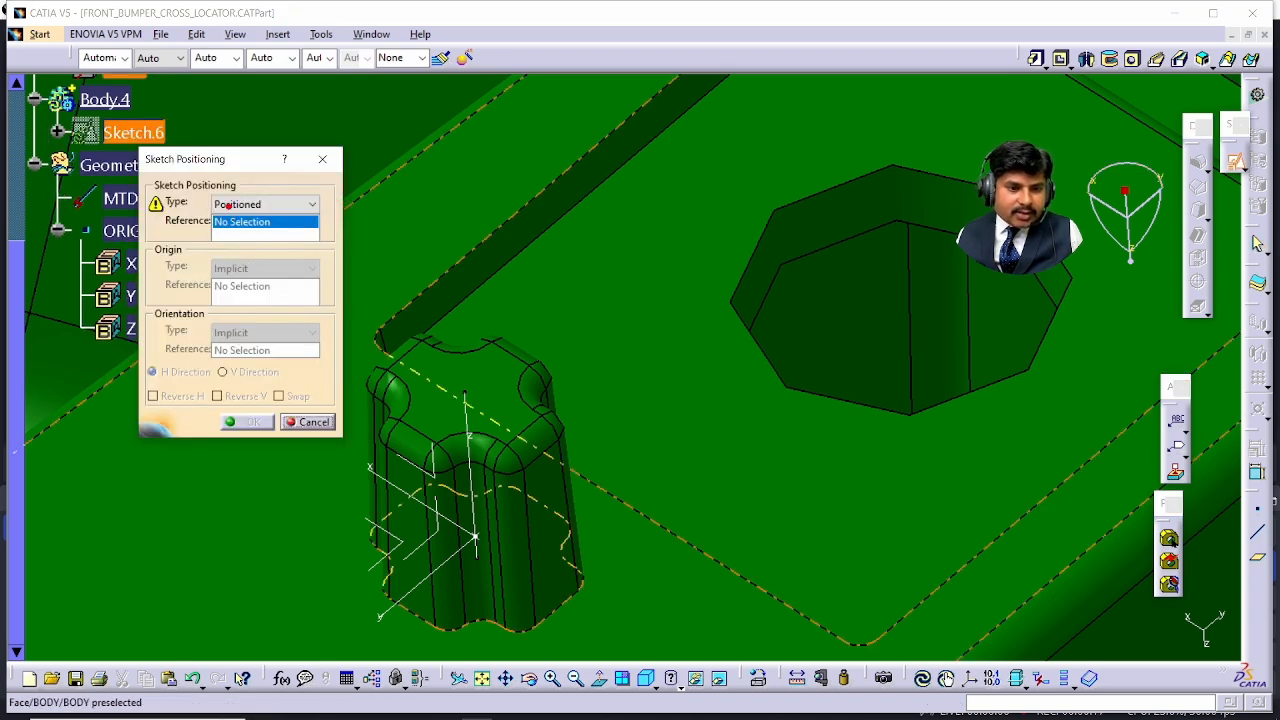
drag(228, 205, 296, 151)
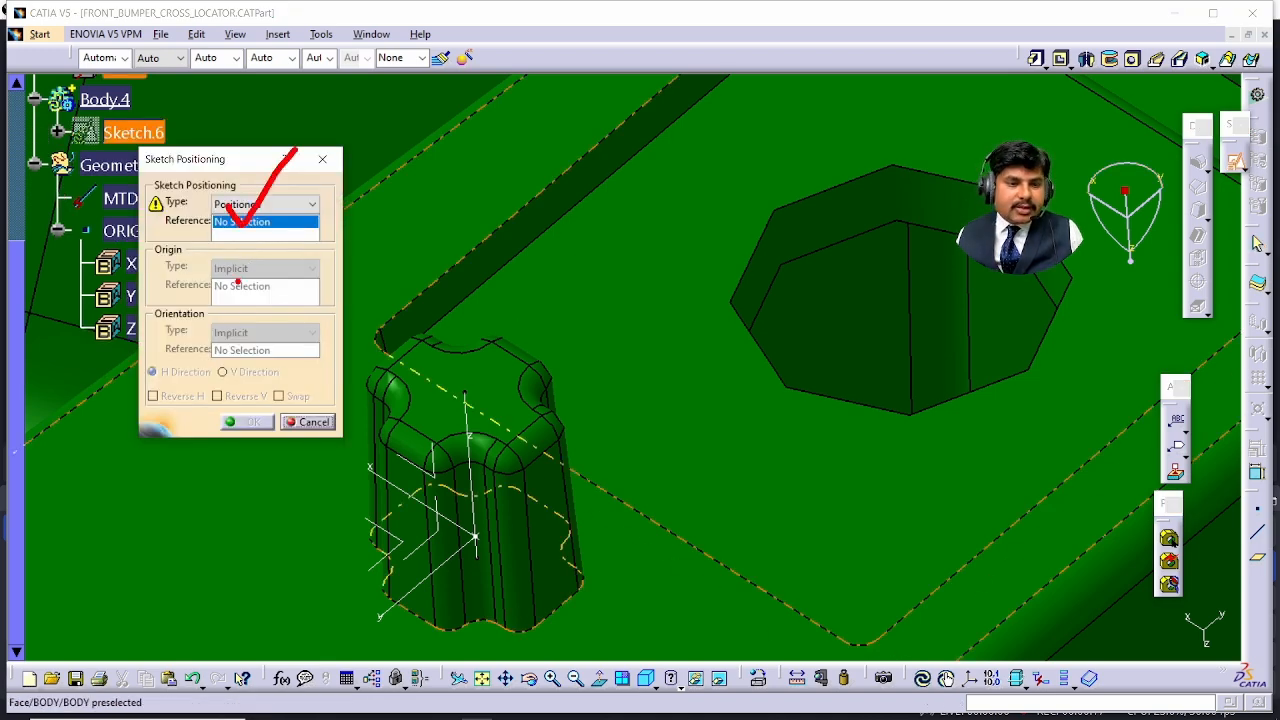
drag(216, 268, 280, 235)
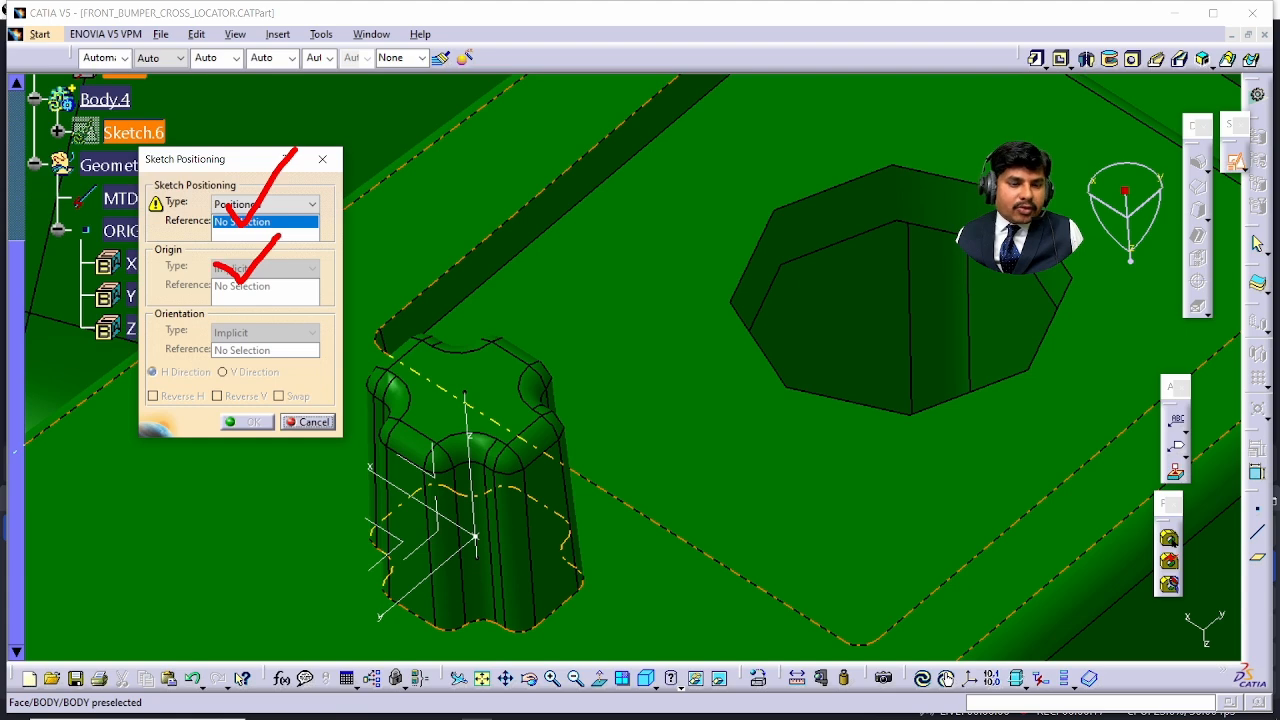
mouse_move(202, 344)
mouse_down()
mouse_move(228, 369)
mouse_move(276, 296)
mouse_up()
key(Escape)
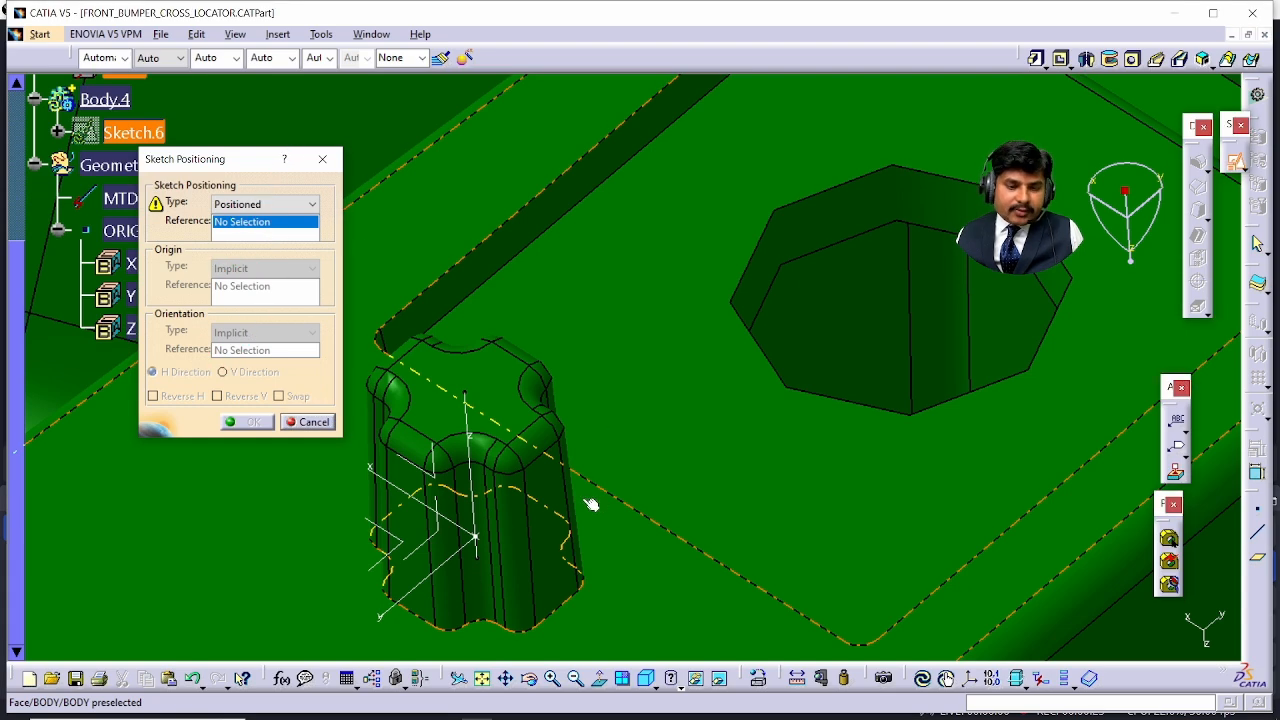
middle_drag(500, 491, 500, 400)
click(424, 428)
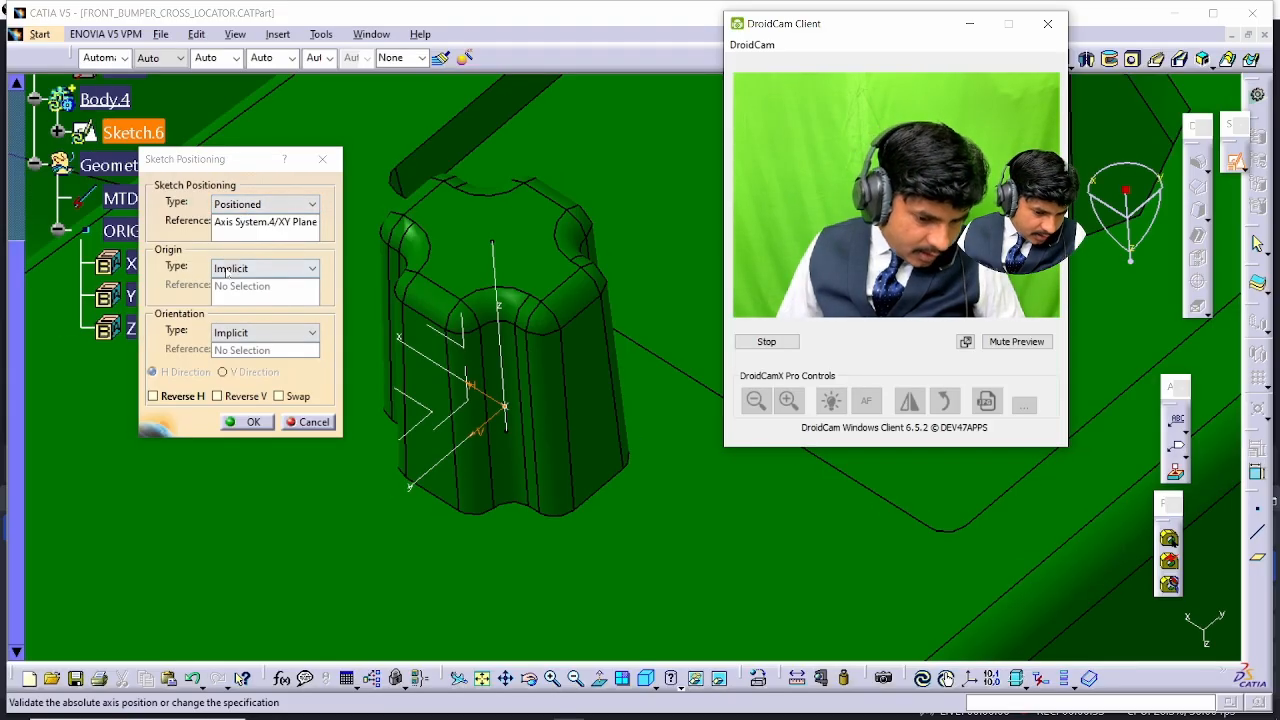
- Set the sketch origin to Projection point on ORIGIN_PONIT and its orientation Parallel to line along the axis system's X axis
click(238, 269)
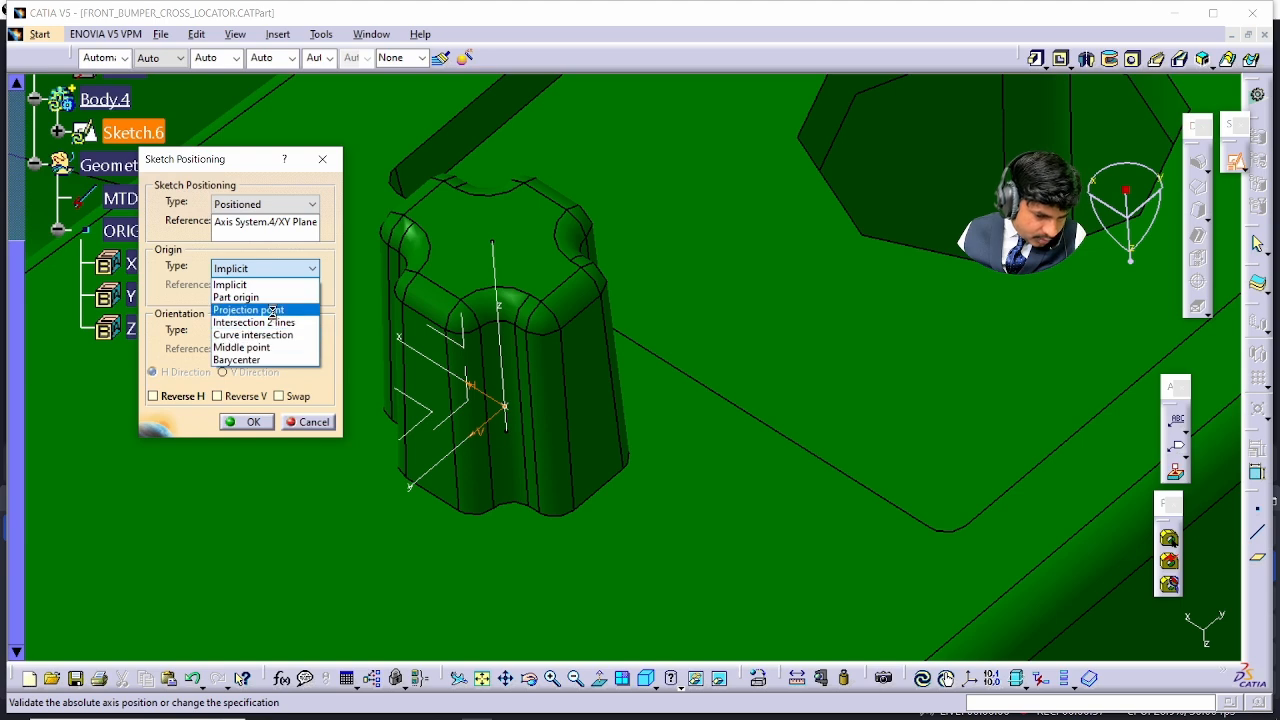
click(255, 310)
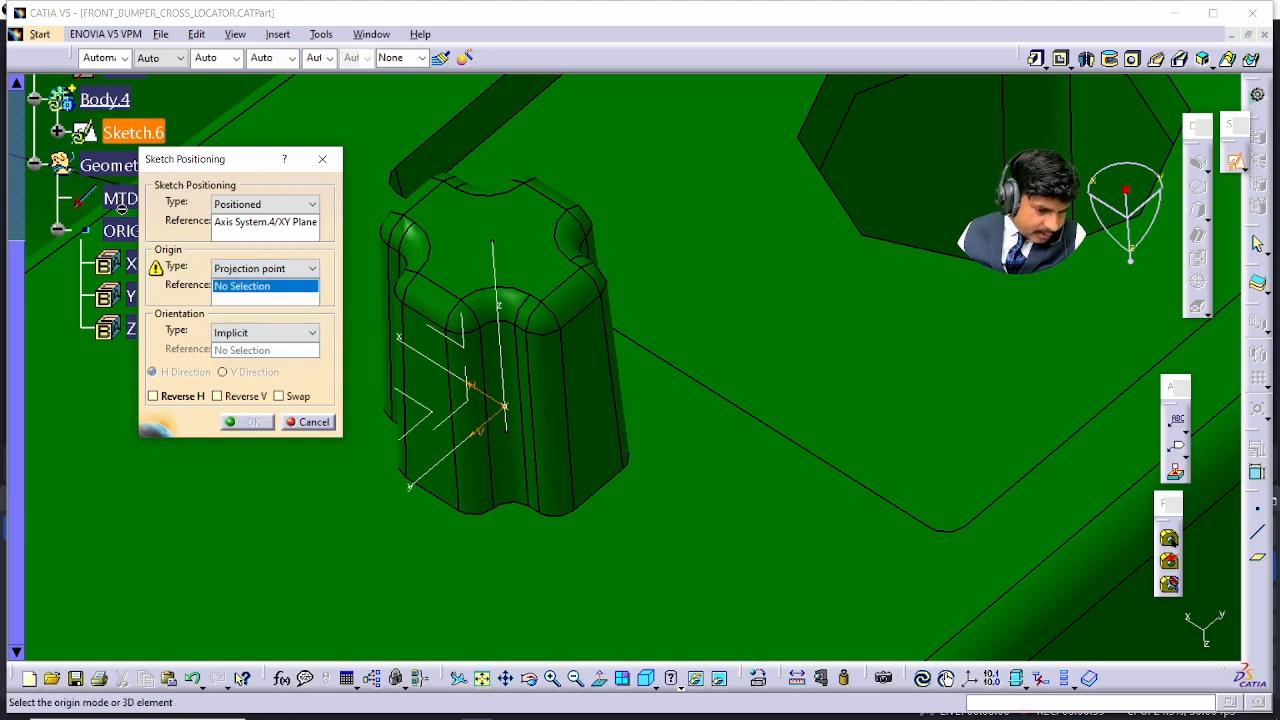
click(118, 231)
click(241, 333)
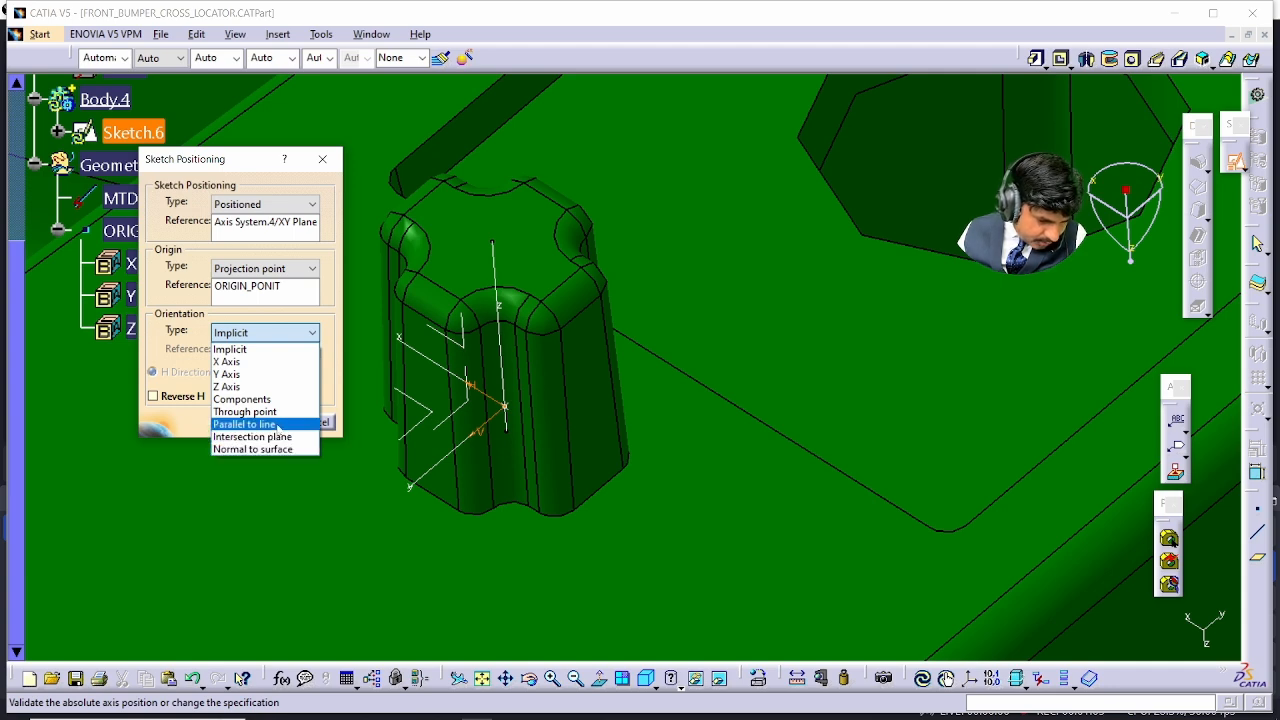
click(245, 424)
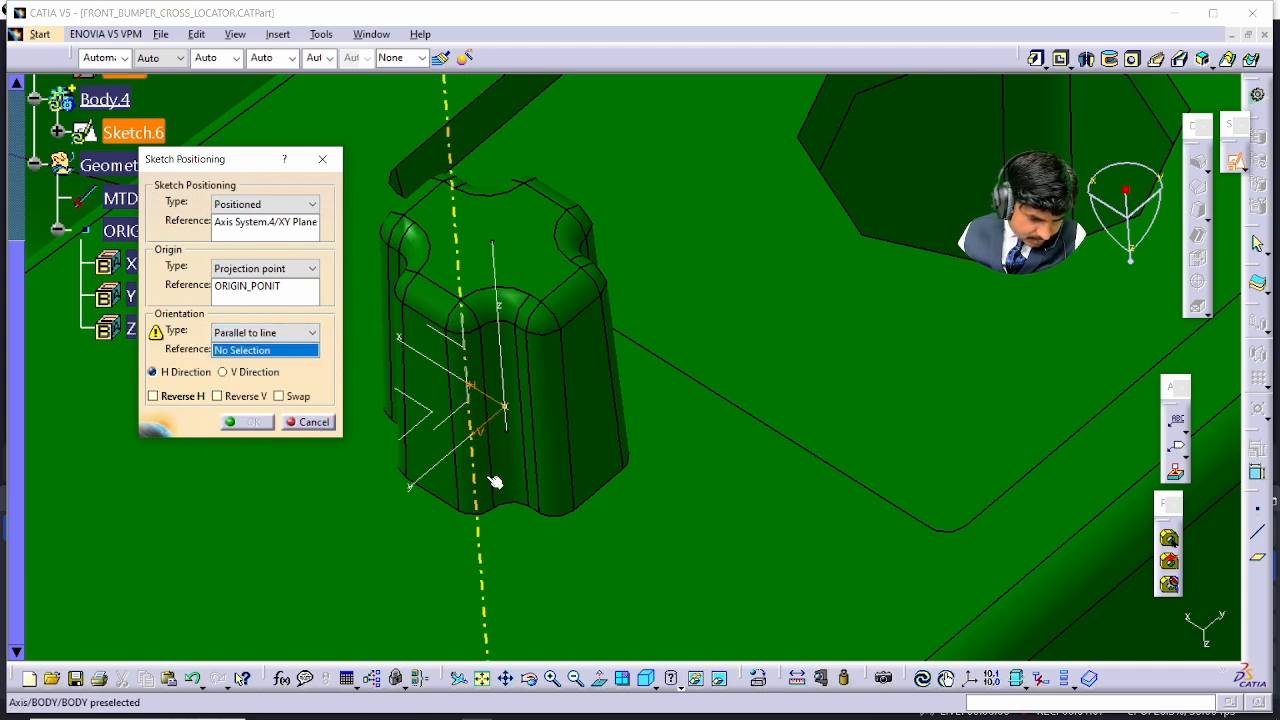
click(427, 356)
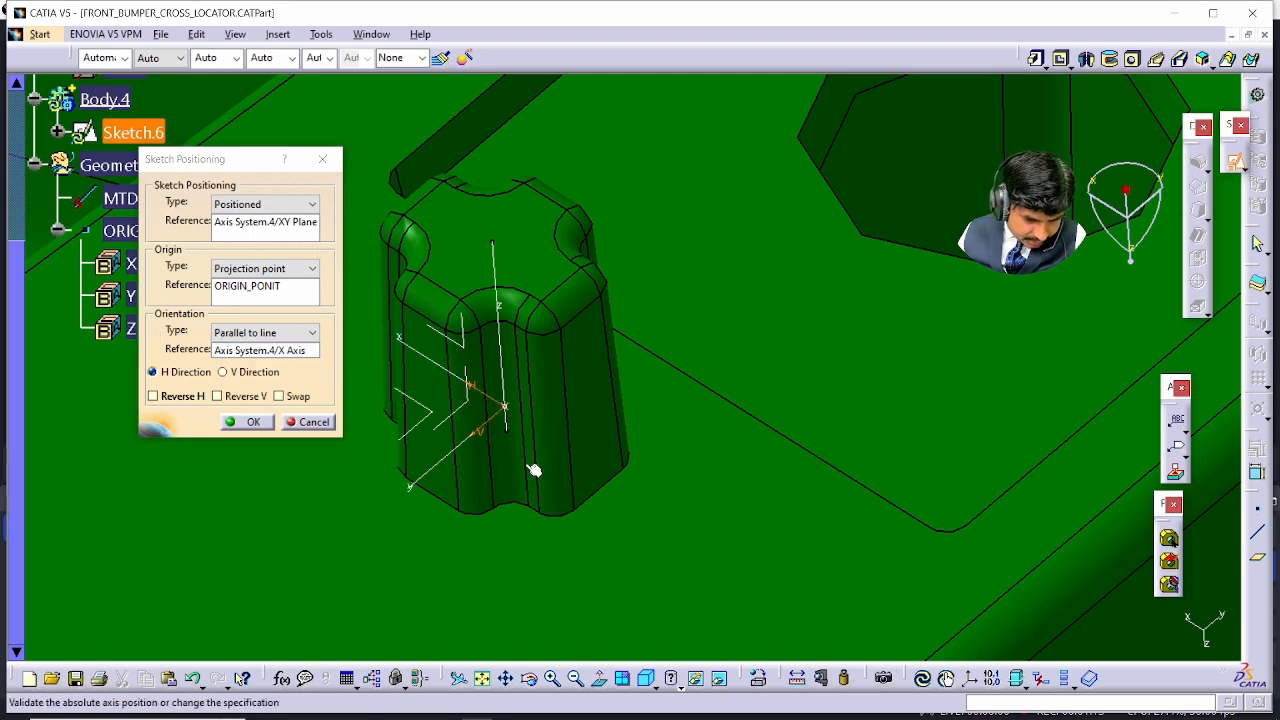
- Reverse both the H and V directions of the sketch and confirm its positioning
click(252, 397)
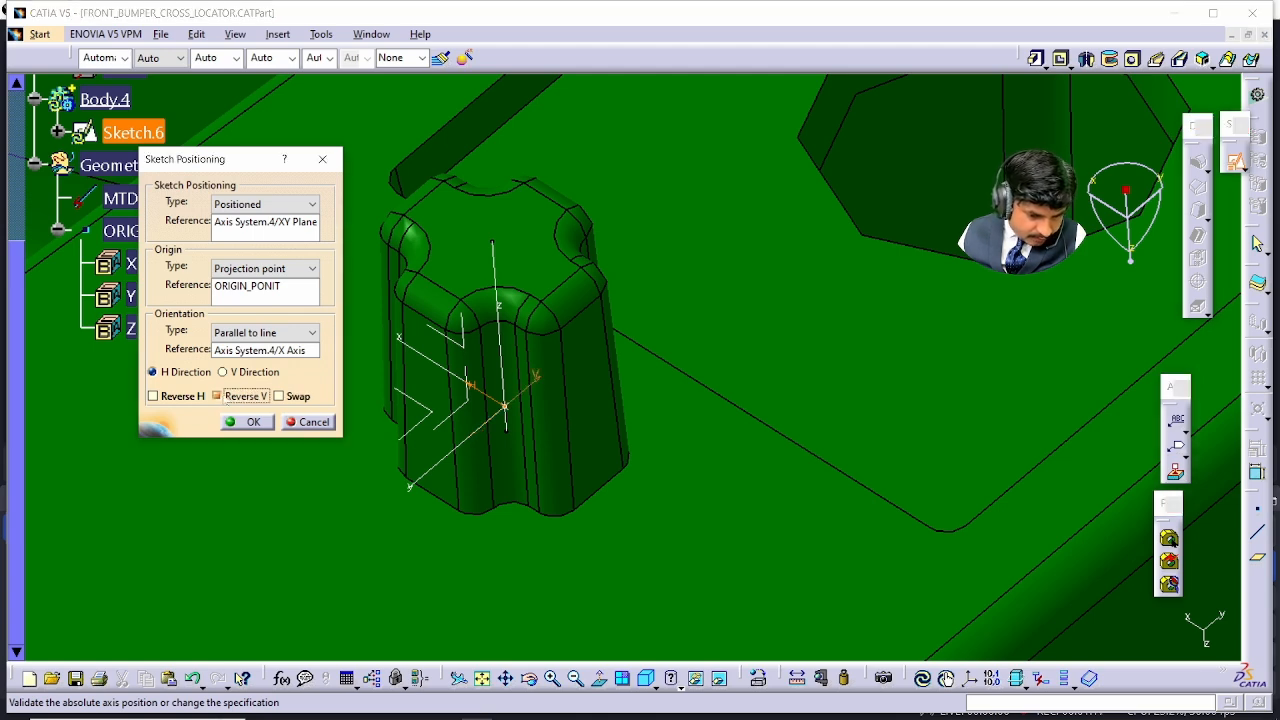
click(188, 397)
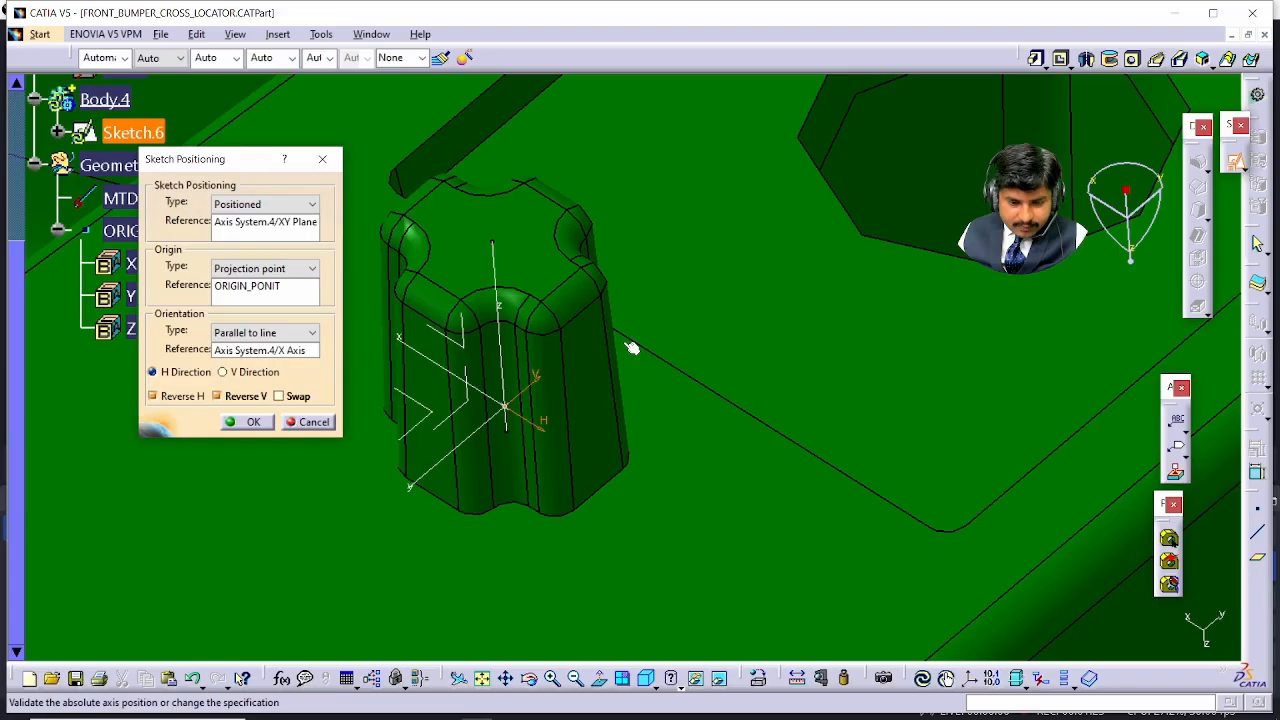
drag(640, 322, 560, 392)
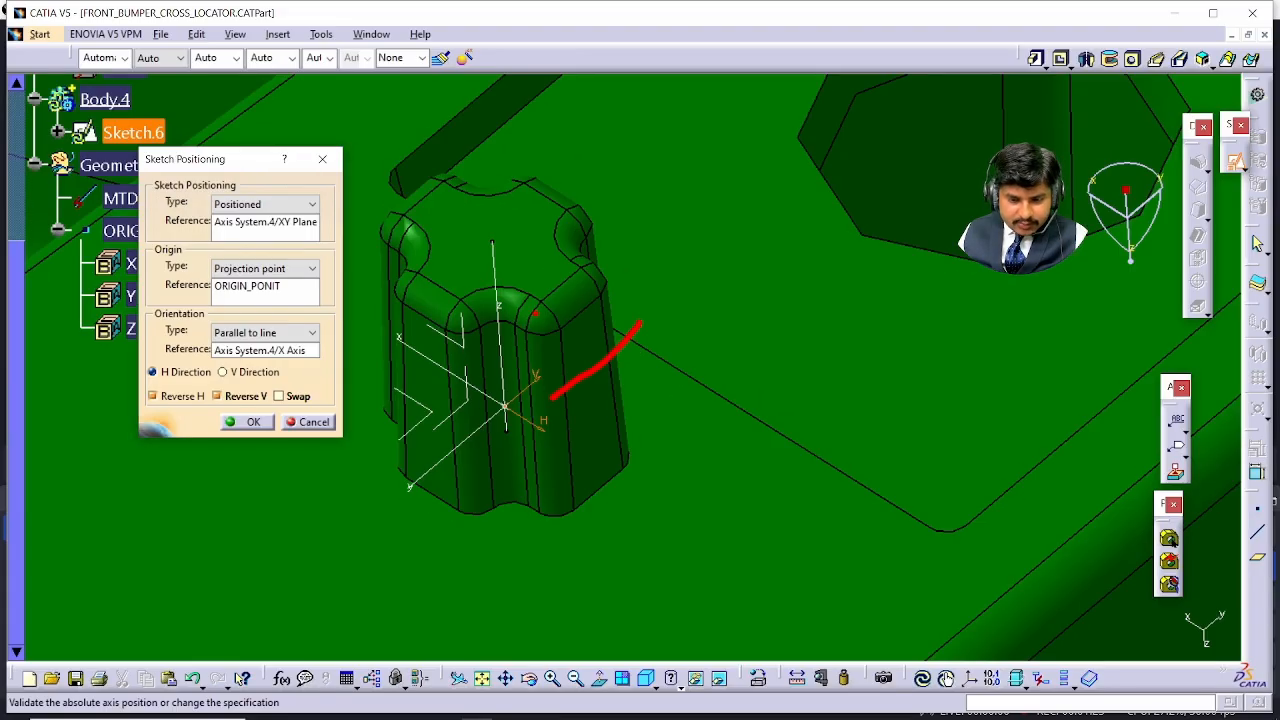
drag(550, 328, 625, 410)
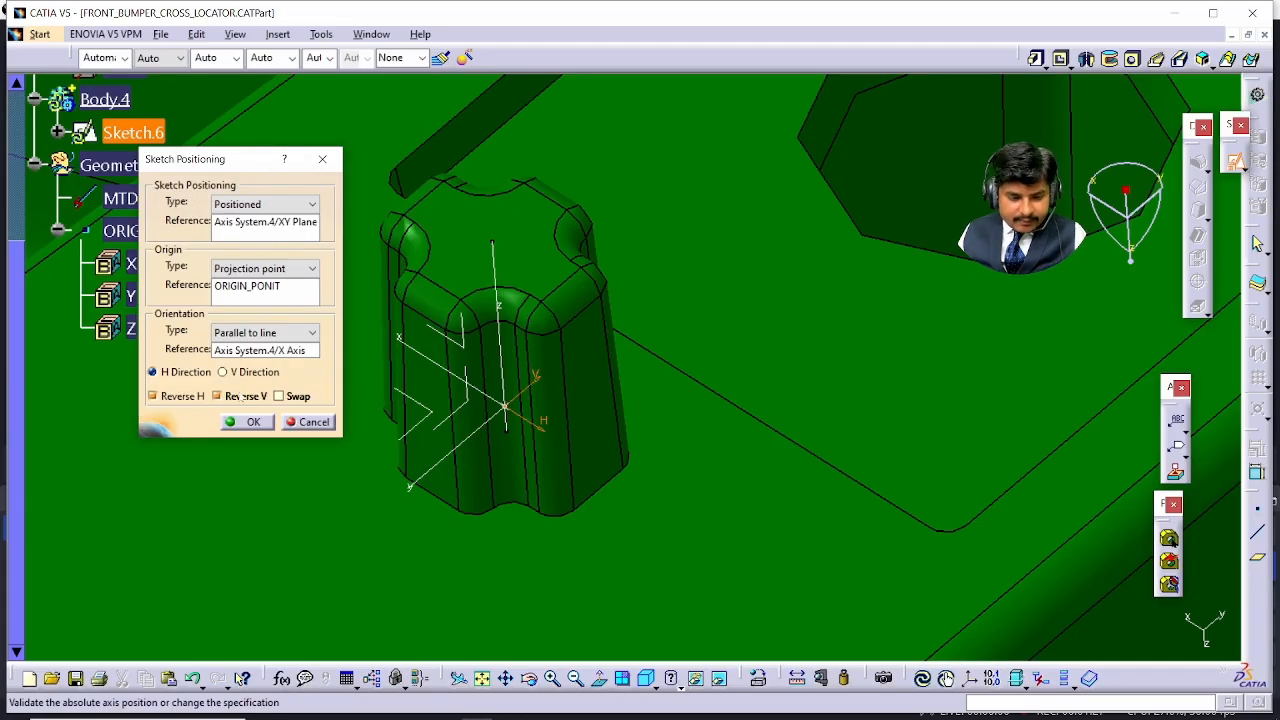
click(250, 421)
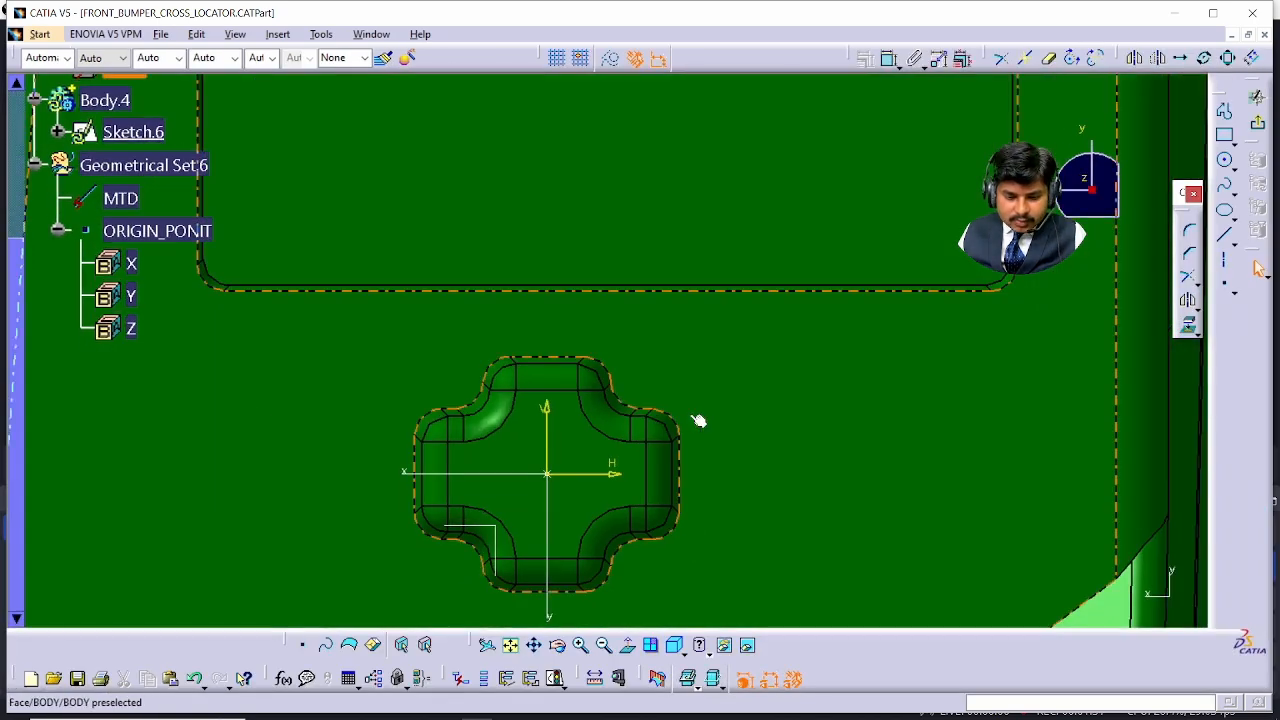
- Start a profile in the sketch and display the background 3D elements in low light
mouse_move(687, 342)
middle_down()
mouse_move(686, 329)
mouse_move(698, 336)
mouse_move(614, 289)
mouse_move(601, 265)
middle_up()
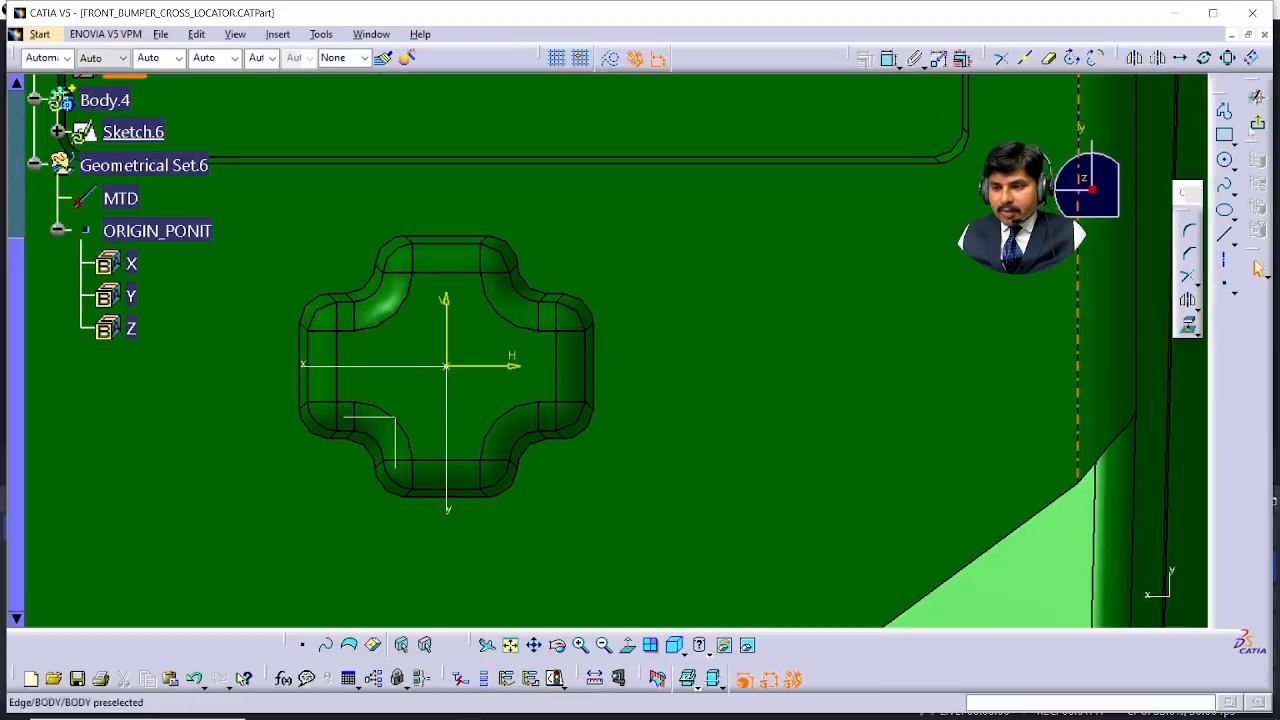
click(1226, 112)
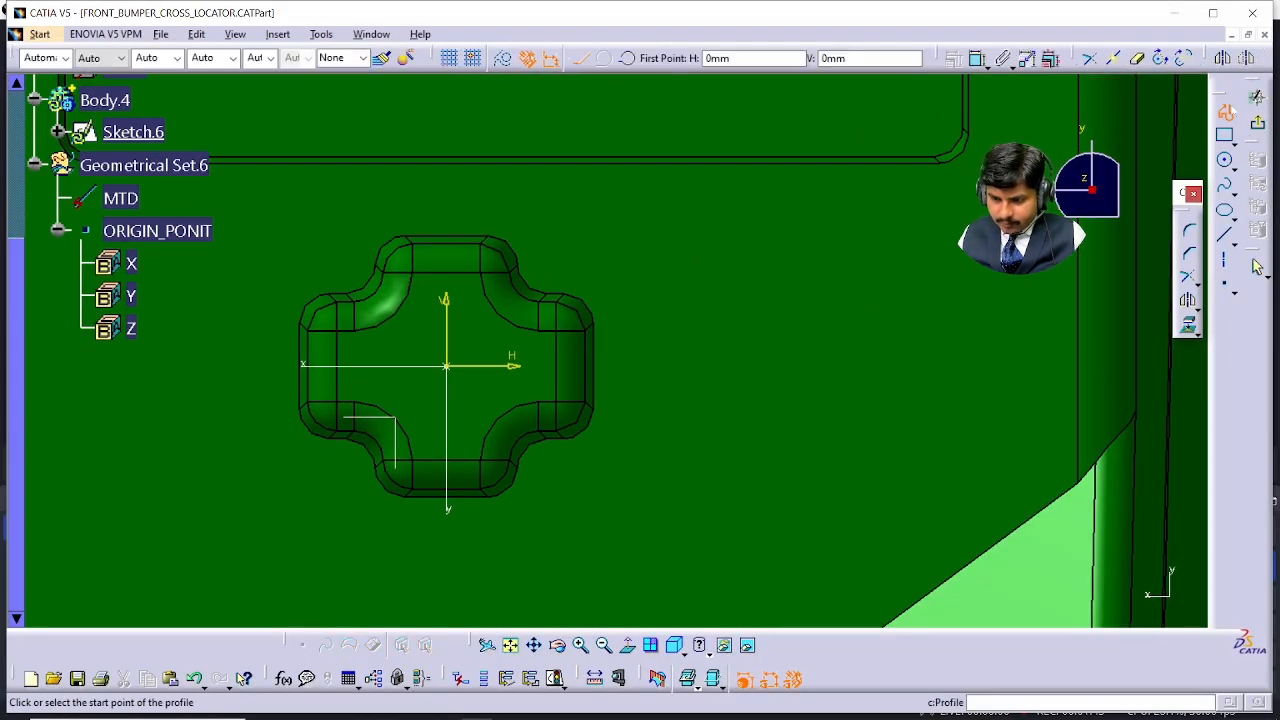
key(Escape)
middle_drag(863, 263, 797, 260)
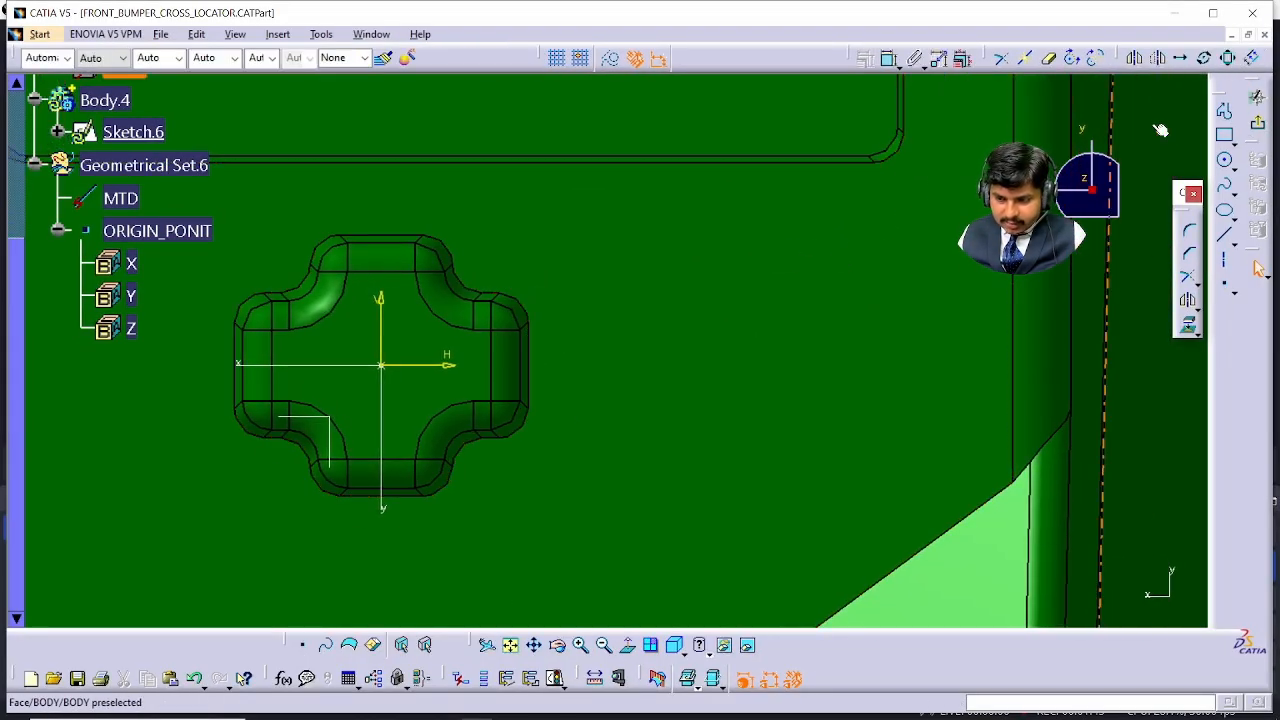
click(1226, 114)
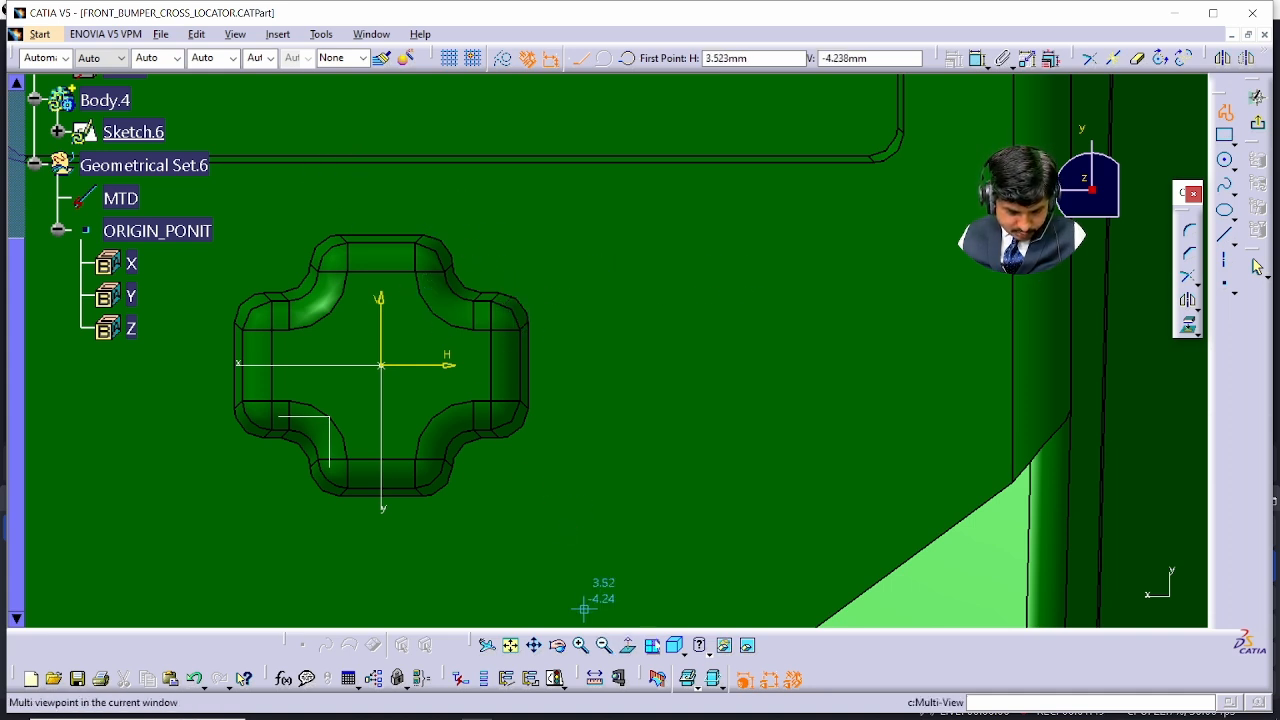
click(695, 687)
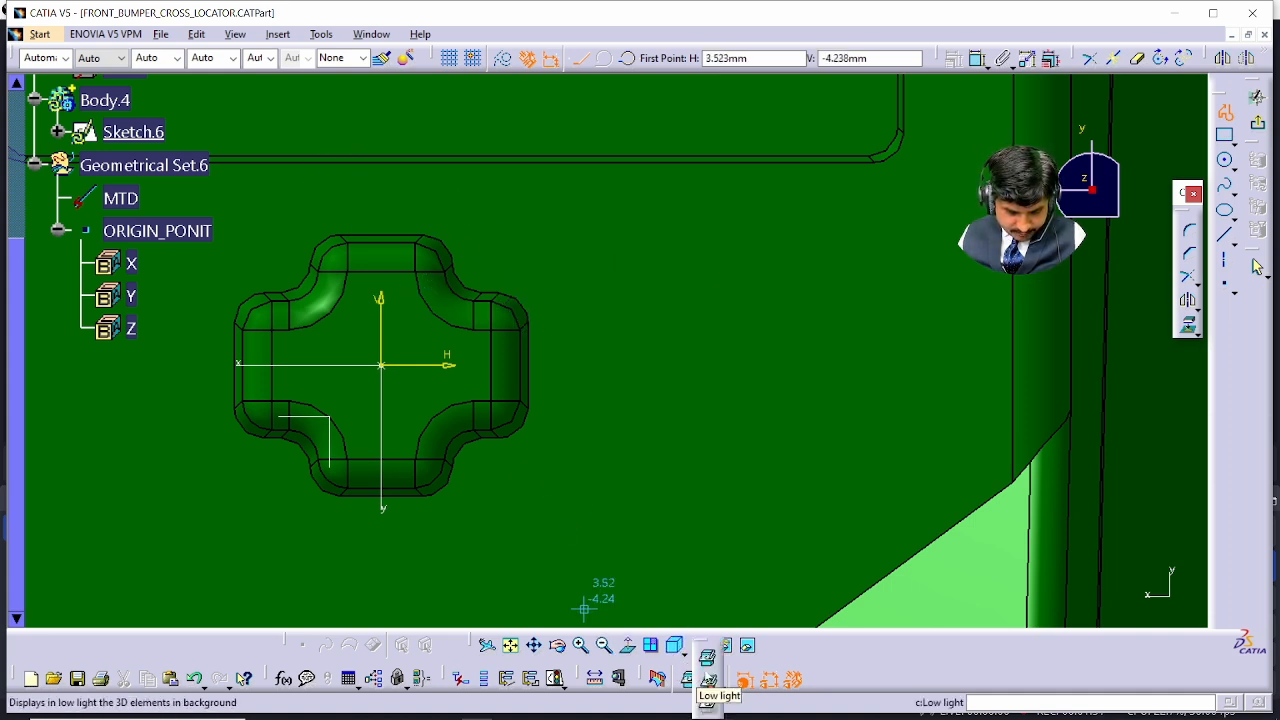
click(708, 682)
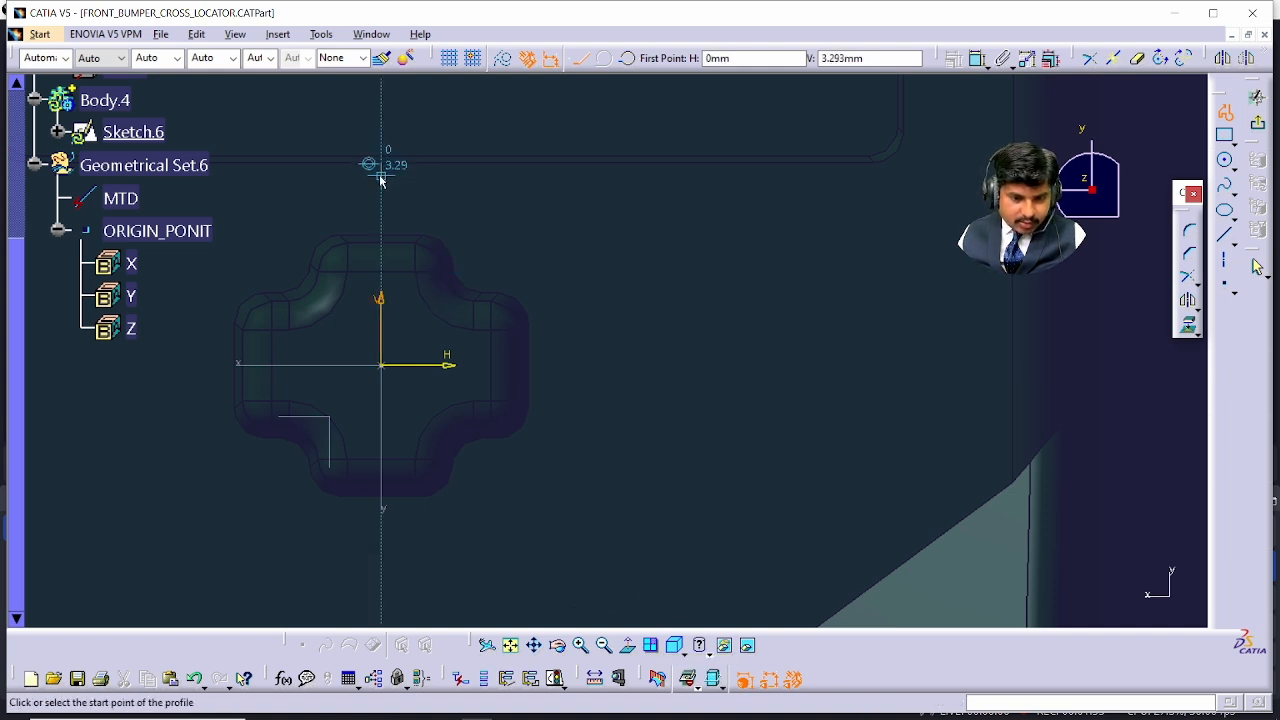
- Draw a vertical line about 7.1 mm long through the sketch origin, extending past both ends of the cross locator
click(386, 170)
click(381, 586)
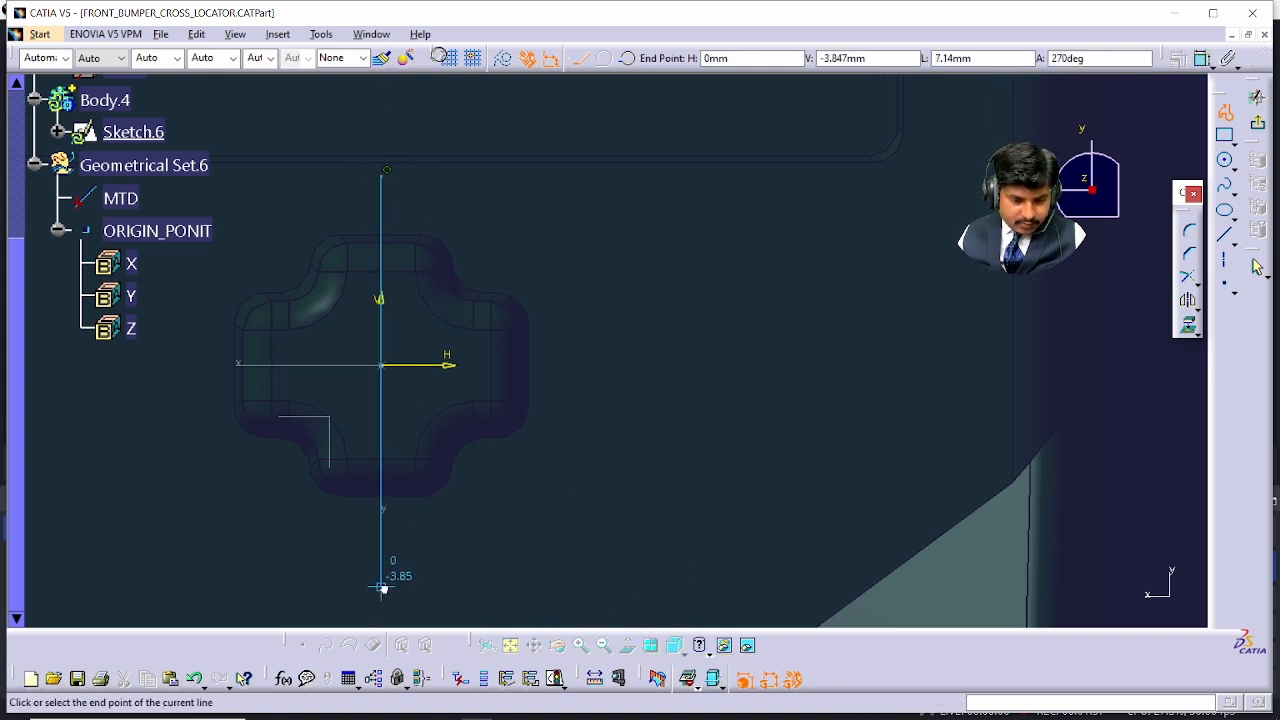
key(Escape)
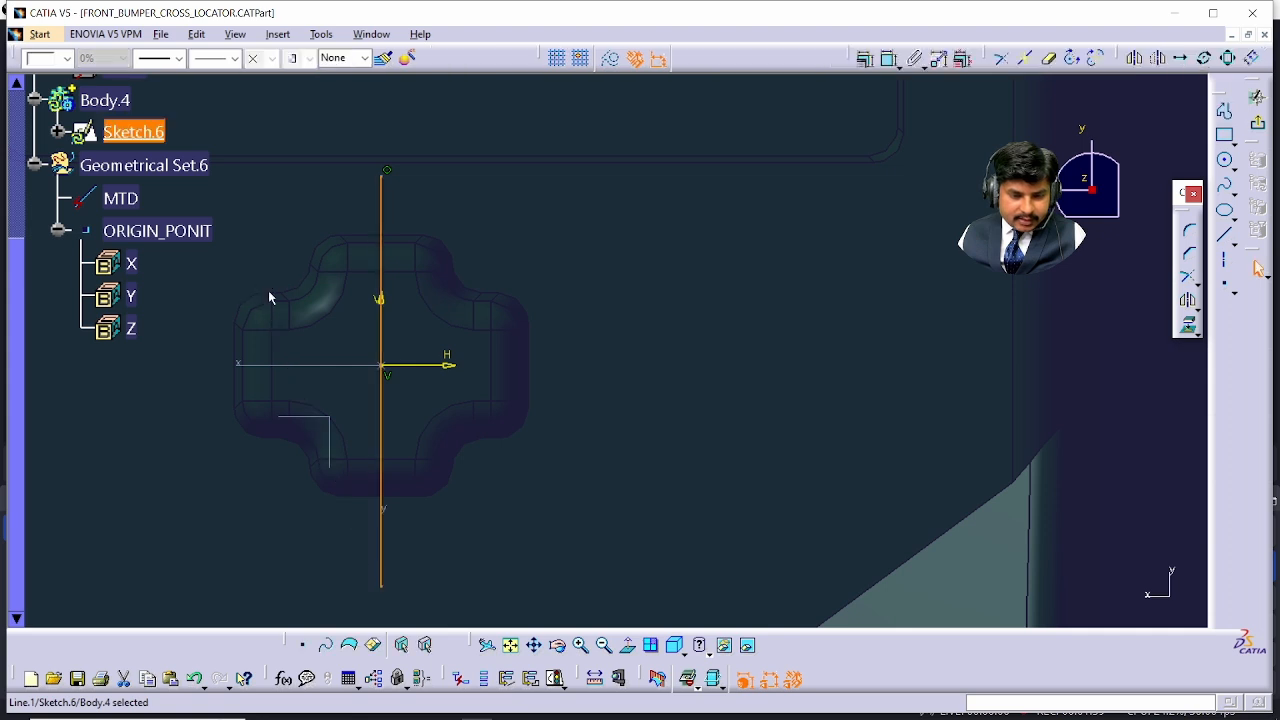
key(Escape)
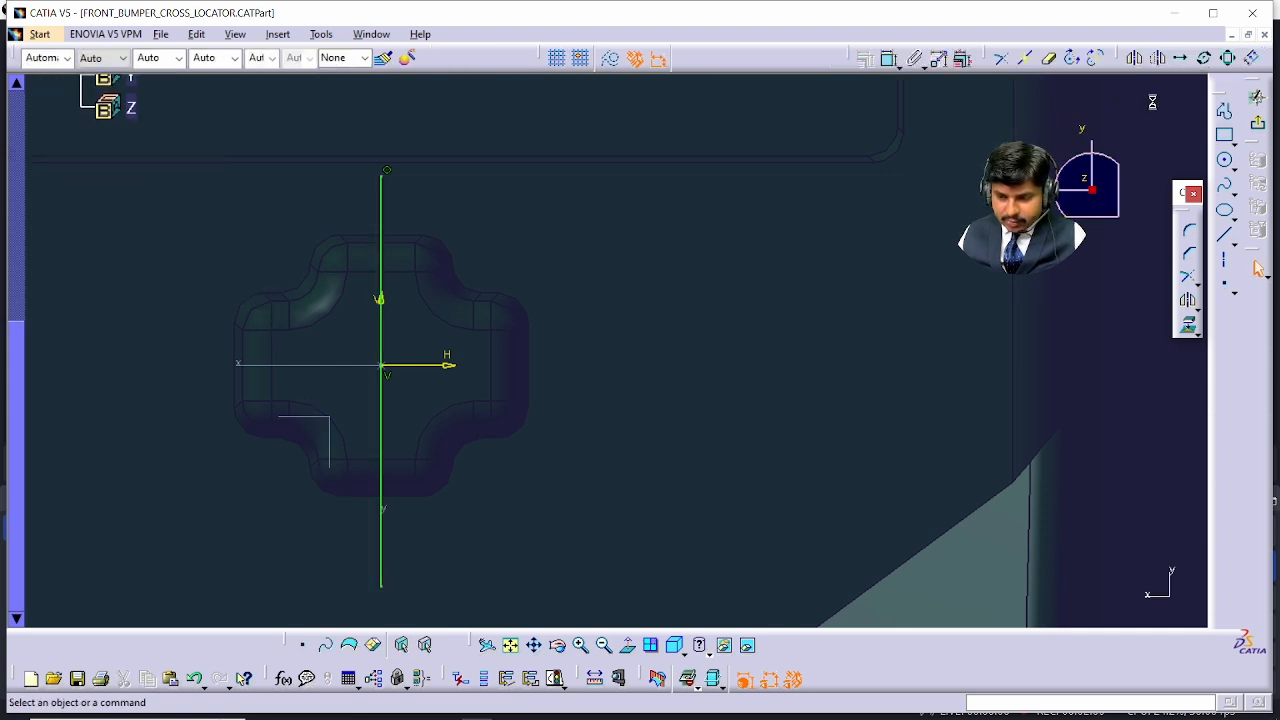
- Draw a horizontal line through the sketch origin, starting about 3.8 mm from it and extending past the cross locator
click(1224, 110)
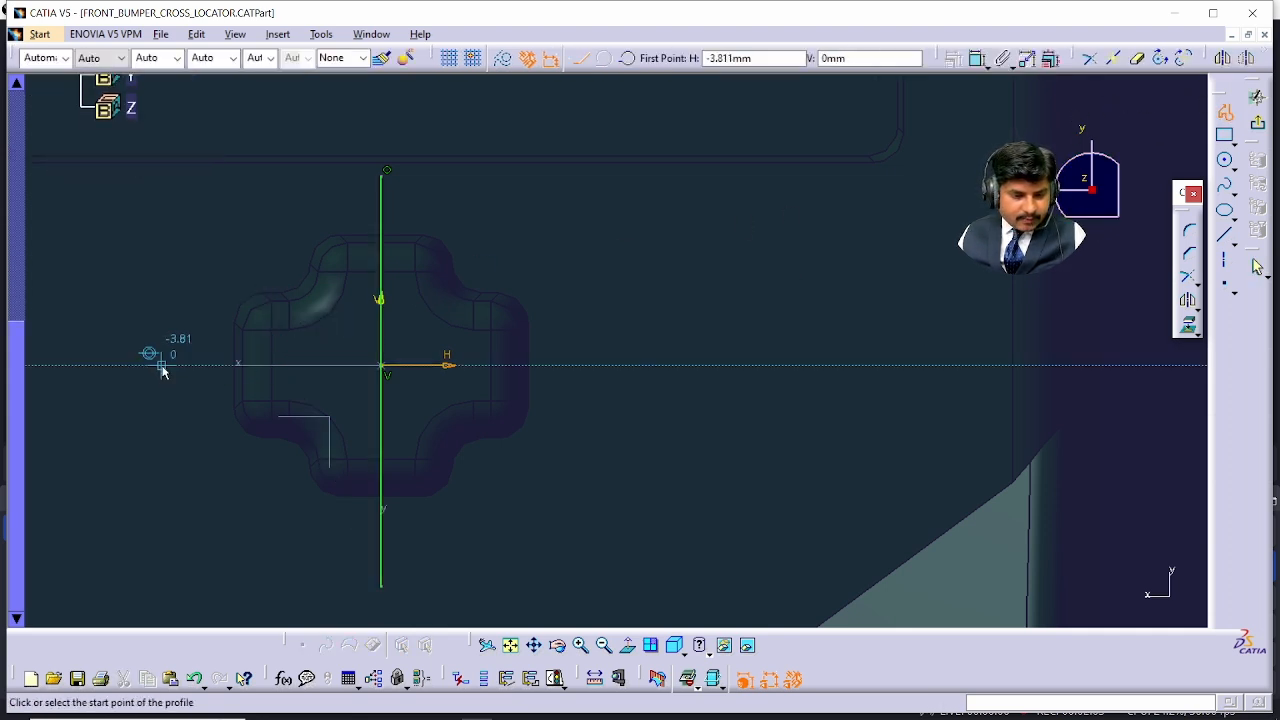
click(167, 360)
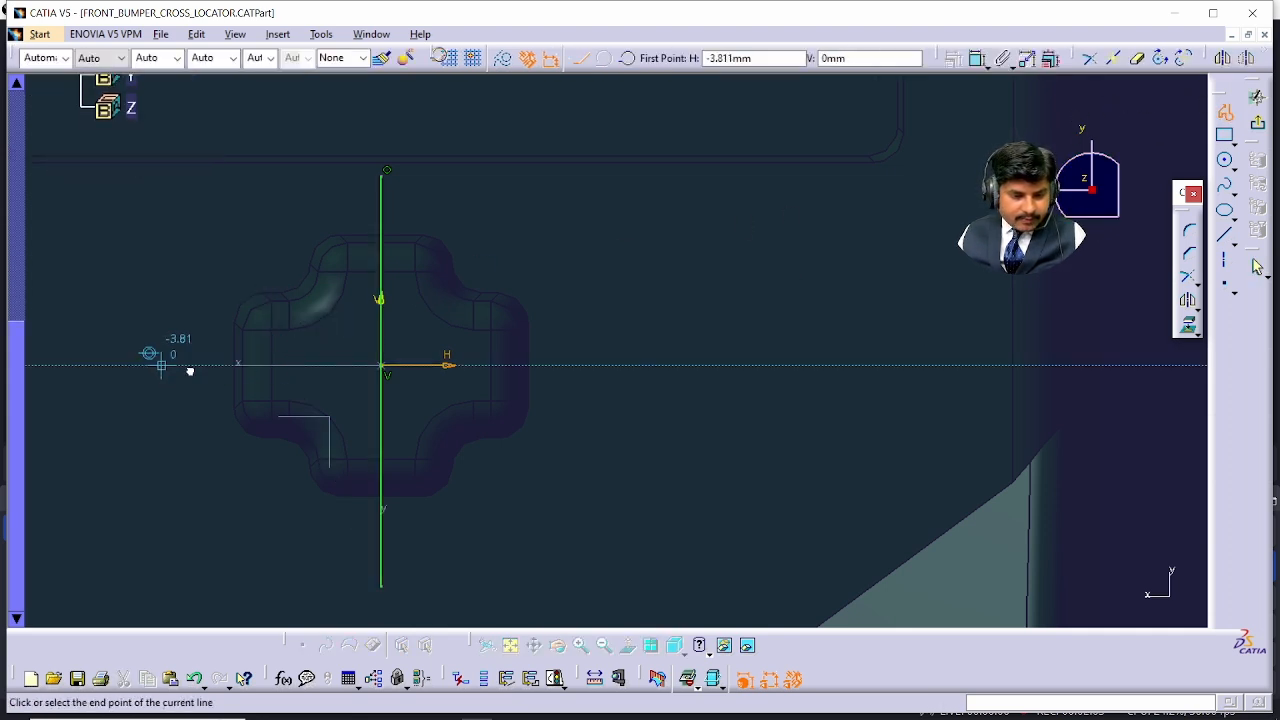
double_click(624, 365)
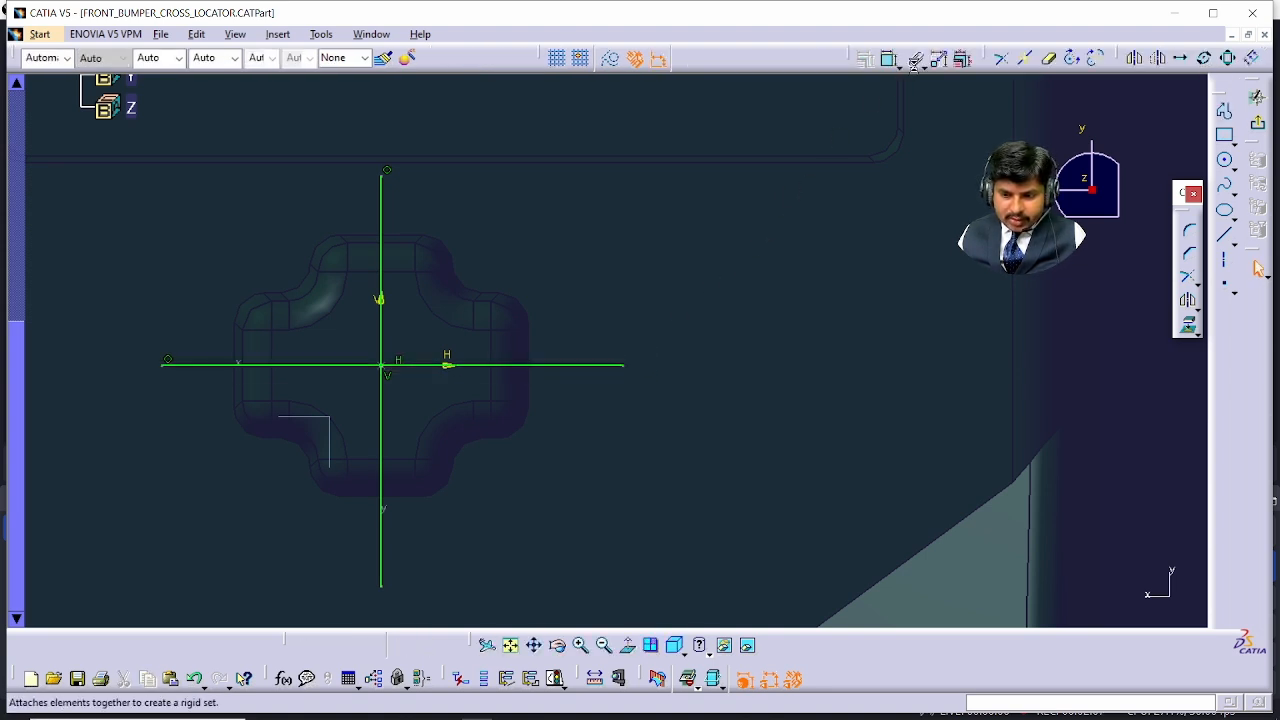
- Dimension the distance between the vertical line's upper endpoint and the horizontal line
click(896, 62)
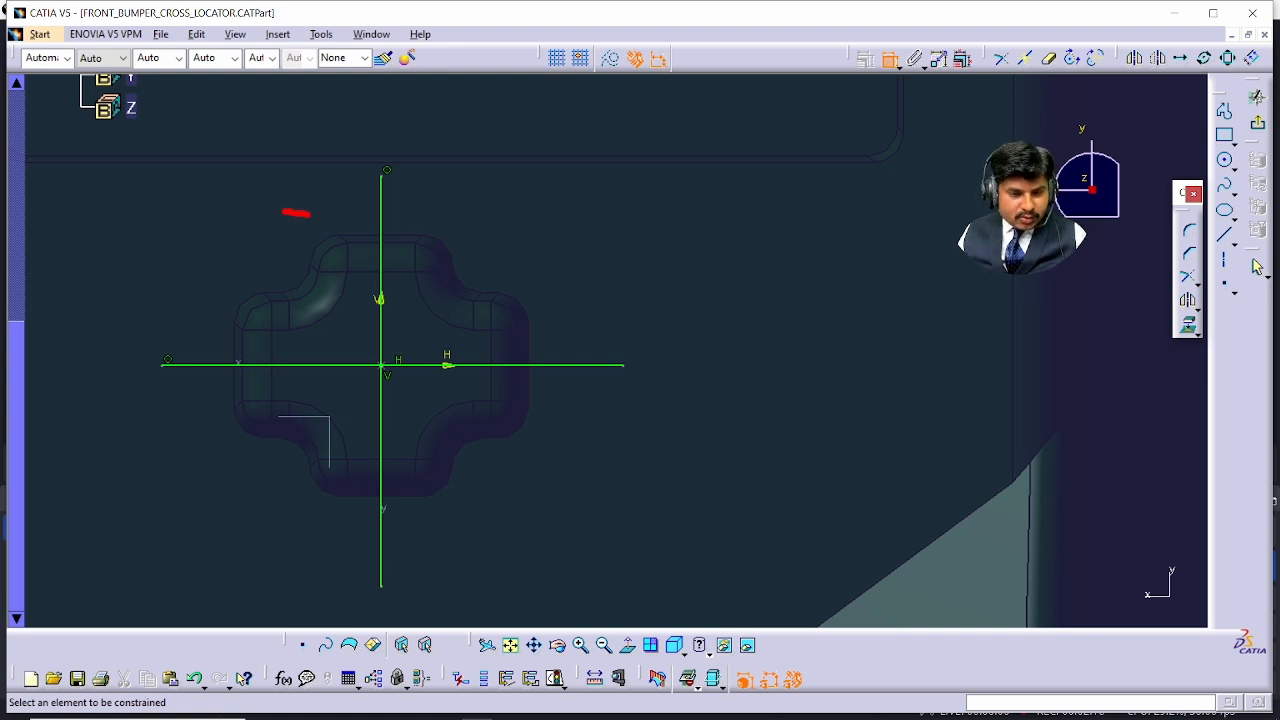
drag(268, 300, 321, 298)
drag(305, 244, 304, 296)
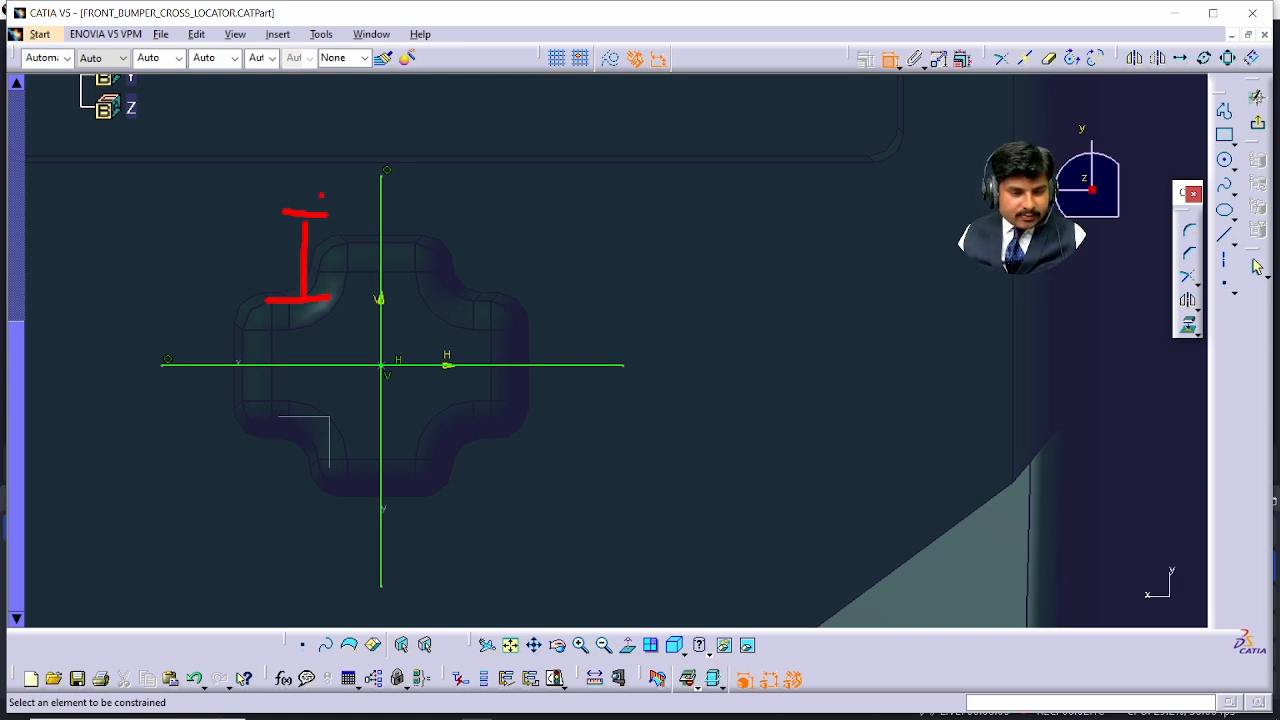
drag(310, 207, 321, 193)
drag(272, 384, 335, 384)
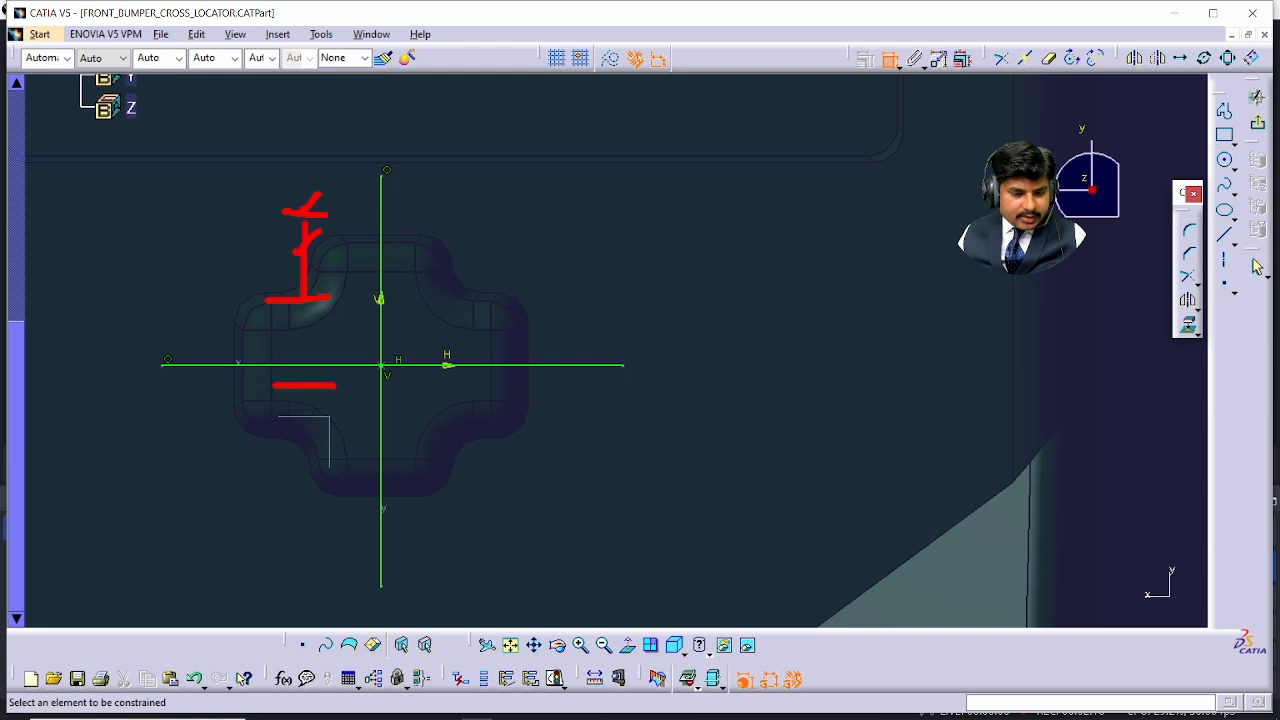
drag(278, 472, 360, 466)
mouse_move(318, 405)
mouse_down()
mouse_move(316, 468)
mouse_move(322, 410)
mouse_move(355, 462)
mouse_up()
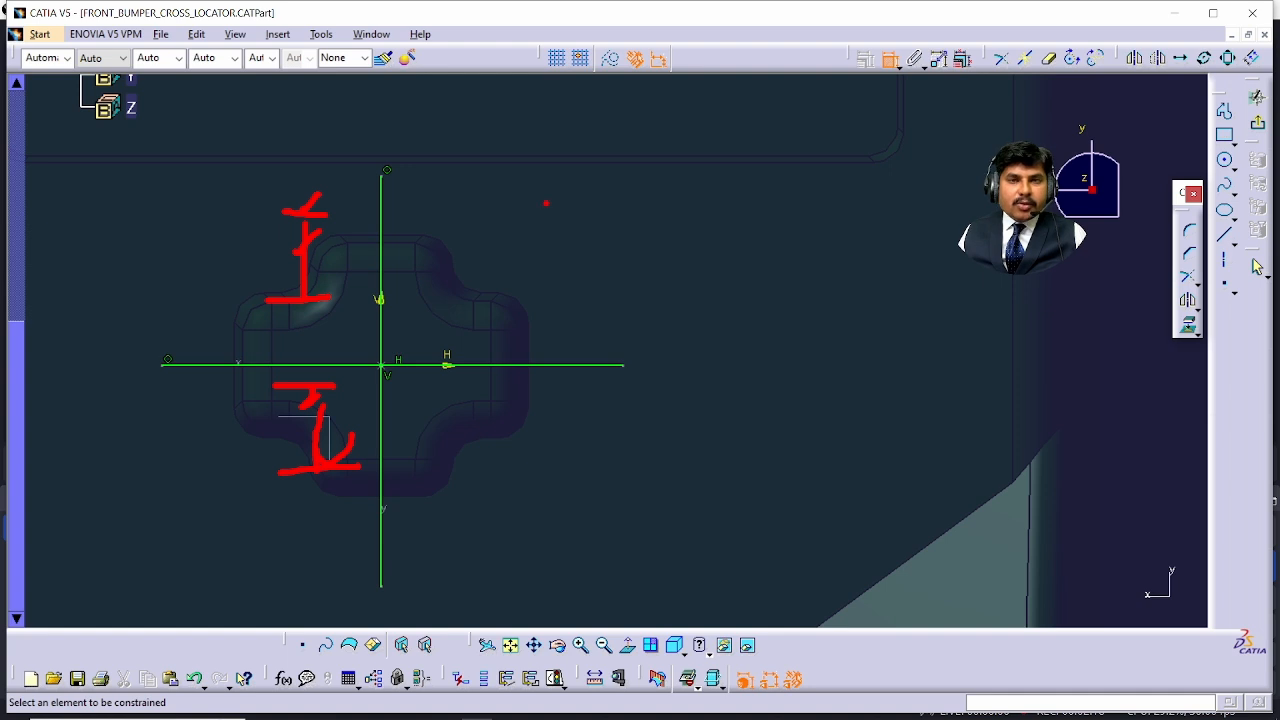
key(Escape)
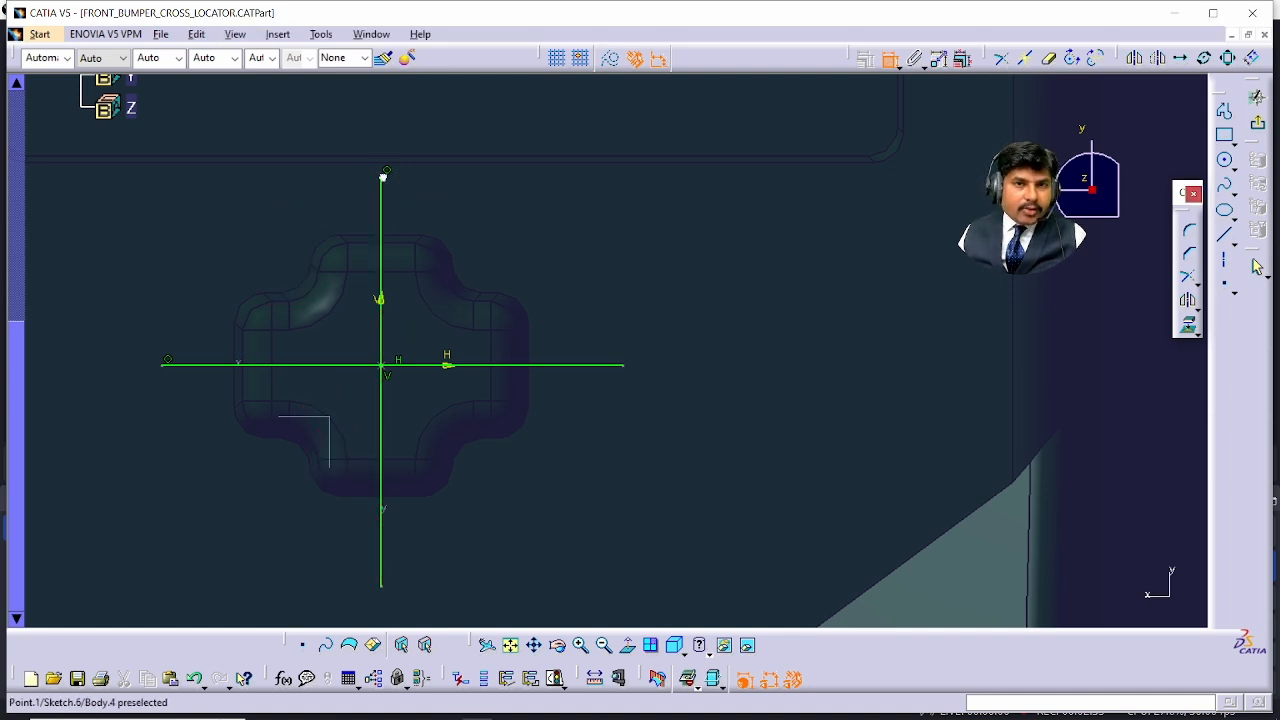
click(408, 369)
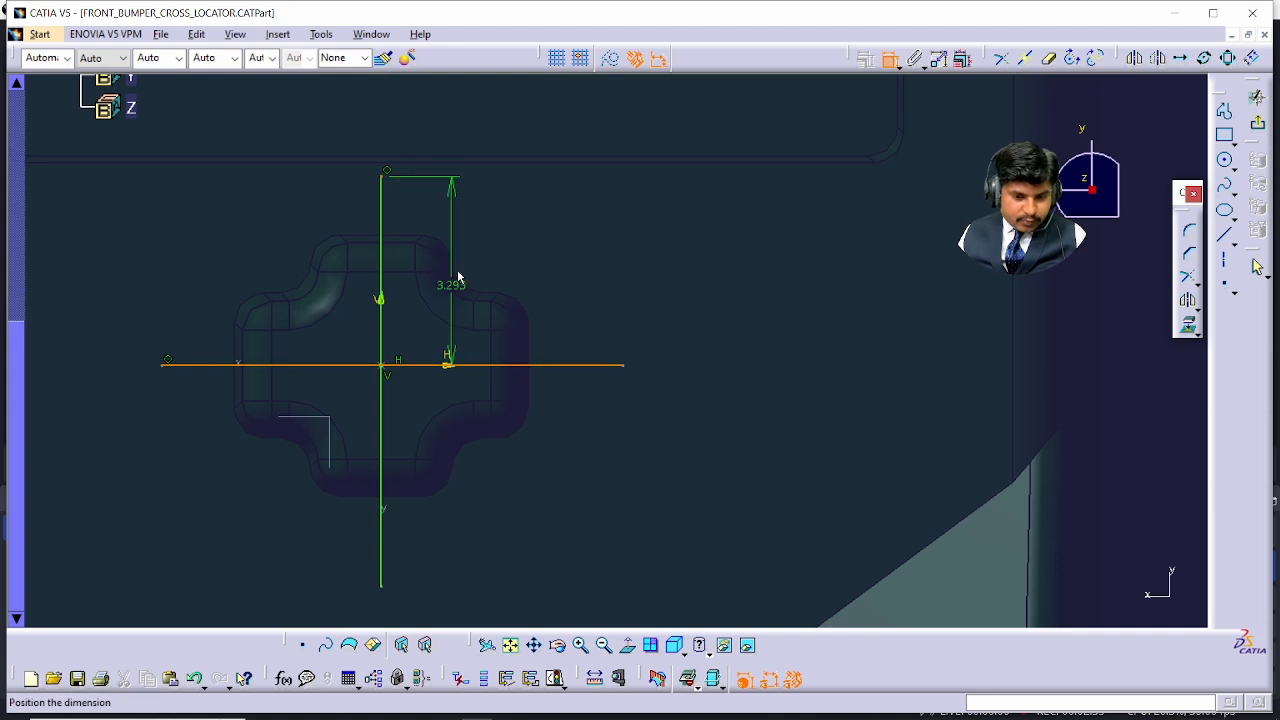
click(466, 260)
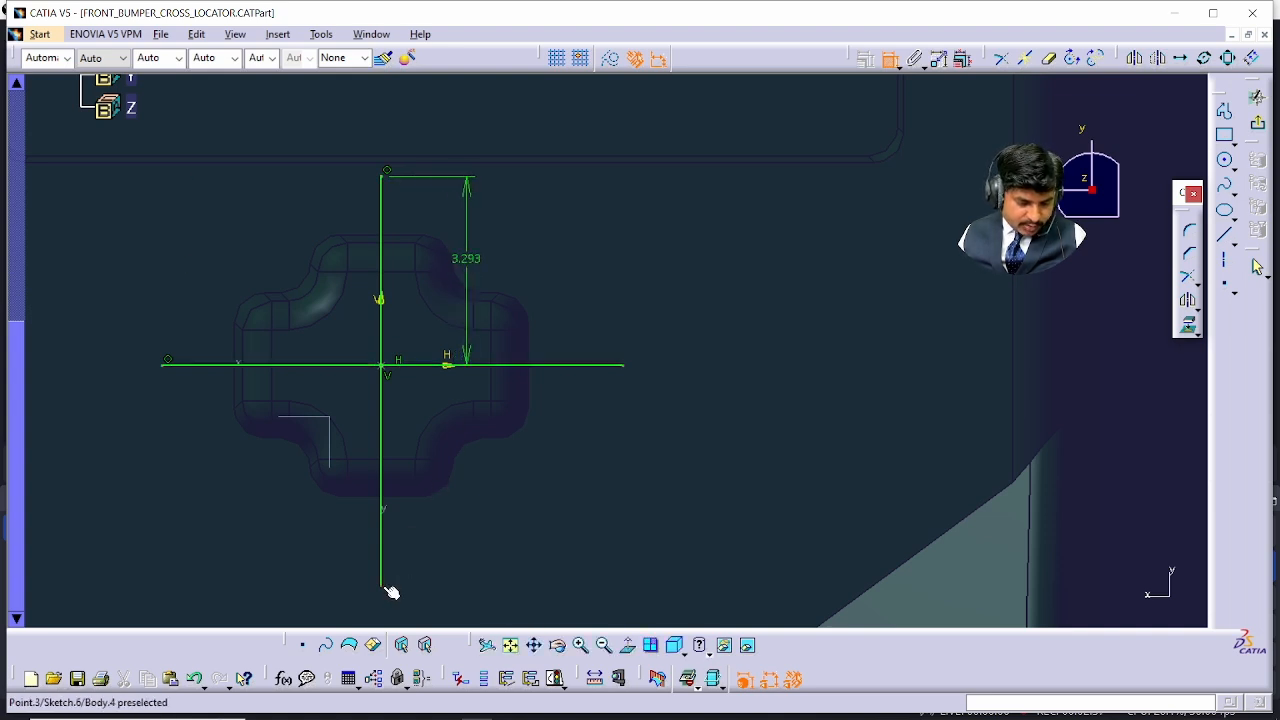
- Dimension the vertical line's lower endpoint from the horizontal line, and both endpoints of the horizontal line from the vertical line
click(408, 369)
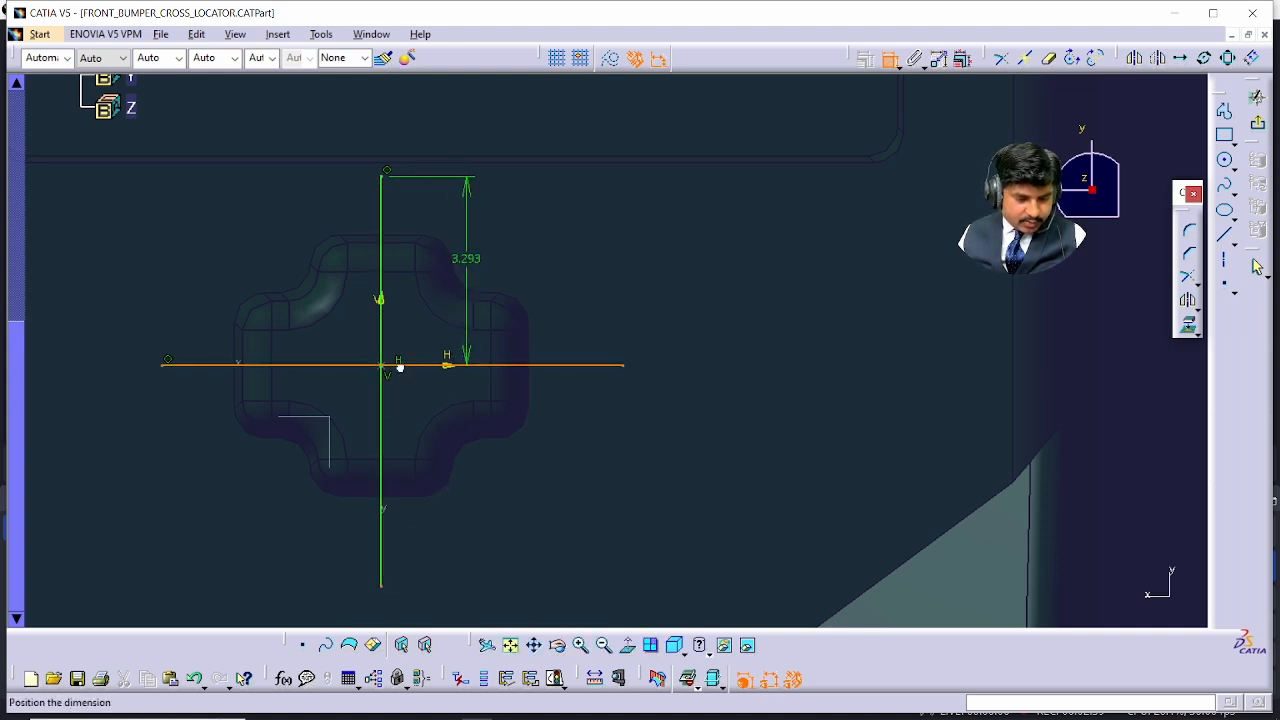
click(457, 478)
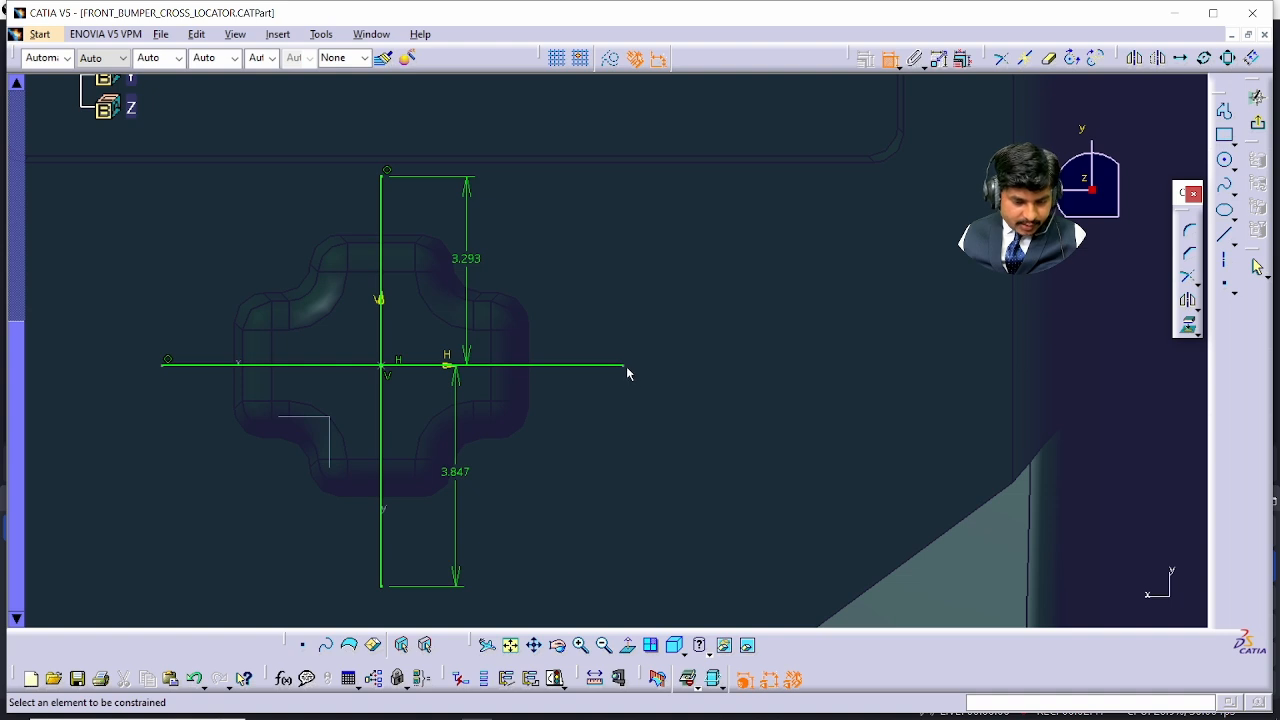
click(381, 334)
click(423, 408)
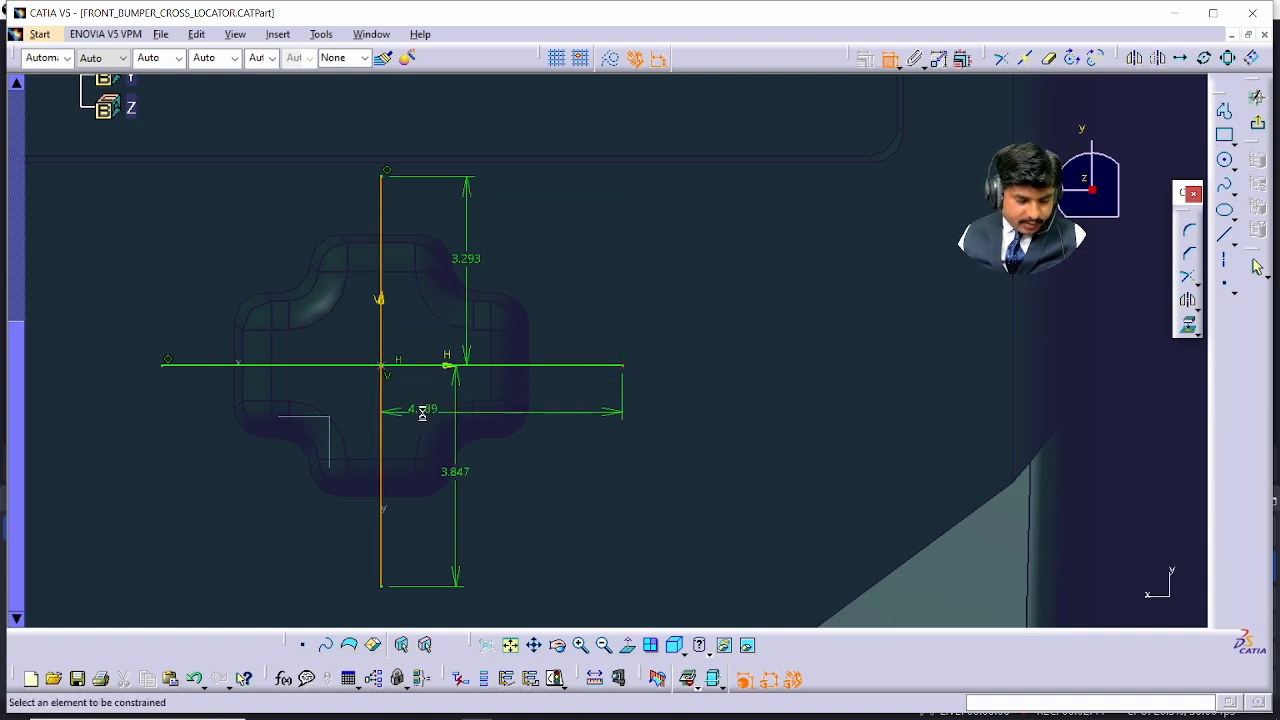
click(168, 363)
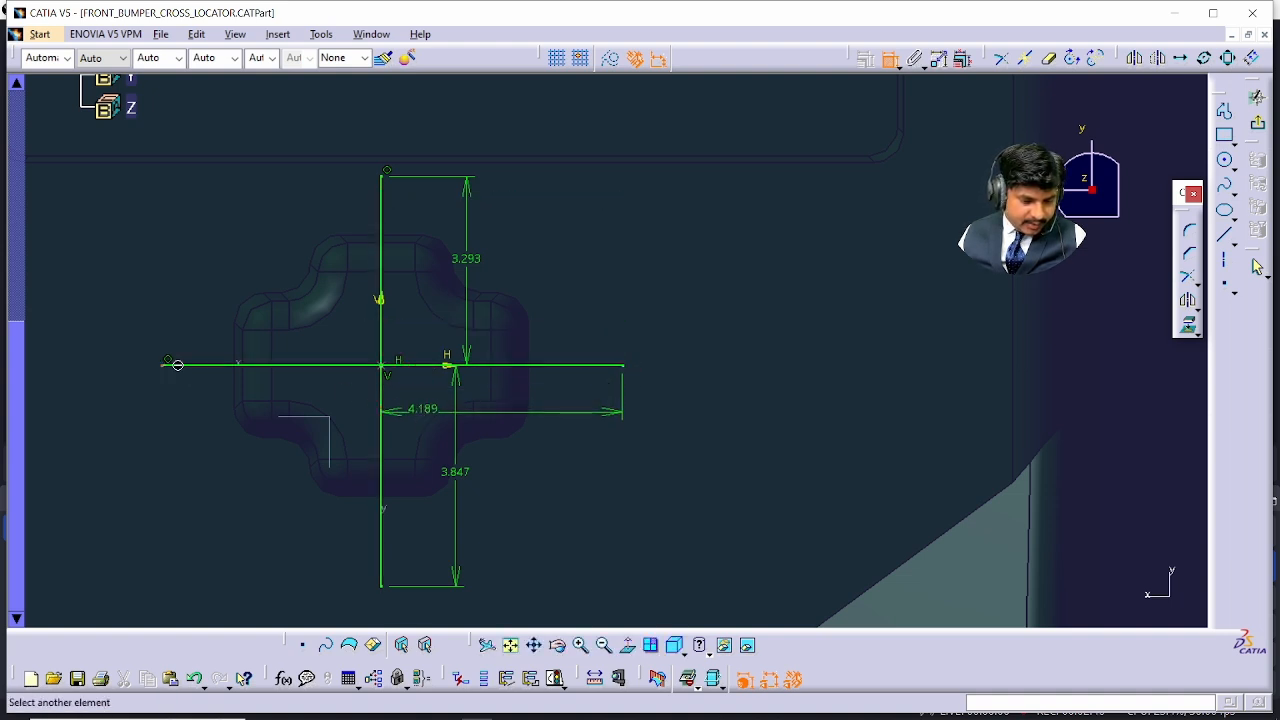
click(383, 346)
click(292, 408)
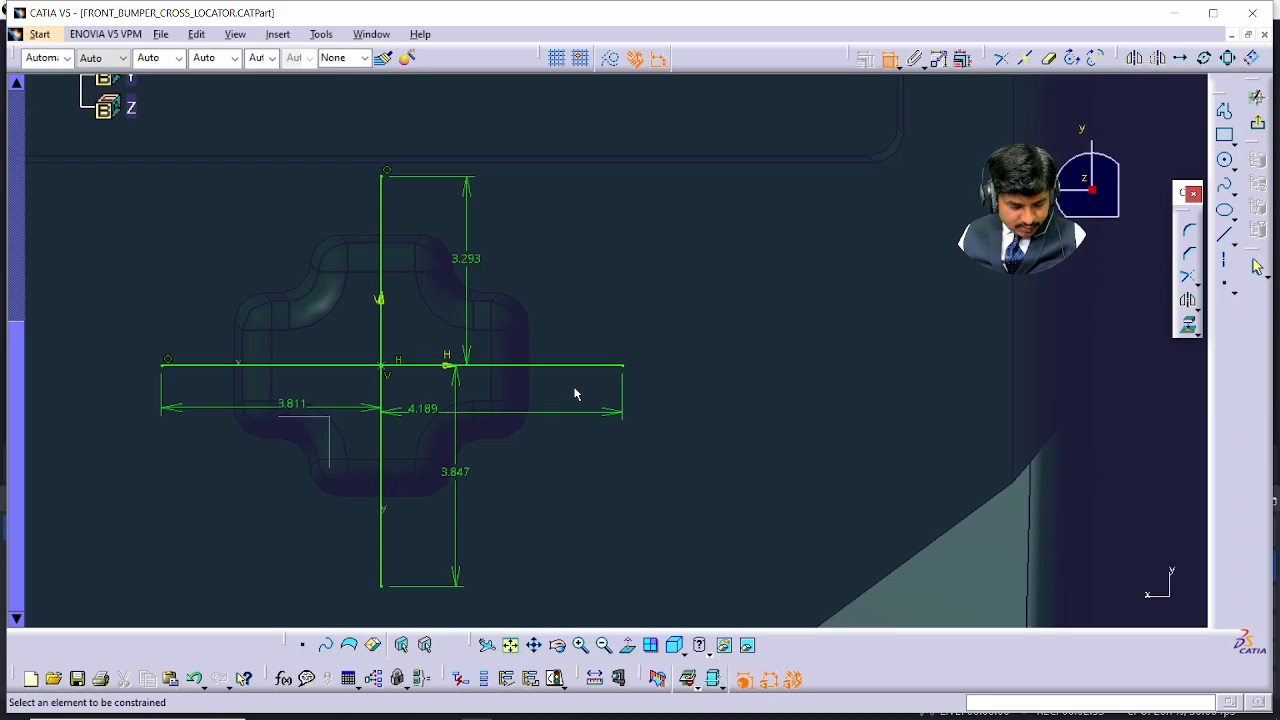
- Check the reference dimensions in PowerPoint and set the horizontal line's end distances to 2.351 mm on the right and 2.444 mm on the left
key(alt+Tab)
key(alt+Tab)
key(alt+Tab)
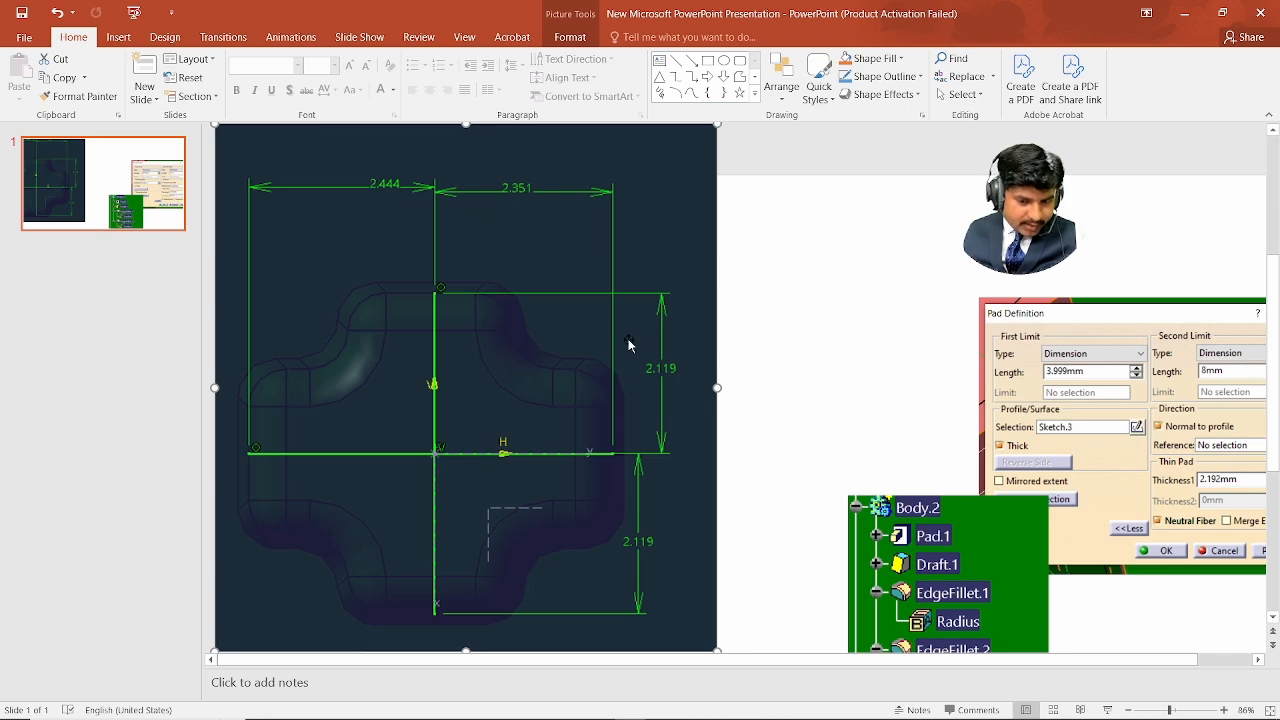
key(alt+Tab)
double_click(466, 259)
text(2.351)
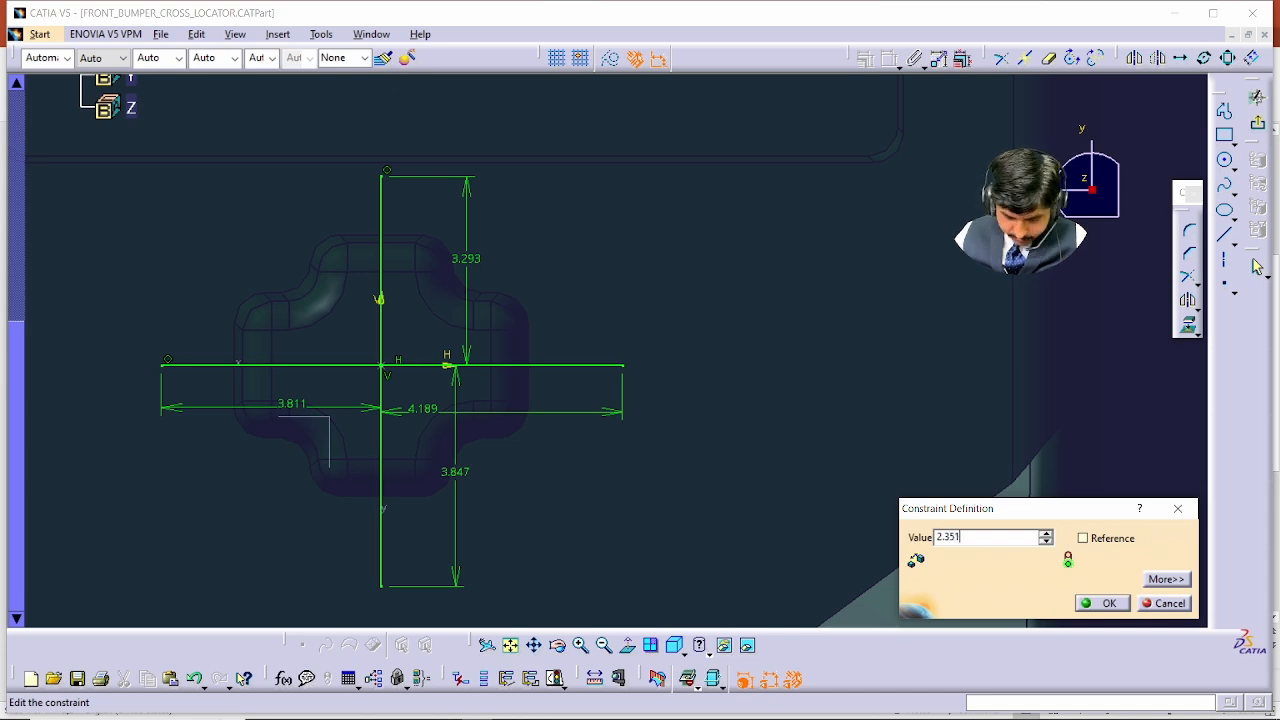
key(Return)
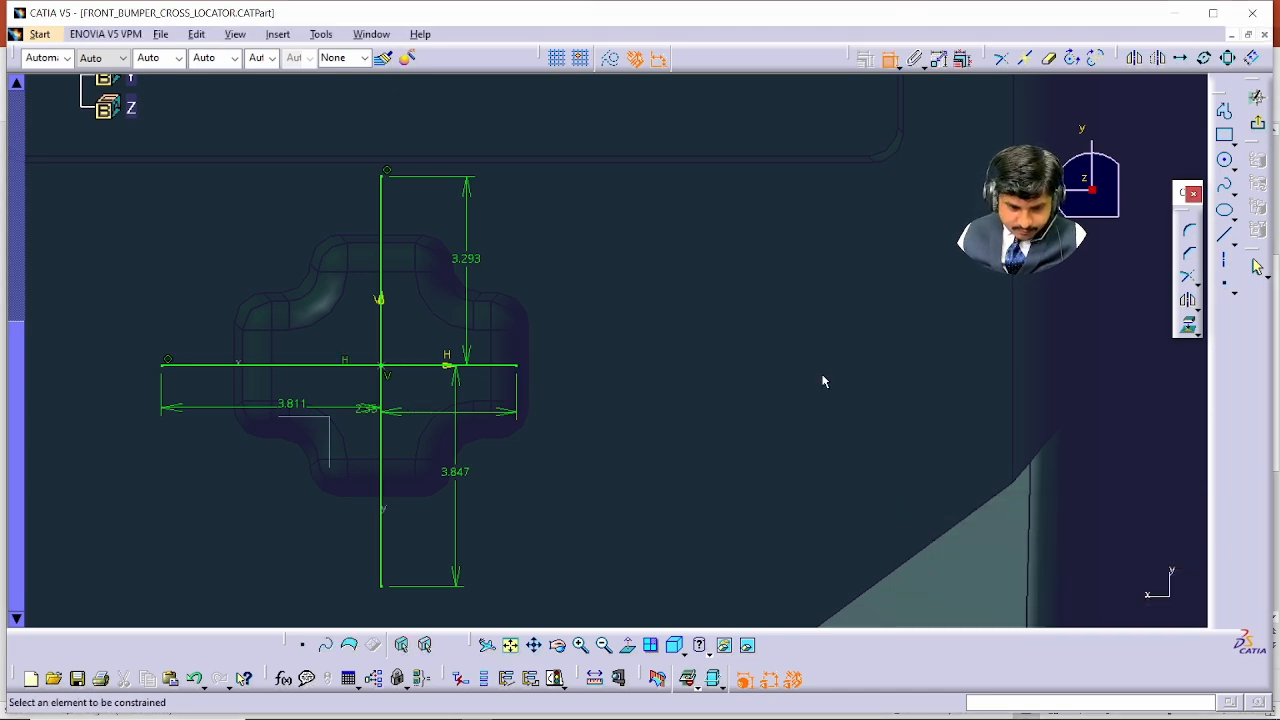
double_click(290, 404)
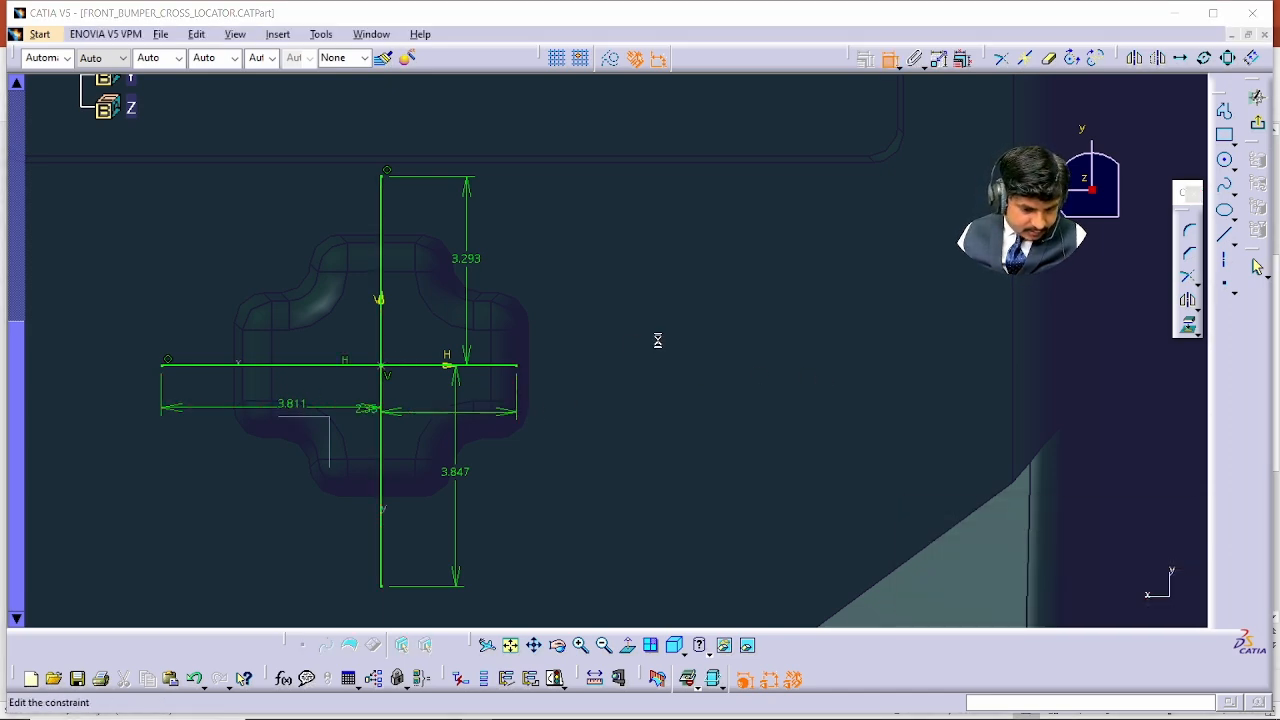
text(2.444)
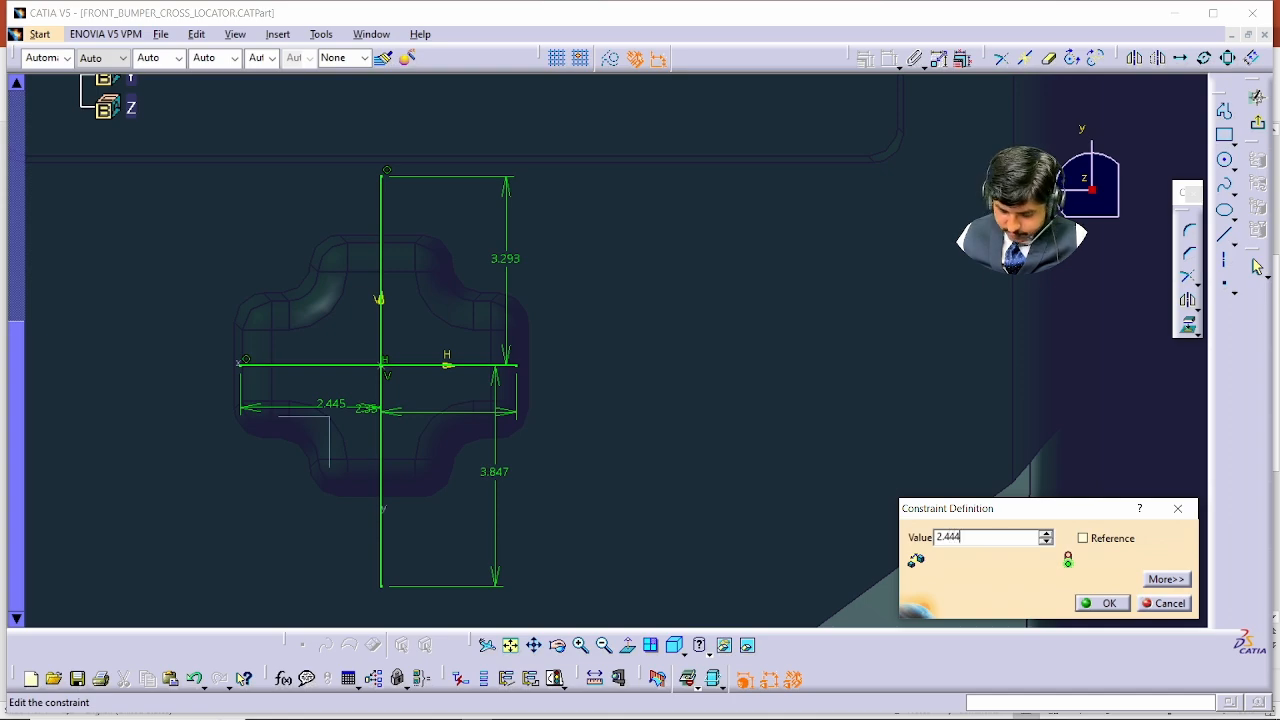
key(Return)
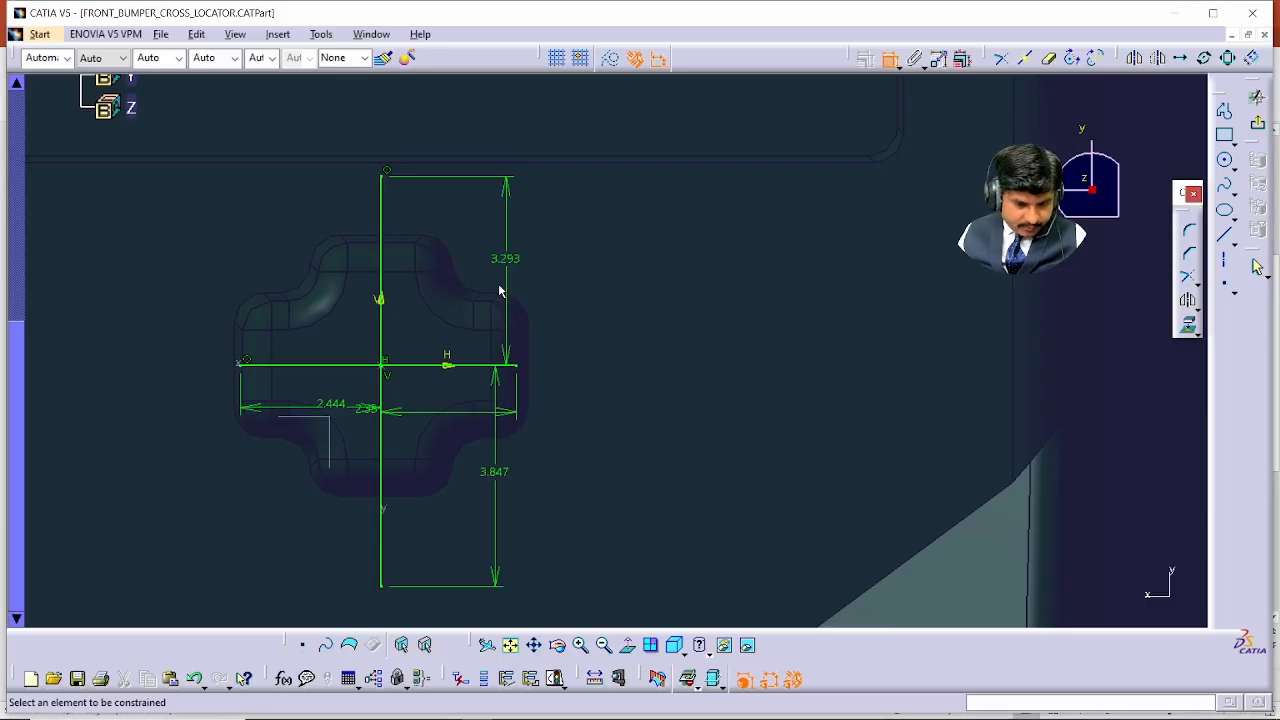
- Set the distance from the vertical line's upper endpoint to the horizontal line to 2.119 mm
double_click(513, 263)
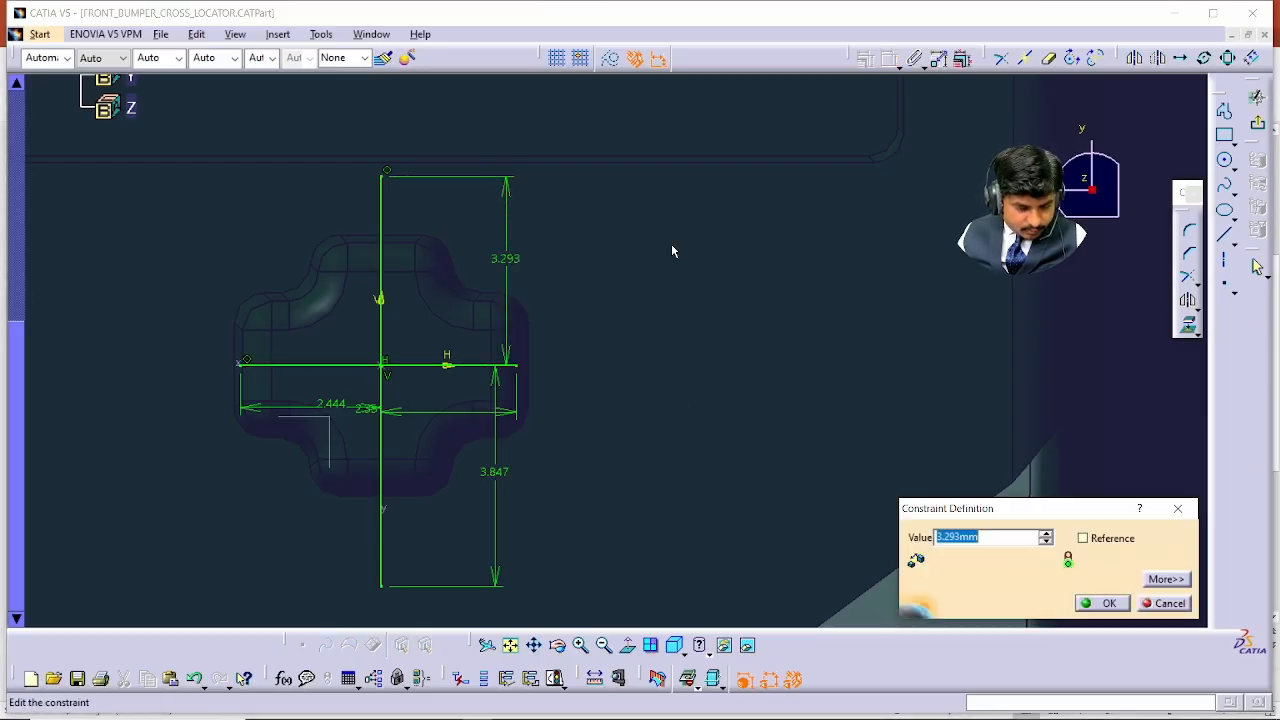
text(2.119)
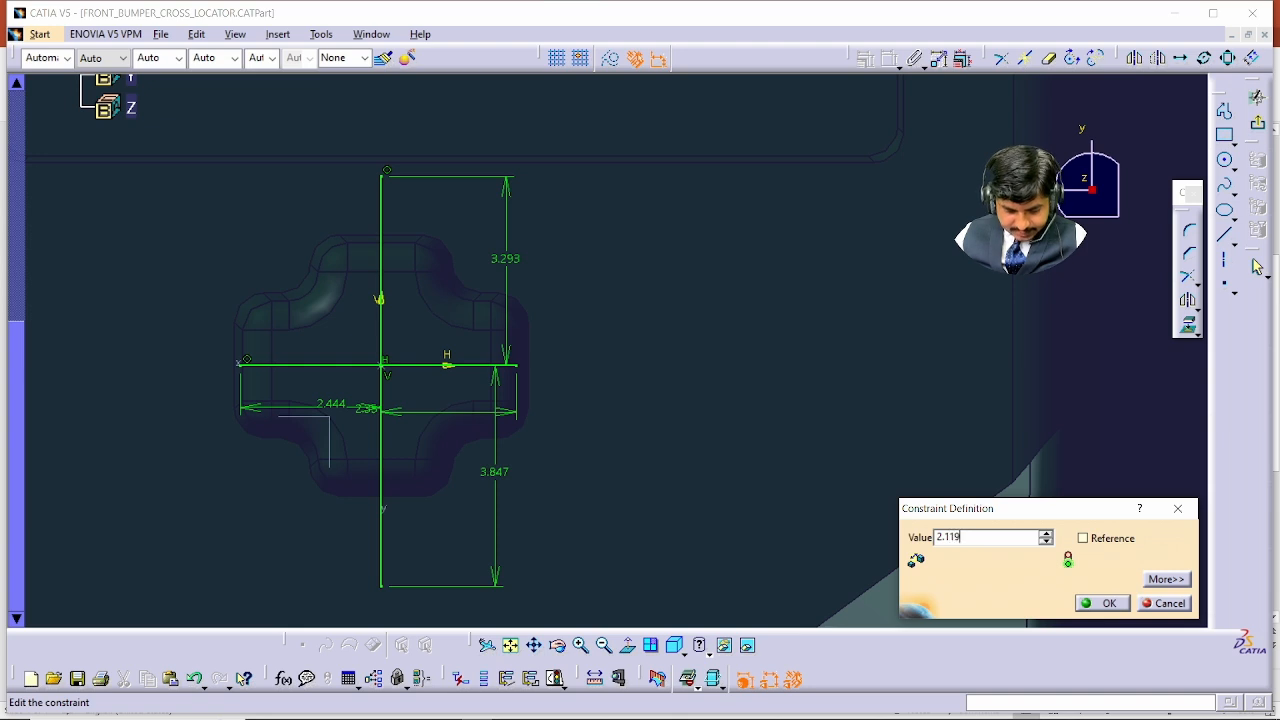
key(Return)
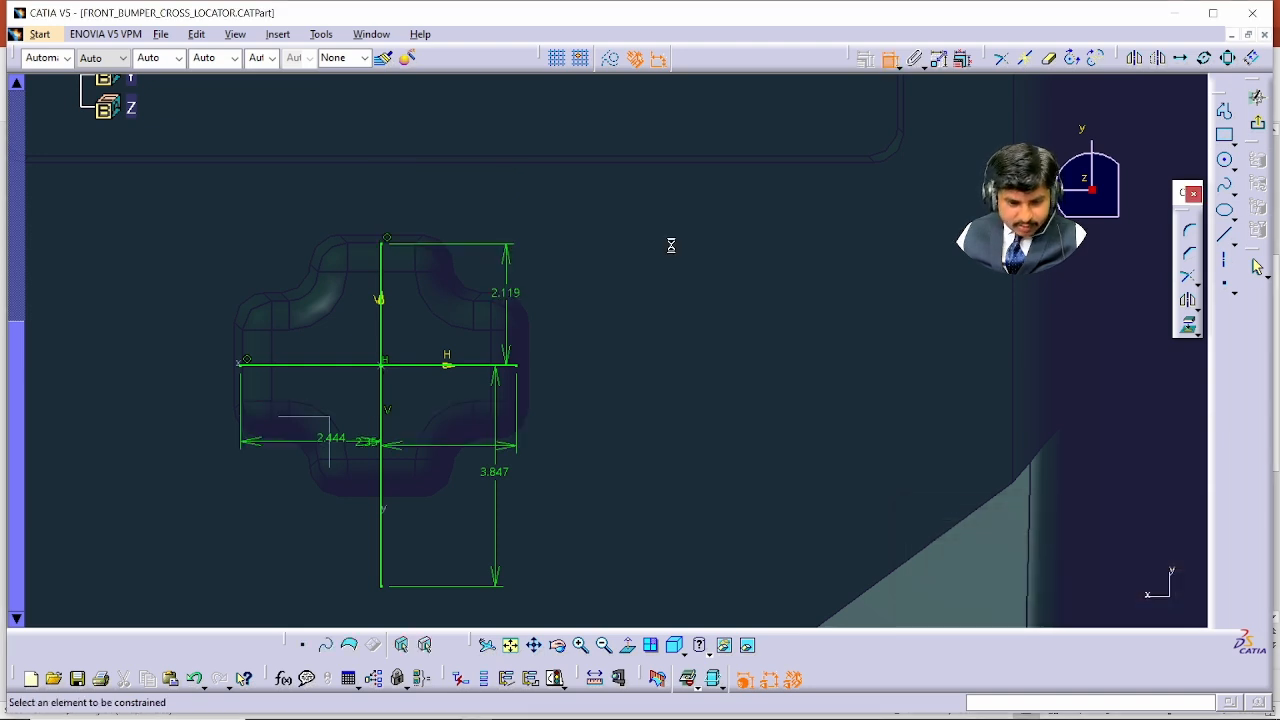
double_click(497, 471)
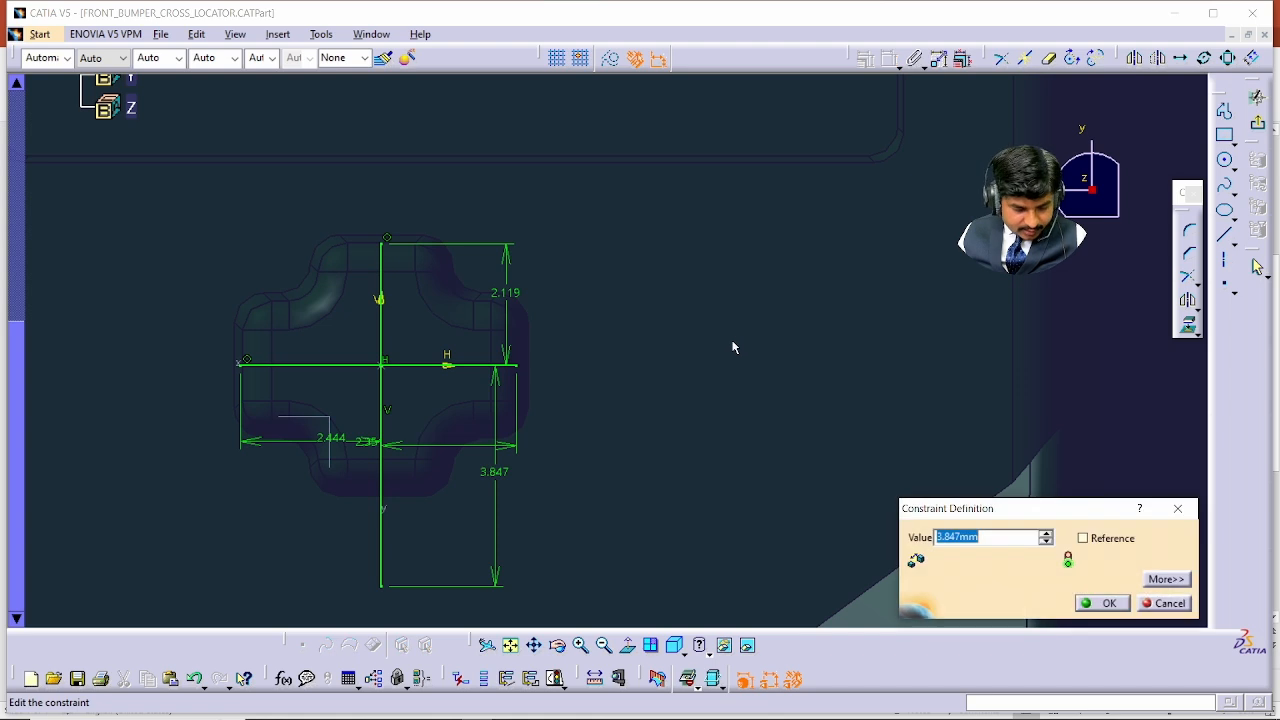
text(2.1)
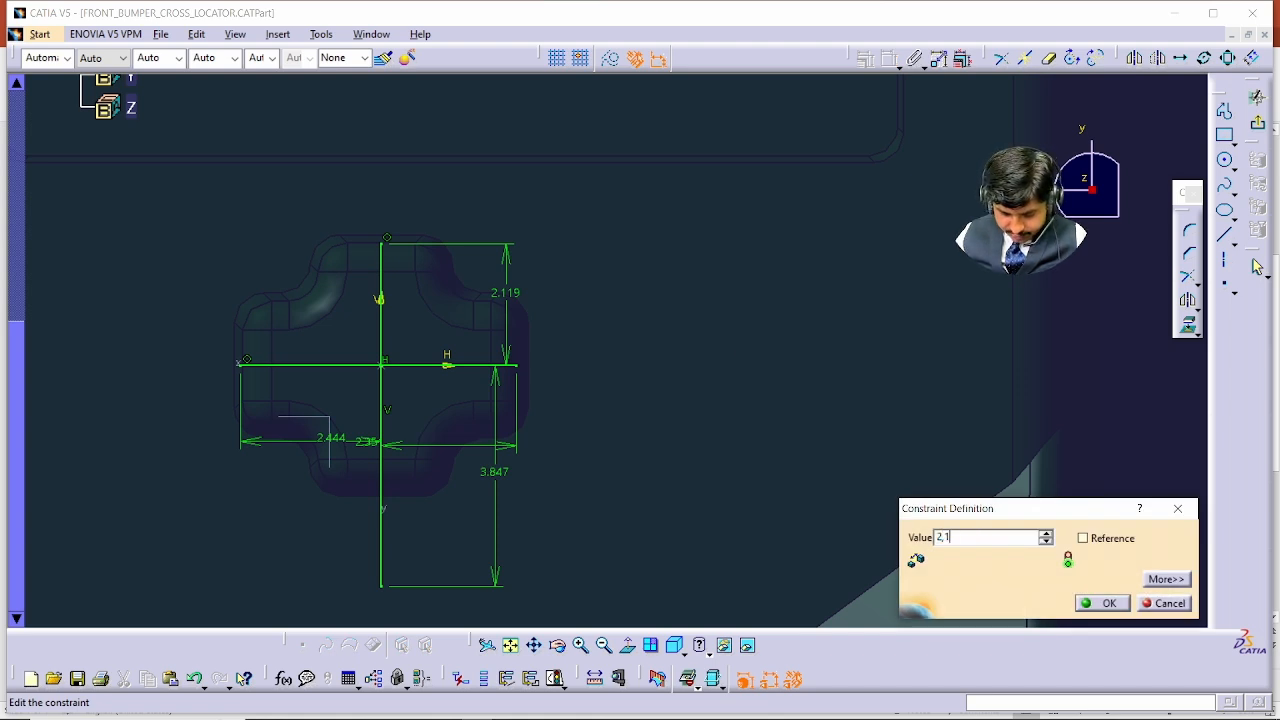
text(,118)
key(Return)
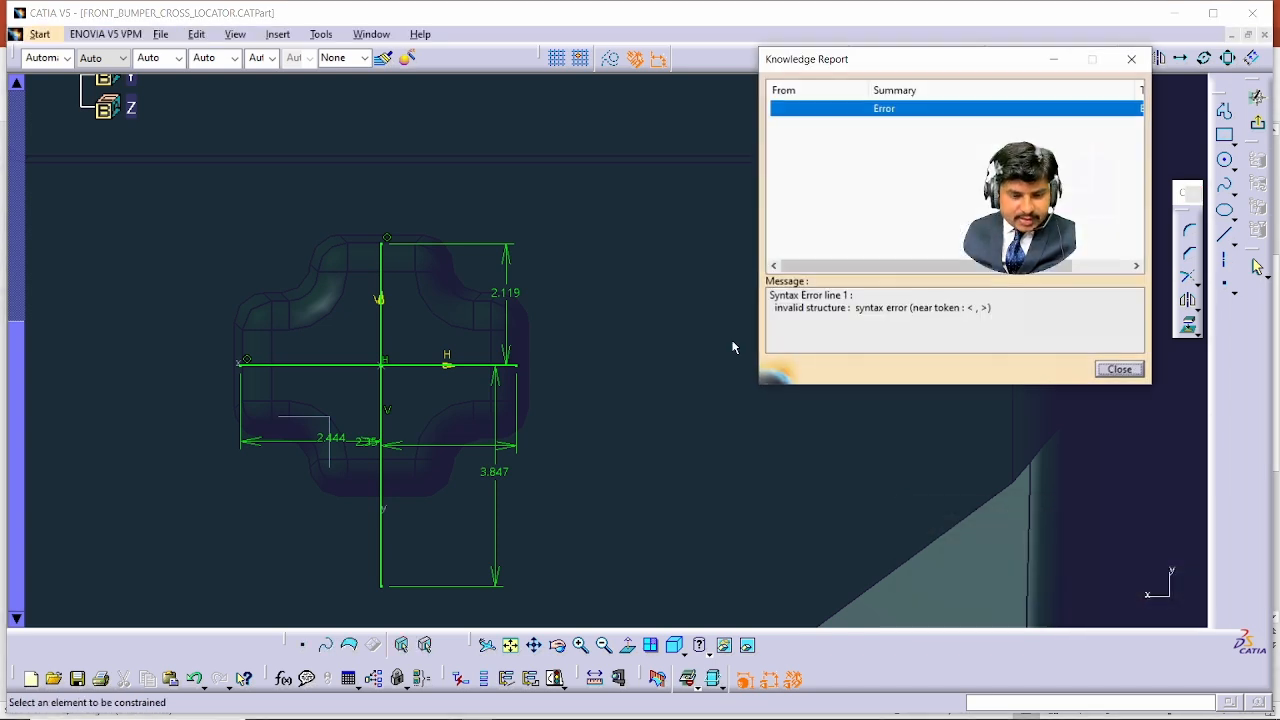
key(Return)
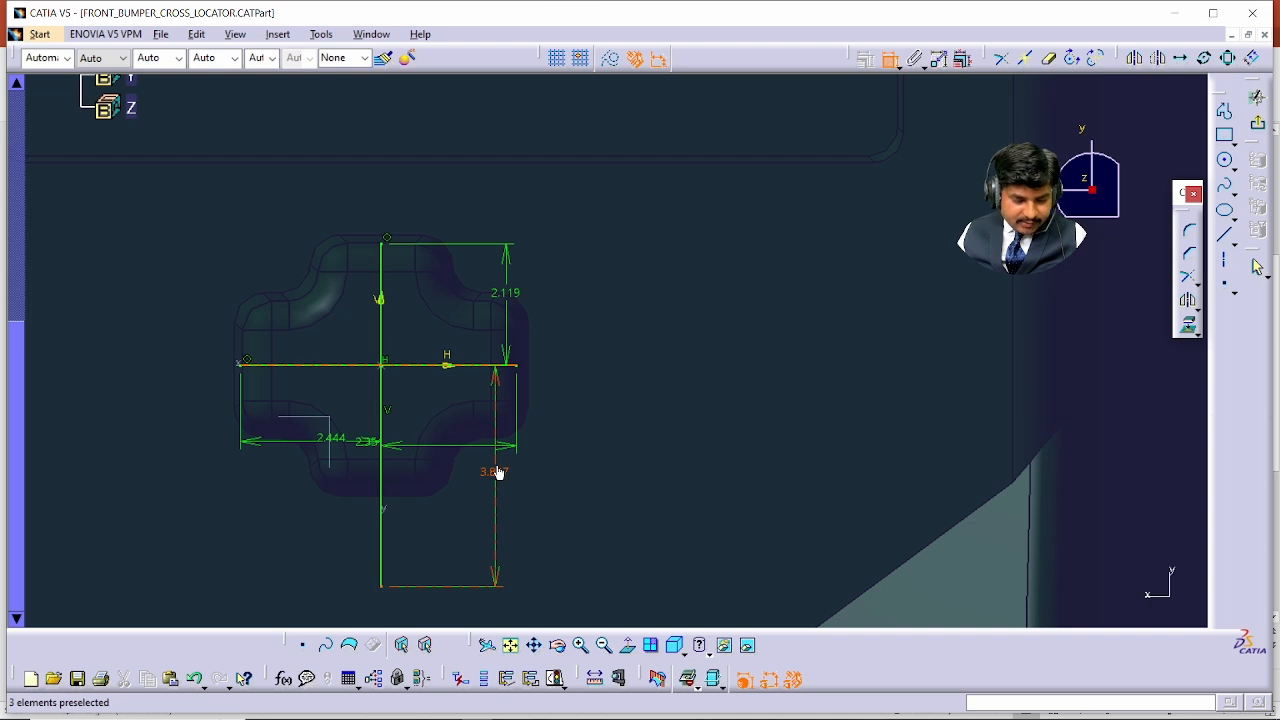
- Set the distance from the vertical line's lower endpoint to the horizontal line to 2.199 mm and exit the sketch
double_click(497, 470)
text(2)
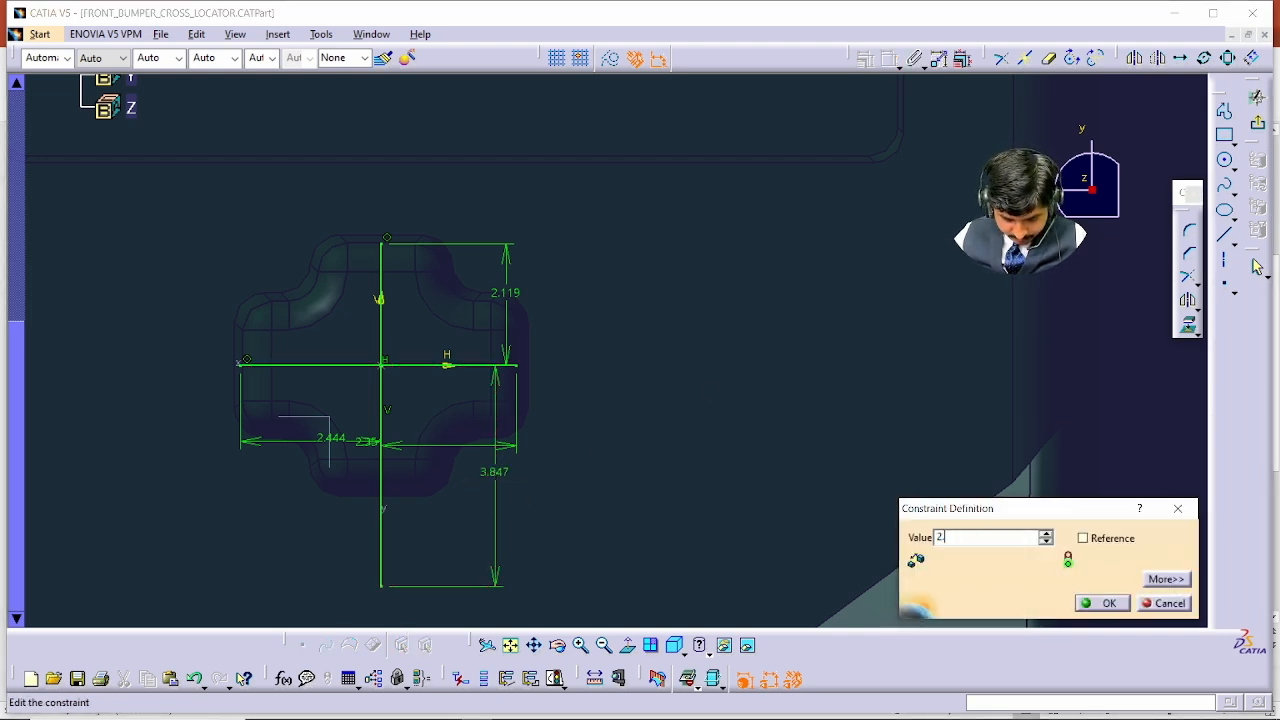
text(.199)
key(Return)
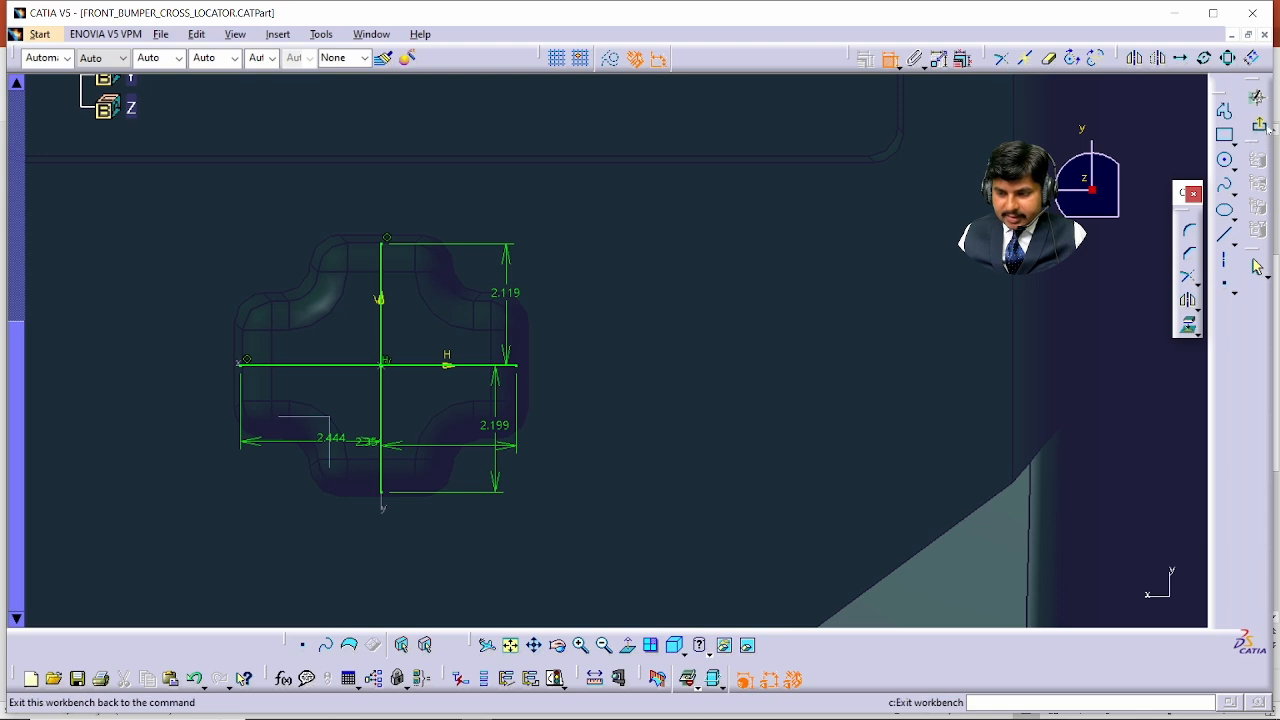
click(1257, 97)
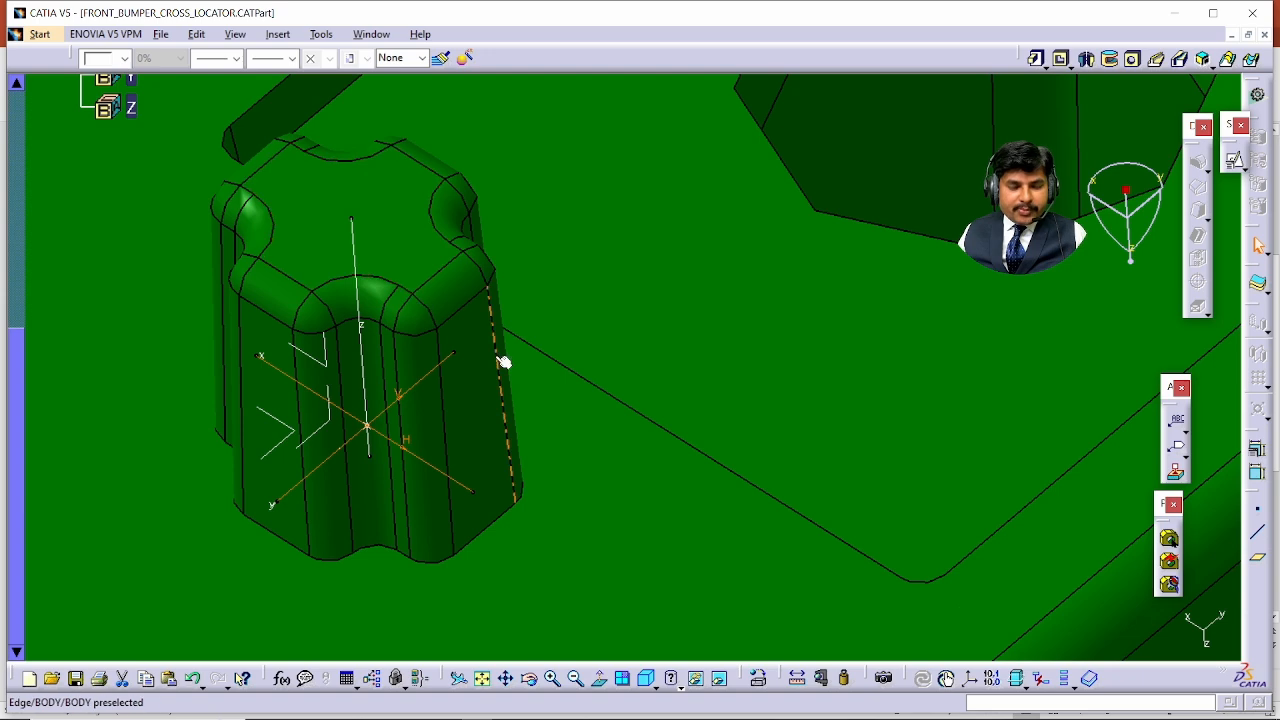
key(Escape)
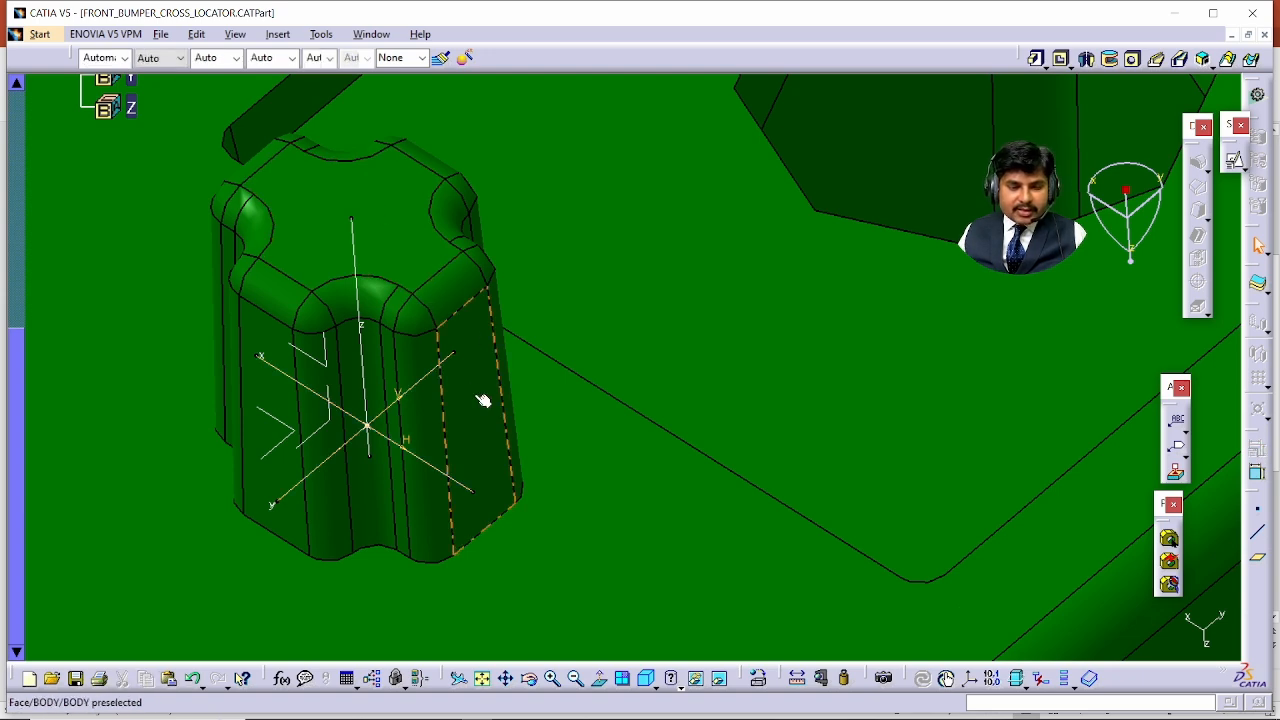
- Start a Measure Between with the intersection of a side edge and the adjoining top fillet edge of a cross arm as first selection
ctrl+middle_drag(483, 400, 398, 291)
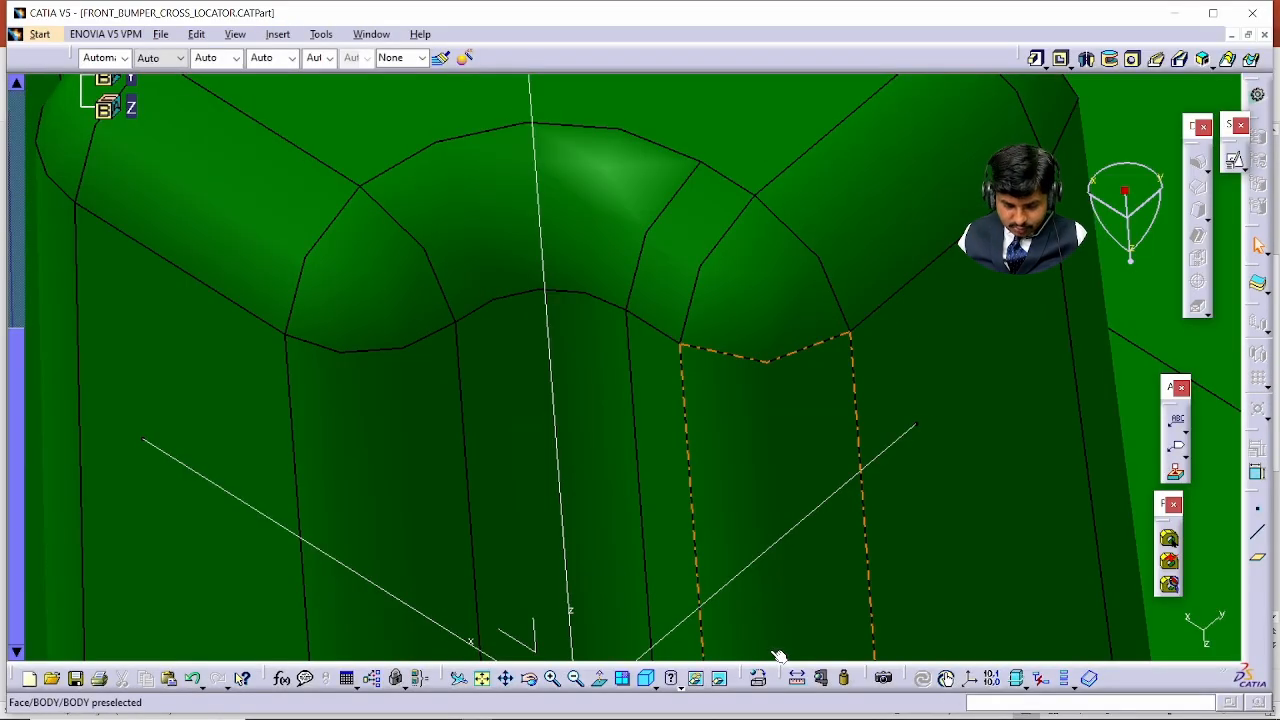
click(798, 679)
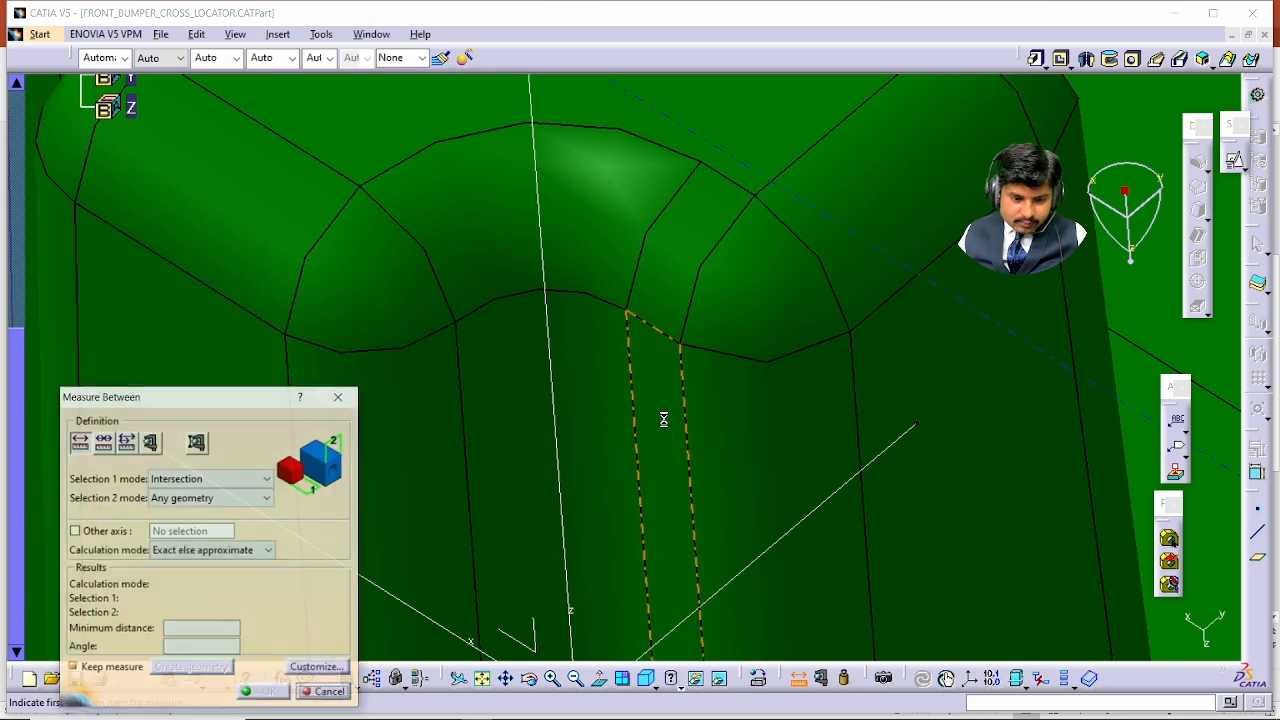
drag(191, 398, 140, 326)
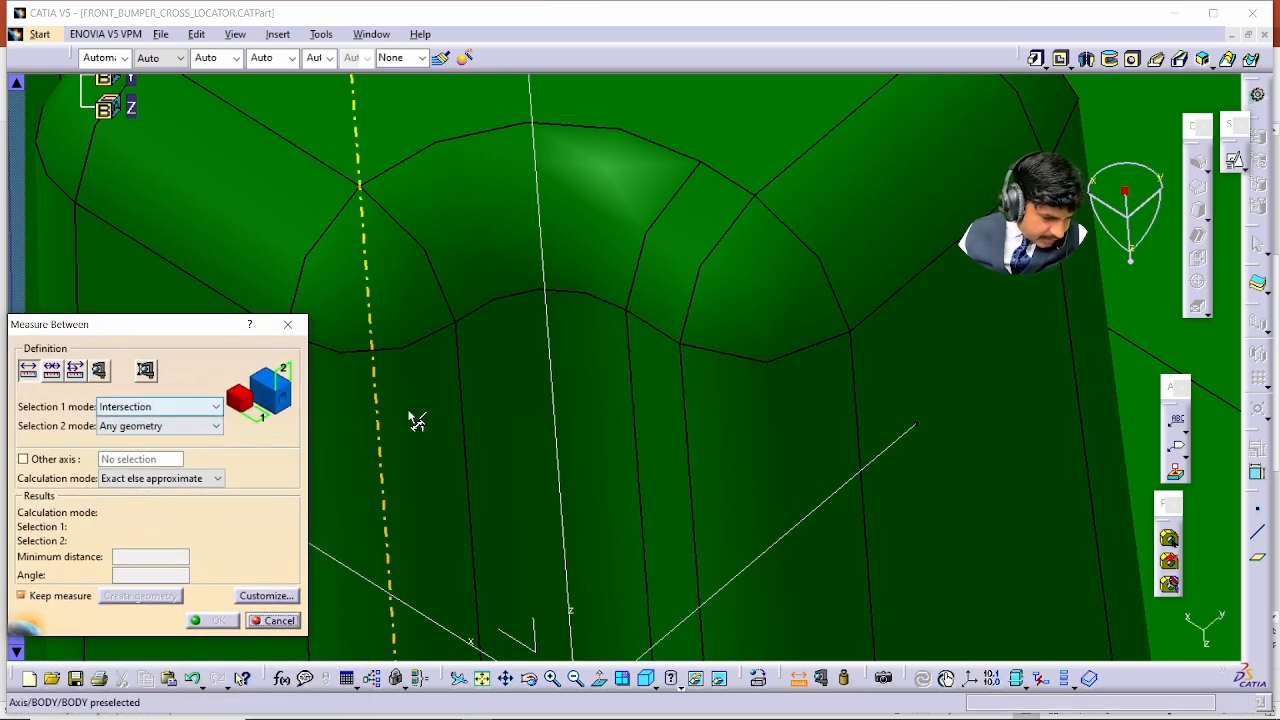
middle_drag(414, 420, 514, 389)
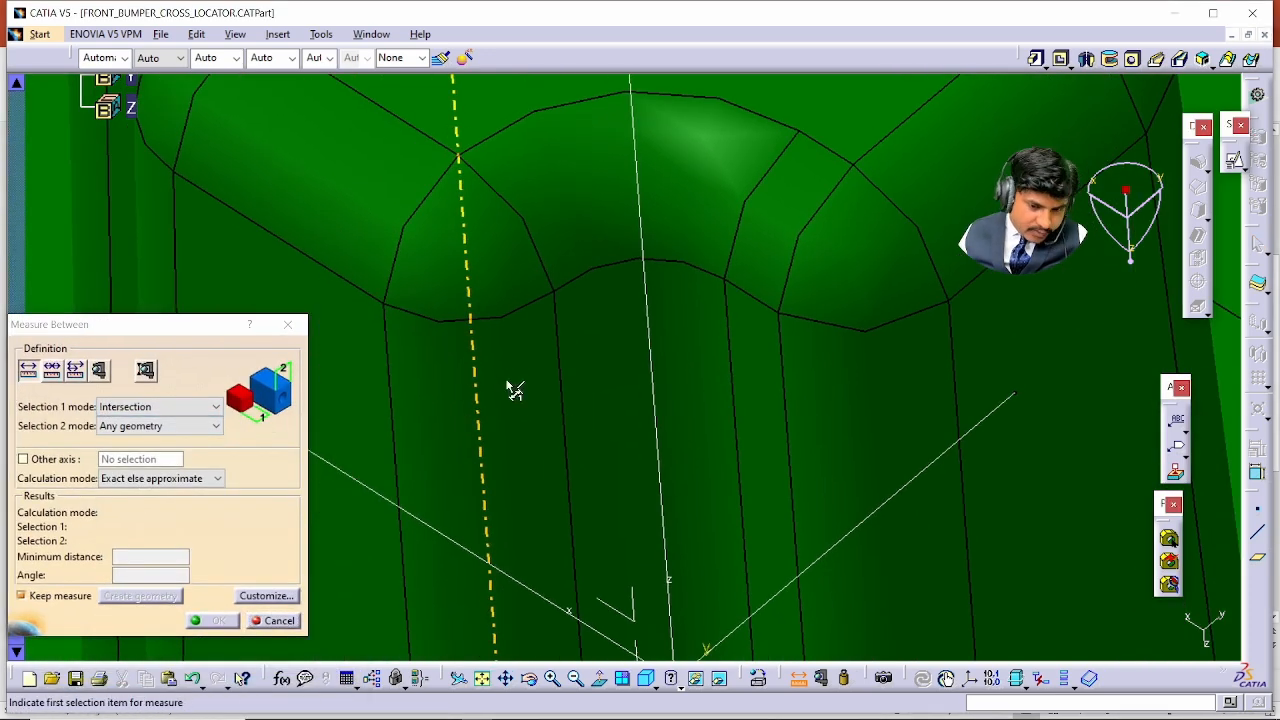
click(389, 356)
middle_drag(466, 294, 445, 365)
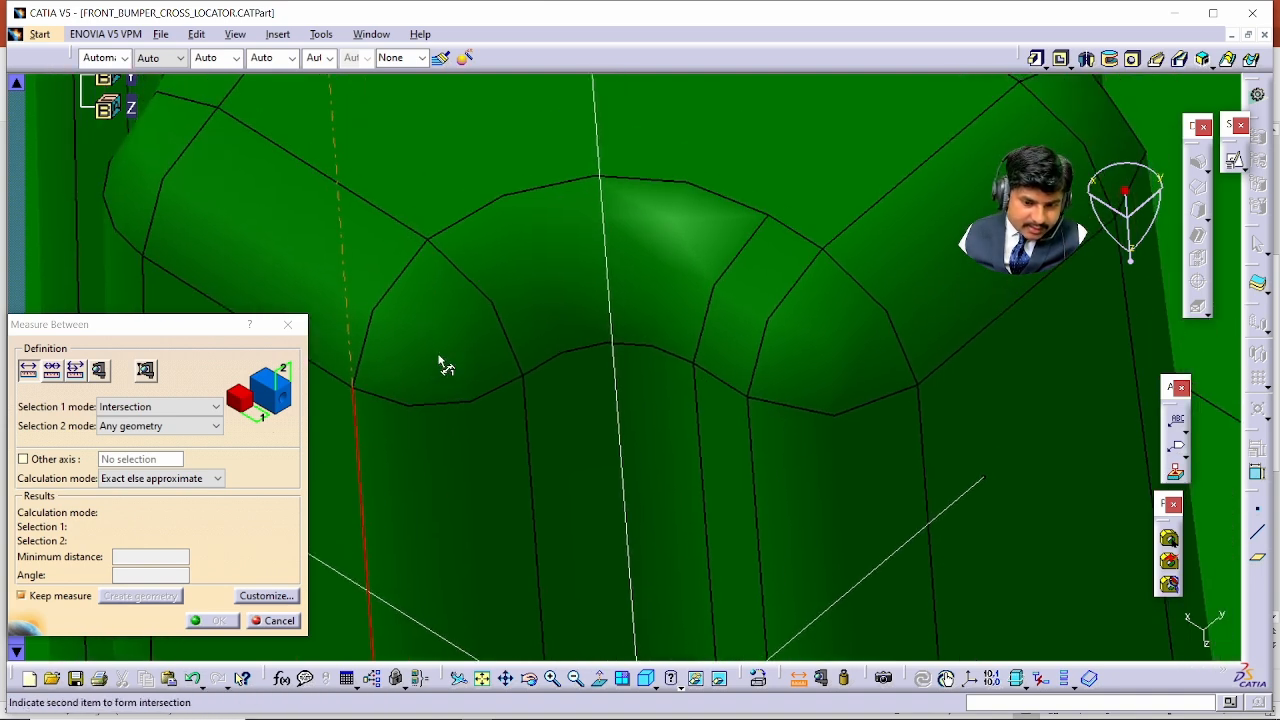
click(428, 243)
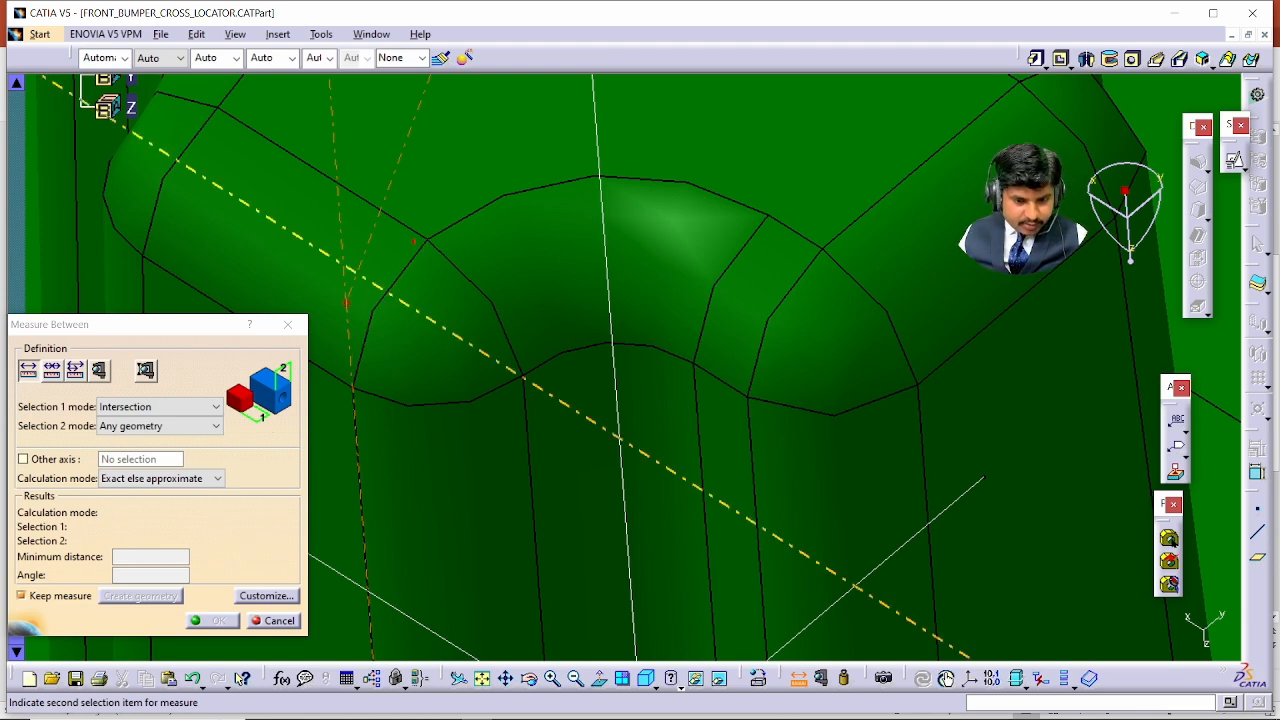
mouse_move(443, 233)
mouse_down()
mouse_move(342, 281)
mouse_move(348, 393)
mouse_up()
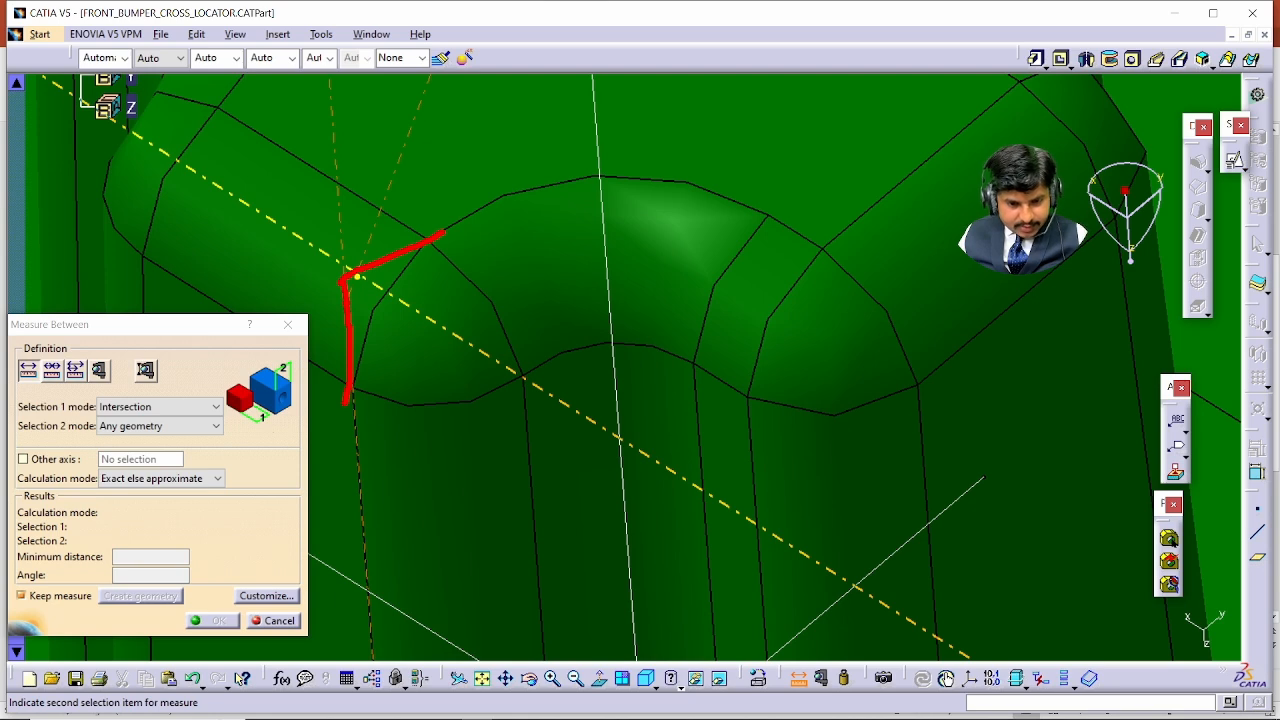
mouse_move(362, 278)
mouse_down()
mouse_move(316, 270)
mouse_move(352, 262)
mouse_up()
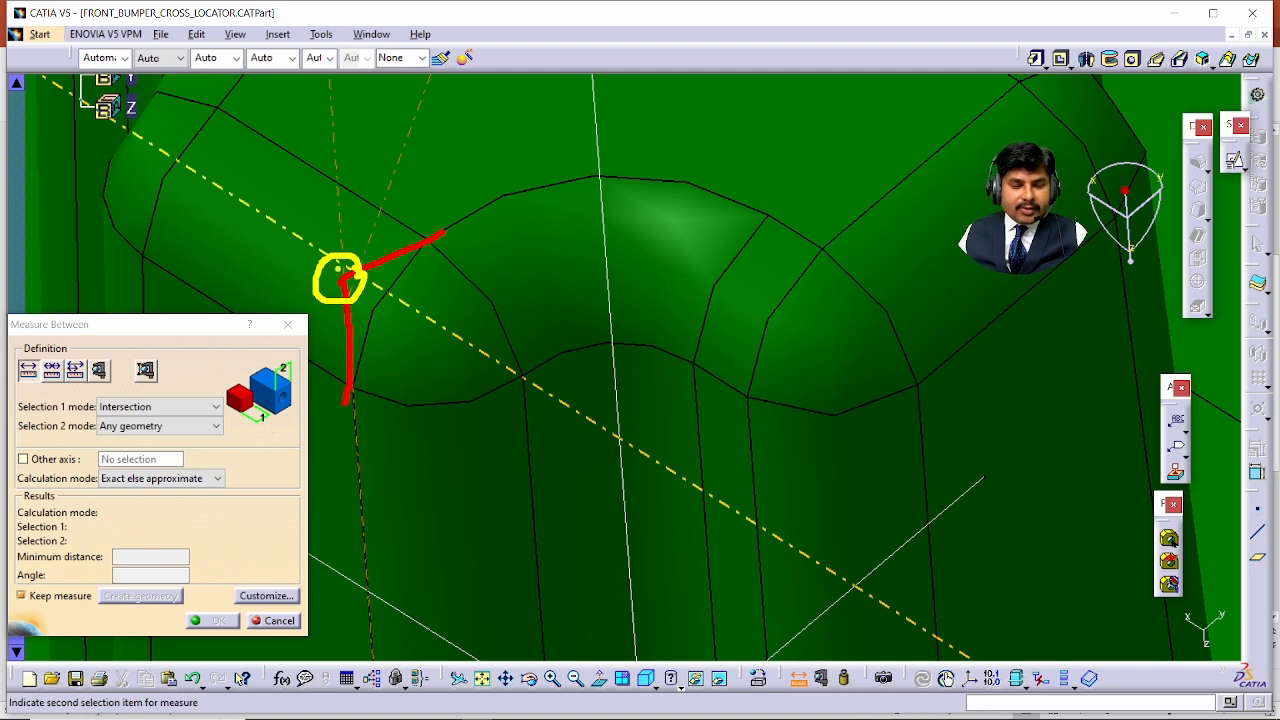
drag(345, 264, 509, 163)
drag(344, 258, 341, 443)
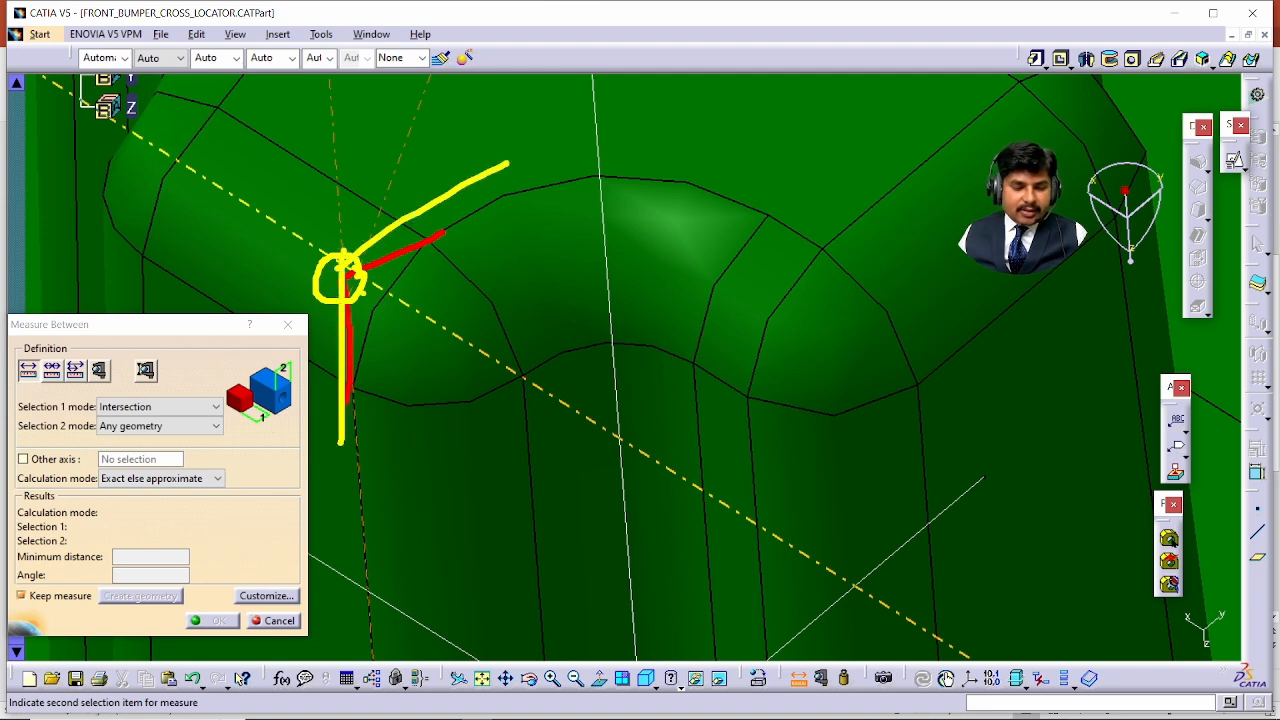
key(Escape)
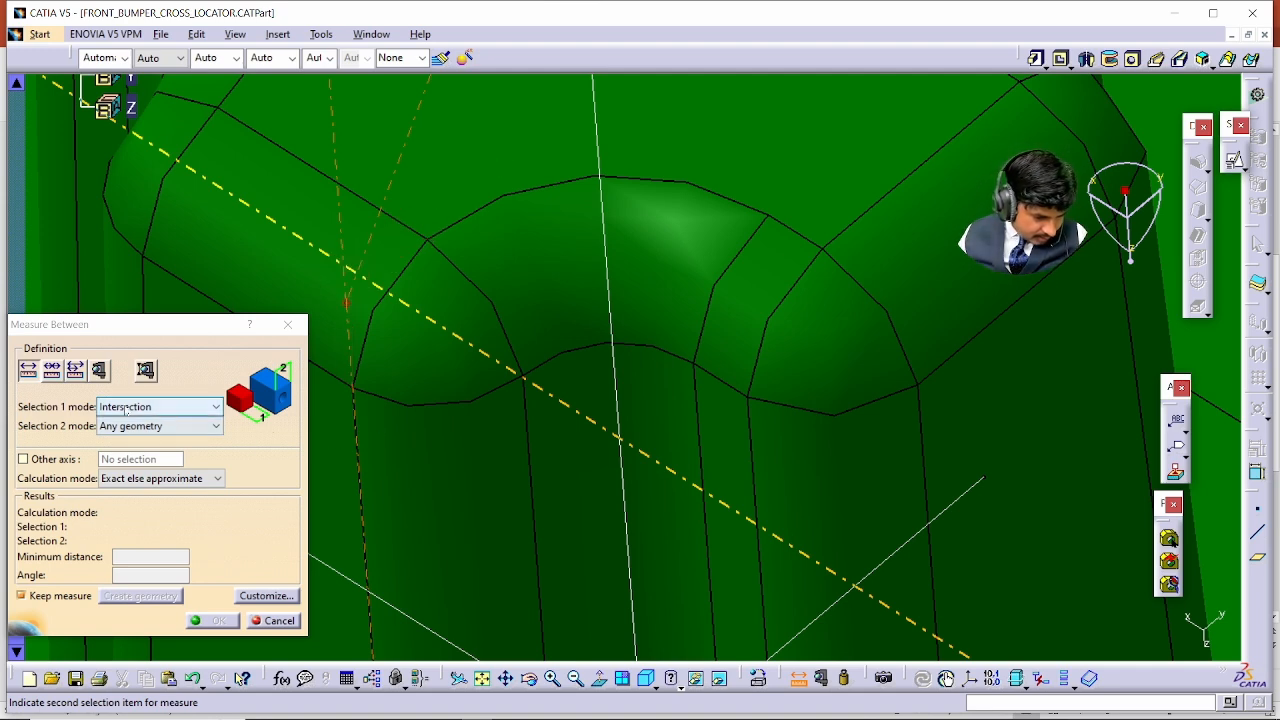
- Measure the minimum distance from the edge intersection point to the central plane of the locator's axis system
middle_drag(600, 385, 553, 198)
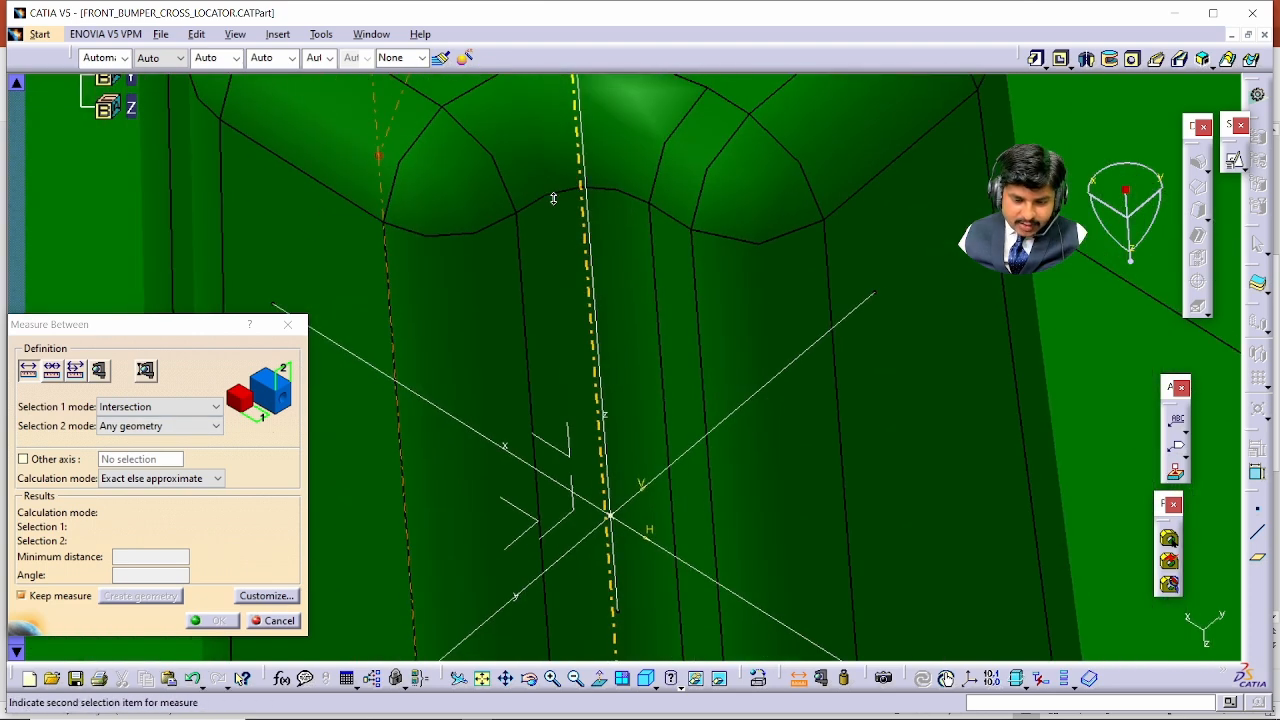
click(577, 443)
middle_drag(577, 443, 576, 484)
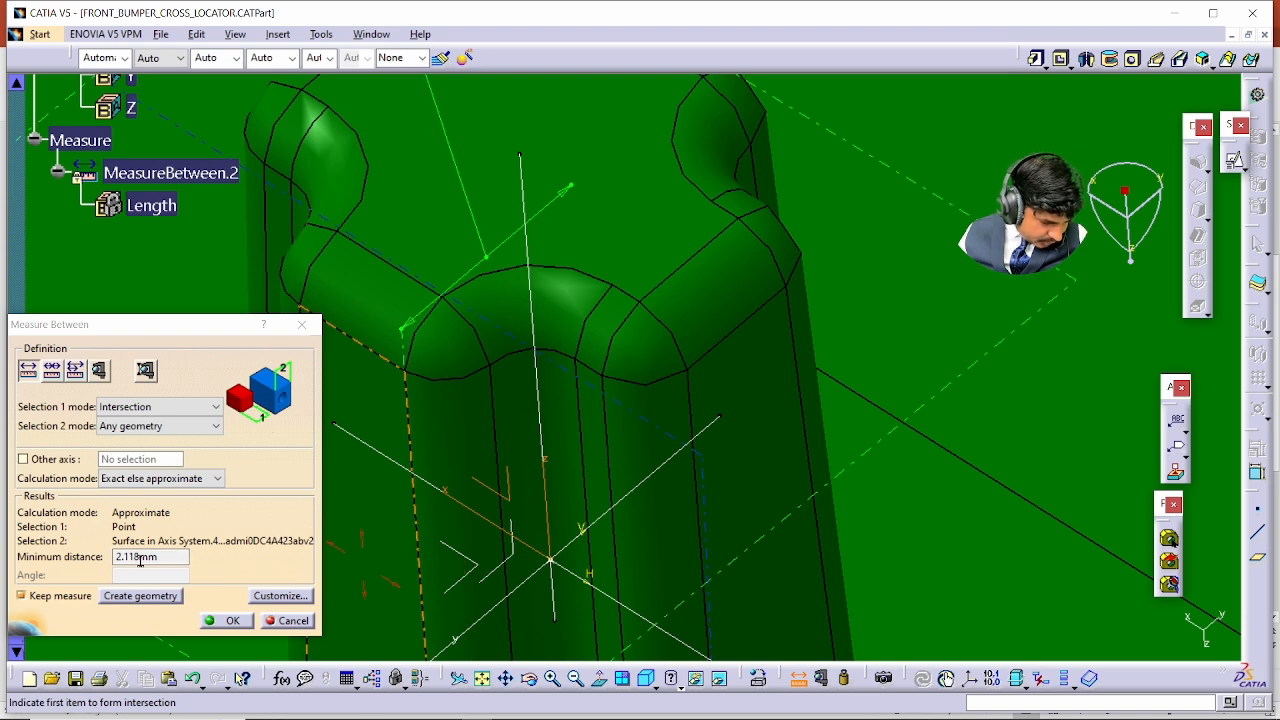
middle_drag(614, 244, 619, 271)
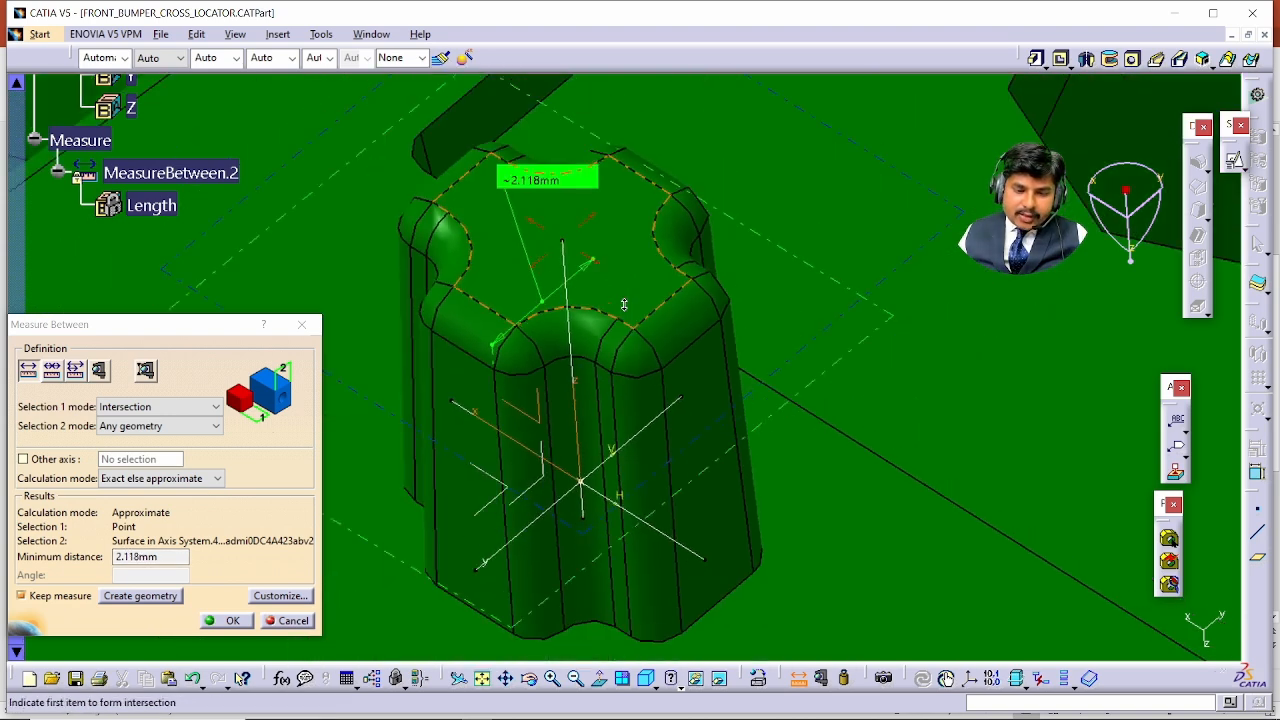
key(ctrl+2)
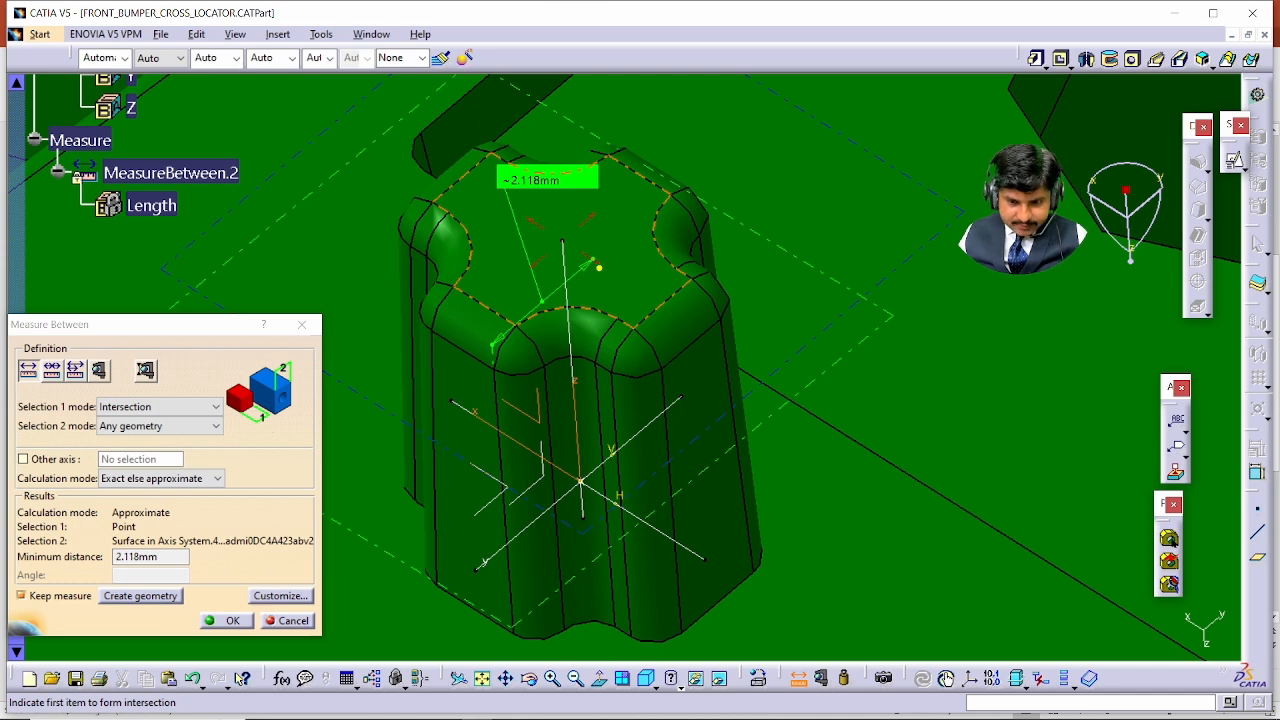
mouse_move(600, 267)
mouse_down()
mouse_move(689, 301)
mouse_move(682, 365)
mouse_up()
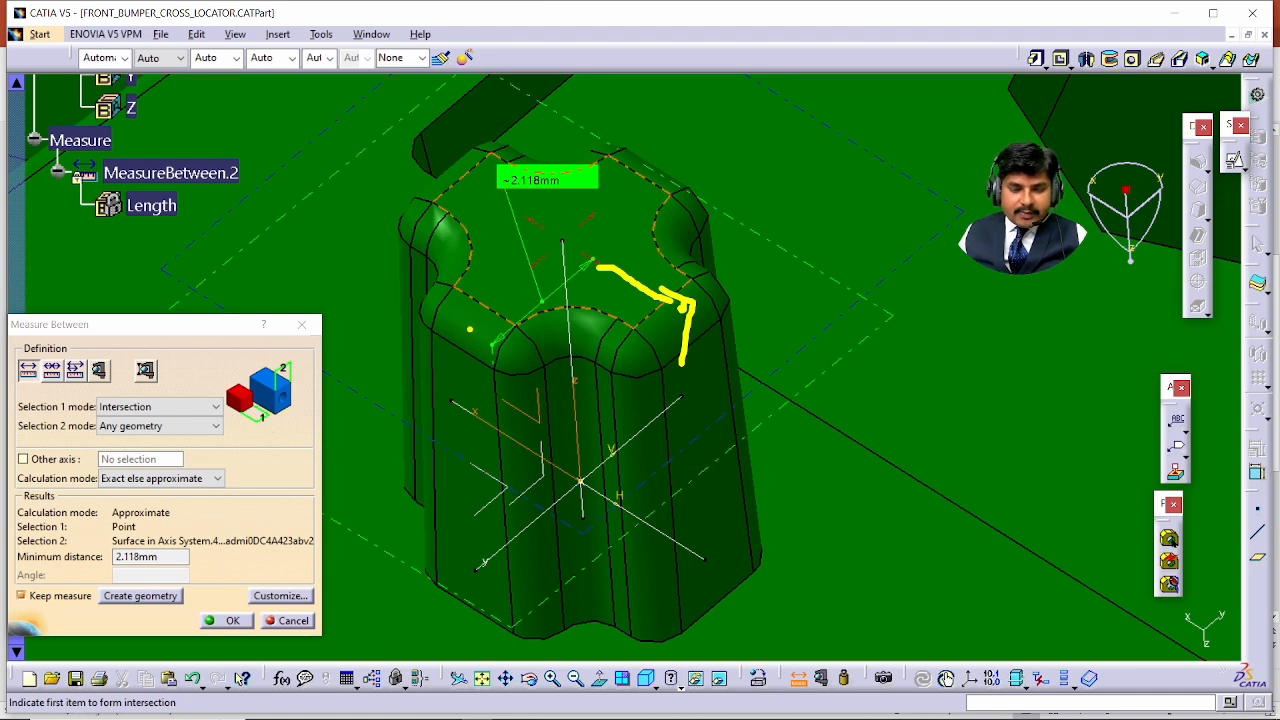
mouse_move(469, 328)
mouse_down()
mouse_move(664, 165)
mouse_move(684, 172)
mouse_move(660, 180)
mouse_up()
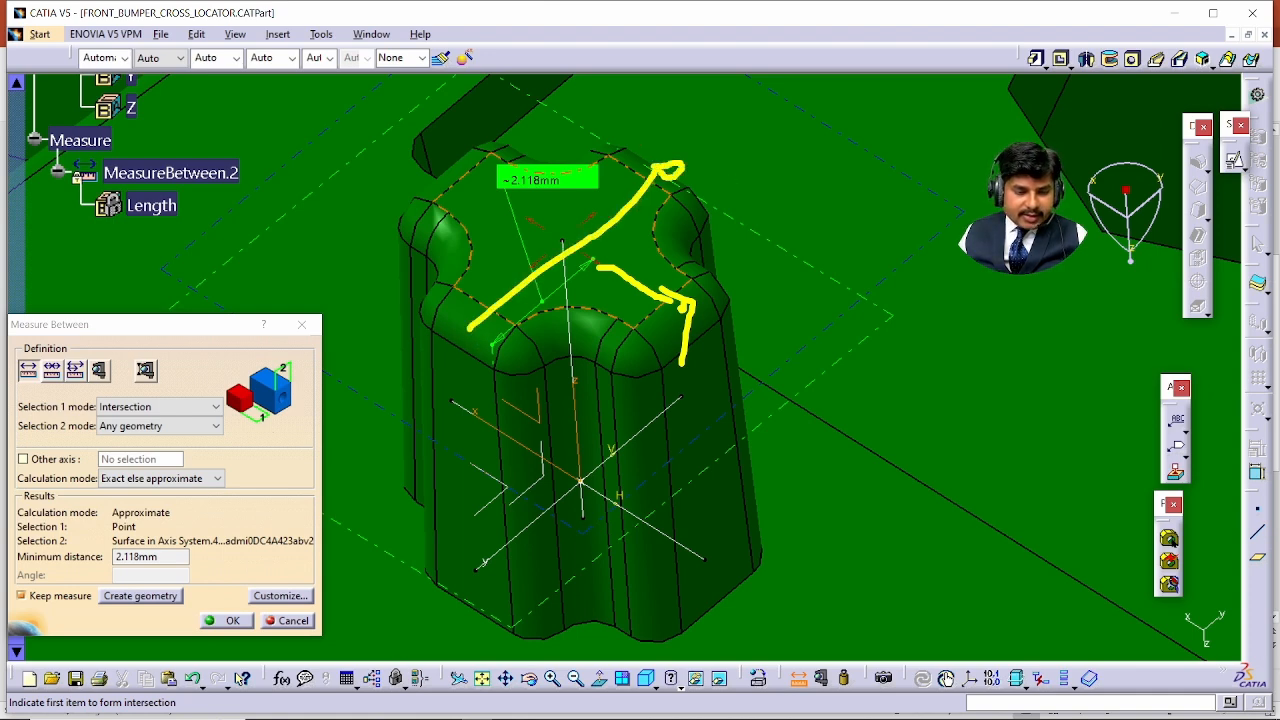
mouse_move(108, 430)
mouse_down()
mouse_move(118, 470)
mouse_move(205, 372)
mouse_up()
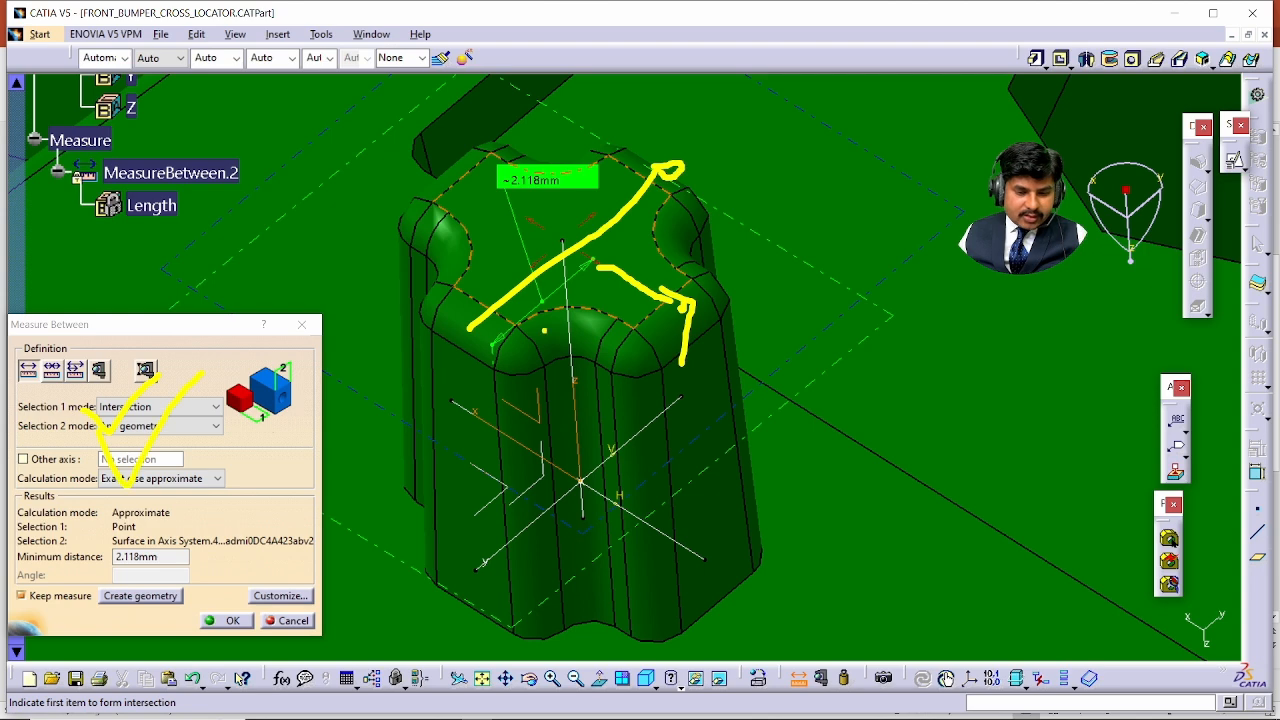
drag(494, 292, 470, 333)
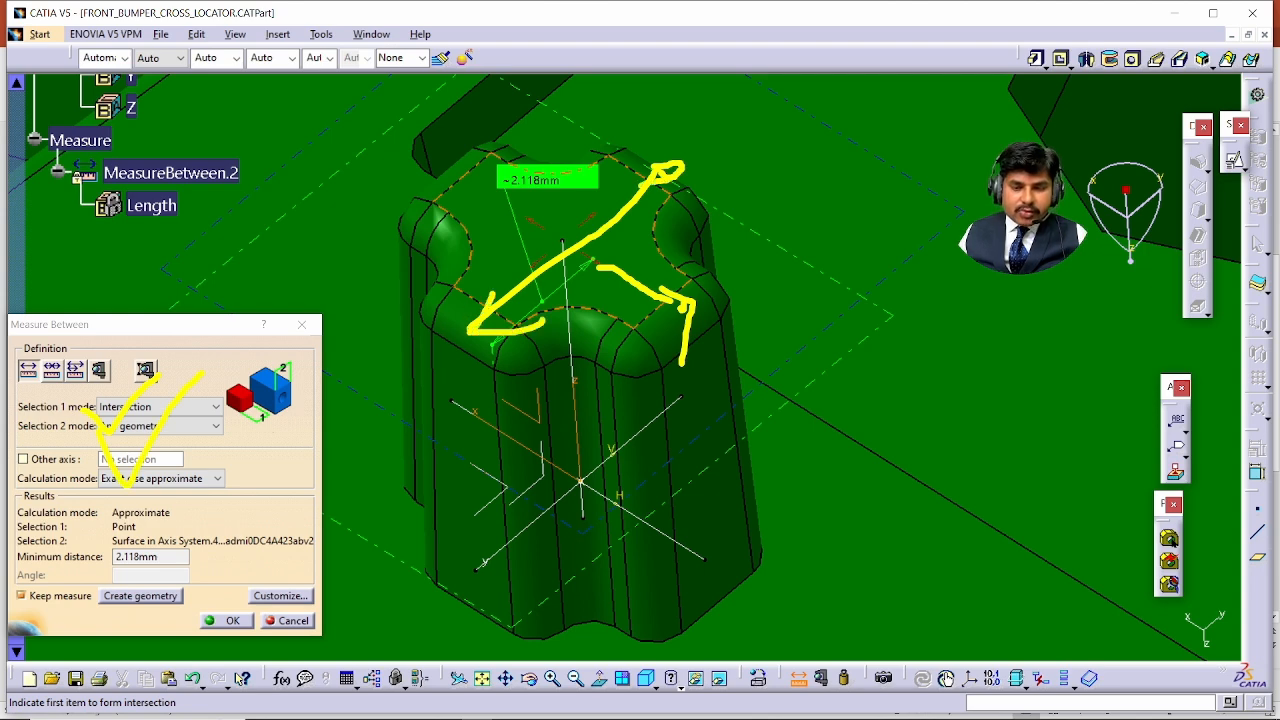
key(Escape)
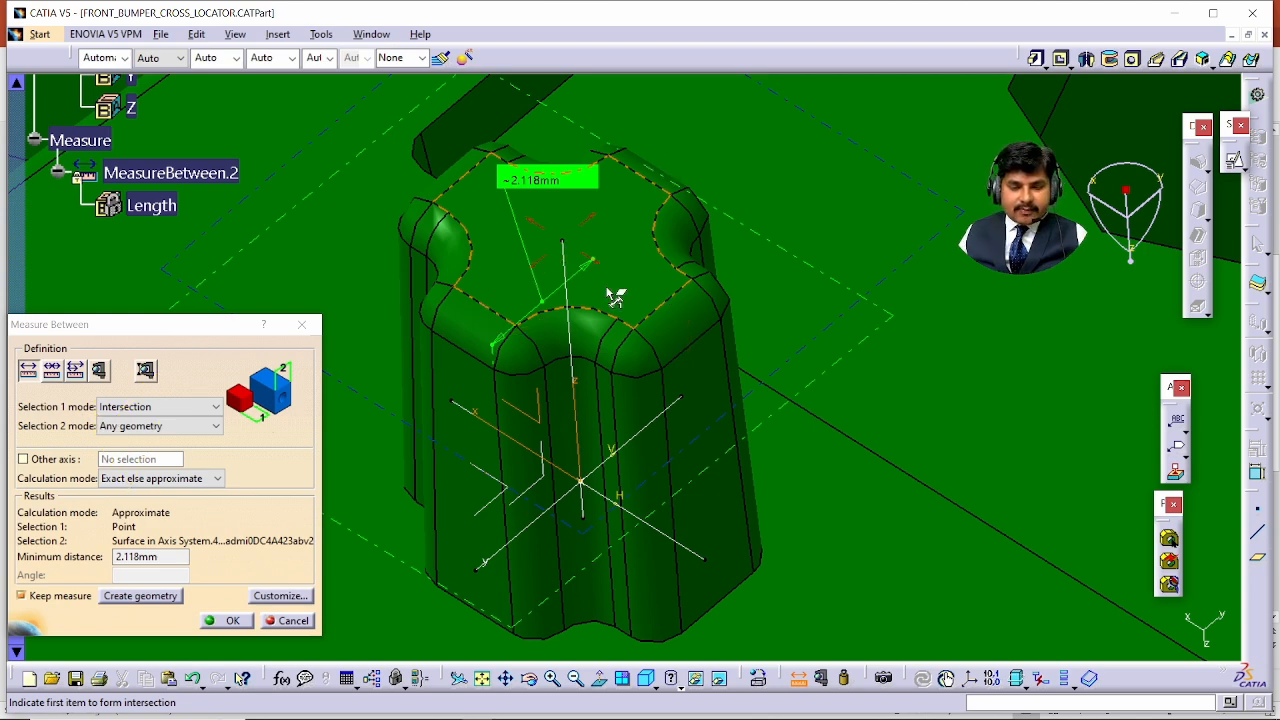
- Start a Pad from the crossed centre-line sketch, accepting its open profiles, and enable Thick with Neutral Fiber
key(Escape)
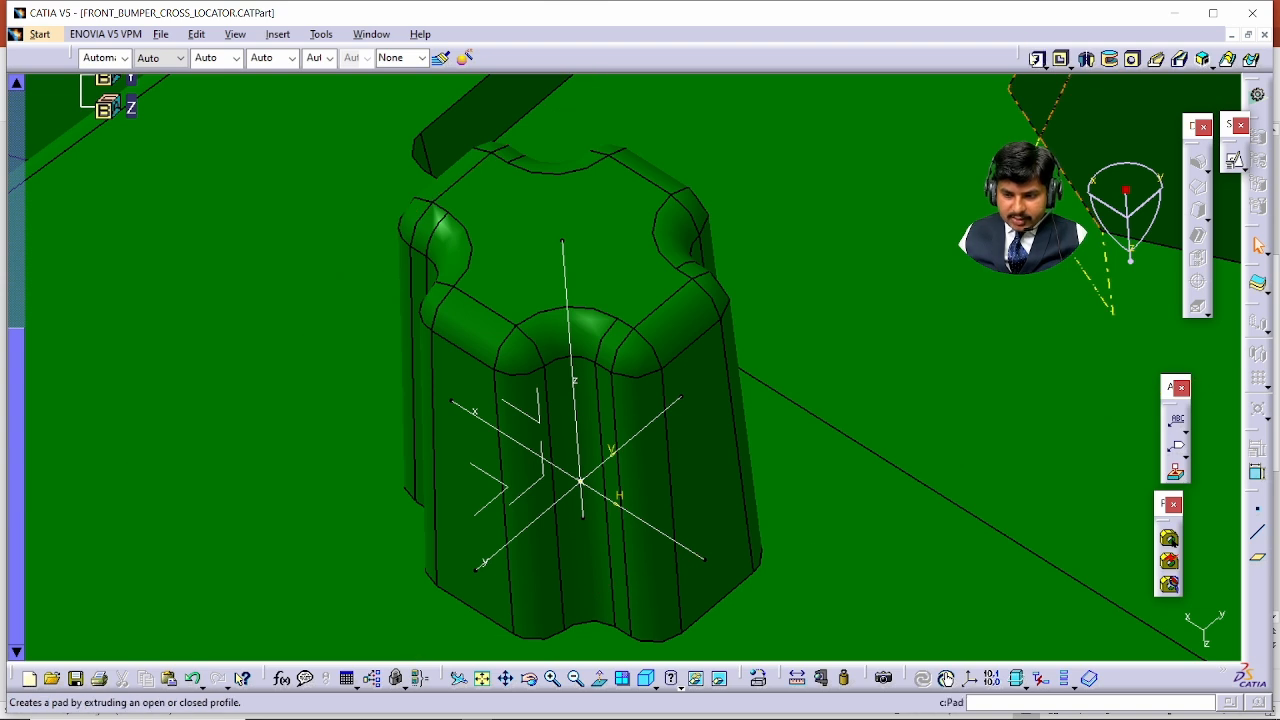
click(1039, 61)
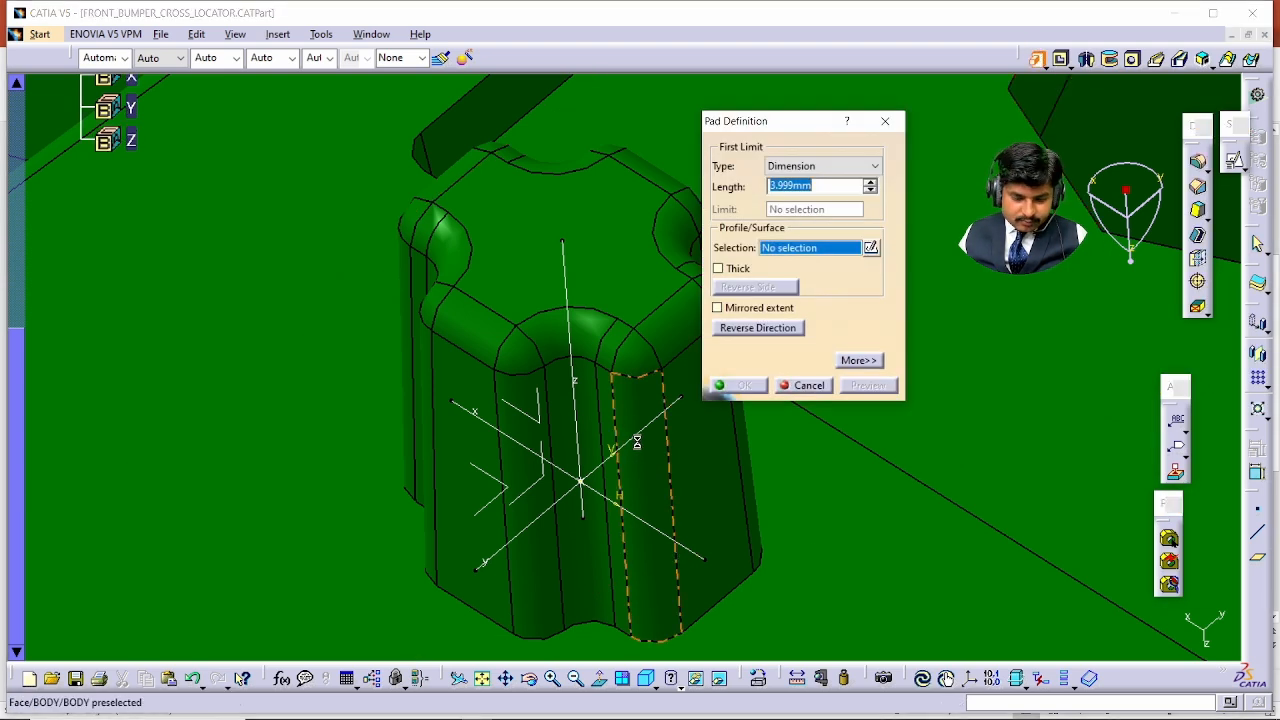
click(654, 434)
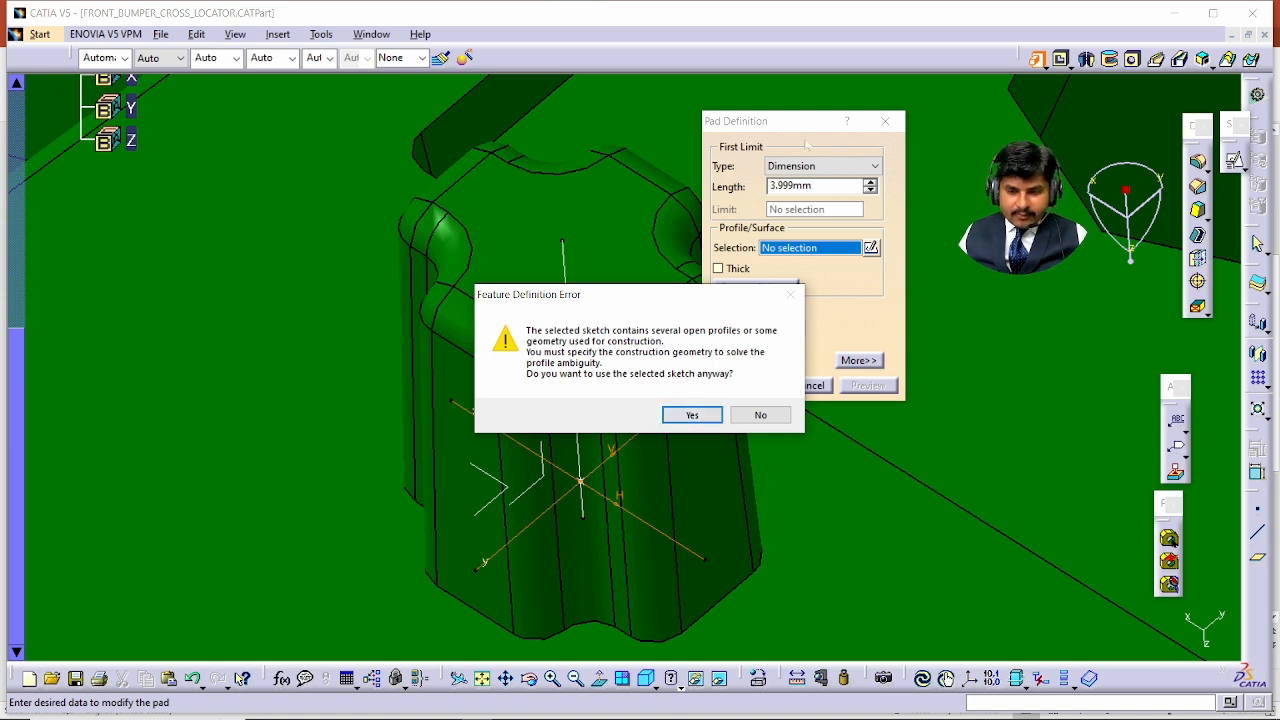
click(690, 417)
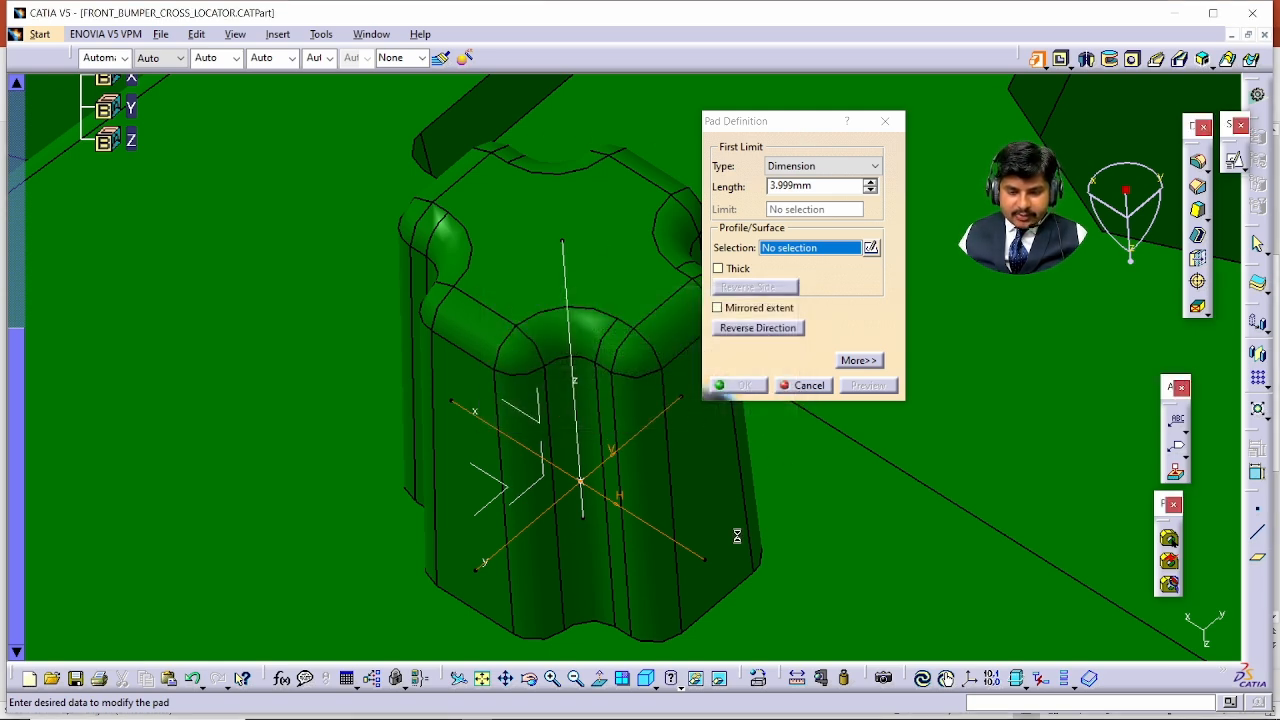
middle_drag(329, 312, 186, 300)
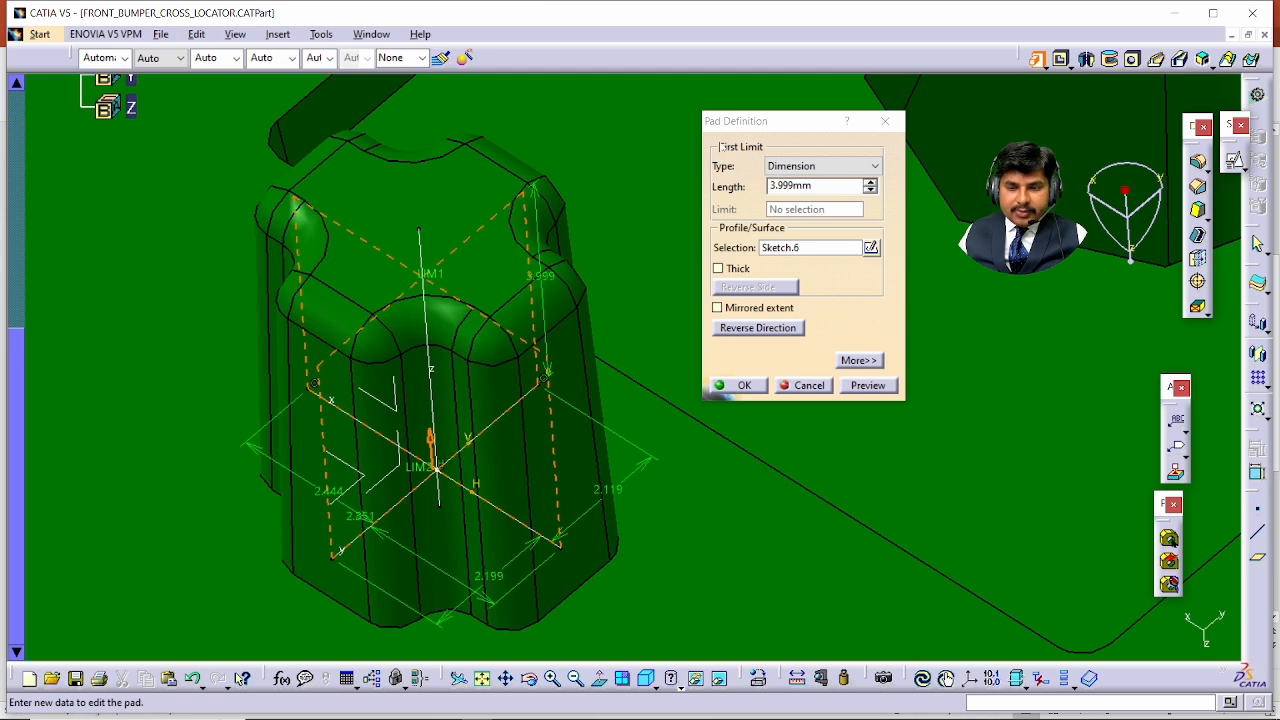
drag(789, 128, 197, 113)
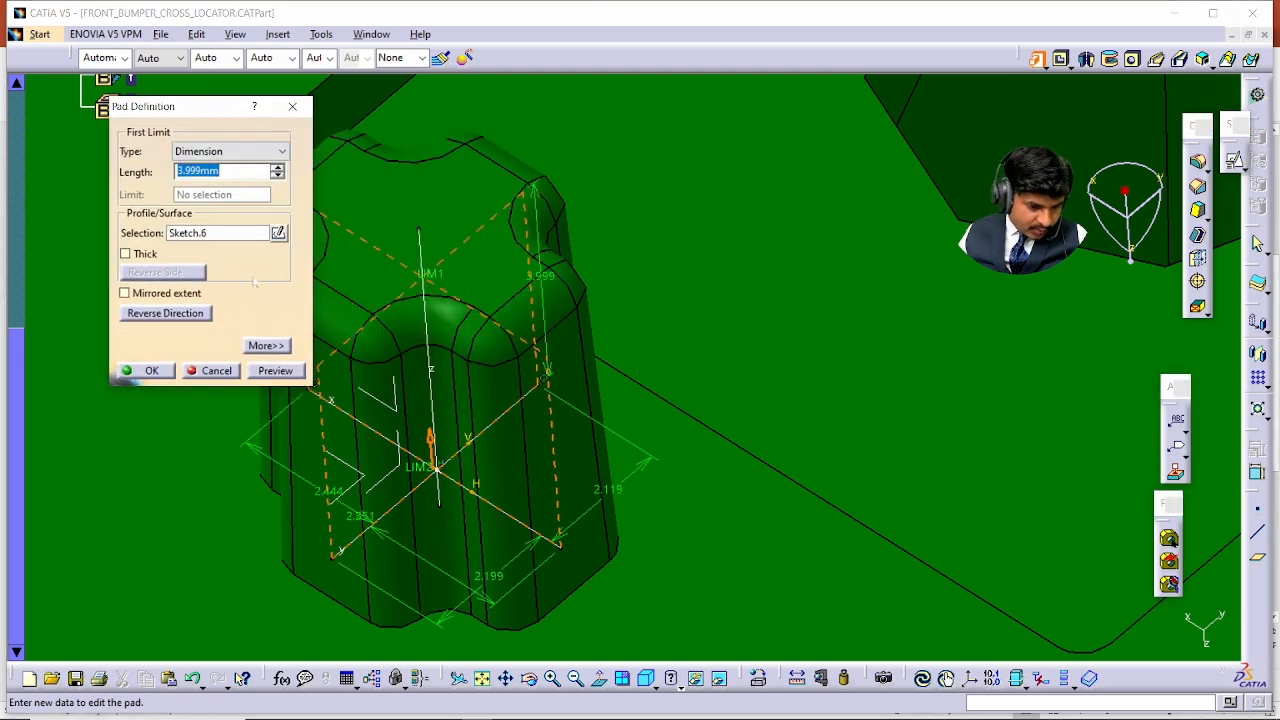
click(145, 255)
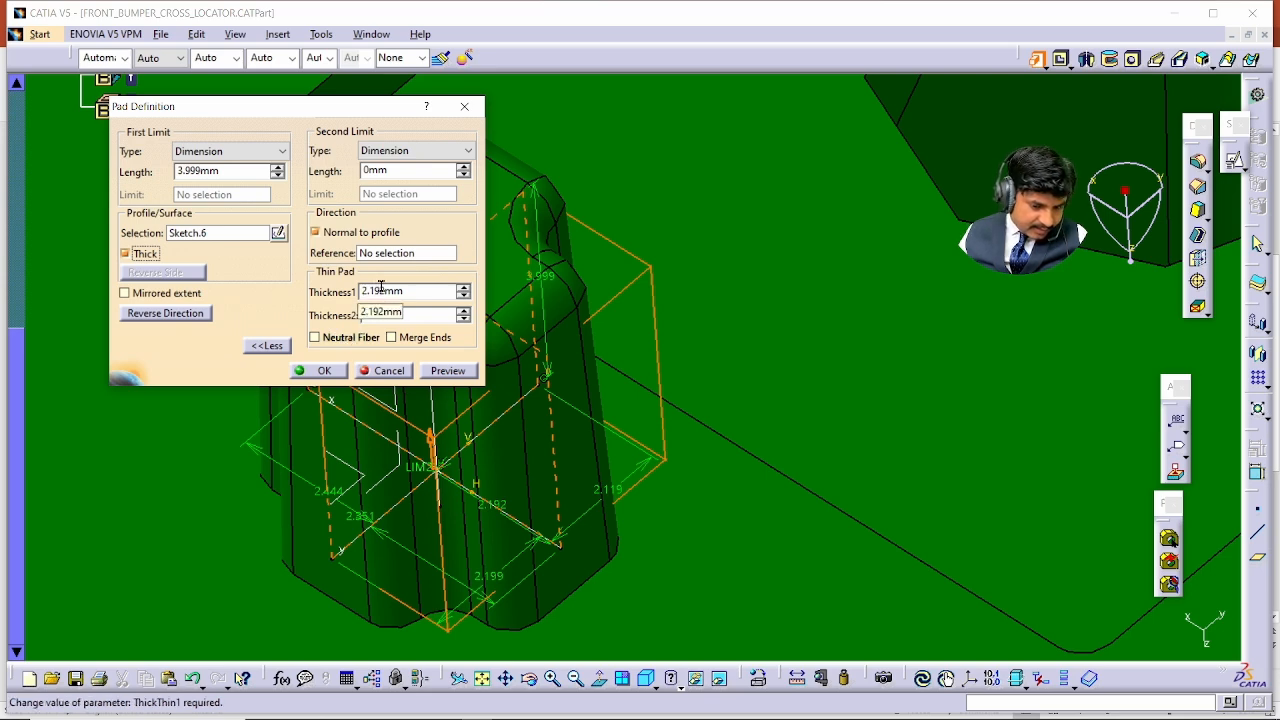
click(325, 338)
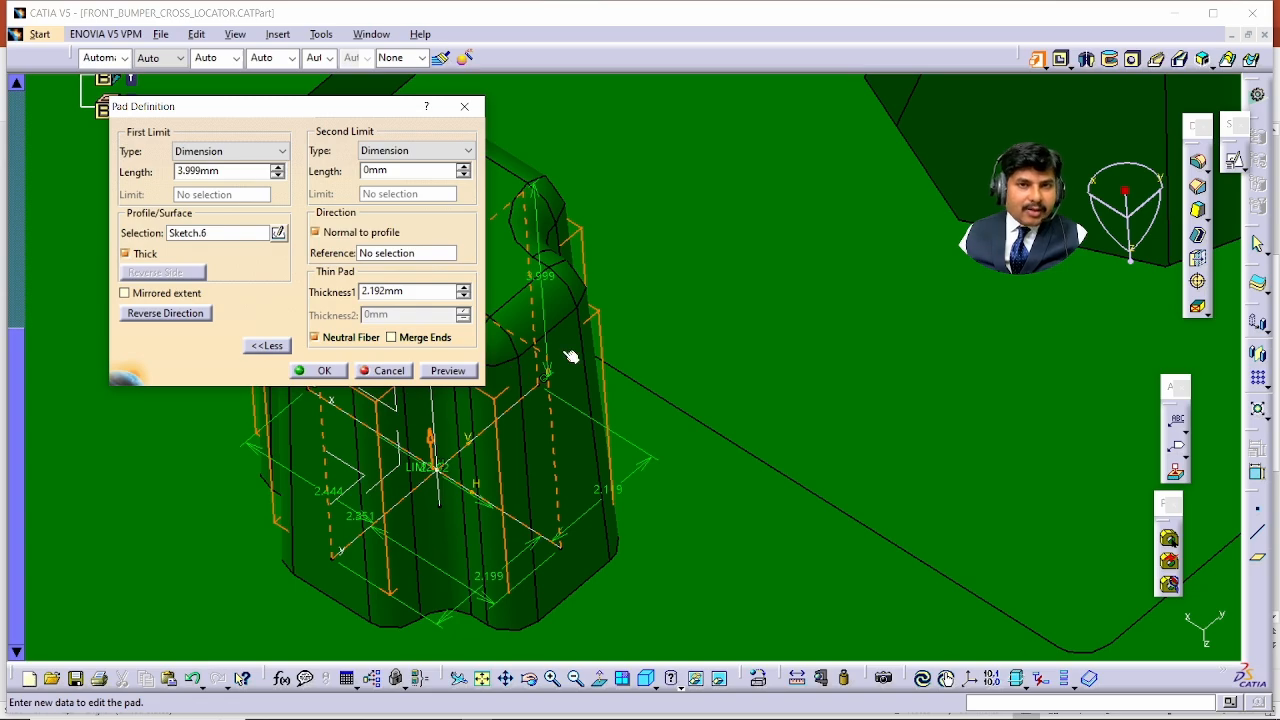
- Check the reference pad settings in PowerPoint, set the pad's second limit length to 8 mm in CATIA and create the pad
key(alt+Tab)
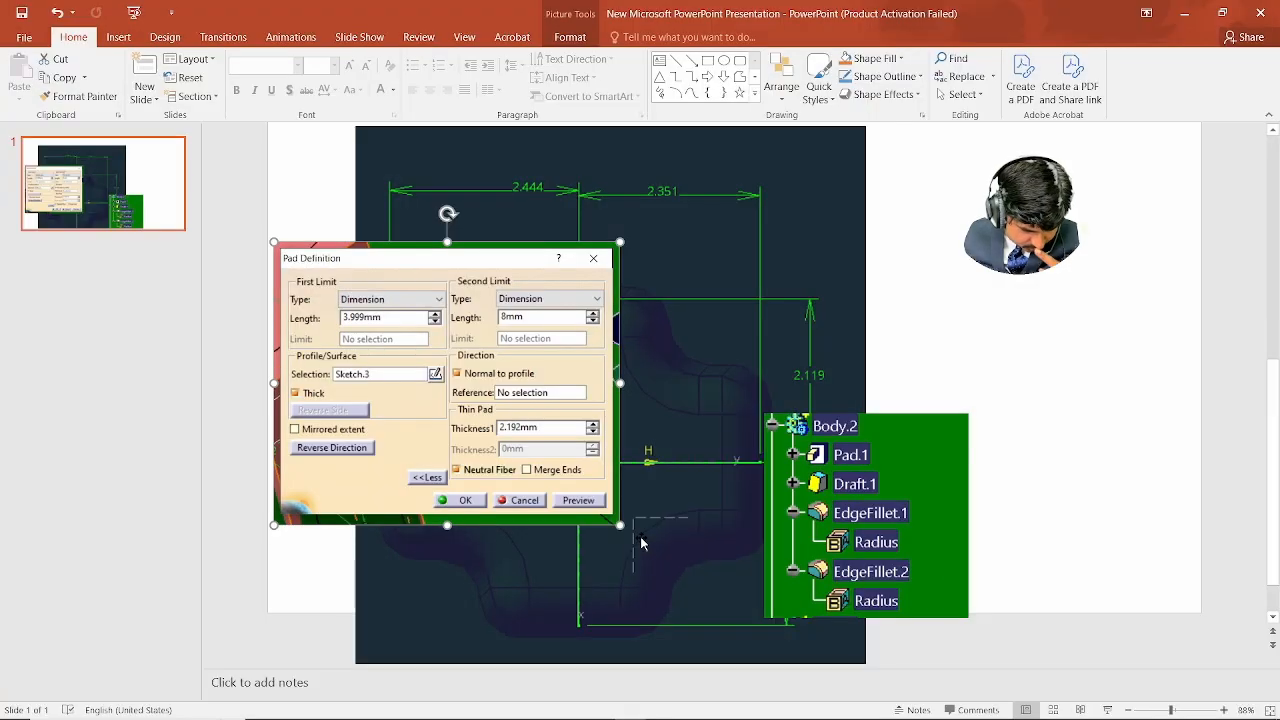
key(alt+Tab)
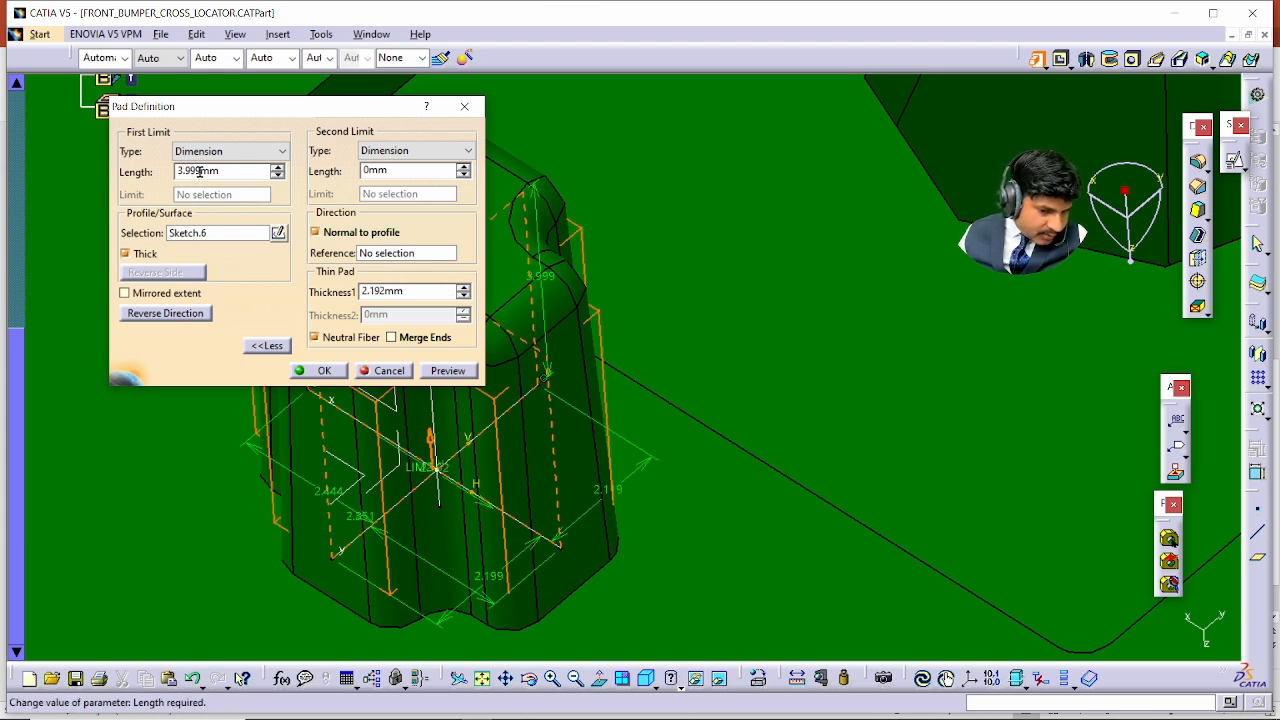
double_click(391, 172)
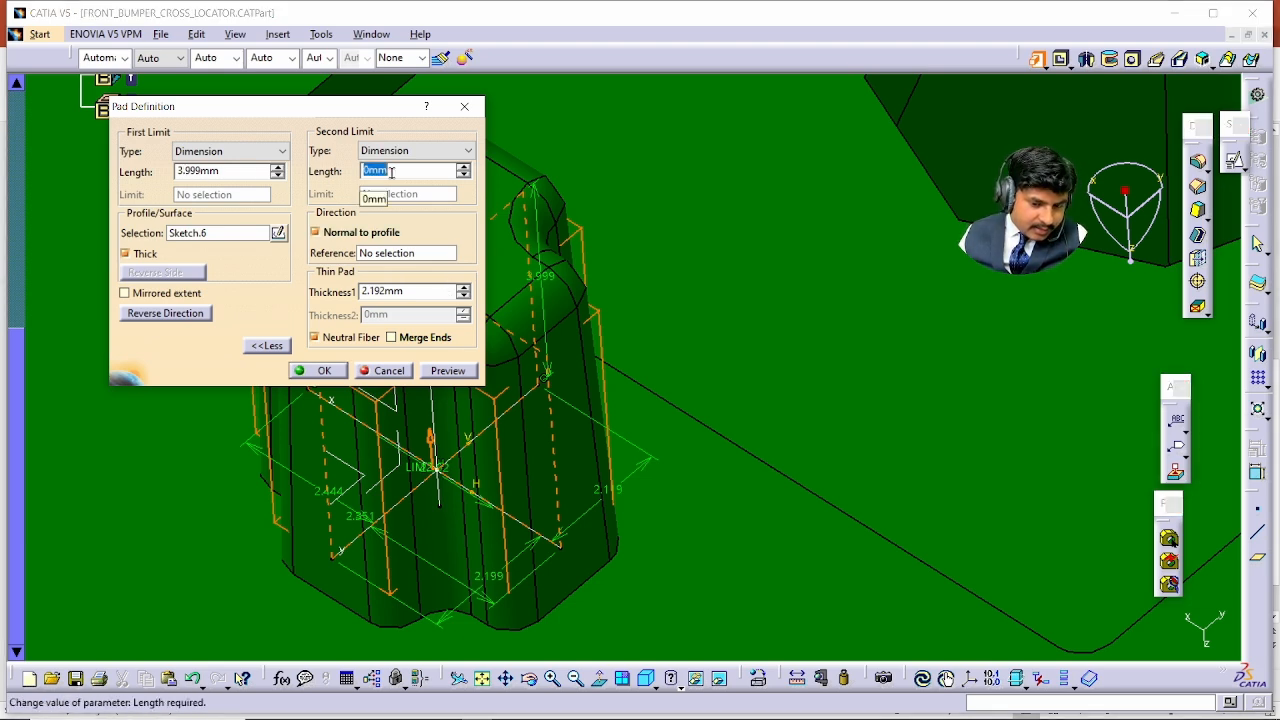
text(8)
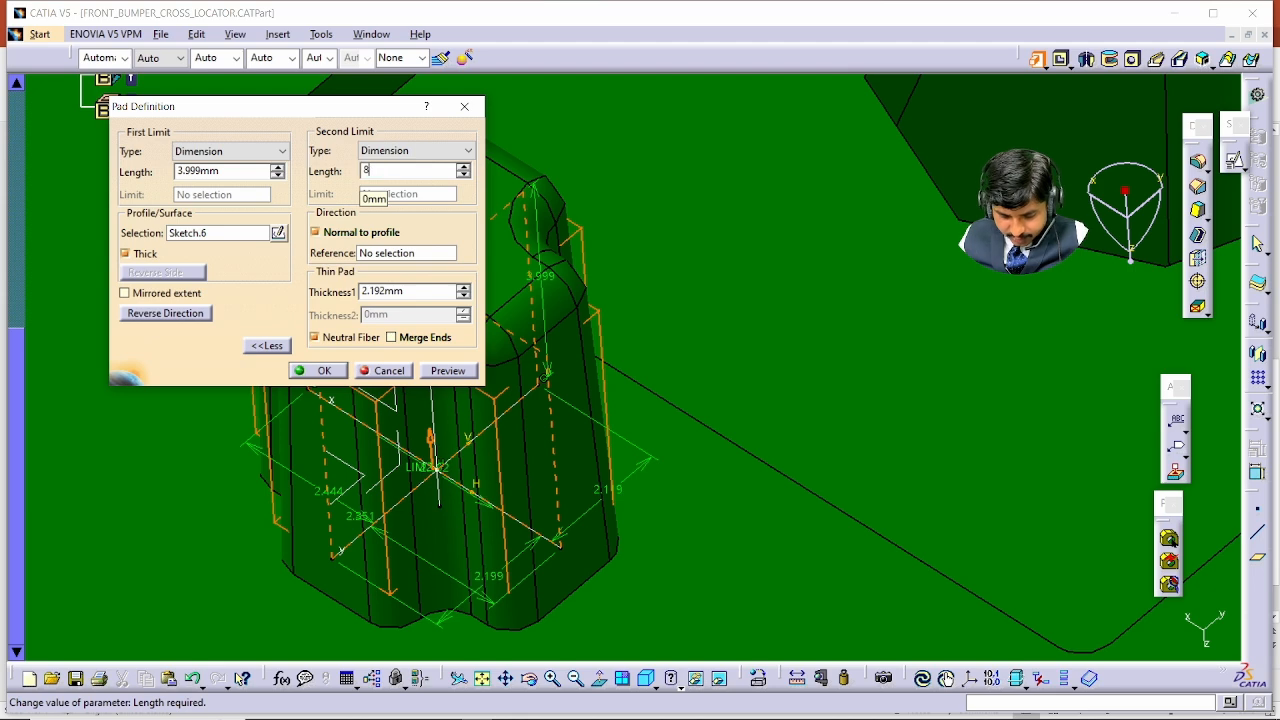
click(437, 372)
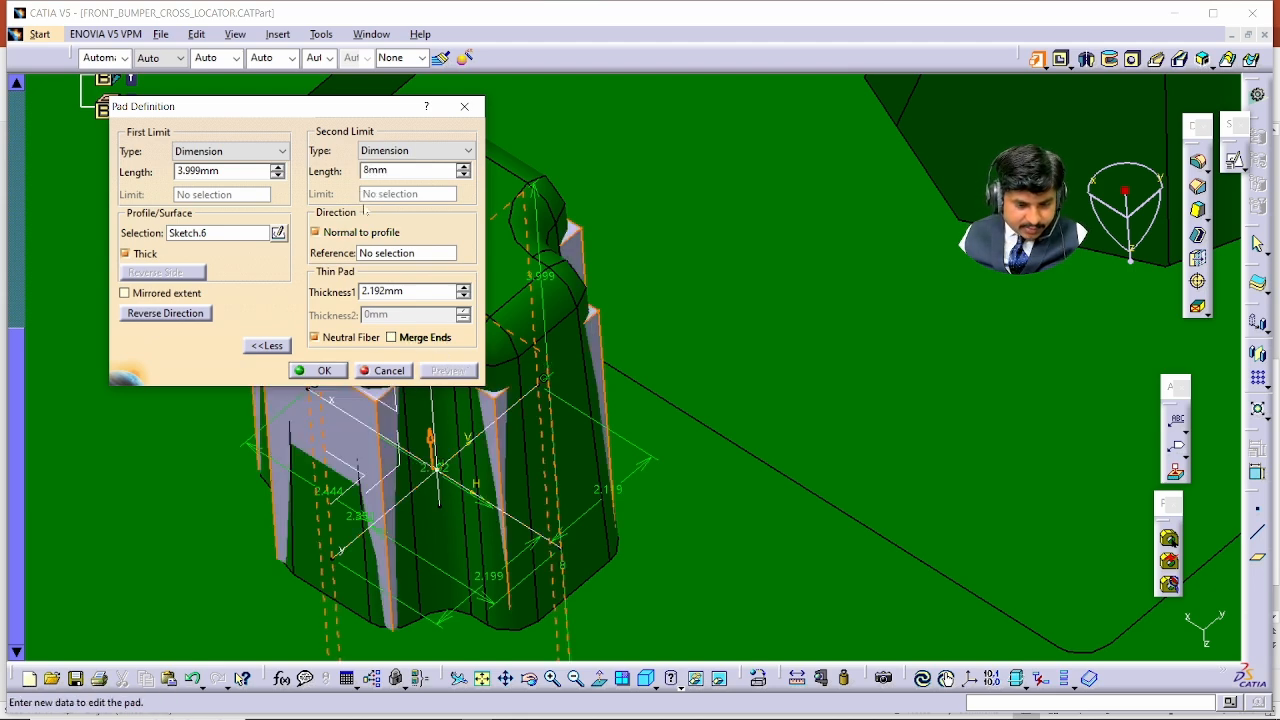
drag(291, 112, 198, 336)
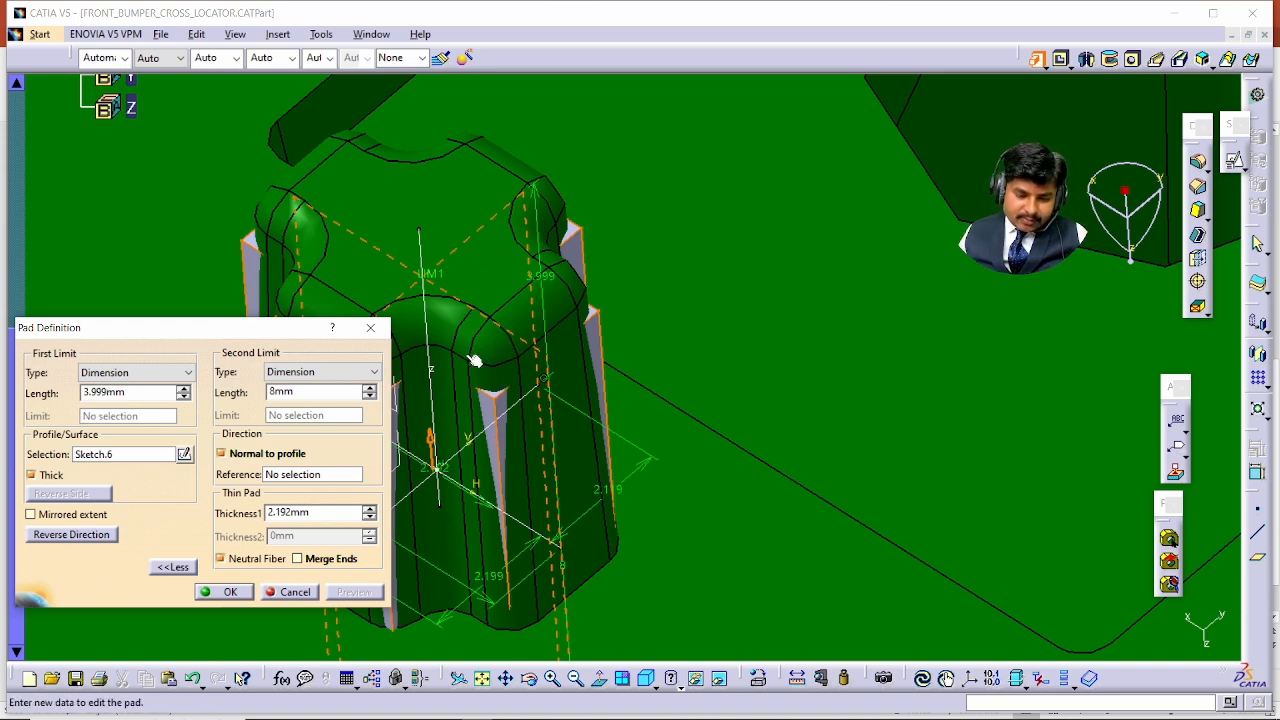
click(224, 593)
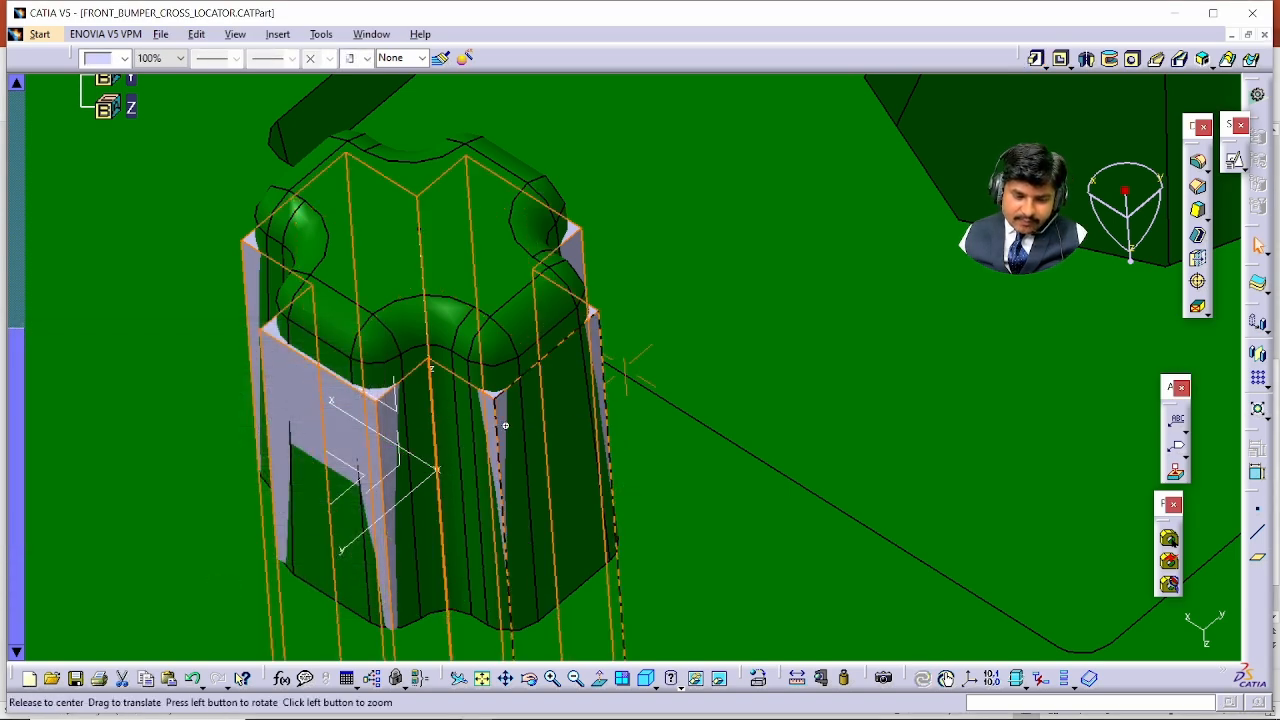
- Measure the minimum distance from the original locator's top face to the origin point, using any geometry for both selections
middle_drag(508, 428, 570, 368)
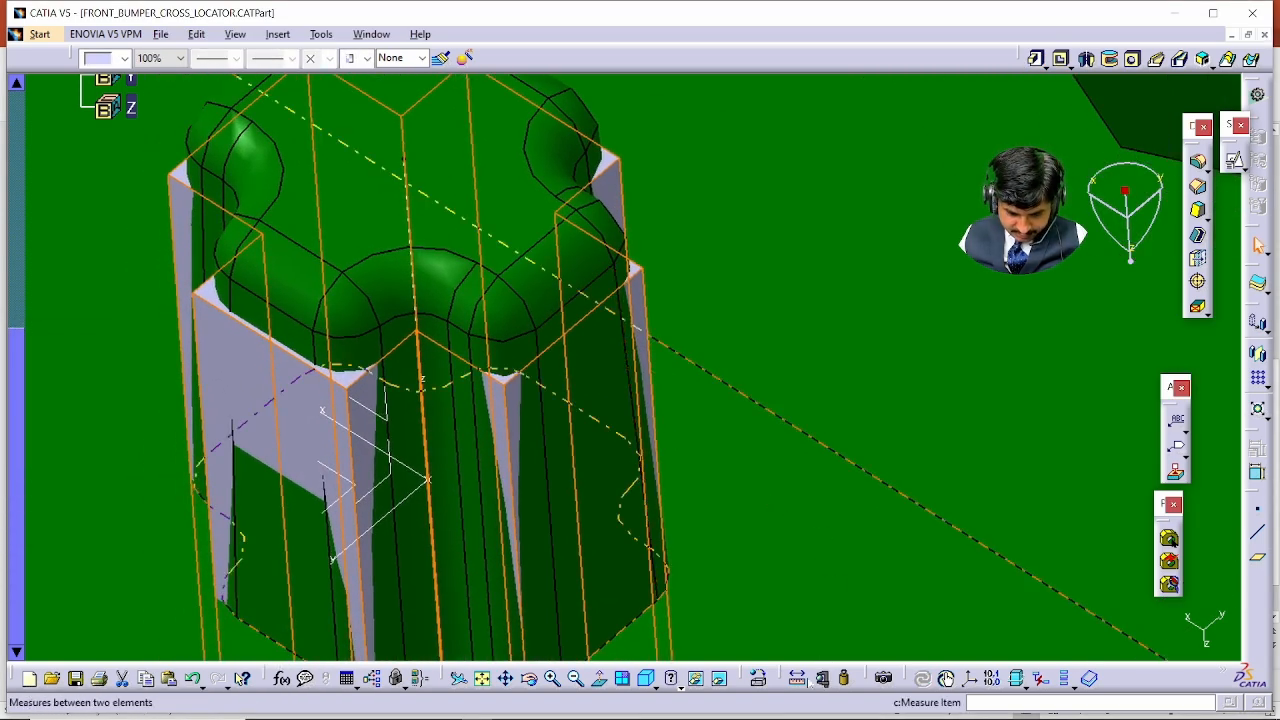
click(797, 678)
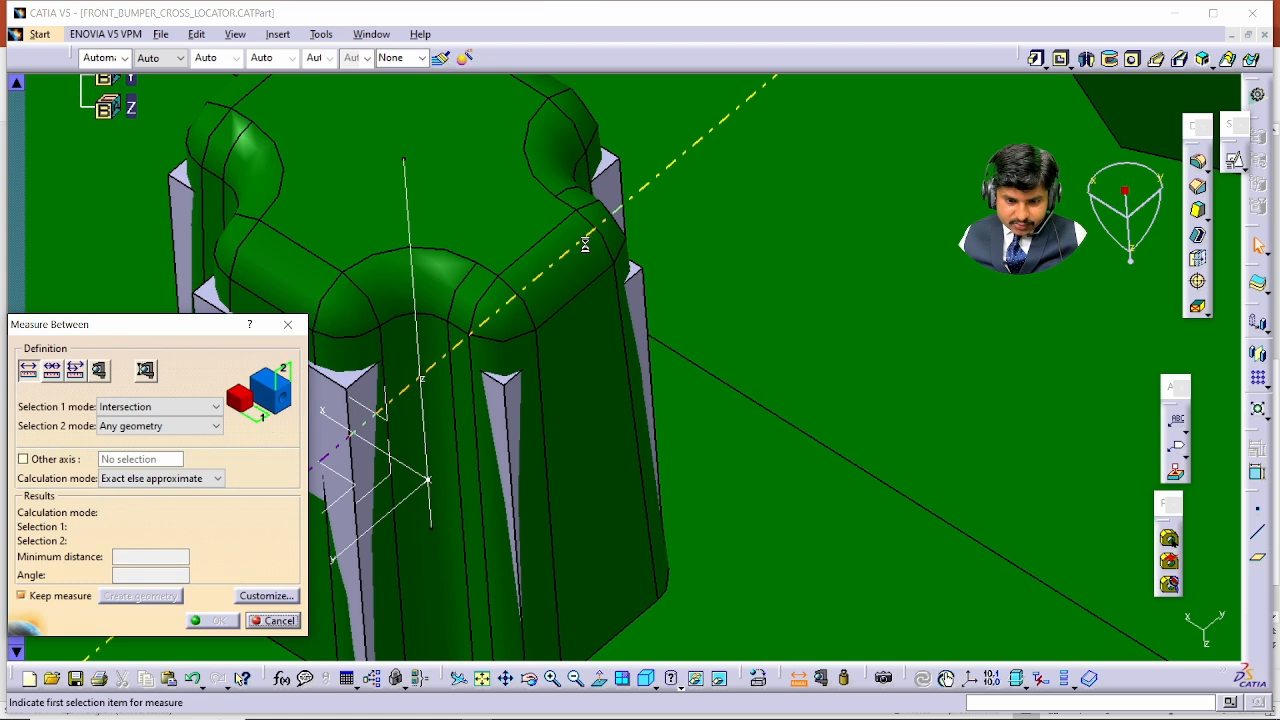
click(121, 406)
click(129, 424)
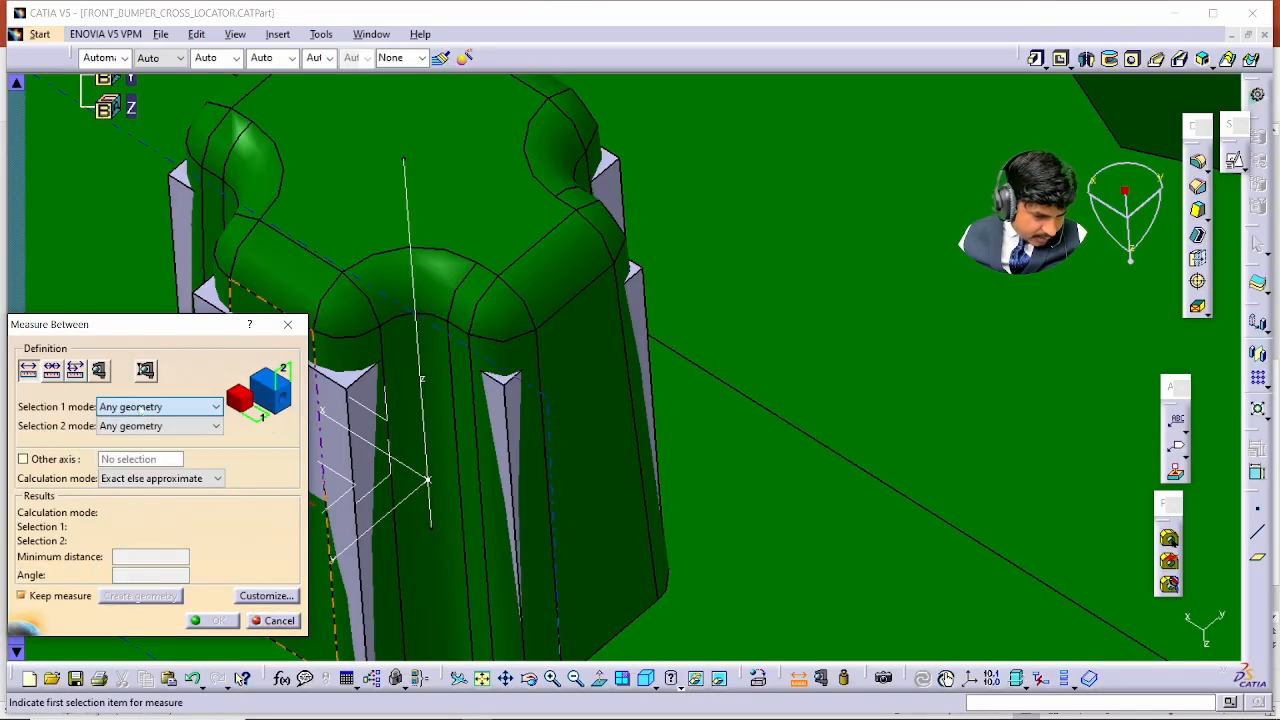
click(318, 204)
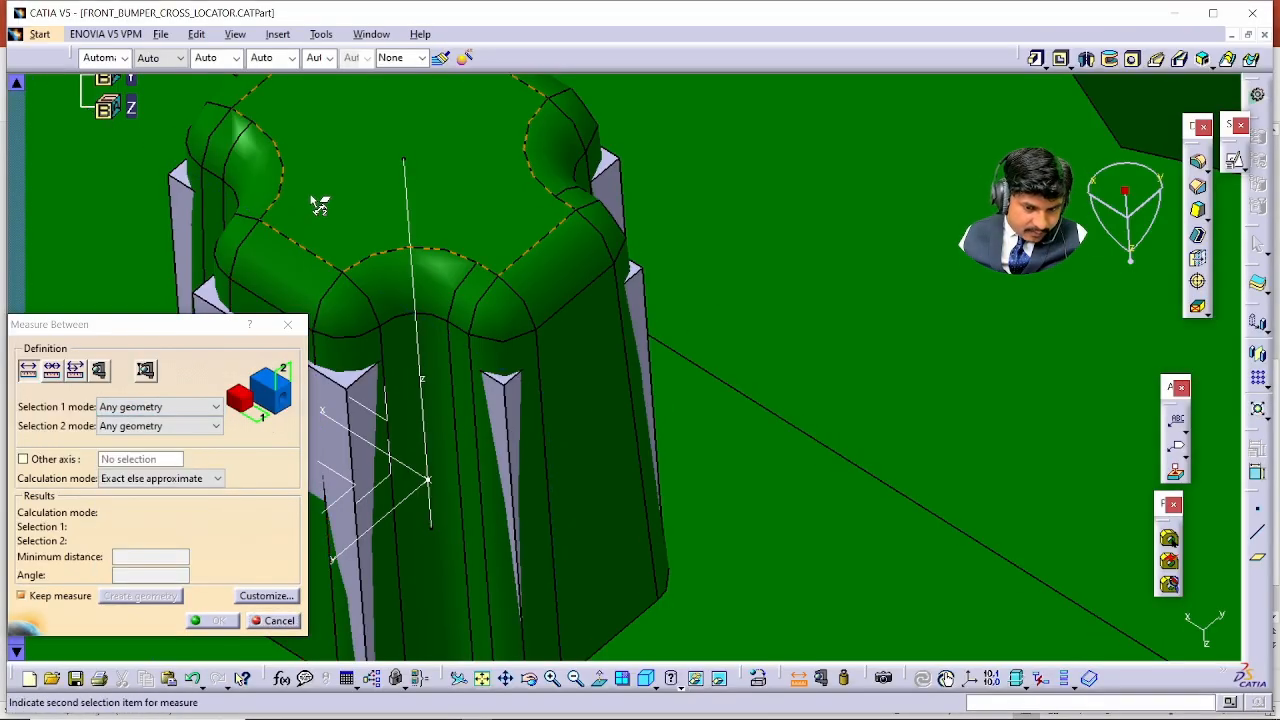
click(429, 481)
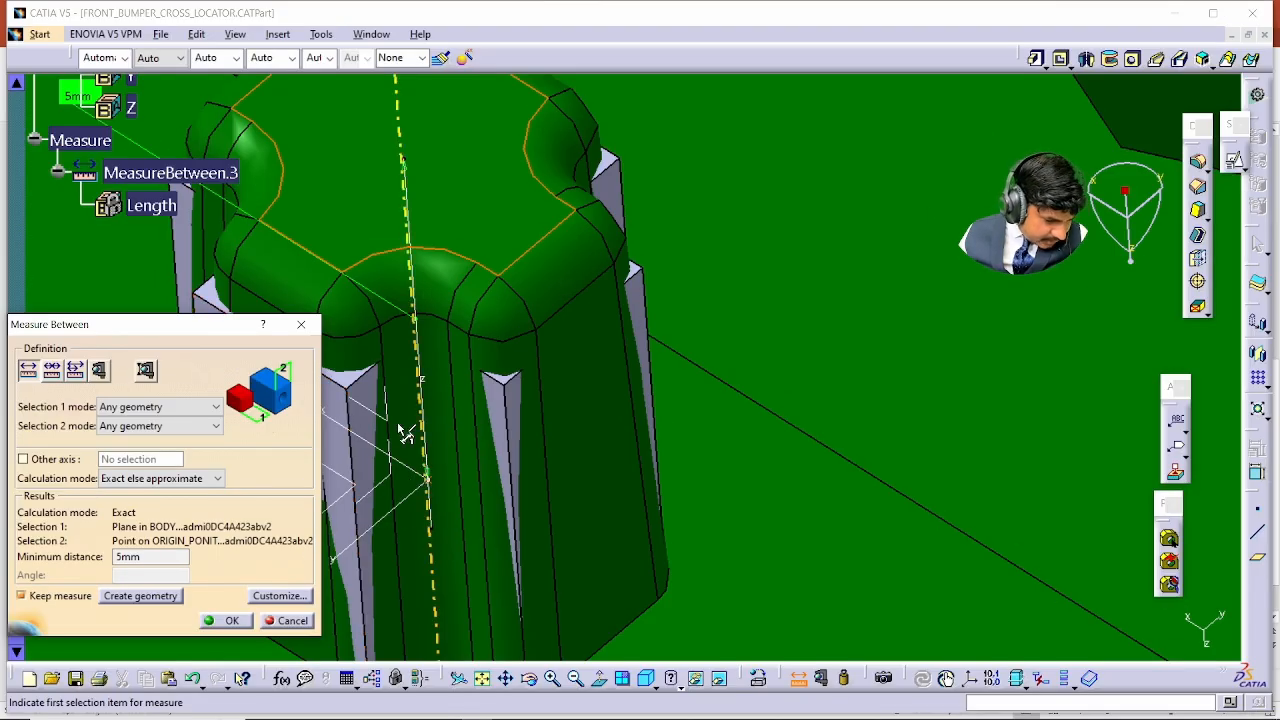
key(Escape)
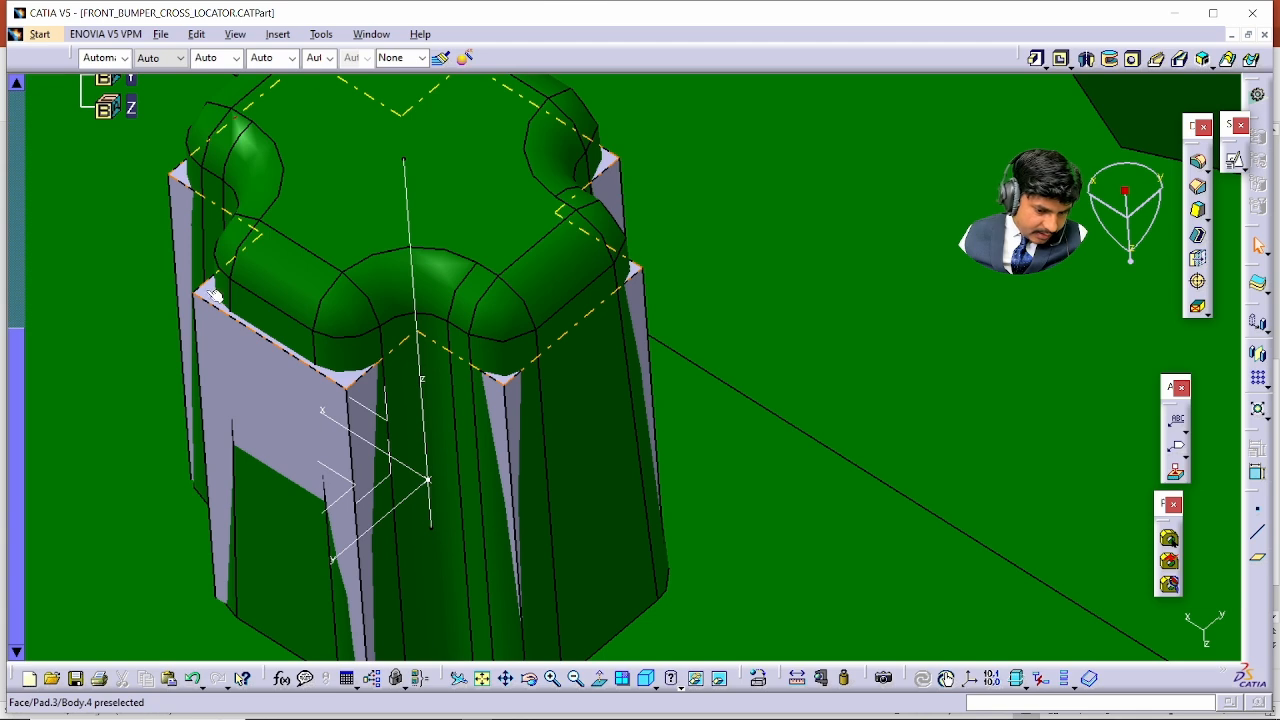
- Set the first limit length of the new cross pad to 5 mm
double_click(213, 295)
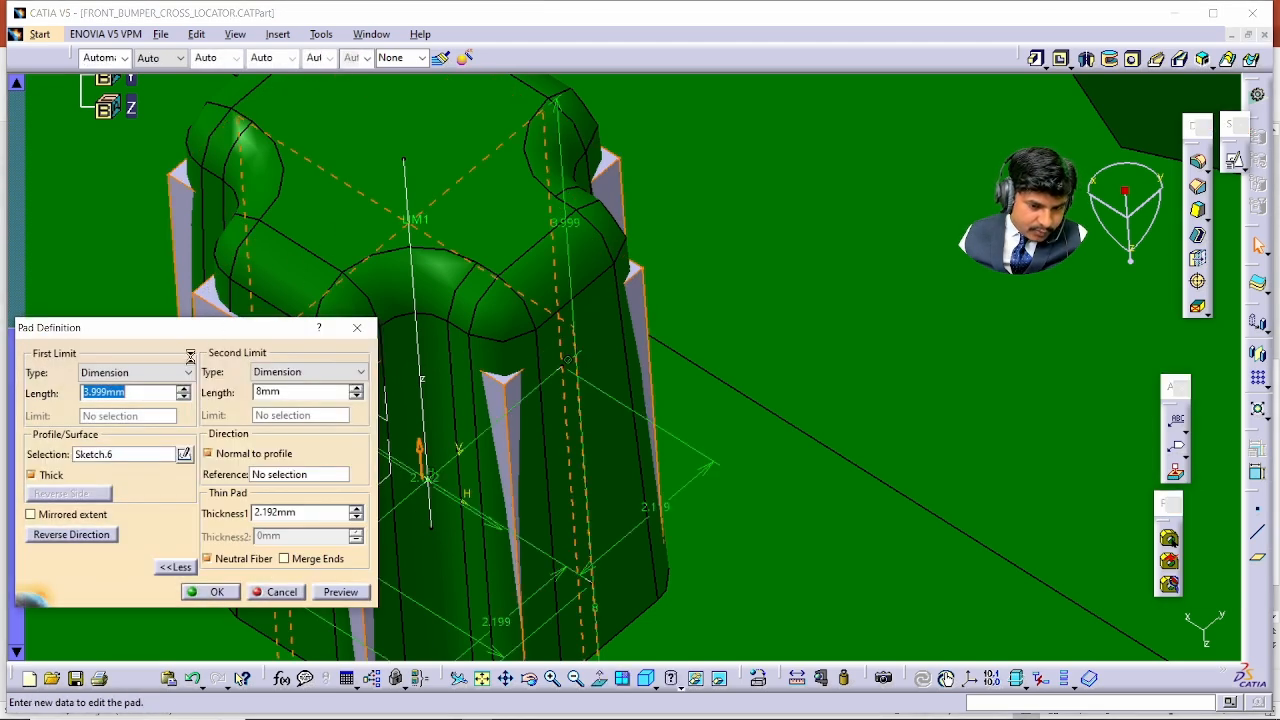
text(5)
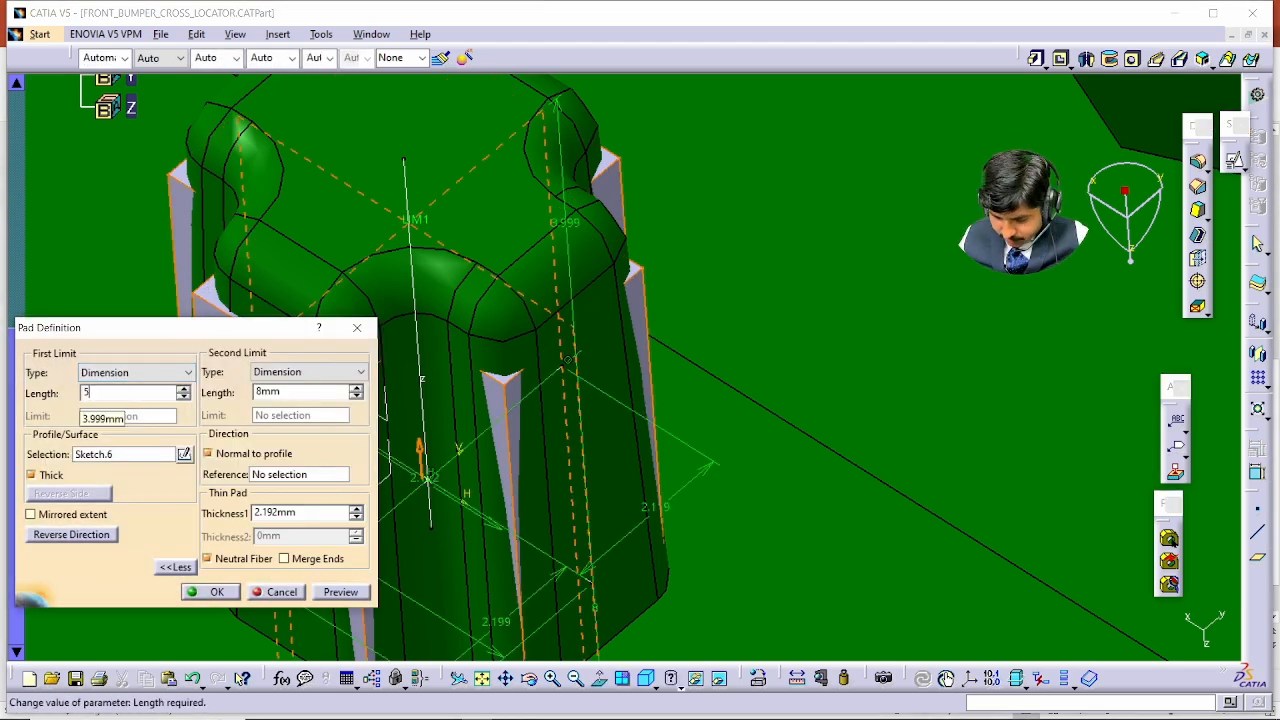
key(Return)
click(134, 400)
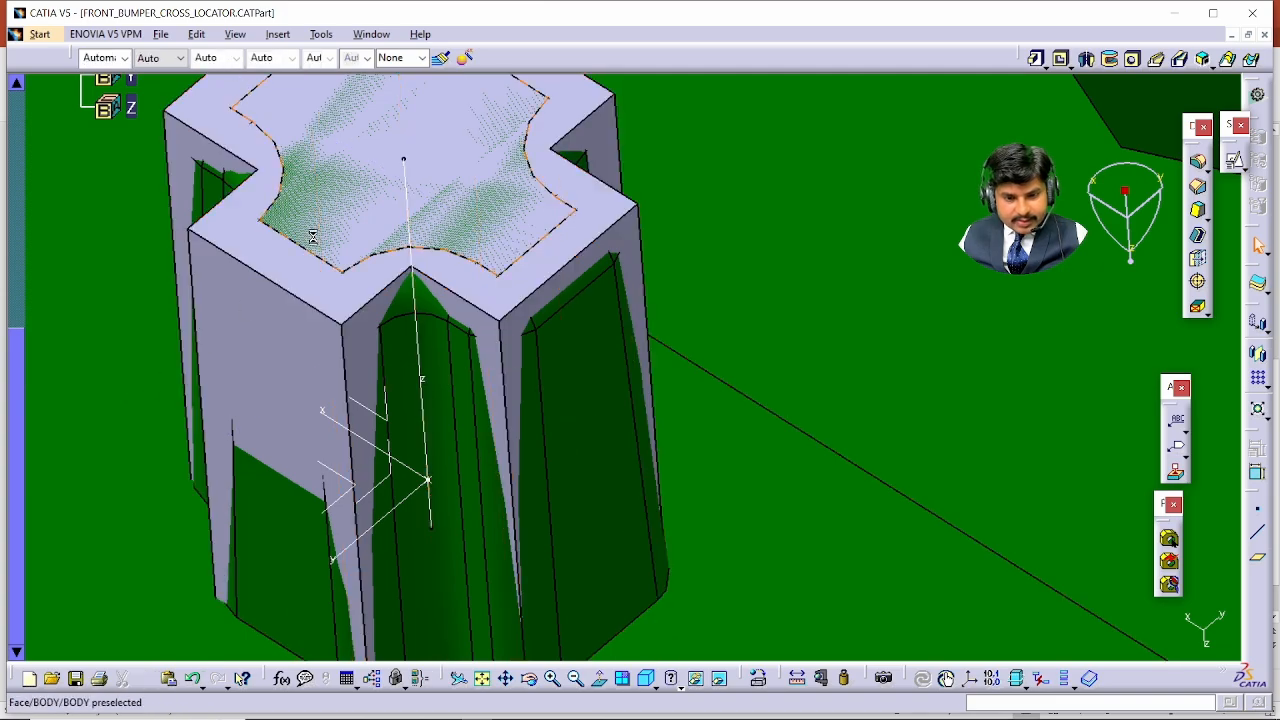
middle_drag(312, 237, 251, 427)
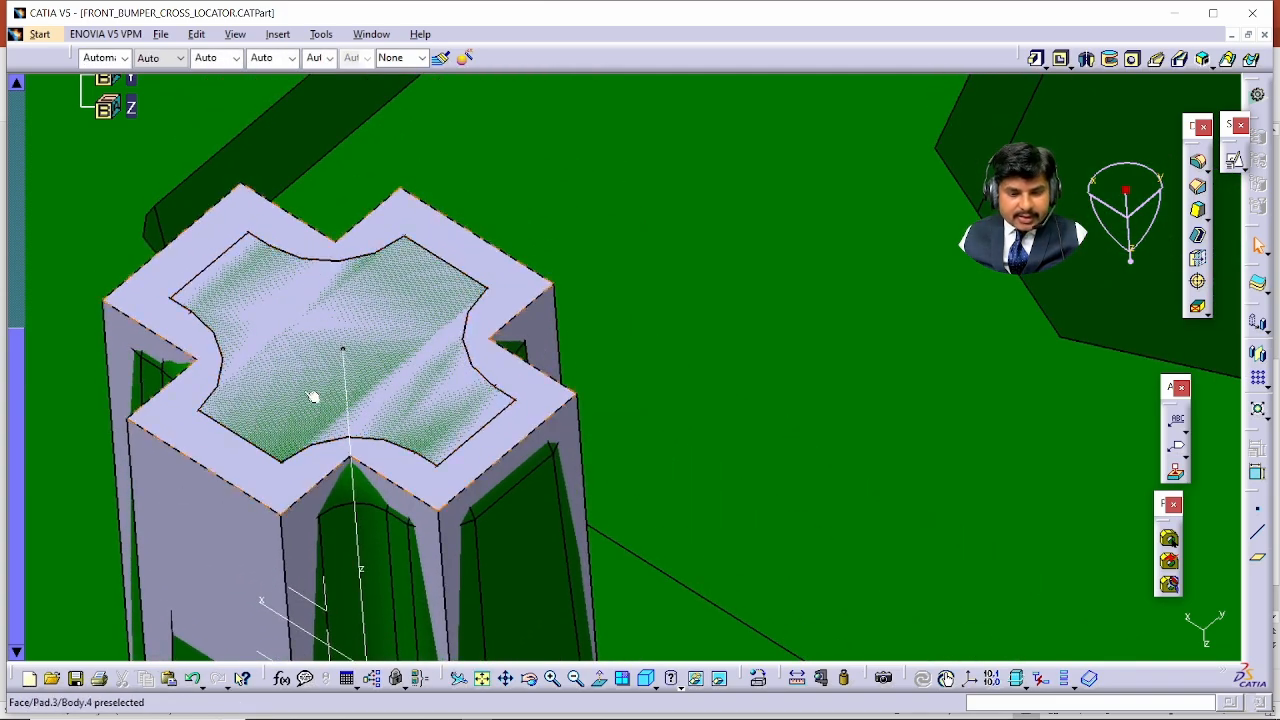
middle_drag(314, 394, 737, 274)
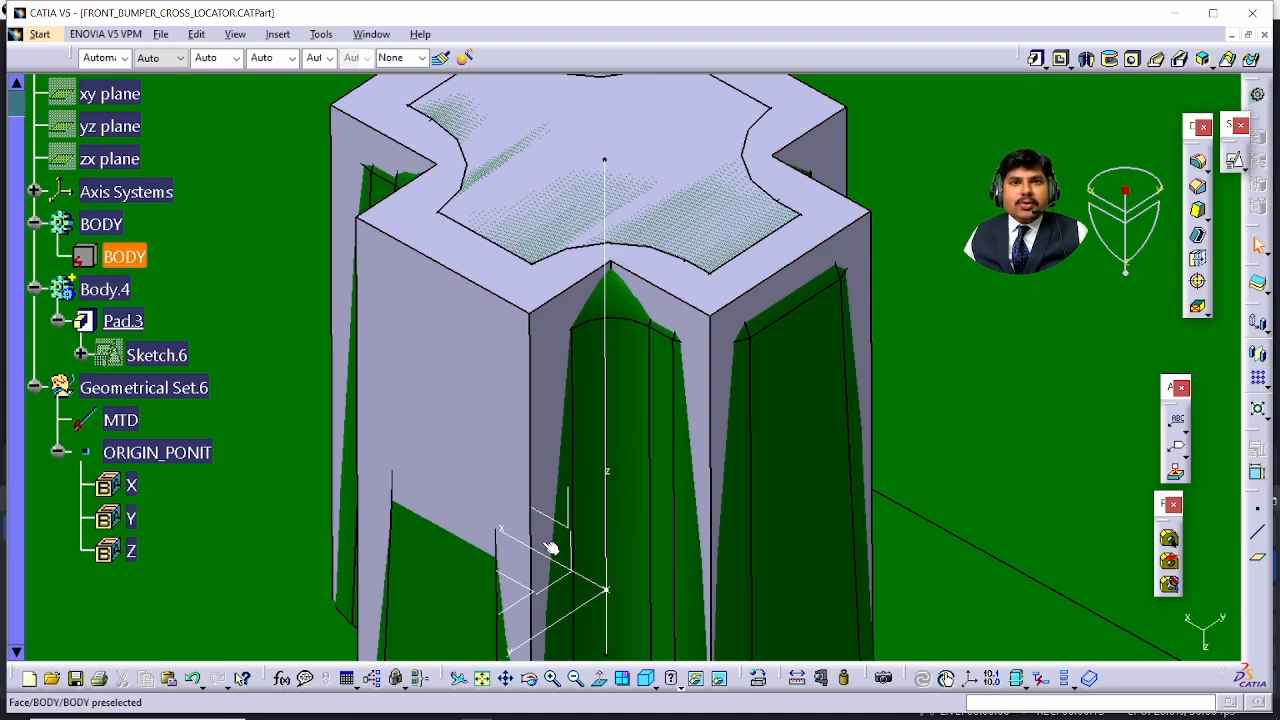
- Hide the new cross pad and measure the angle between the original locator's top face and its adjoining side face
middle_drag(720, 200, 629, 281)
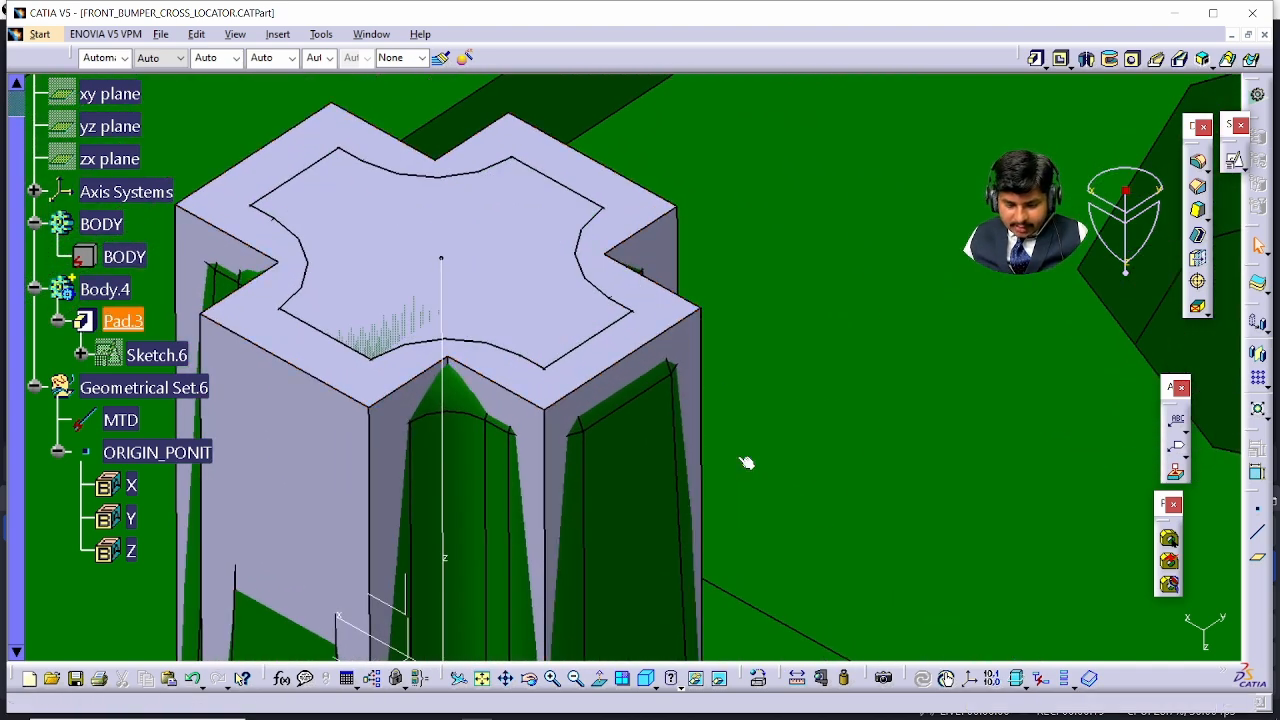
click(797, 678)
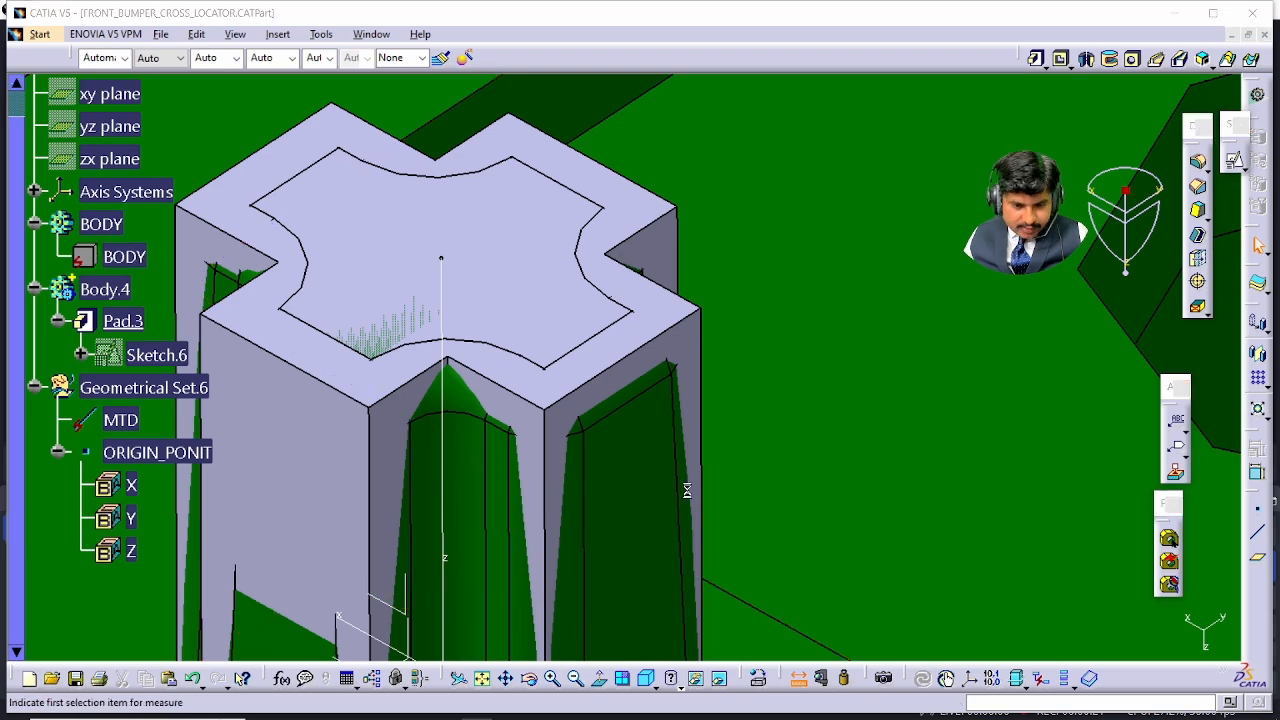
middle_drag(556, 353, 596, 299)
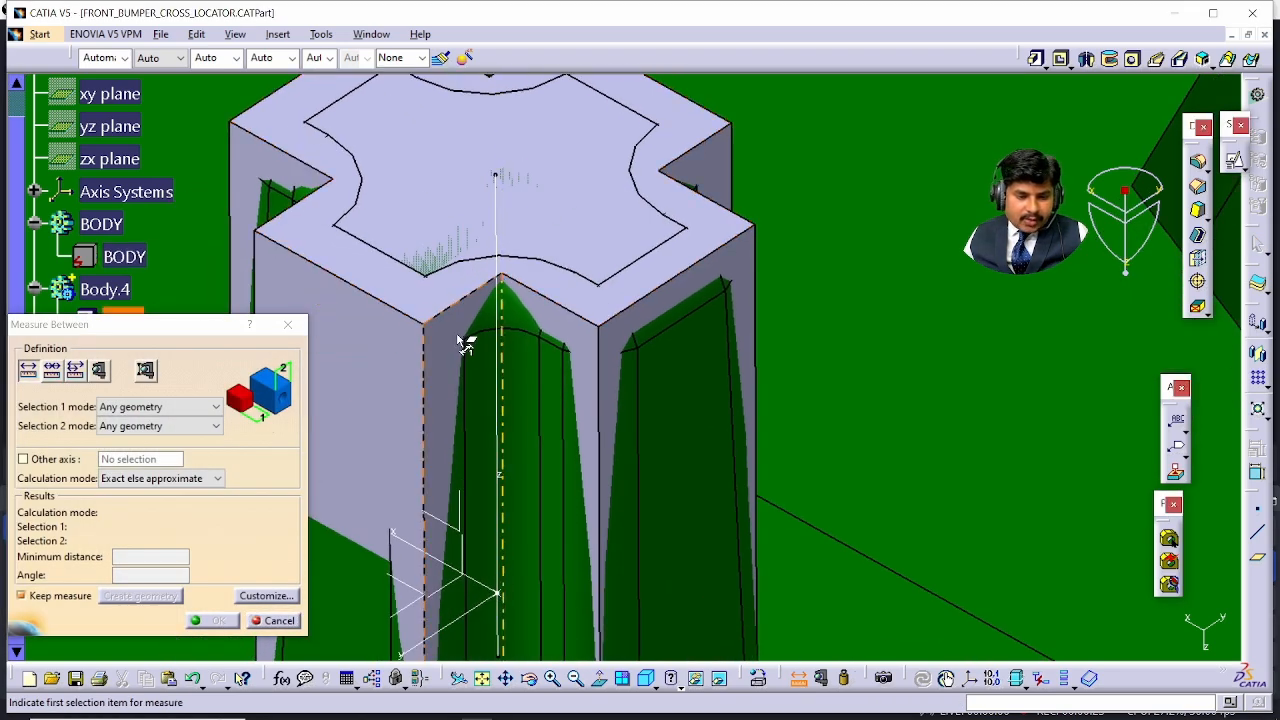
right_click(297, 297)
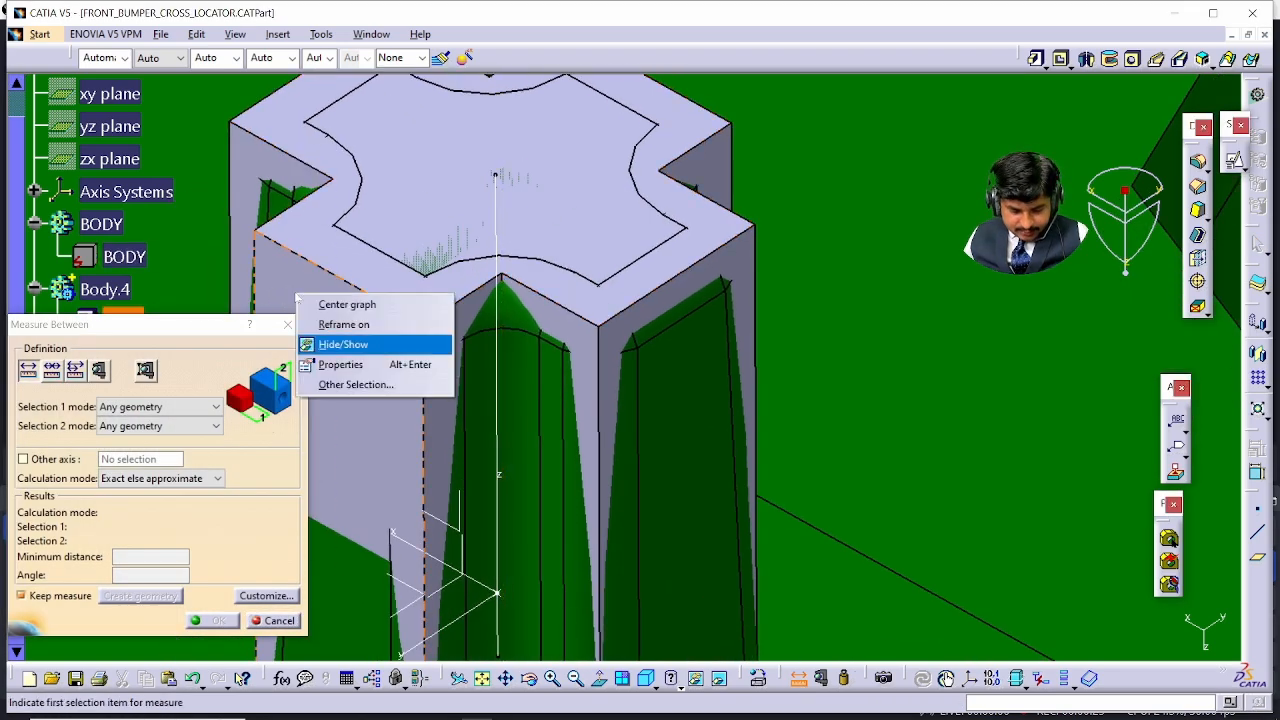
click(335, 344)
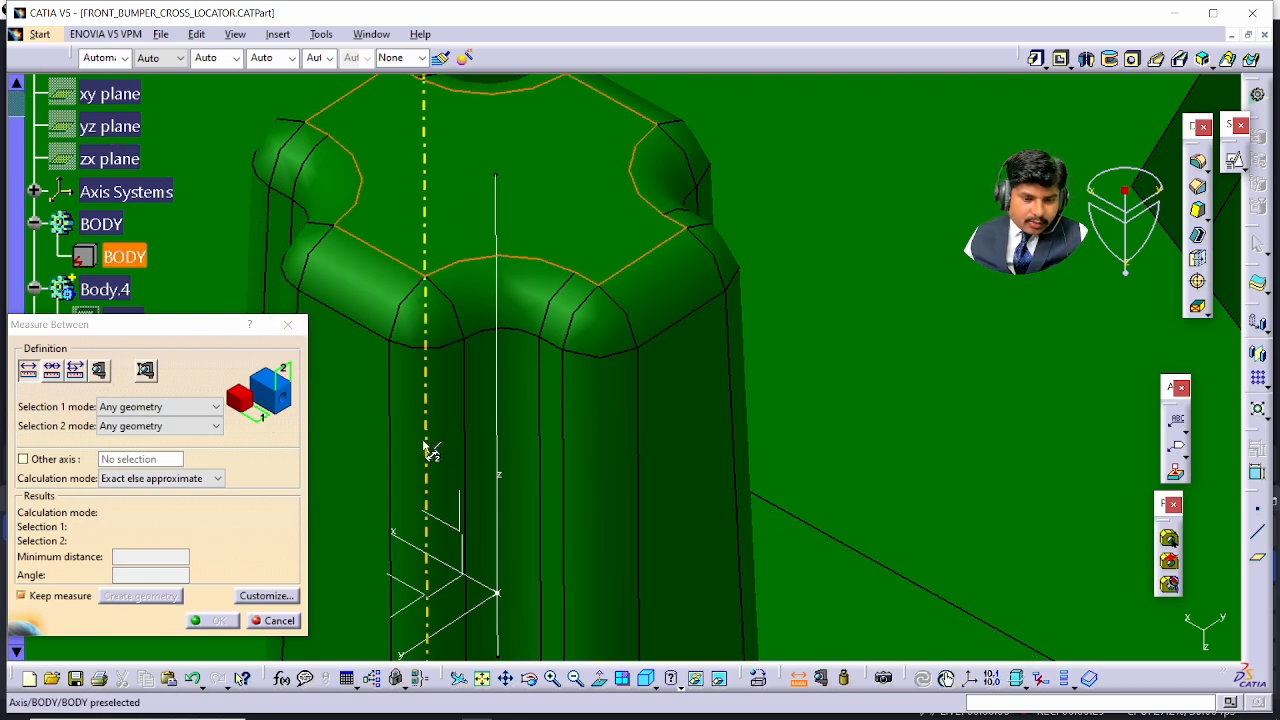
click(349, 430)
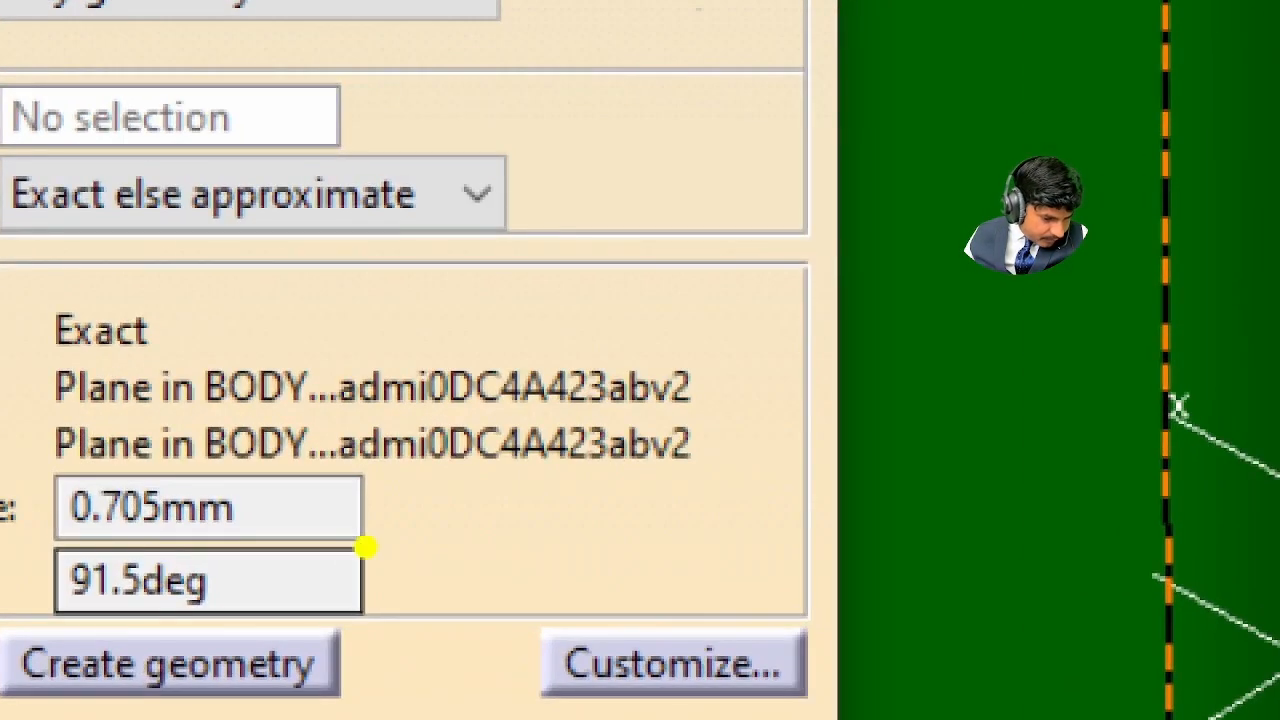
mouse_move(350, 512)
mouse_down()
mouse_move(5, 445)
mouse_move(371, 700)
mouse_move(614, 514)
mouse_move(631, 519)
mouse_up()
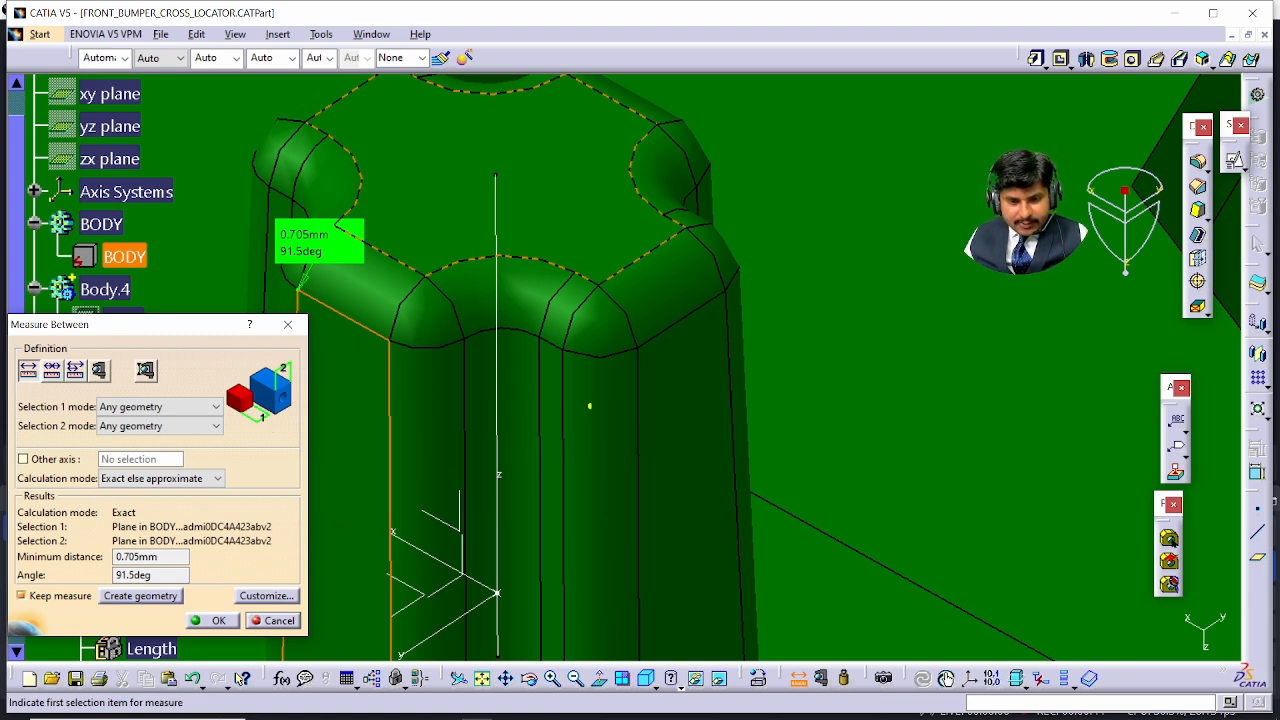
drag(712, 391, 699, 547)
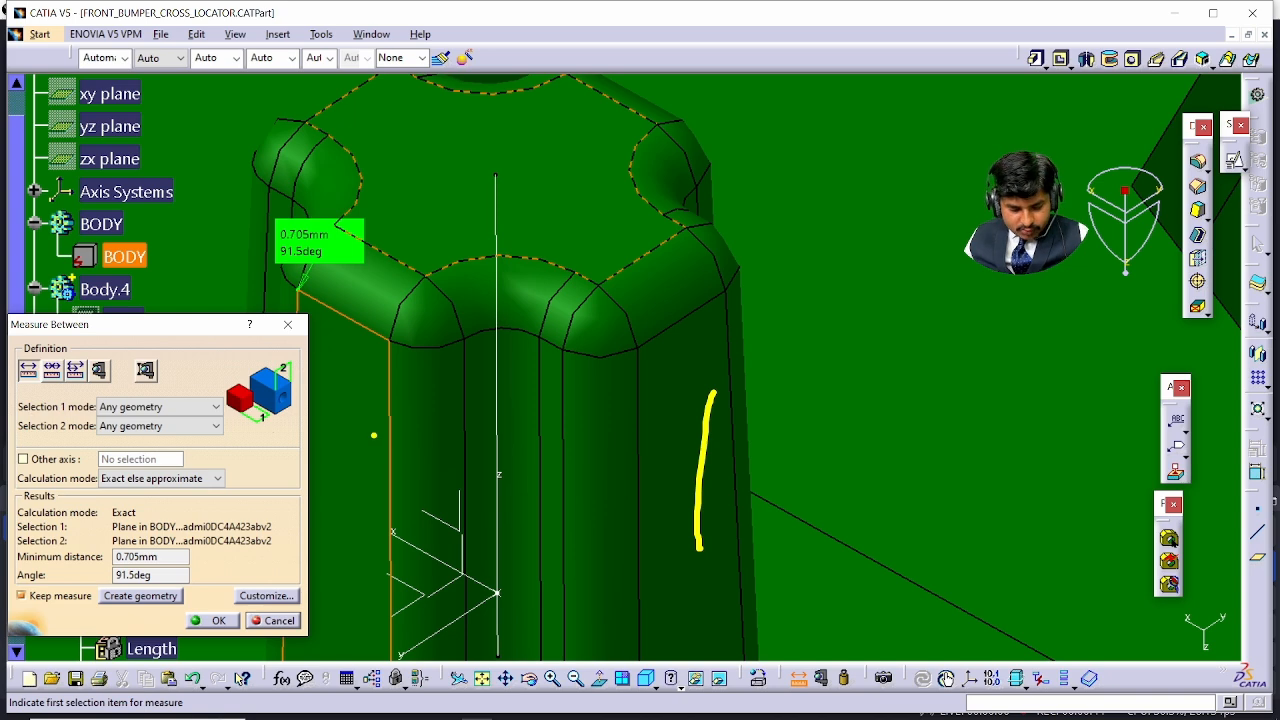
text(R)
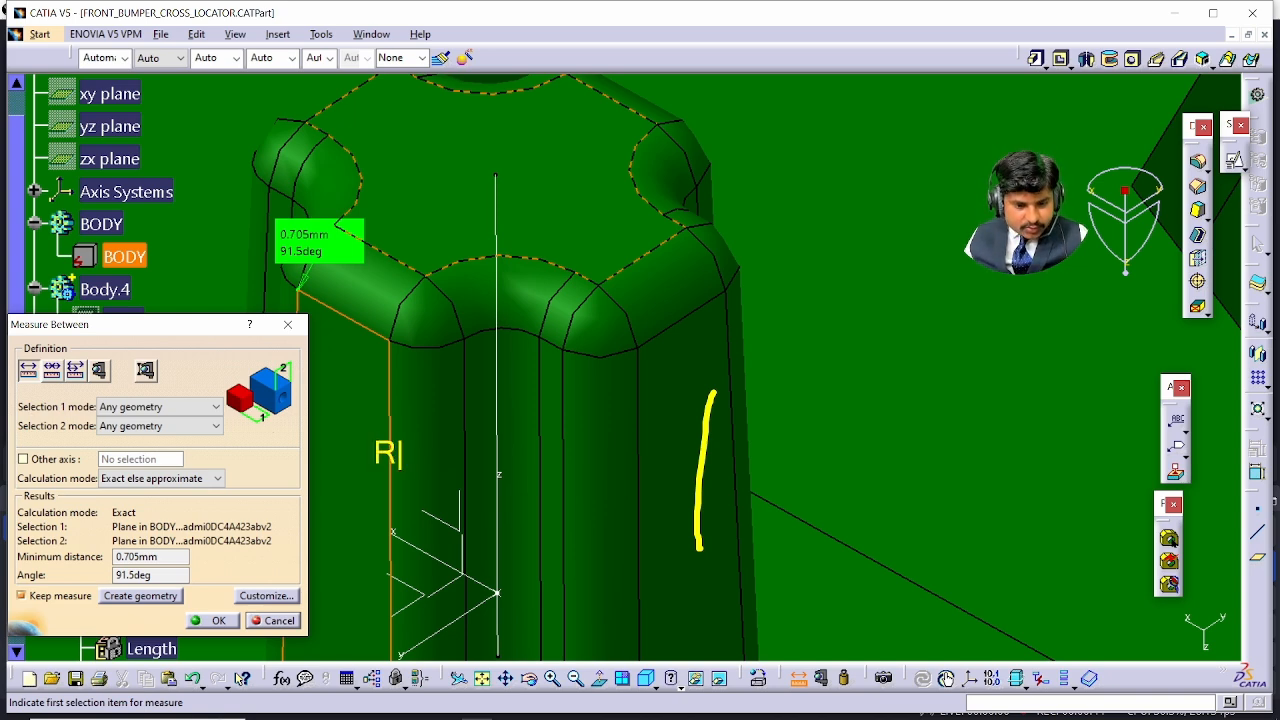
key(Escape)
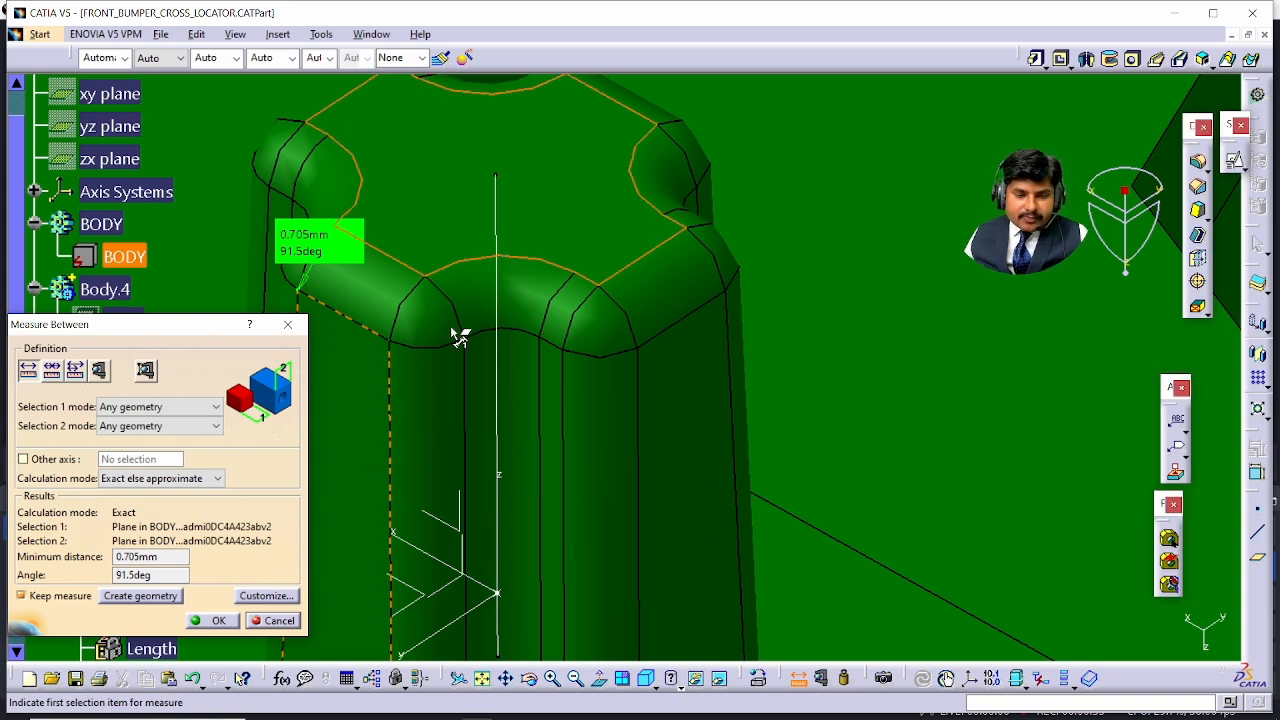
- Close the measurement and show the hidden cross pad again
key(Escape)
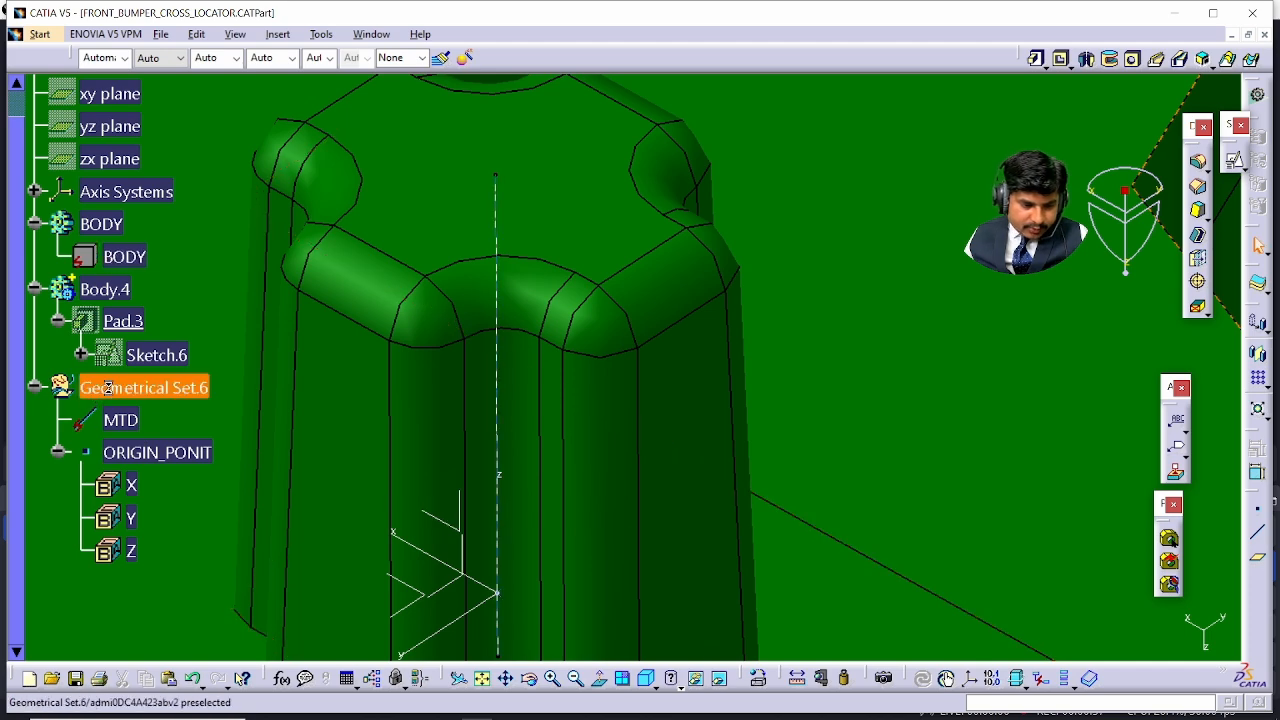
right_click(128, 322)
key(h)
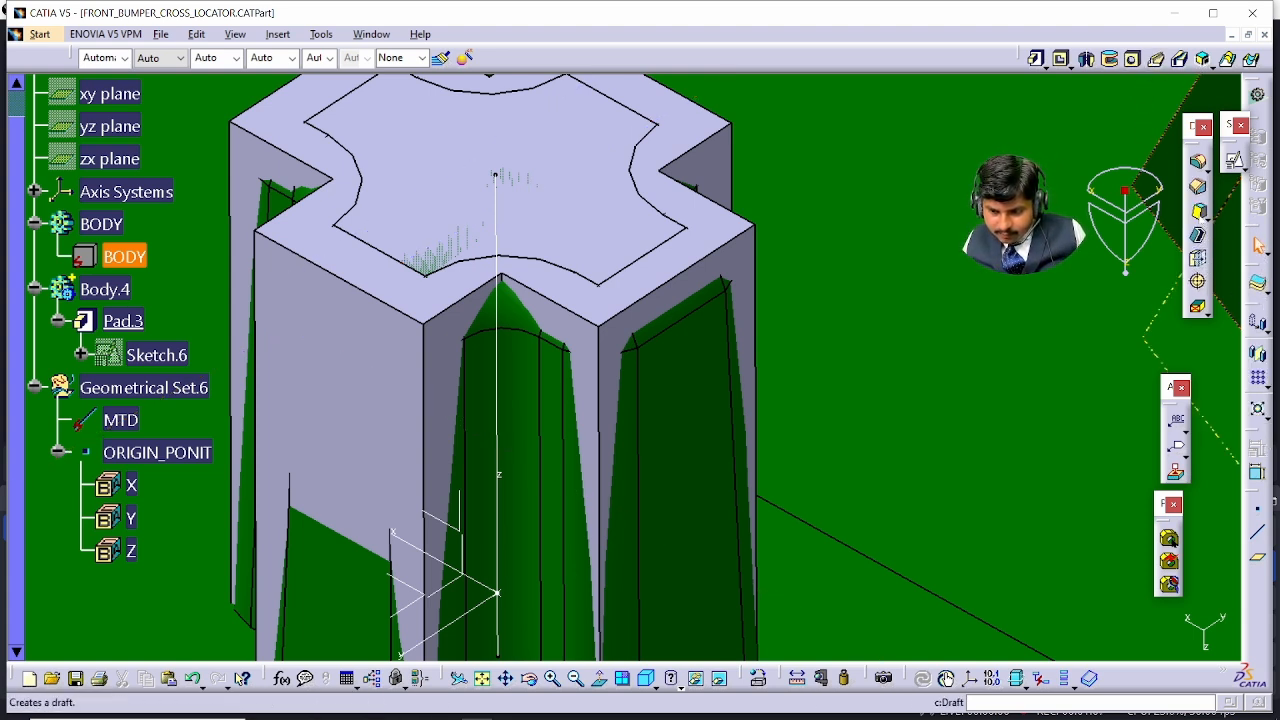
- Start a Draft on the cross pad, hide the original BODY, and select the outer end faces of all four arms
click(1198, 211)
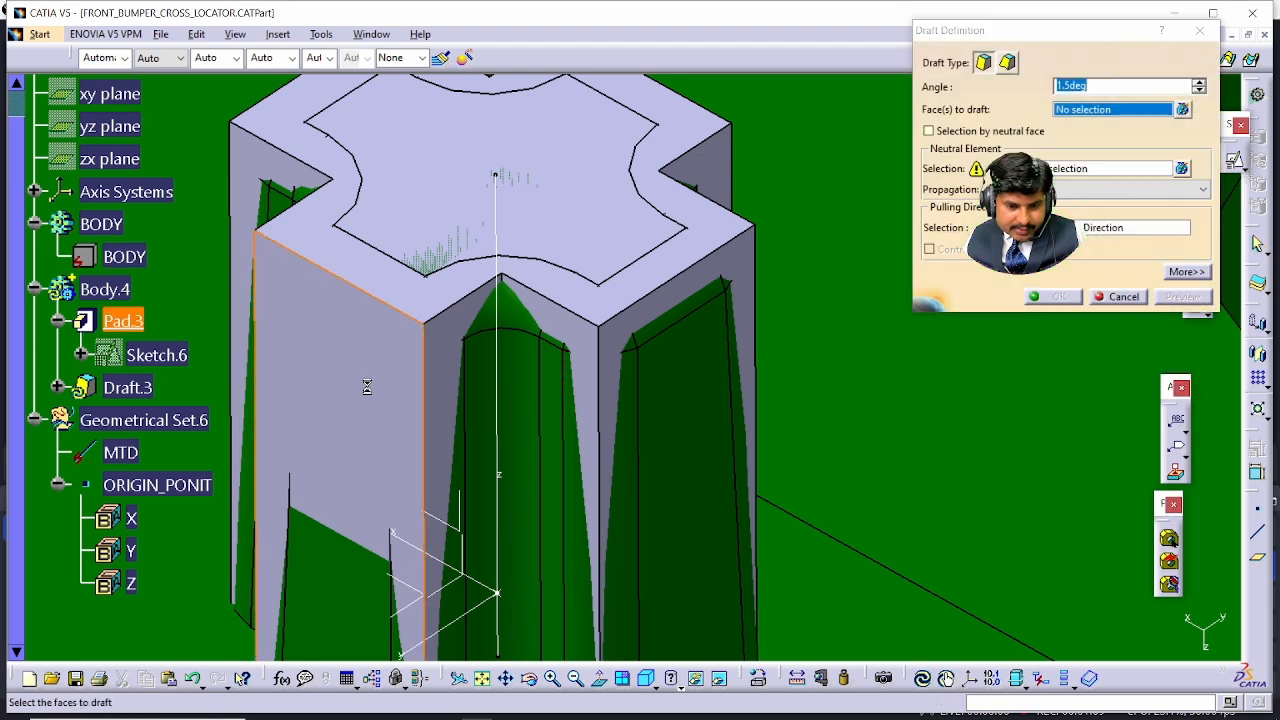
click(366, 387)
middle_drag(462, 476, 356, 479)
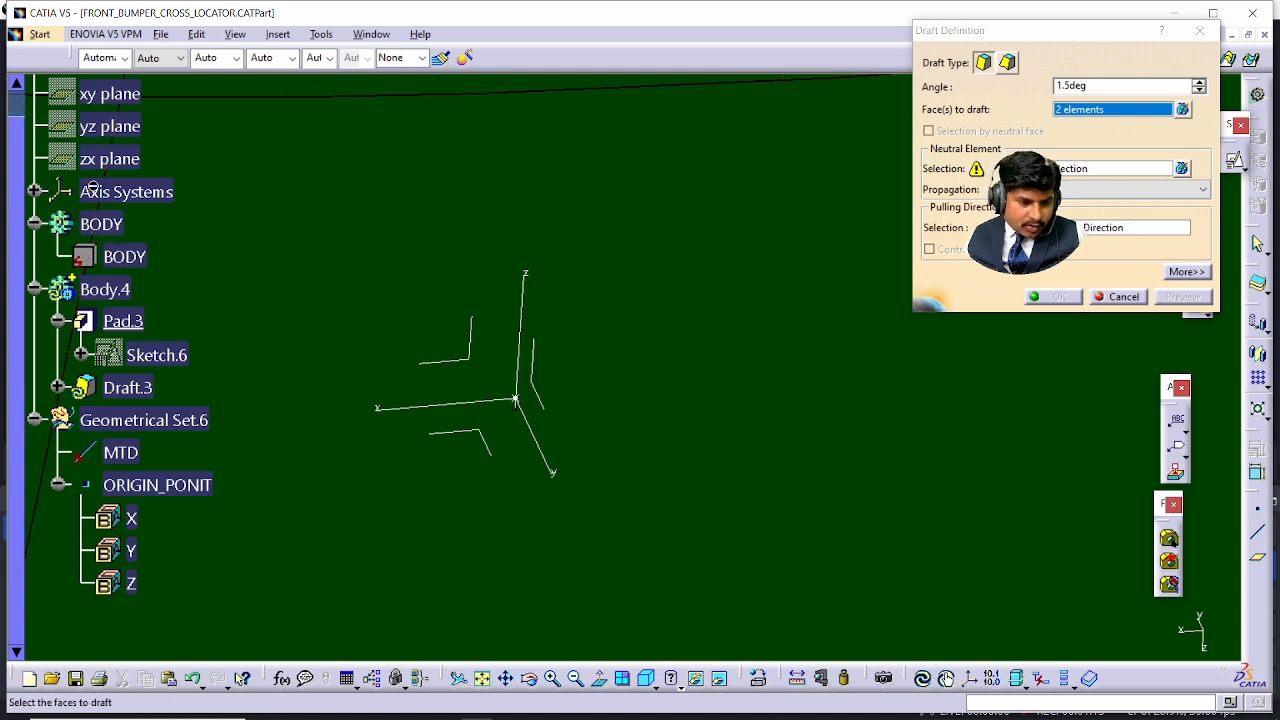
right_click(102, 224)
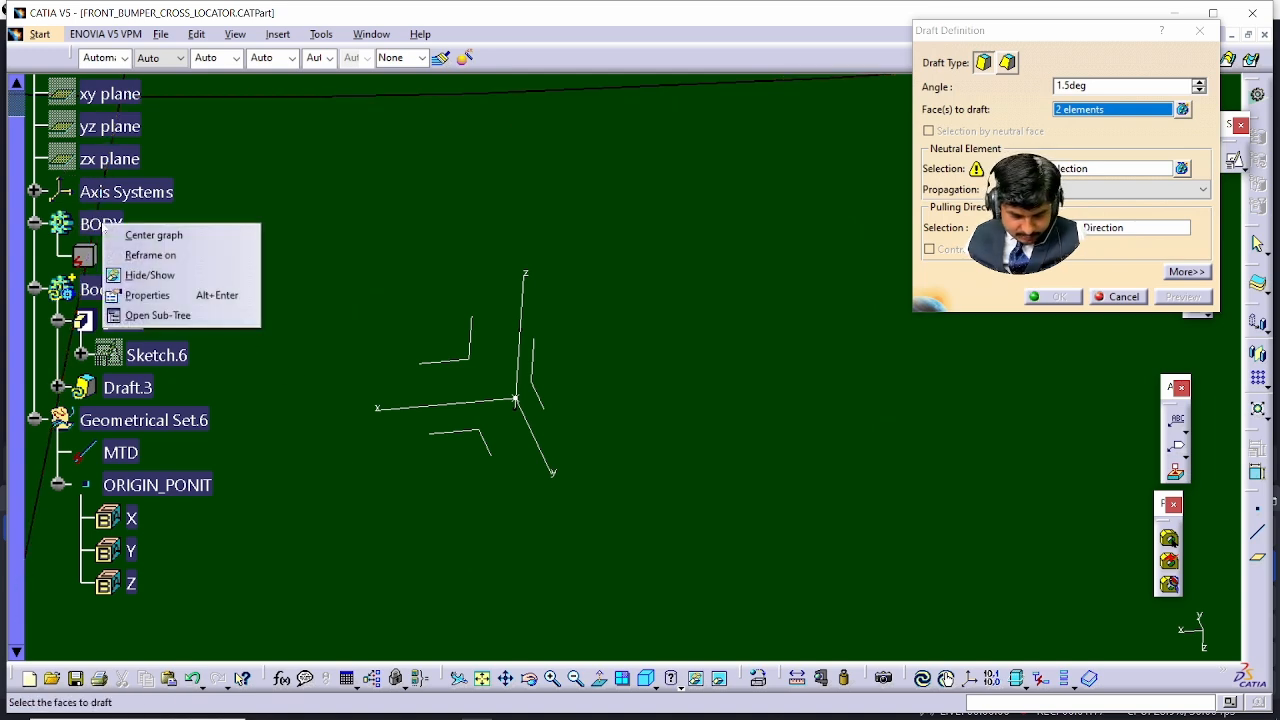
key(h)
middle_drag(518, 296, 563, 440)
click(571, 363)
click(826, 366)
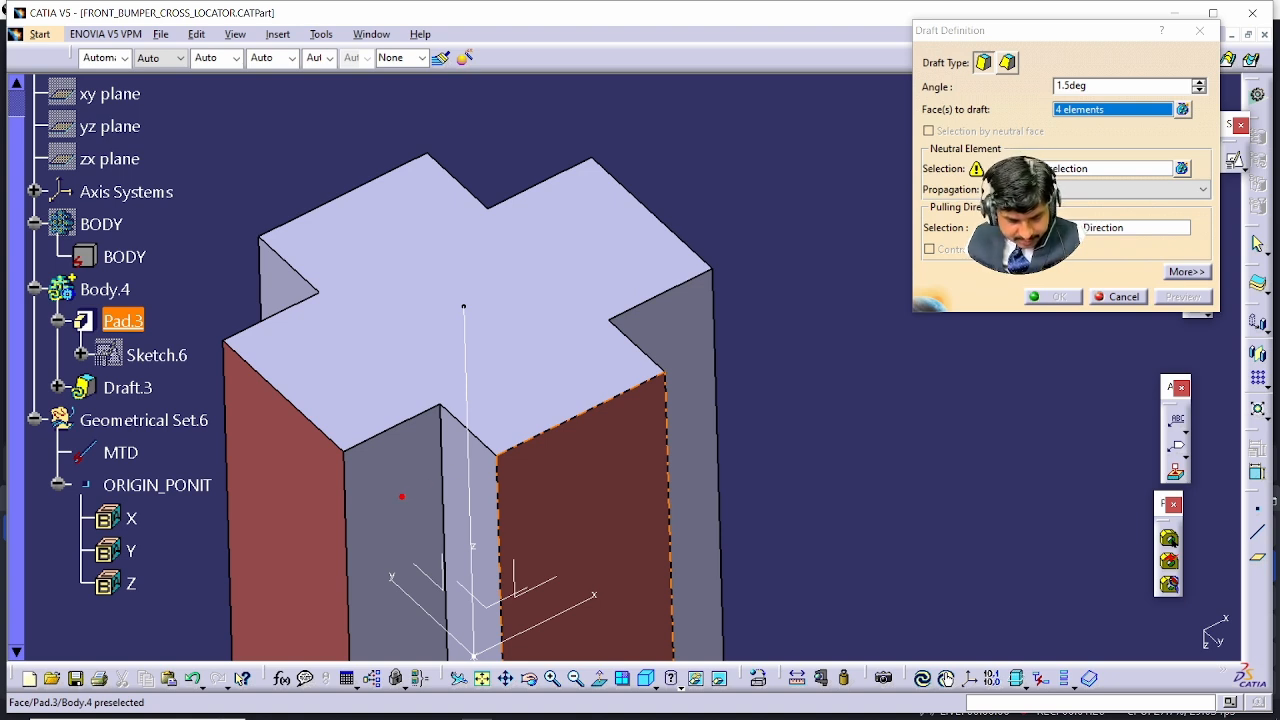
mouse_move(401, 496)
mouse_down()
mouse_move(372, 545)
mouse_move(395, 522)
mouse_up()
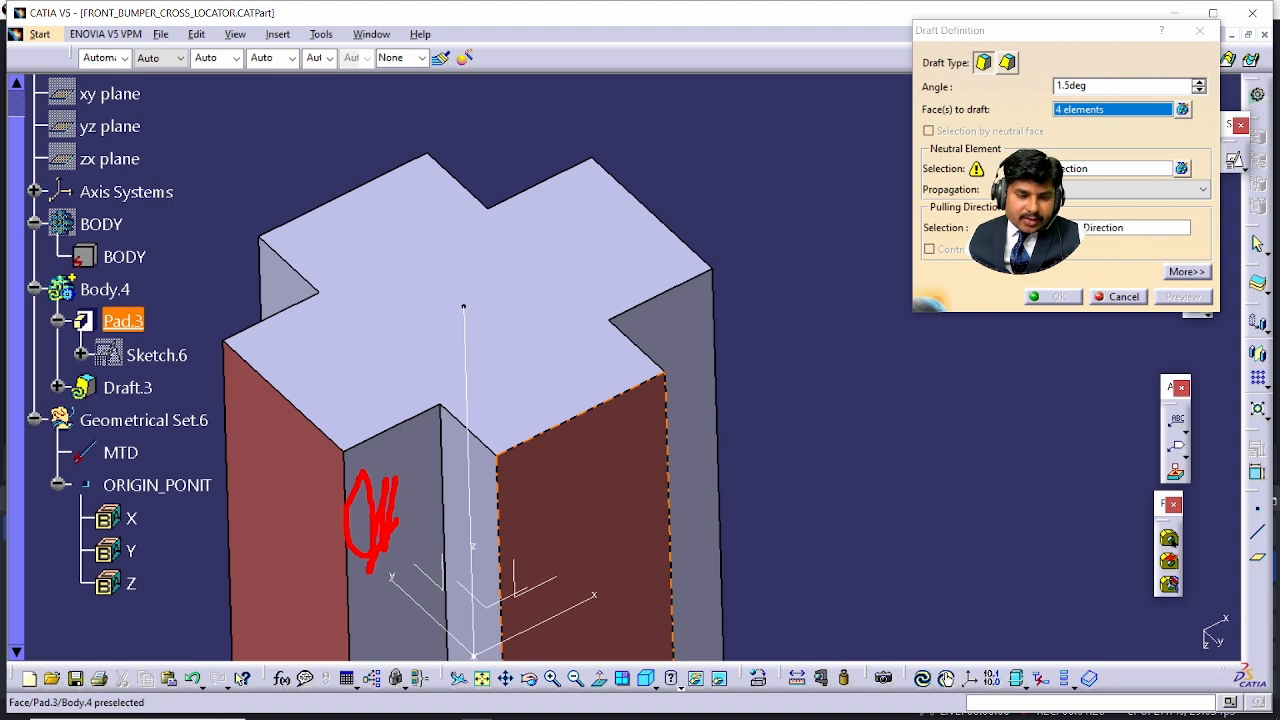
drag(229, 488, 318, 413)
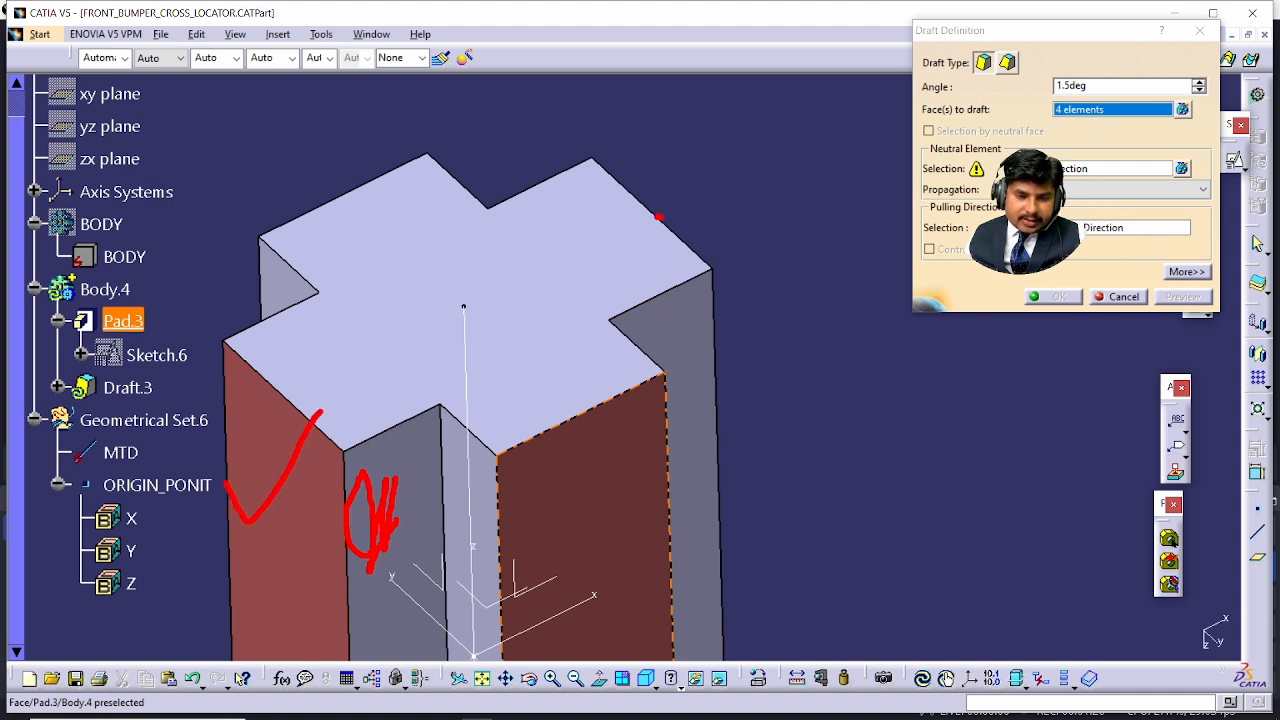
drag(658, 216, 740, 180)
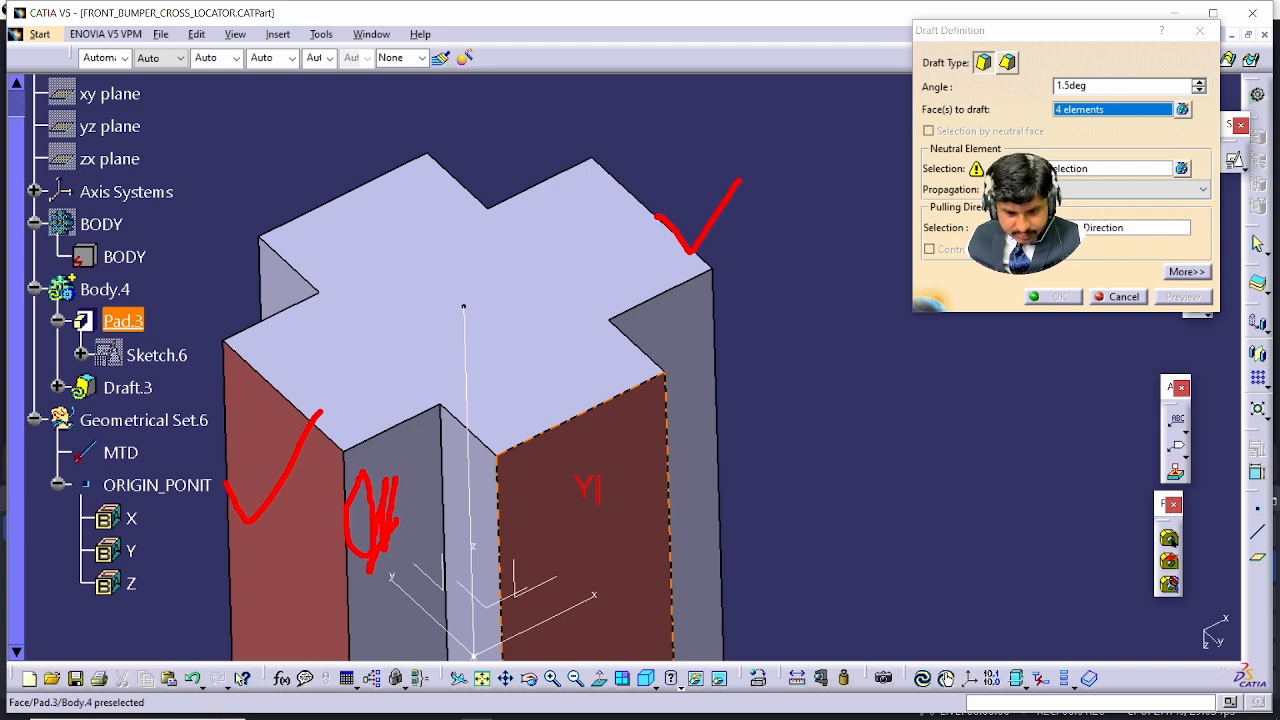
mouse_move(572, 447)
mouse_down()
mouse_move(648, 458)
mouse_move(706, 366)
mouse_up()
drag(304, 177, 437, 146)
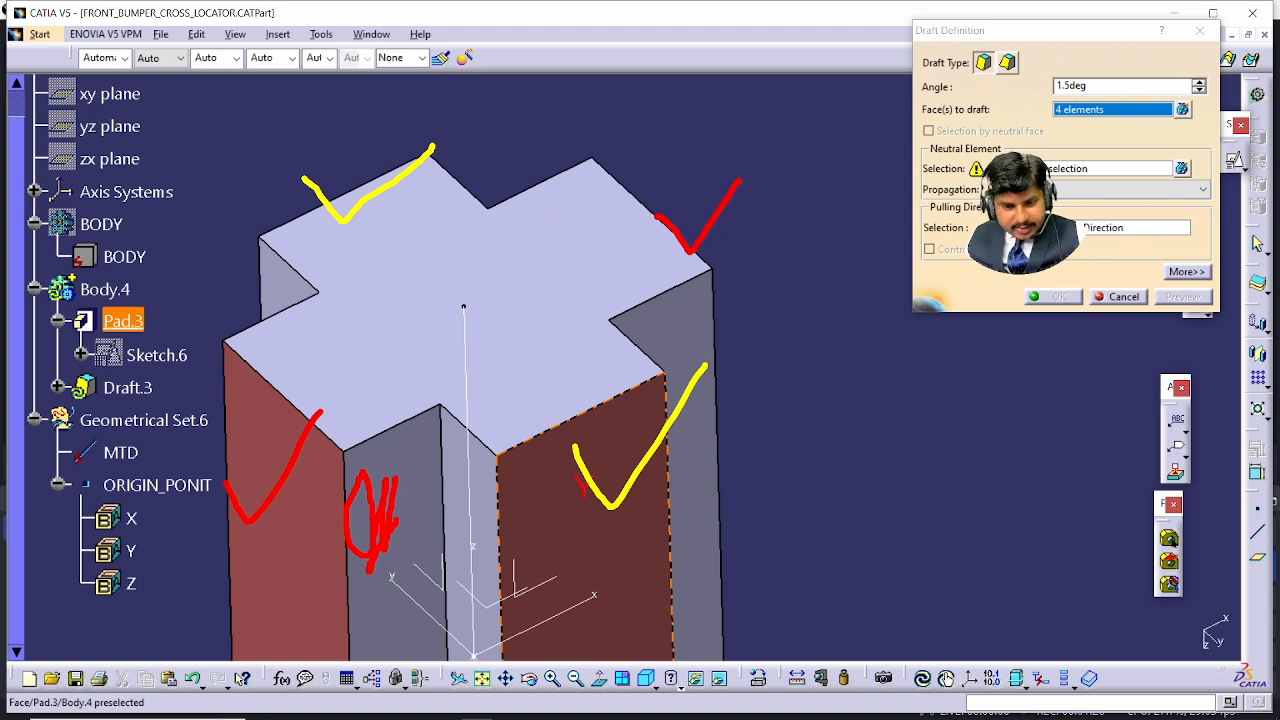
drag(370, 492, 412, 440)
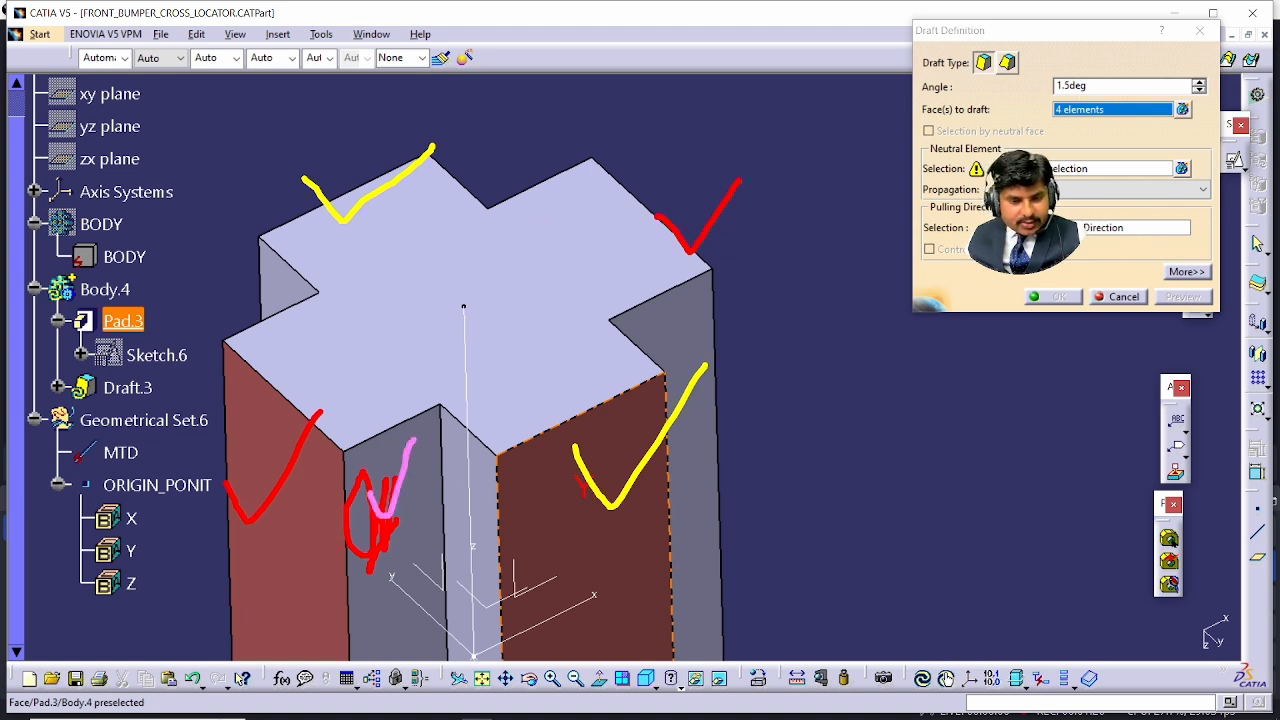
drag(661, 334, 727, 283)
drag(457, 532, 505, 487)
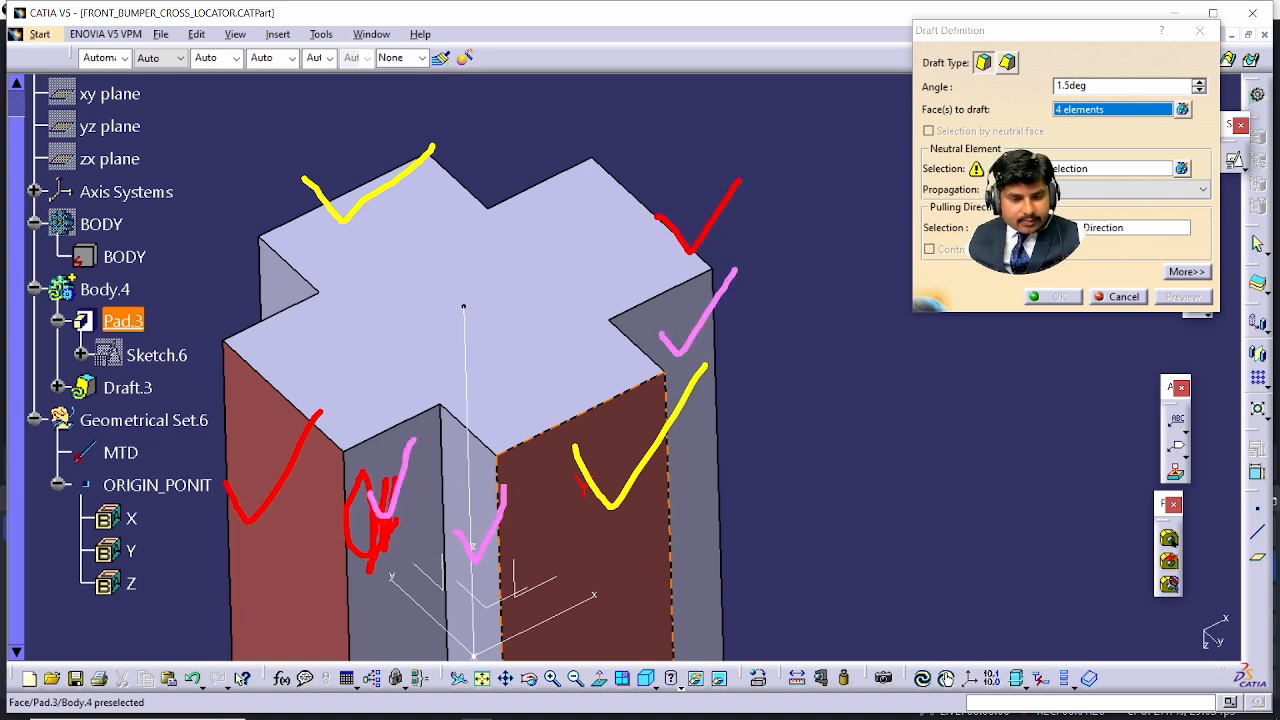
key(Escape)
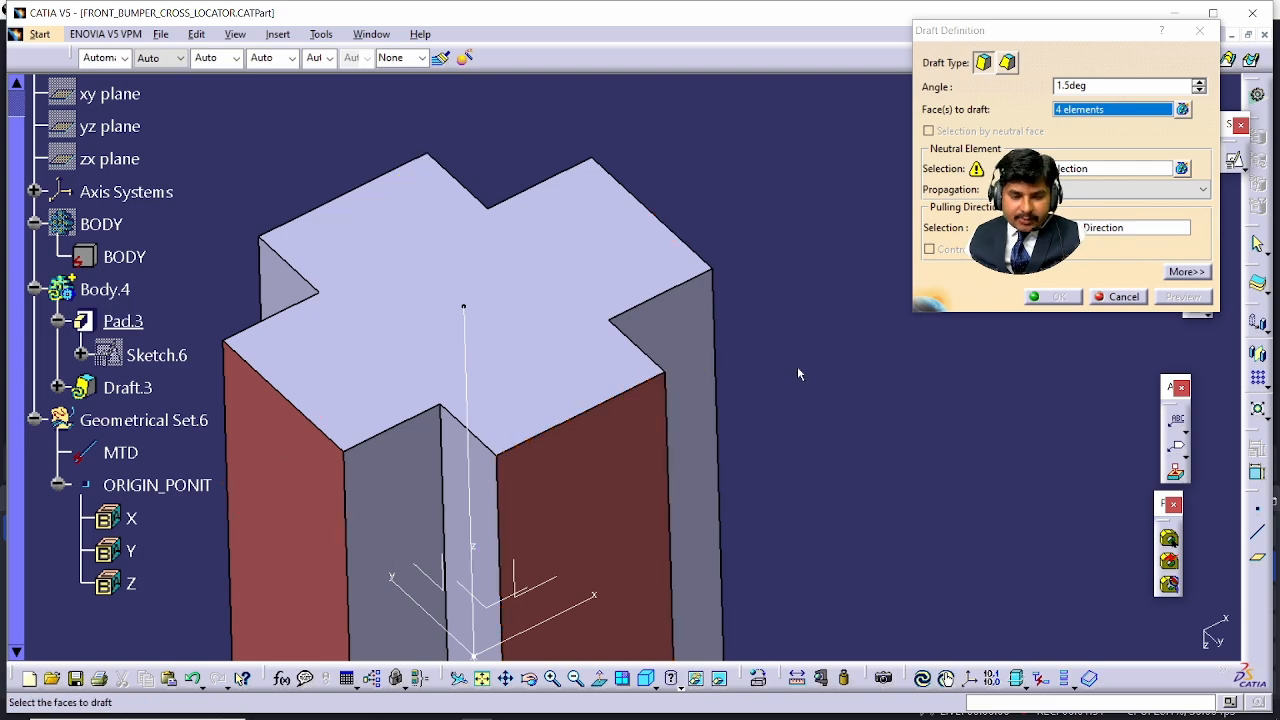
- Draft the four end faces by 1.5 degrees, using the pad's top face as neutral element and MTD, reversed to point upward, as pulling direction
mouse_move(712, 446)
middle_down()
mouse_move(571, 511)
mouse_move(372, 548)
mouse_move(543, 466)
mouse_move(651, 354)
mouse_move(649, 414)
mouse_move(711, 452)
middle_up()
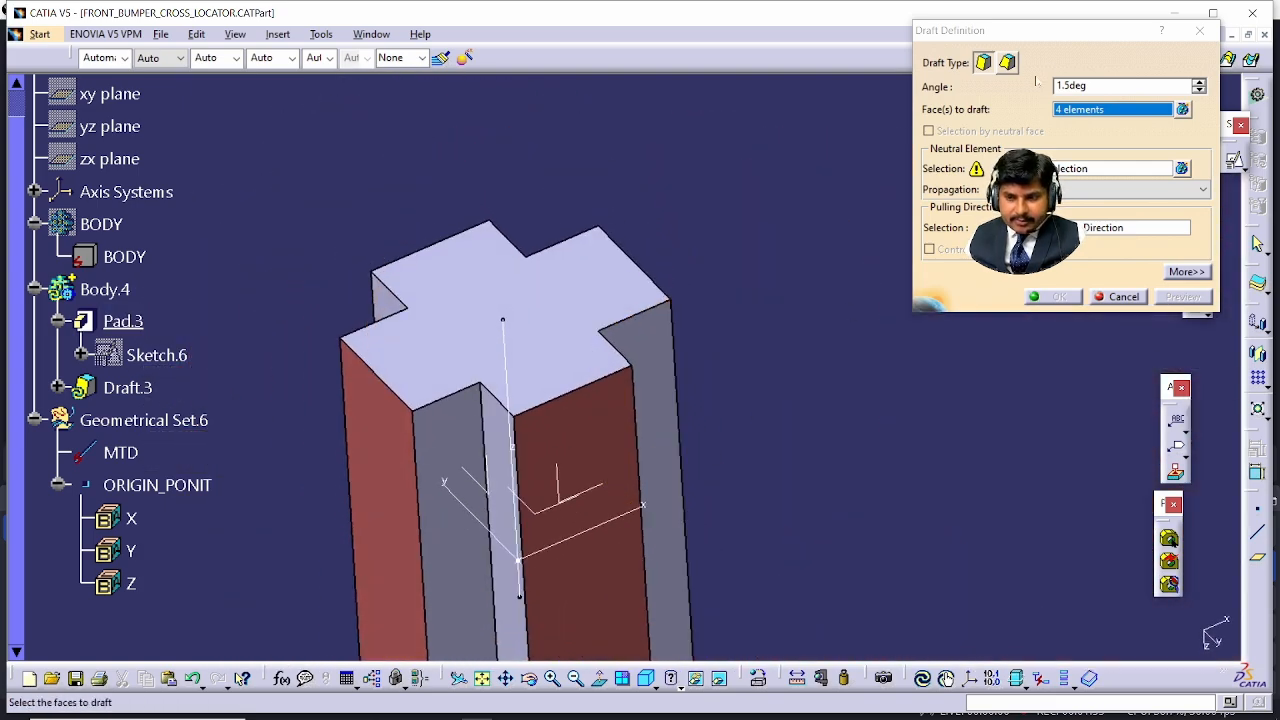
drag(1098, 37, 220, 155)
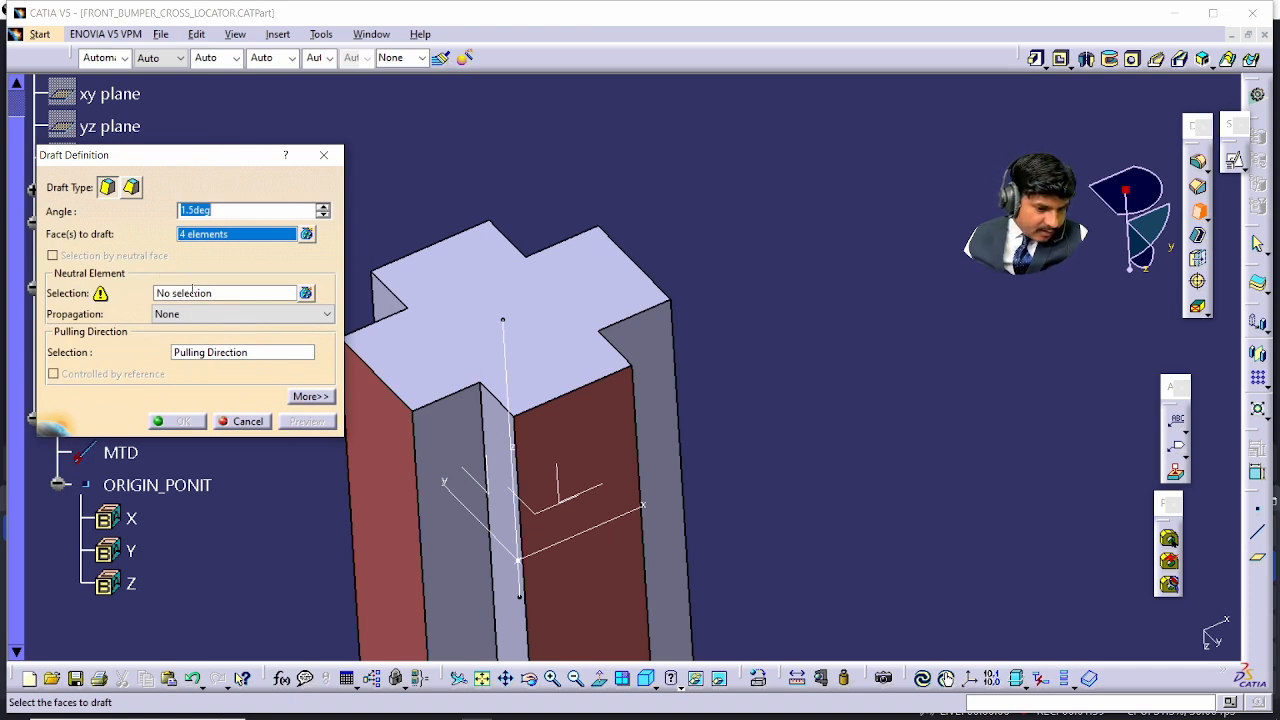
click(223, 293)
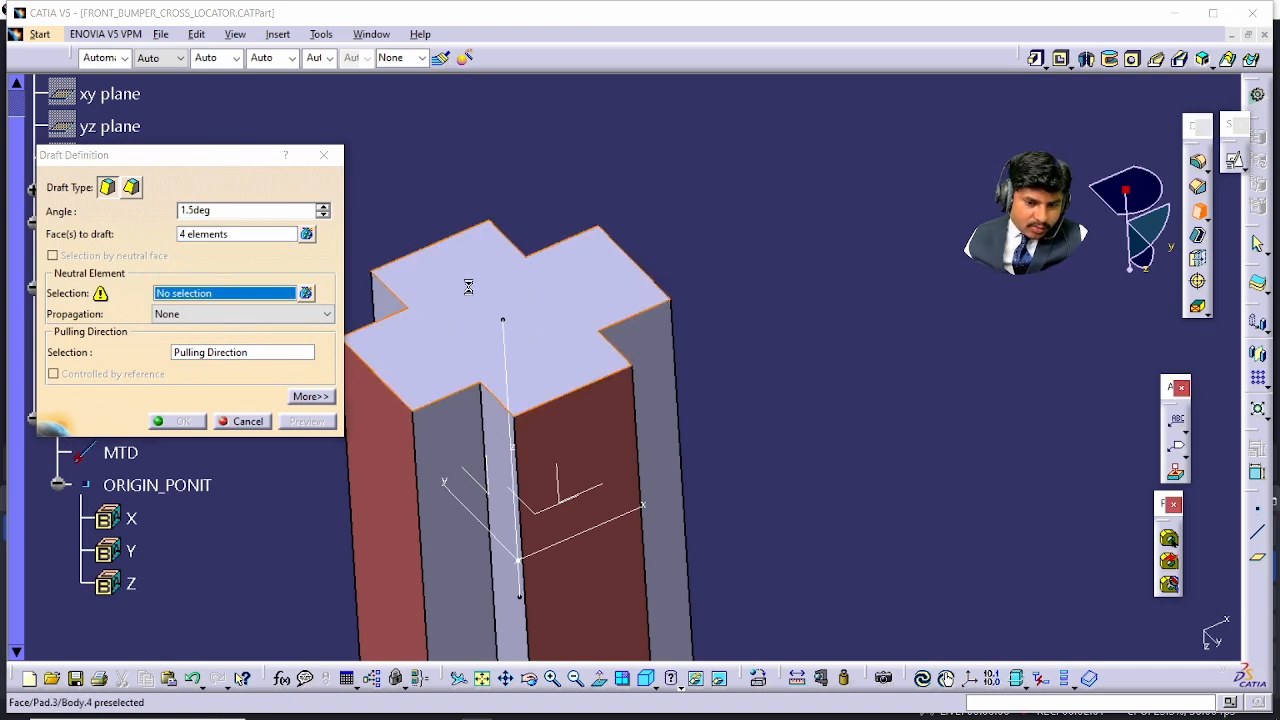
click(512, 293)
click(266, 355)
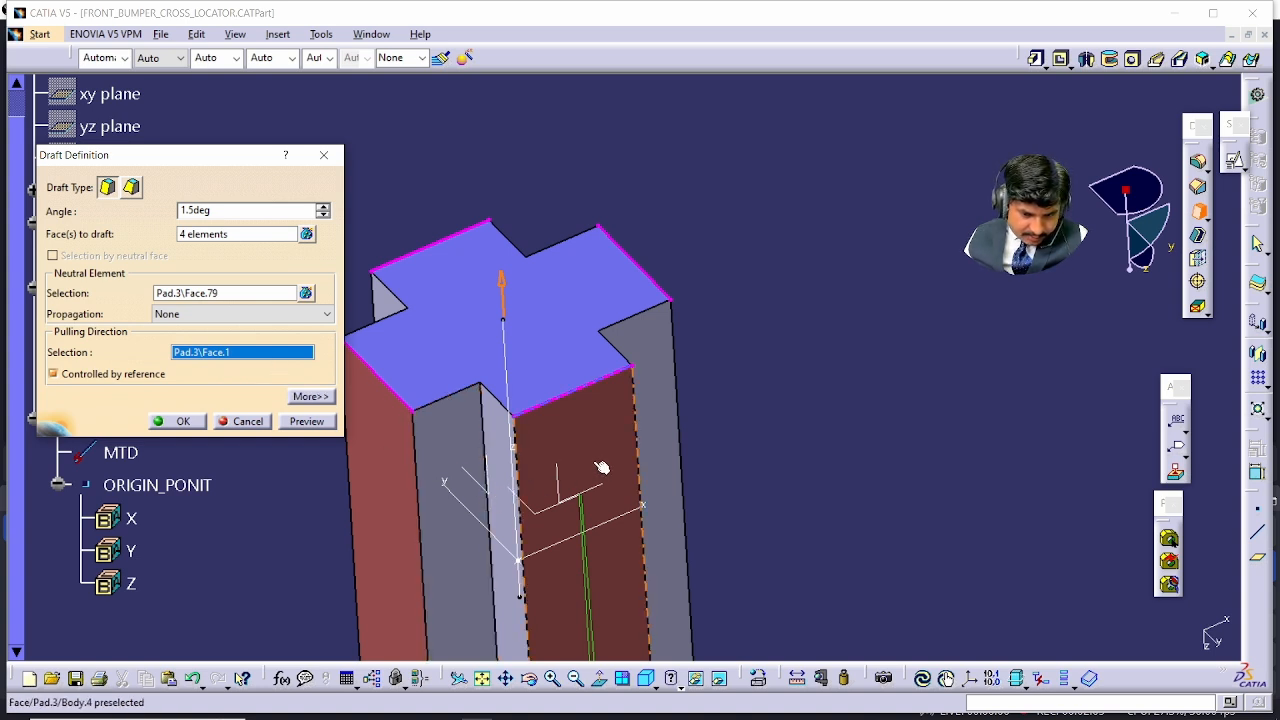
click(120, 452)
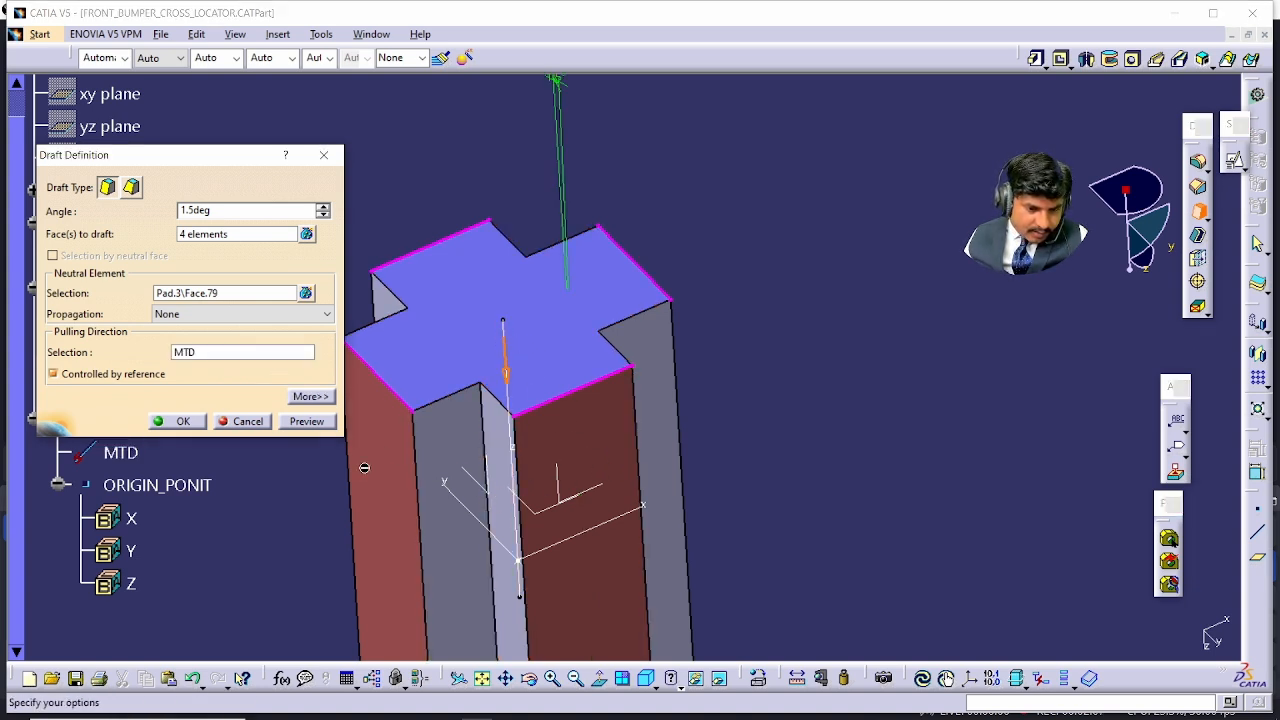
middle_drag(363, 463, 407, 438)
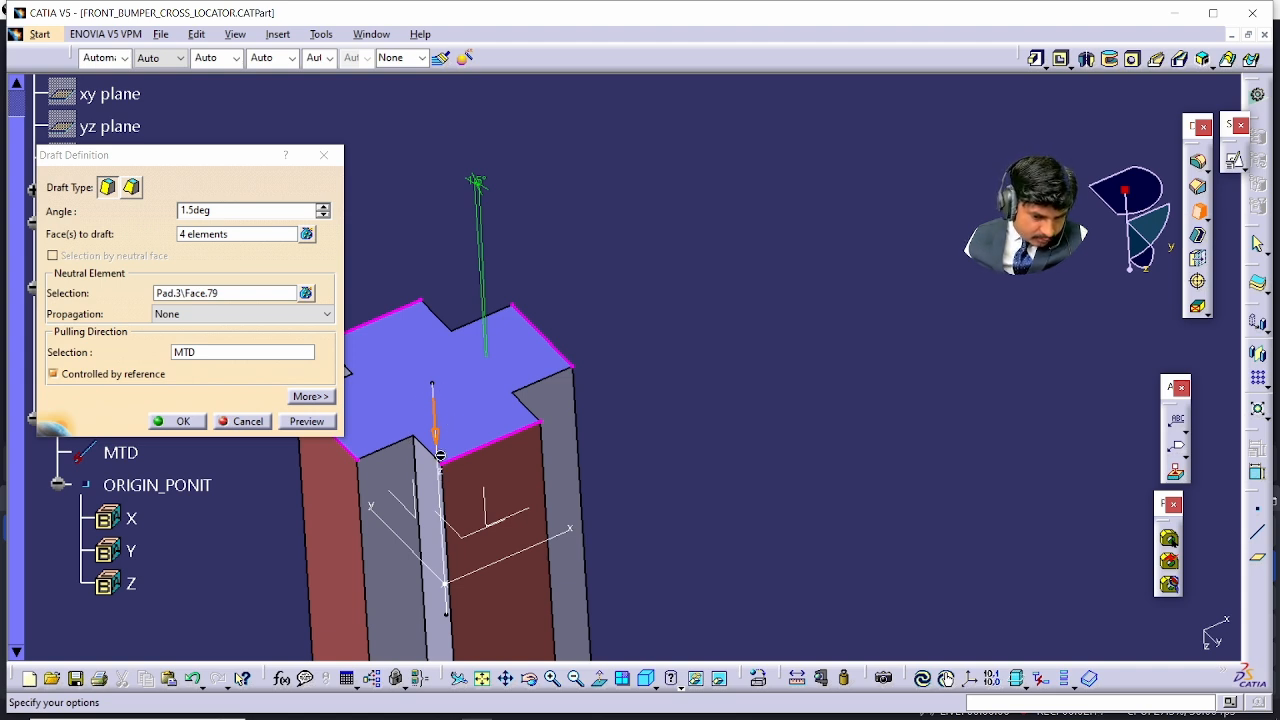
click(437, 433)
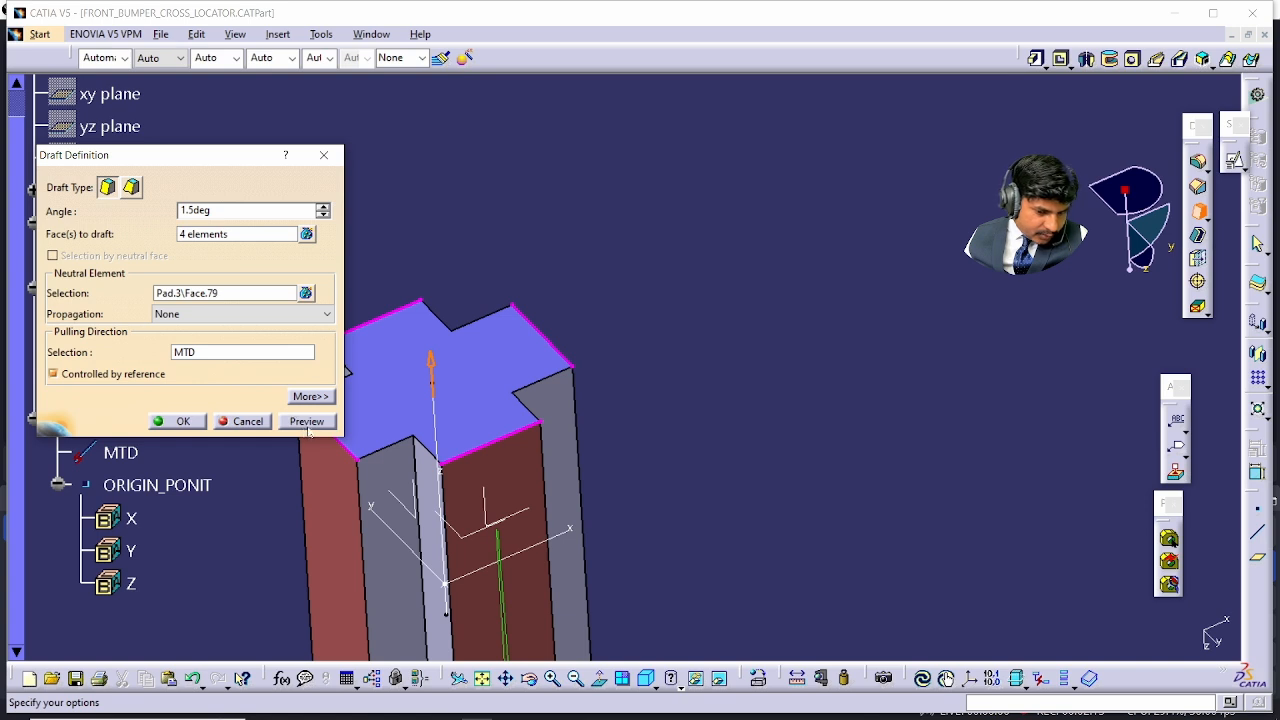
click(308, 421)
click(191, 422)
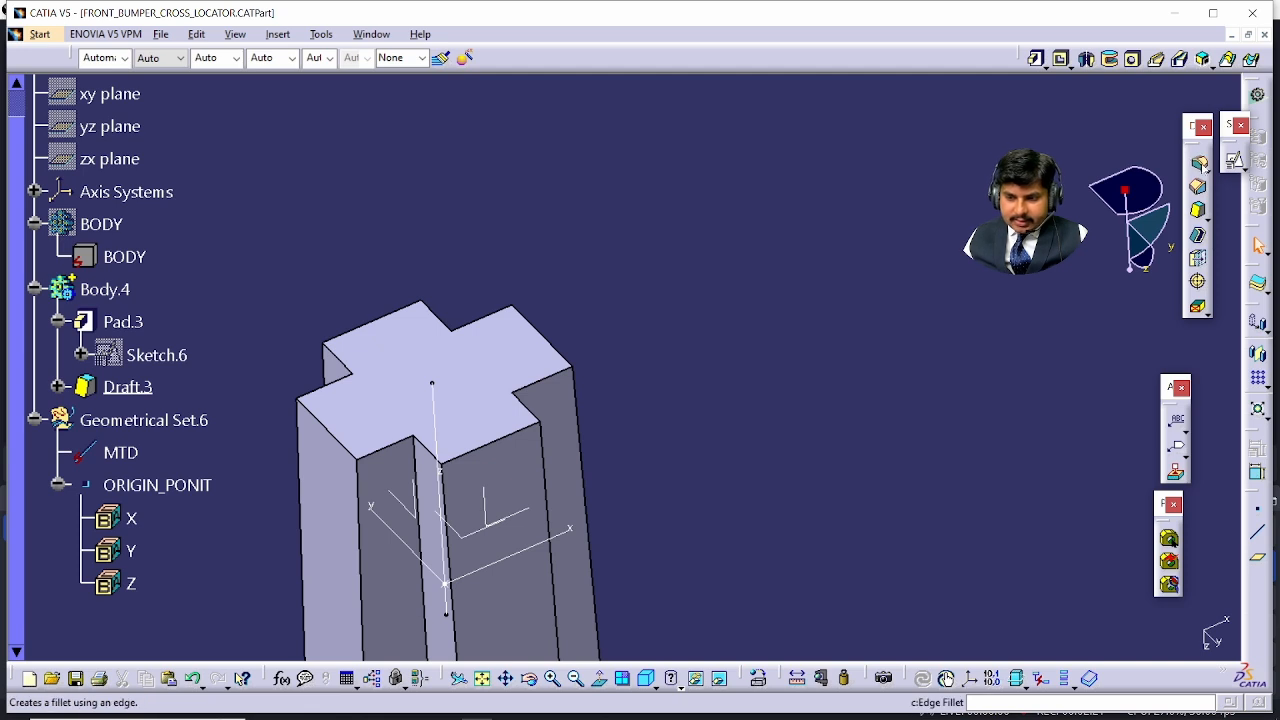
- Start an Edge Fillet on the drafted cross and select its top face and the first five side faces as objects to fillet
click(1198, 161)
middle_drag(636, 503, 658, 452)
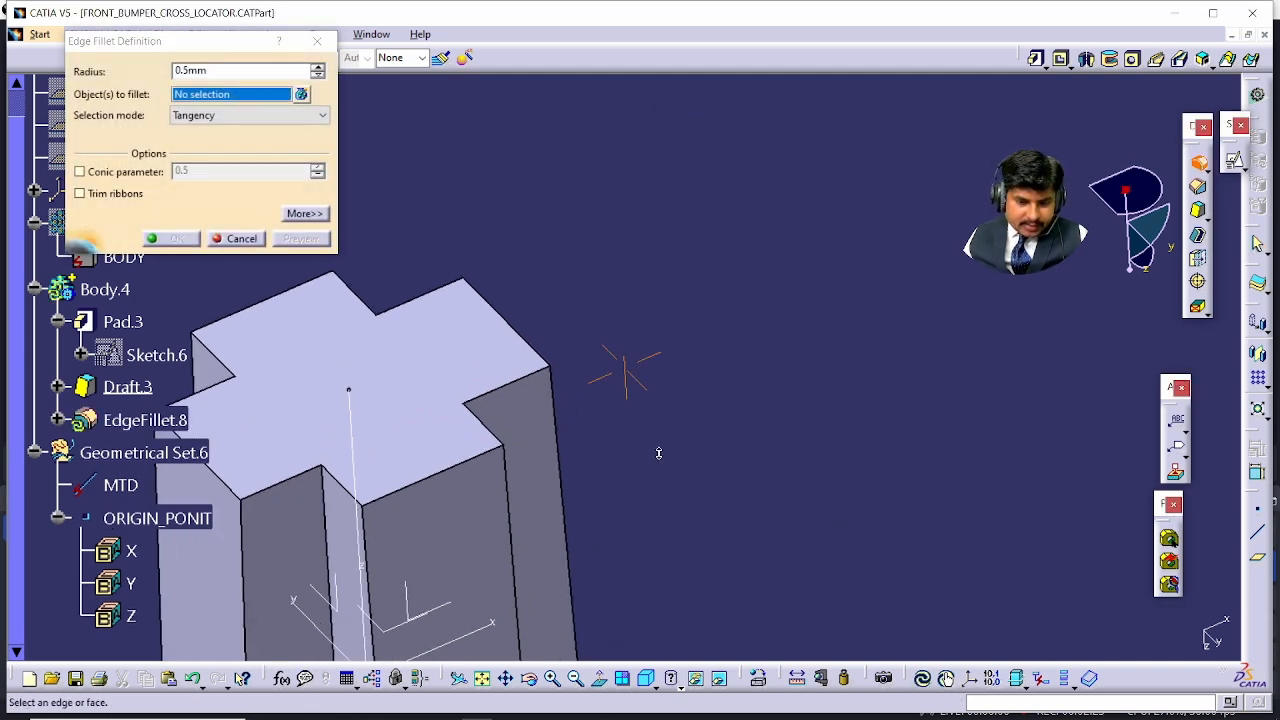
click(477, 364)
click(541, 443)
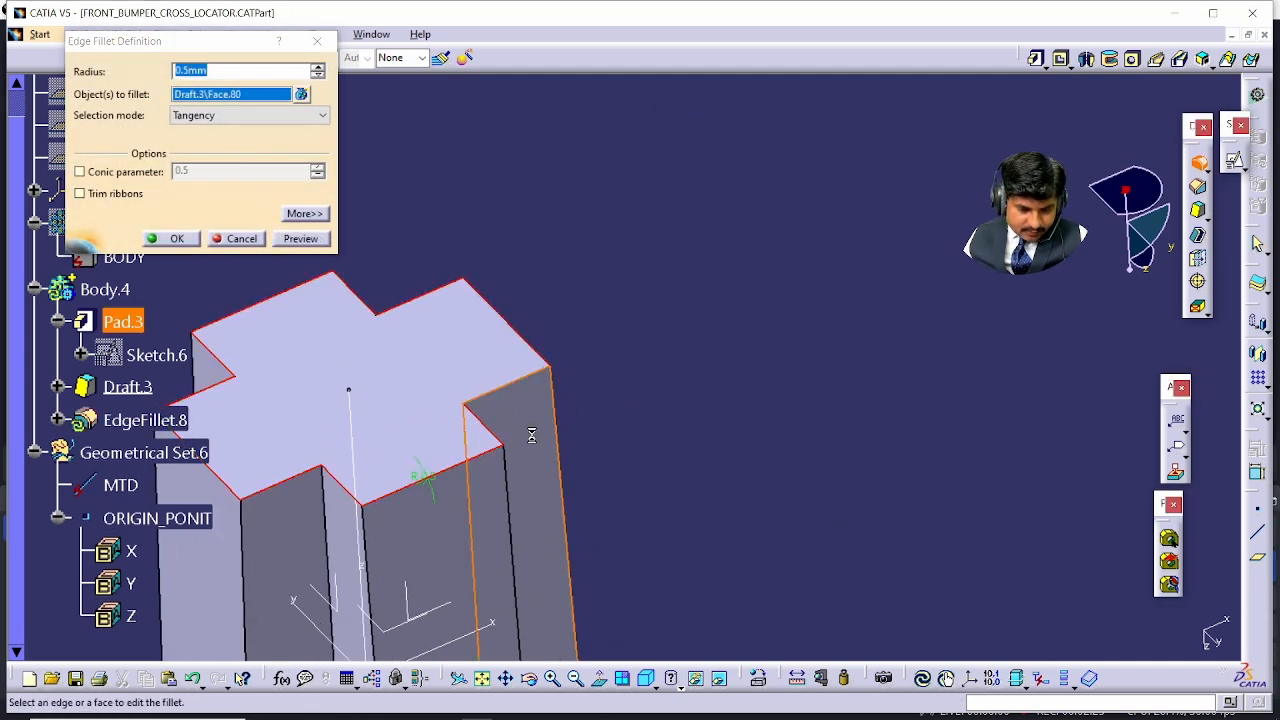
click(443, 543)
click(300, 551)
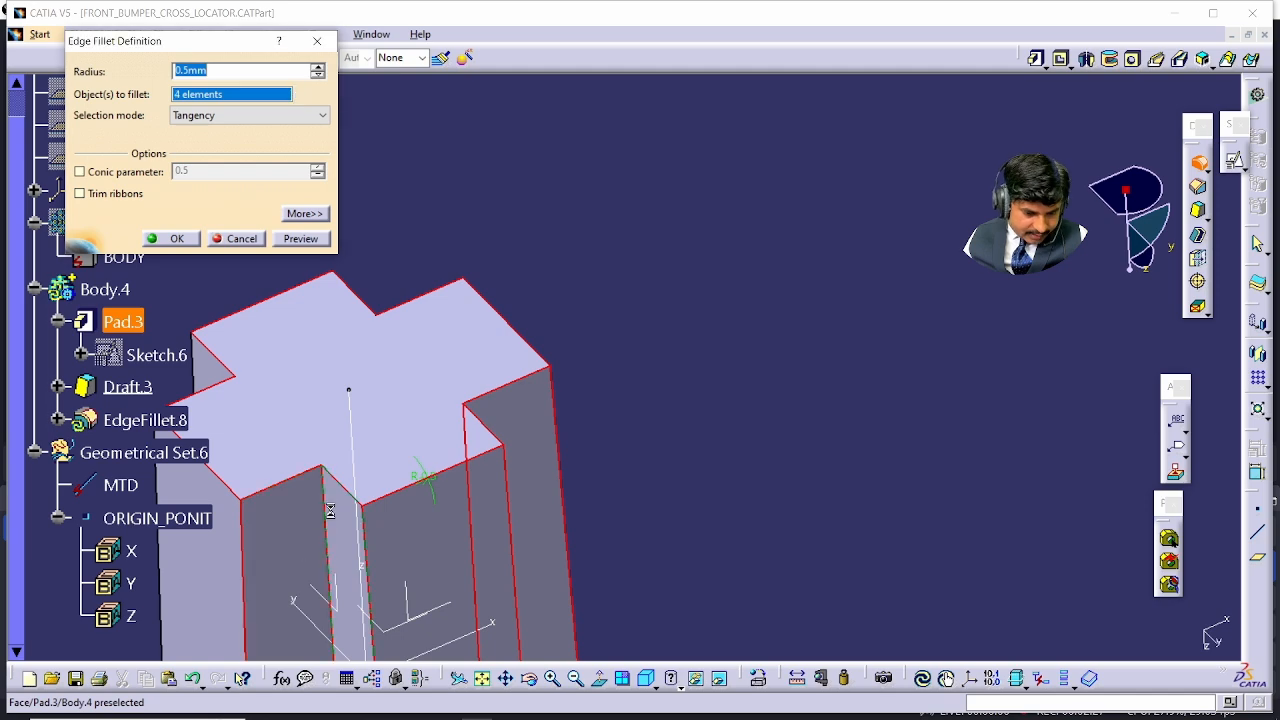
click(349, 523)
click(225, 575)
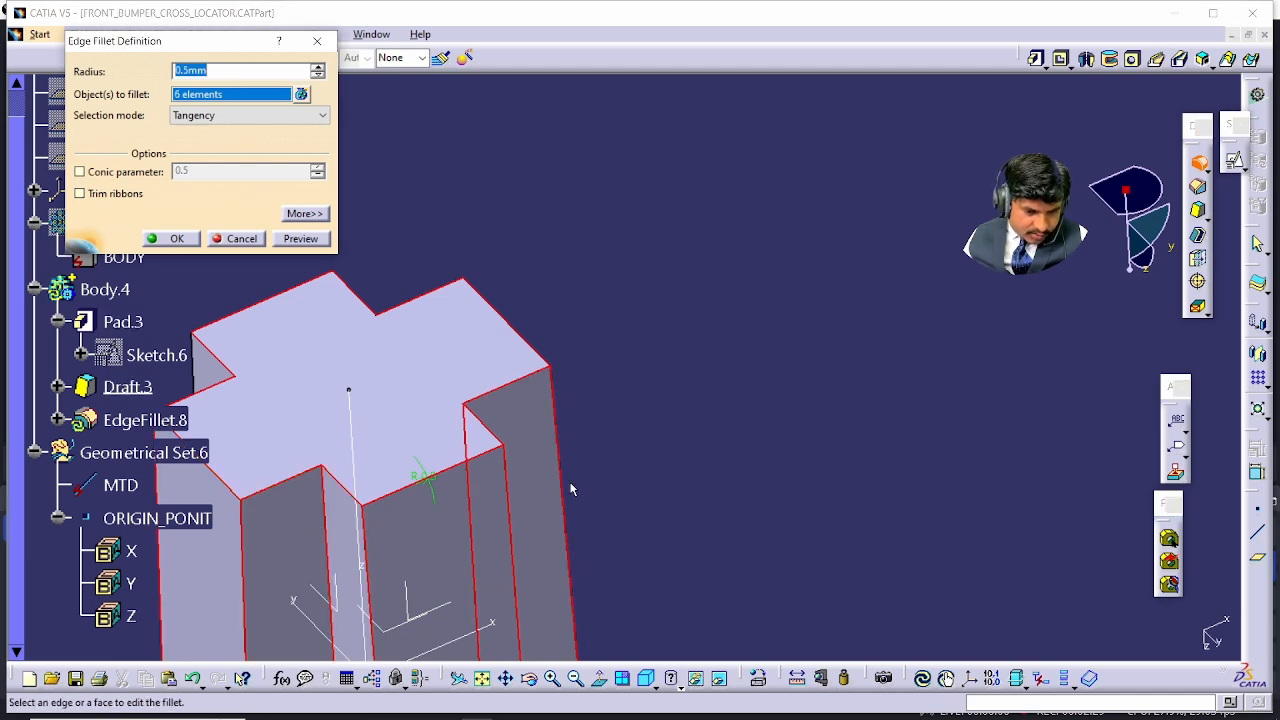
- Add the cross's remaining side faces to the selection and apply the 0.5 mm edge fillet with tangency propagation
middle_drag(571, 488, 505, 484)
click(386, 542)
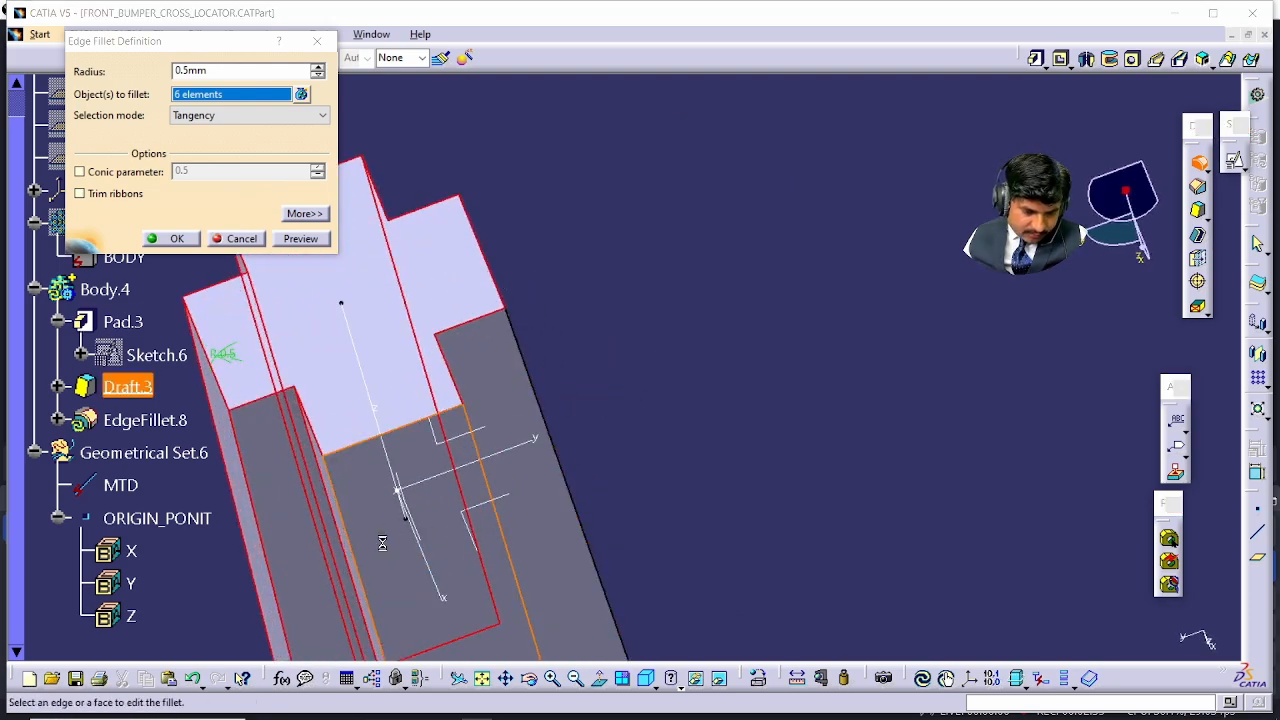
click(493, 385)
middle_drag(610, 535, 386, 457)
middle_drag(612, 386, 392, 403)
middle_drag(724, 405, 371, 446)
middle_drag(740, 503, 711, 568)
middle_drag(978, 262, 1000, 337)
middle_drag(635, 325, 765, 297)
click(372, 362)
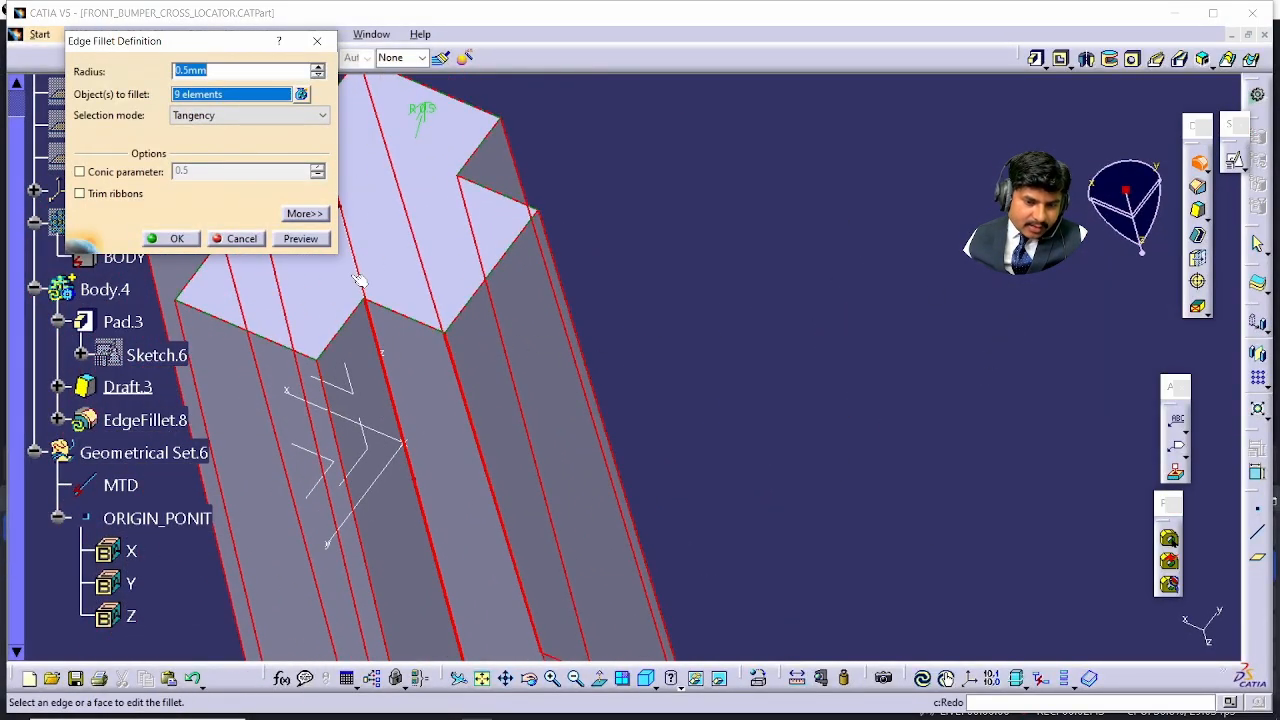
click(305, 239)
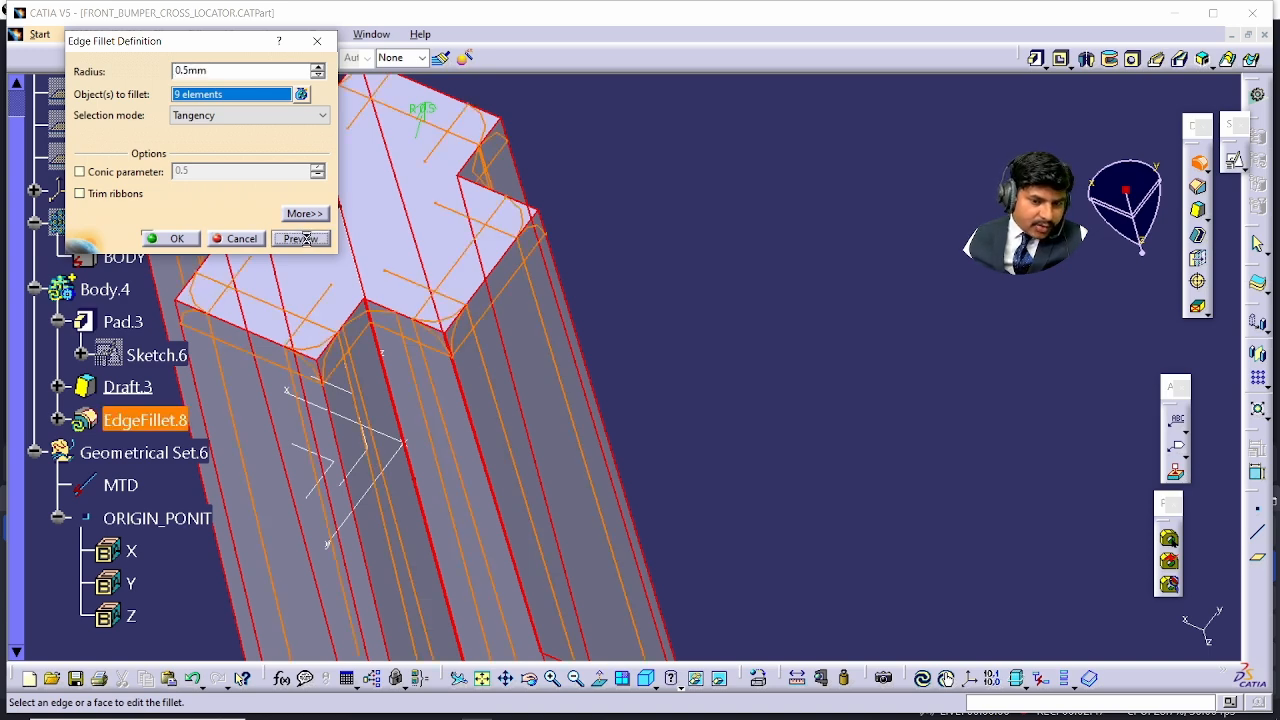
click(176, 239)
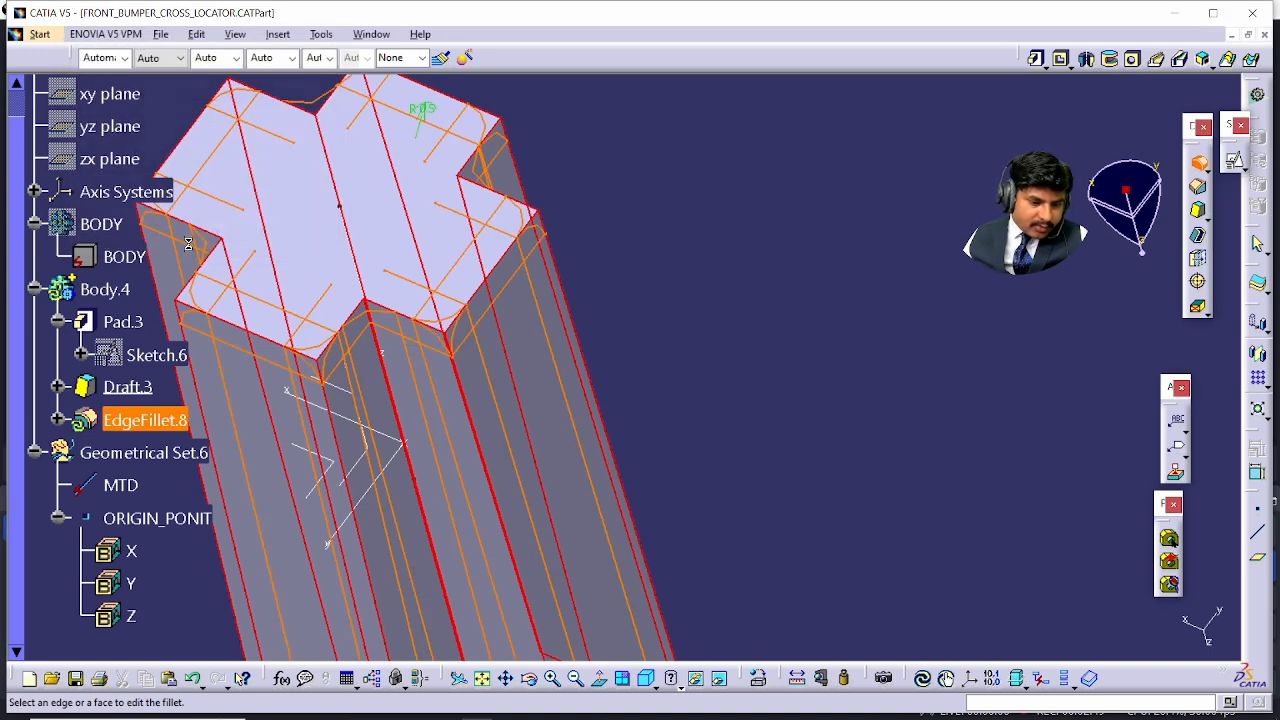
- Show the hidden original bumper BODY again alongside the filleted cross
middle_drag(678, 297, 709, 357)
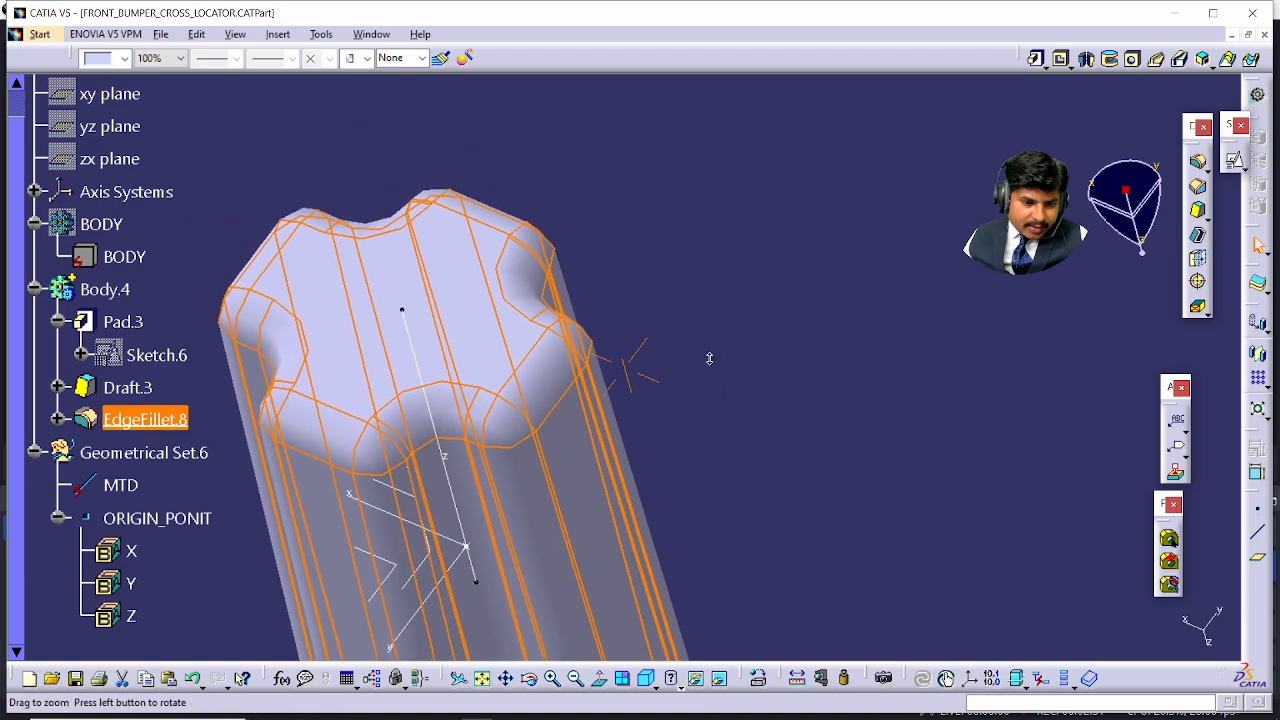
right_click(90, 228)
right_click(114, 221)
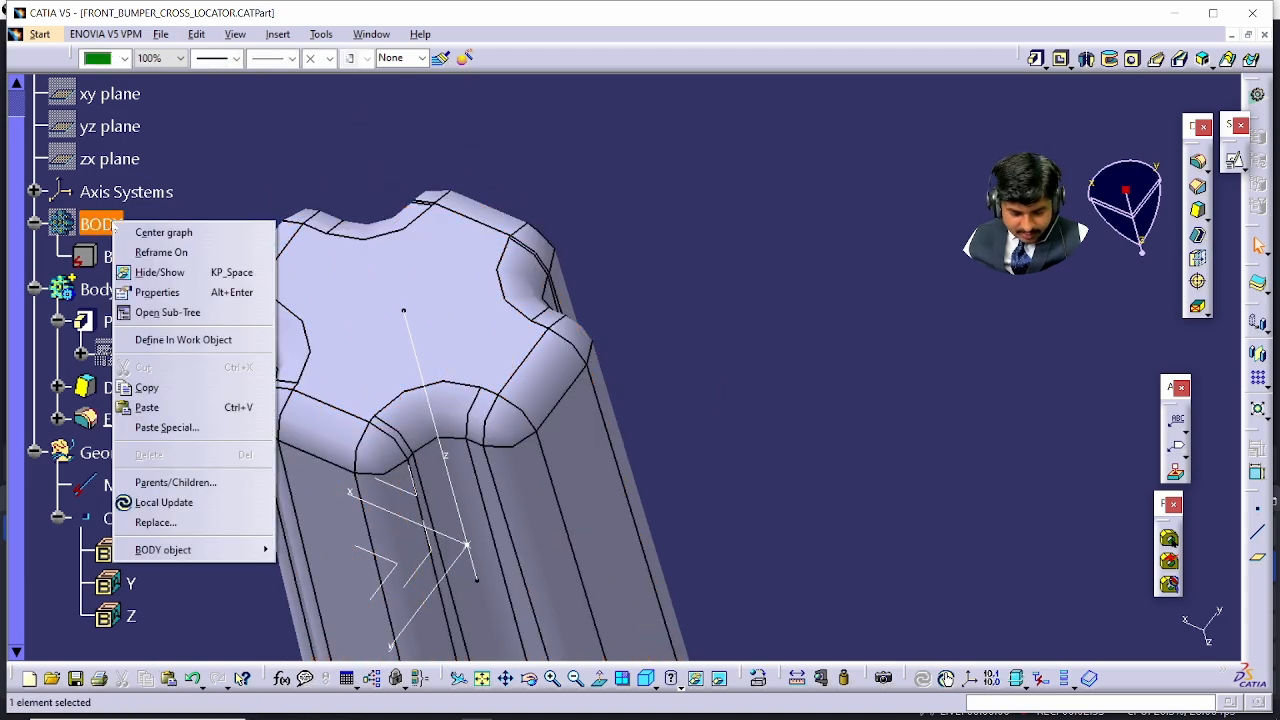
click(163, 272)
- Examine the rebuilt cross locator against the original bumper and compare it with the neighbouring locating features
middle_drag(483, 228, 926, 410)
middle_drag(595, 366, 610, 362)
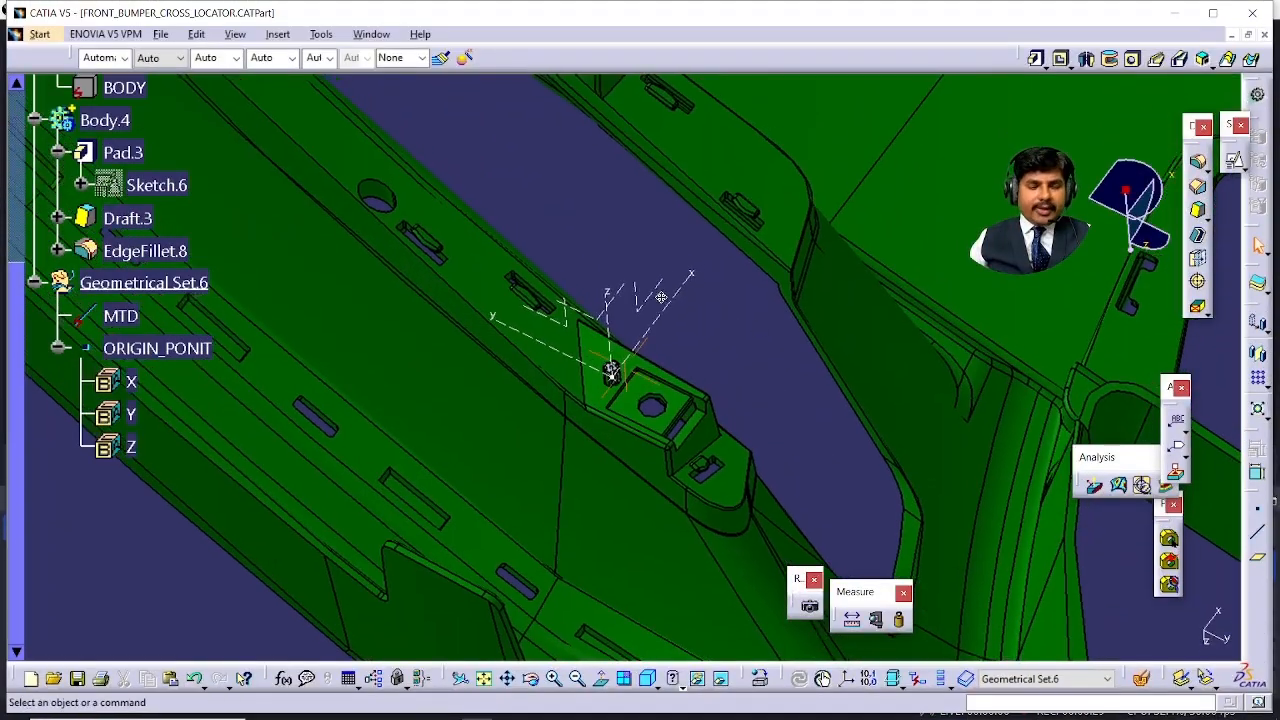
middle_drag(885, 172, 756, 84)
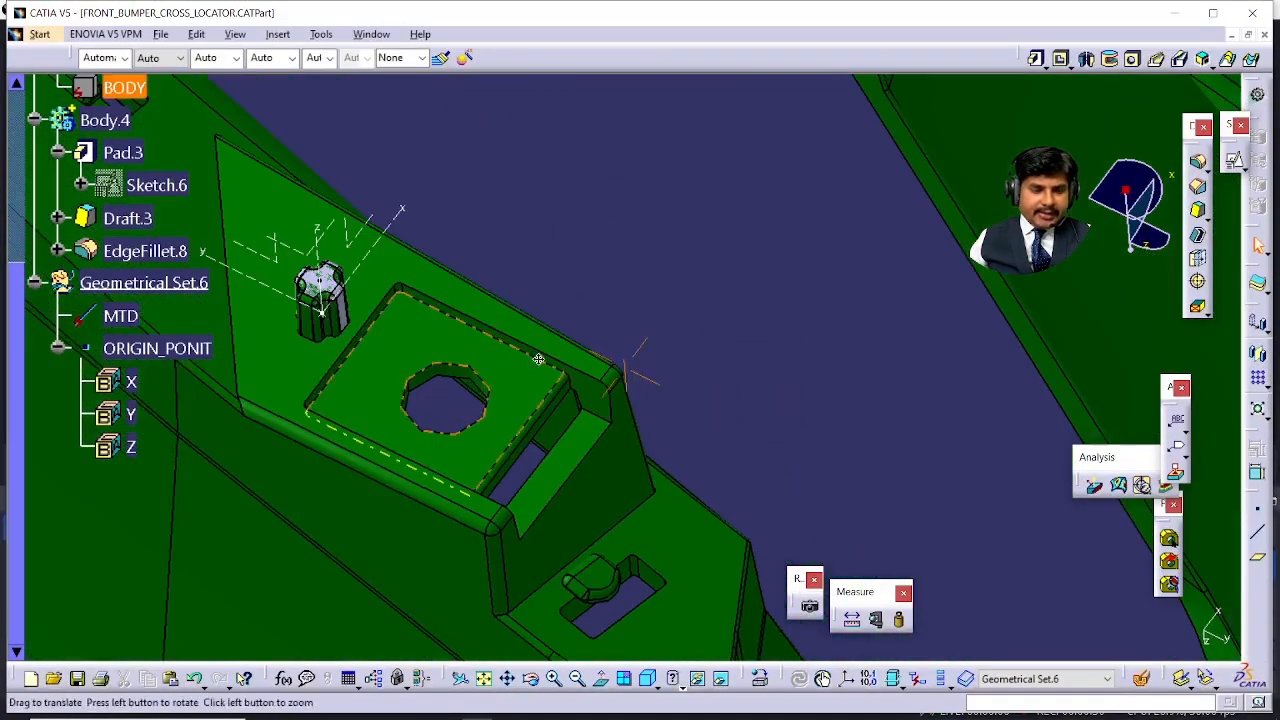
middle_drag(537, 360, 743, 289)
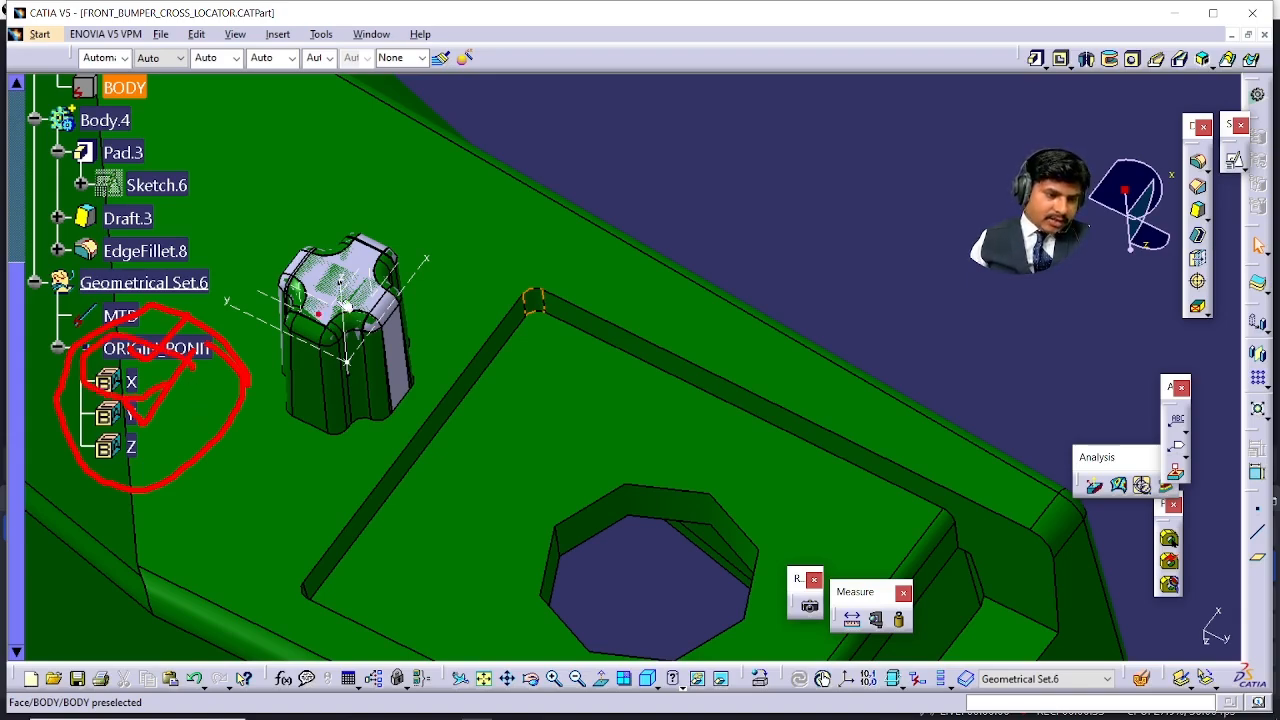
key(Escape)
middle_drag(420, 330, 440, 554)
mouse_move(798, 368)
middle_down()
mouse_move(604, 297)
mouse_move(591, 260)
mouse_move(566, 251)
mouse_move(648, 153)
mouse_move(645, 88)
middle_up()
middle_drag(597, 334, 735, 130)
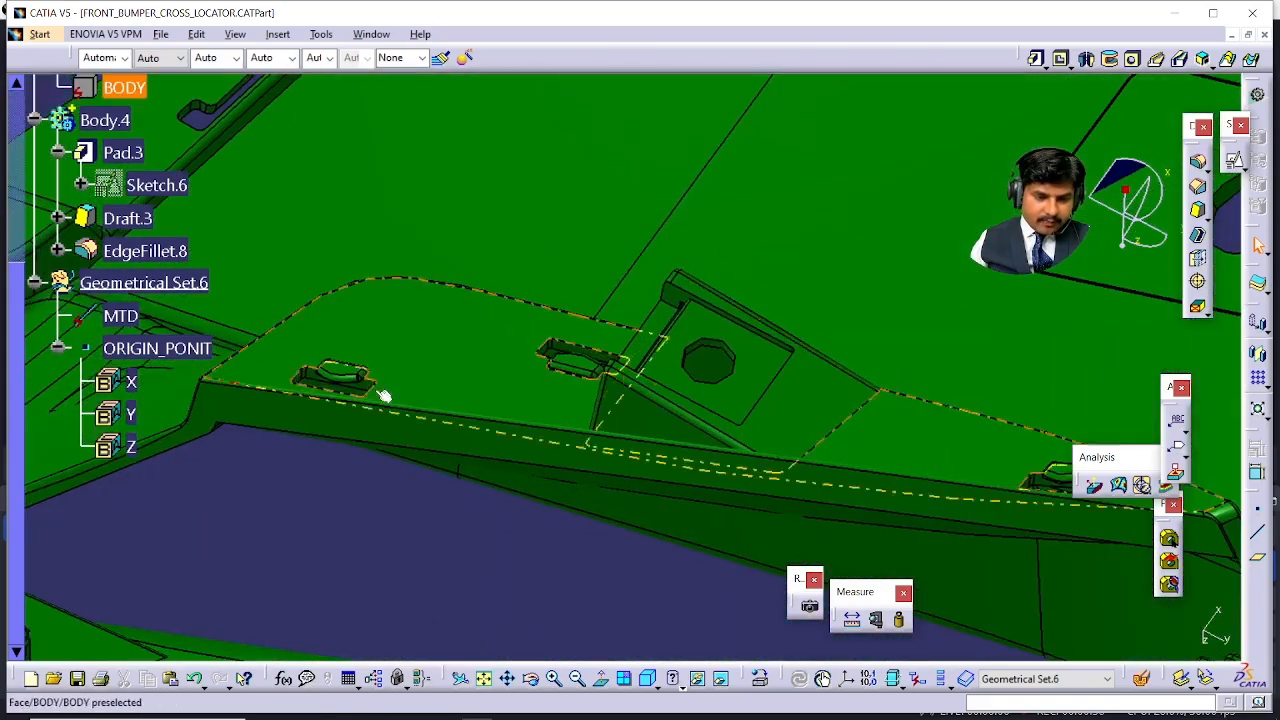
middle_drag(383, 396, 715, 348)
scroll(486, 360, down, 1)
middle_drag(490, 359, 547, 309)
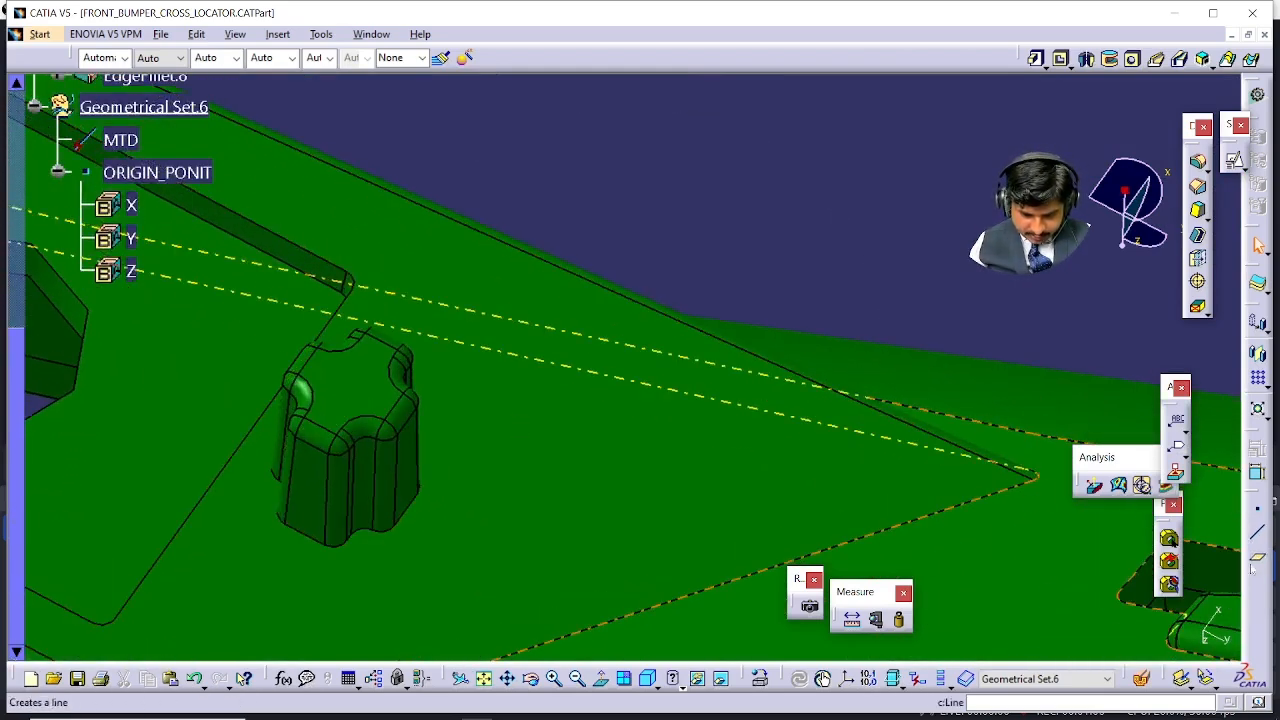
- Start a point-point line and create its first point midway between two opposite base vertices of the original cross locator, ratio 0.5
click(1257, 535)
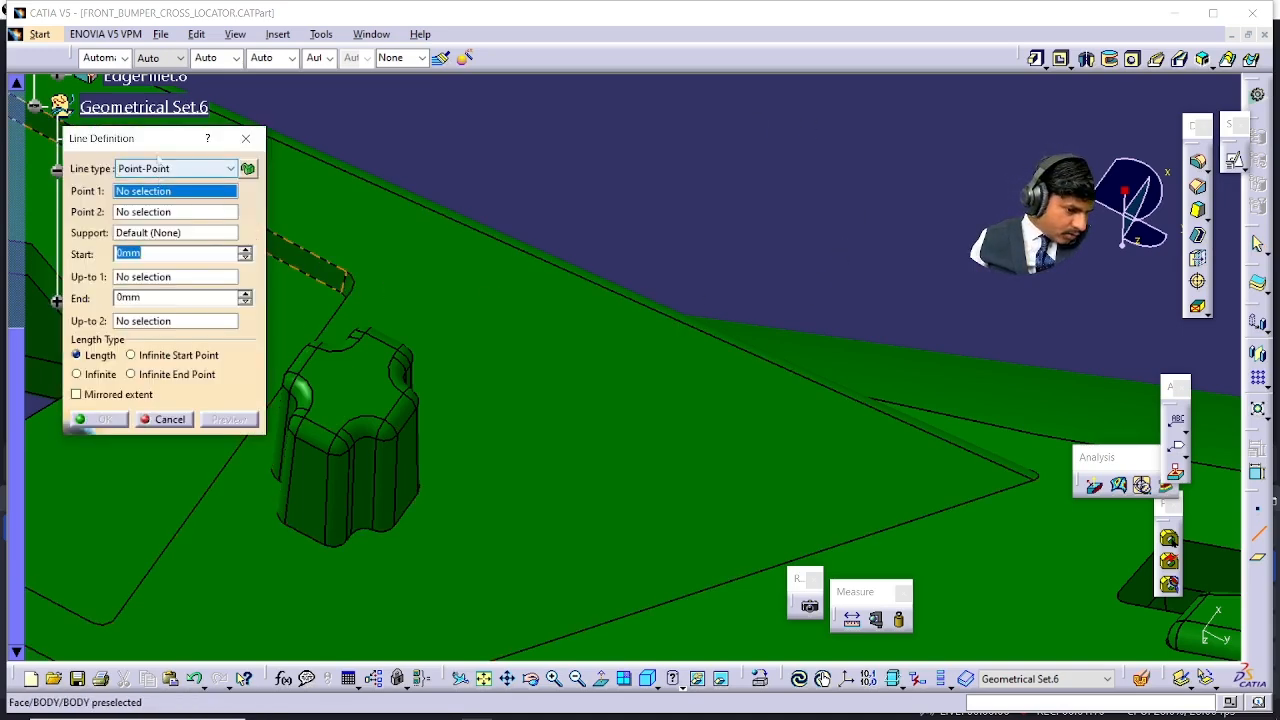
right_click(133, 193)
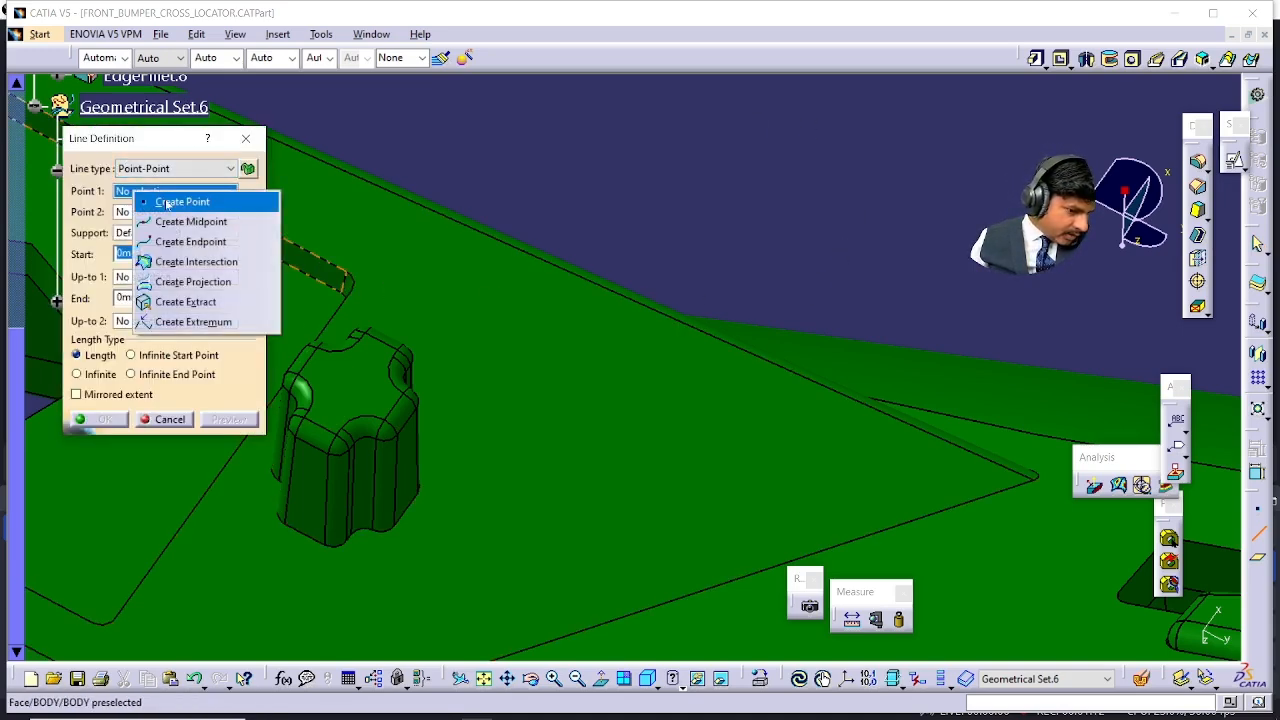
click(181, 202)
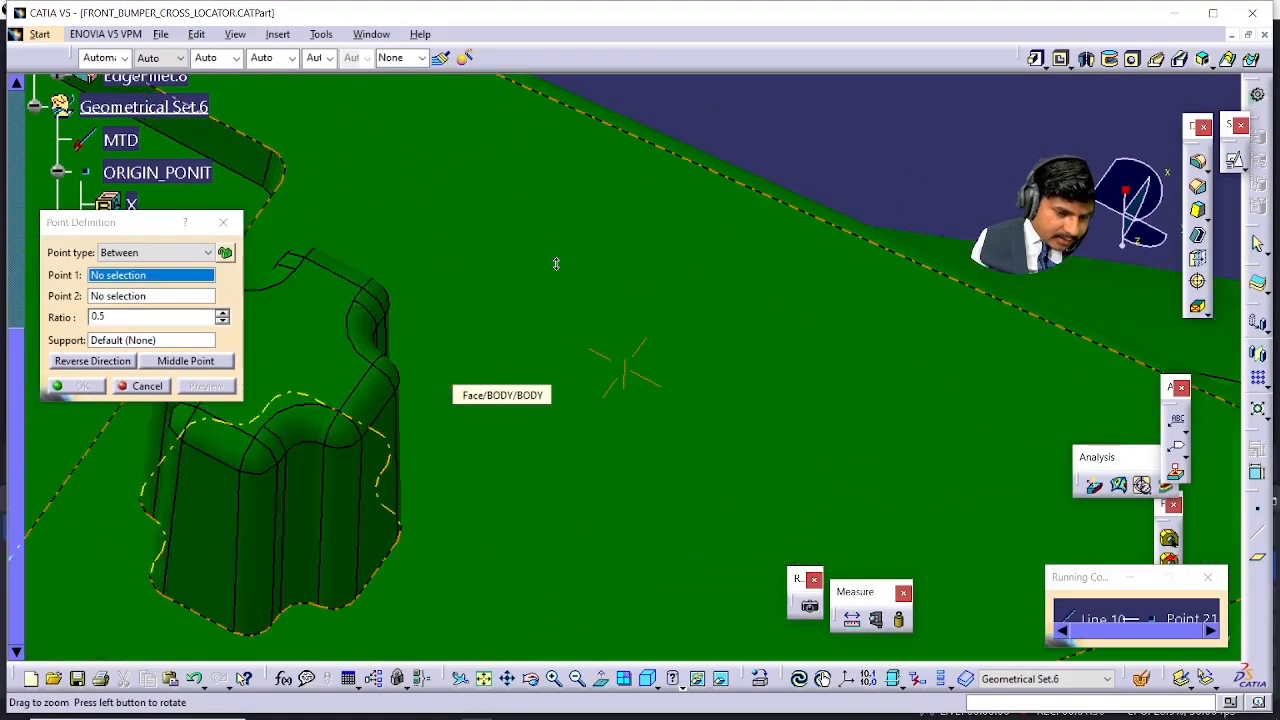
middle_drag(557, 263, 731, 249)
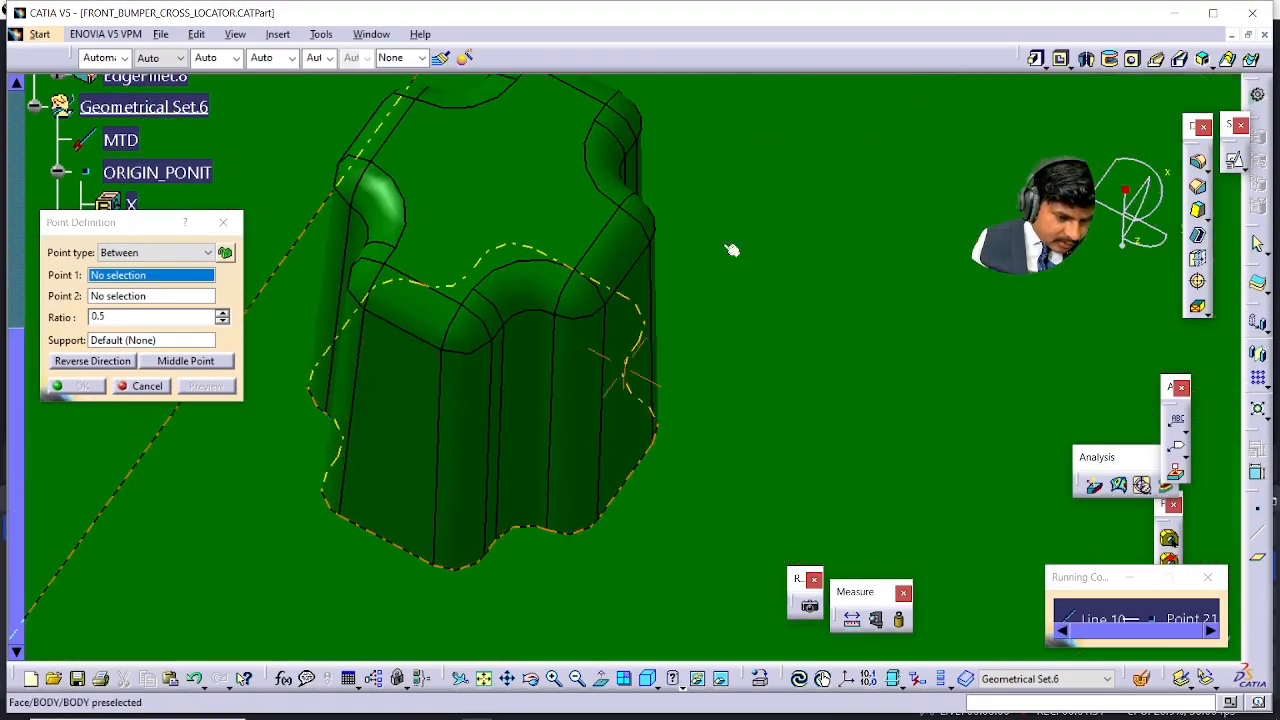
click(349, 512)
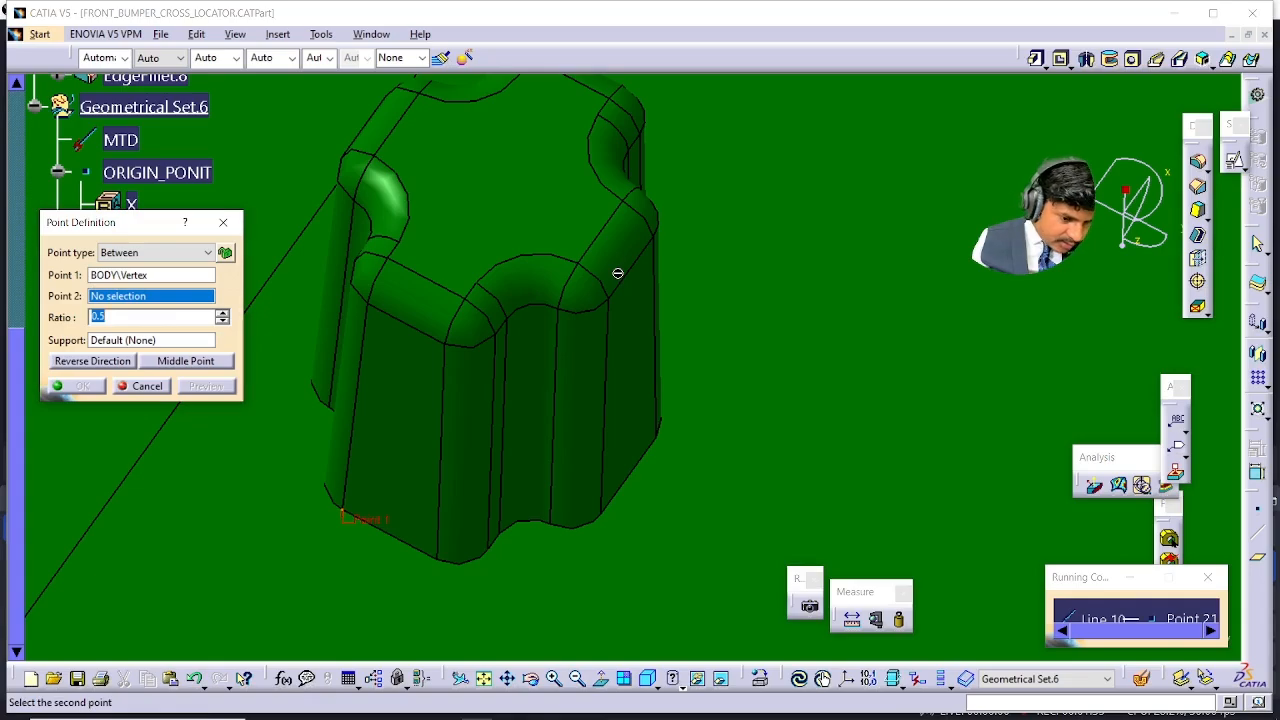
middle_drag(602, 245, 598, 330)
middle_drag(354, 406, 638, 298)
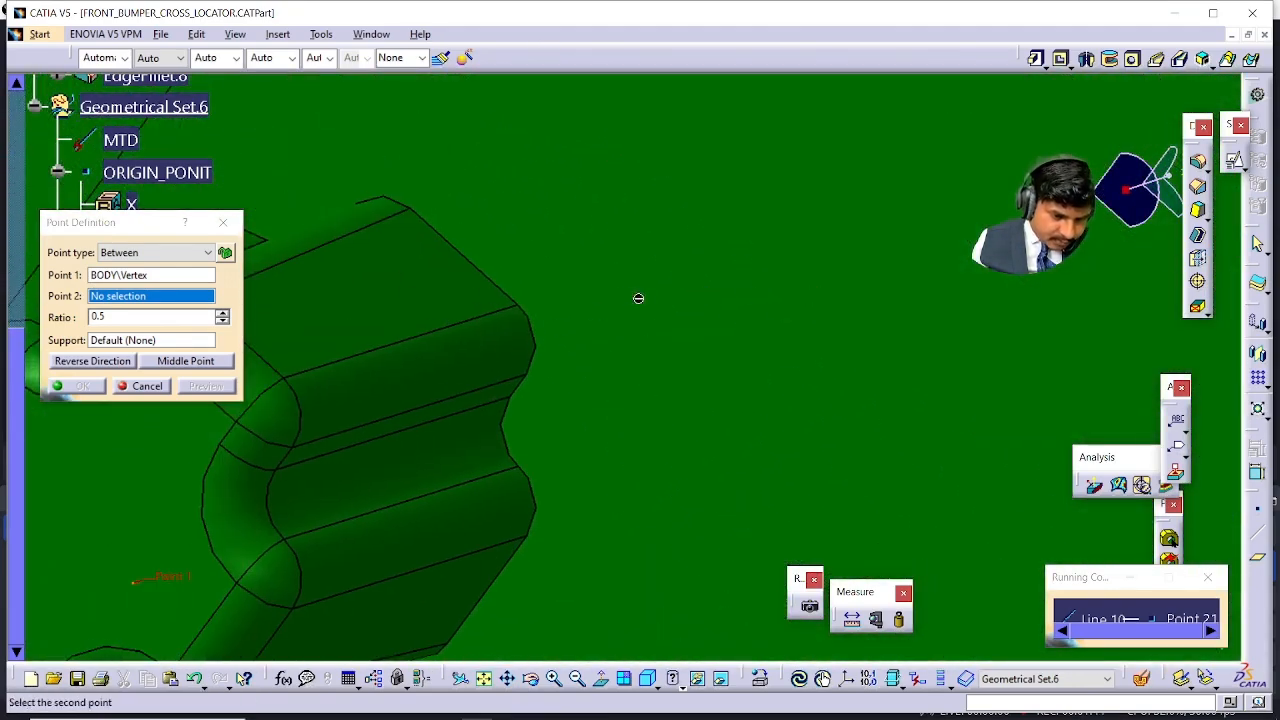
click(519, 305)
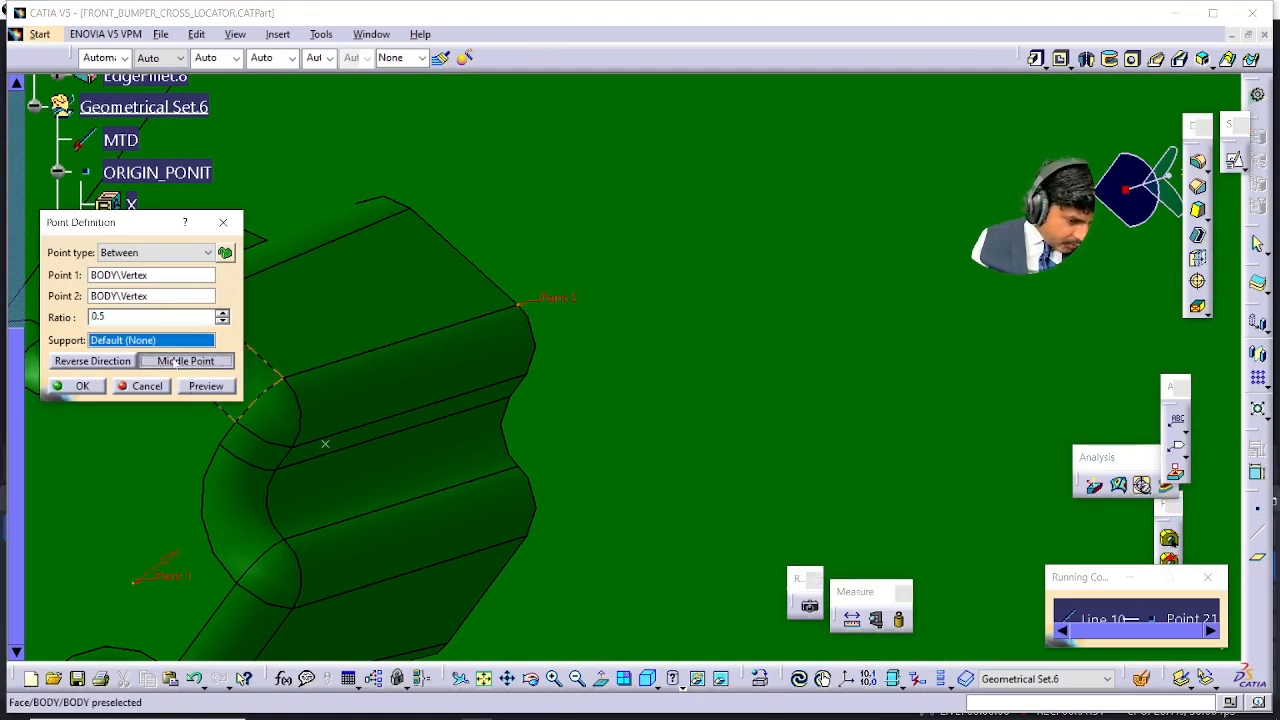
click(84, 386)
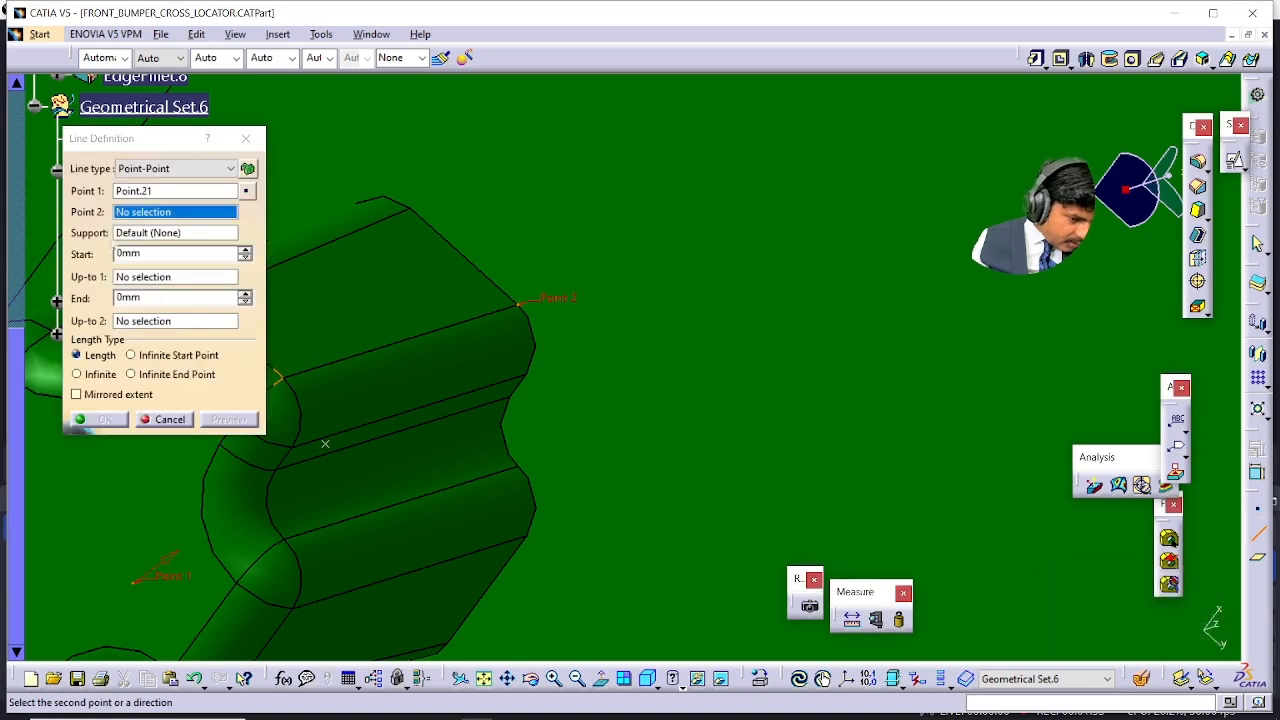
- Create the line's second point midway between two opposite top-face vertices of the cross, ratio 0.5, and complete the centre line
right_click(136, 213)
click(160, 218)
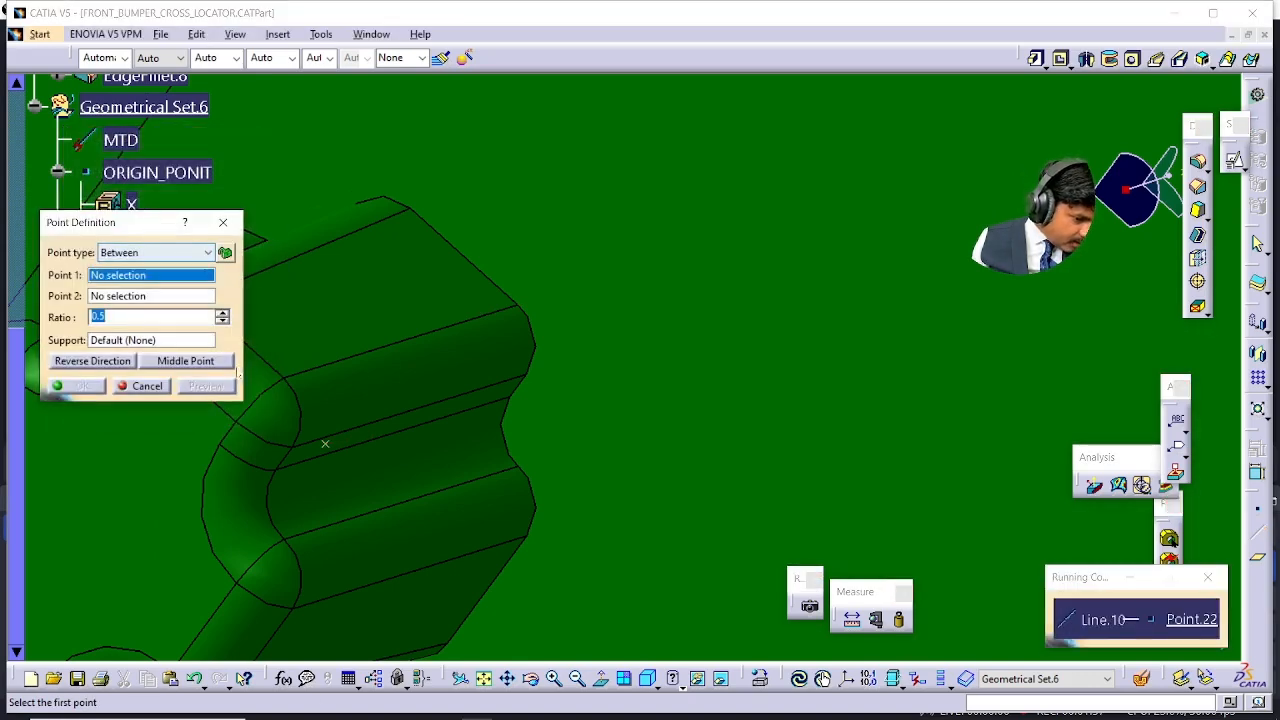
middle_drag(583, 293, 631, 251)
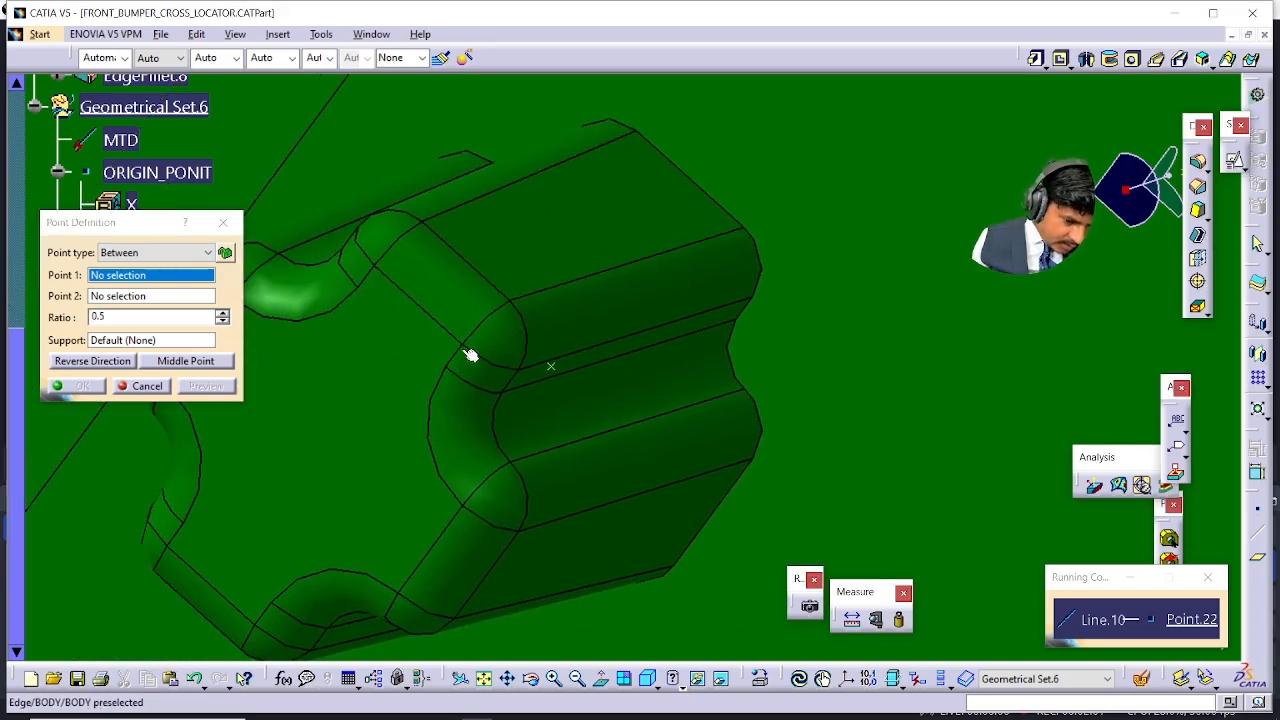
click(464, 345)
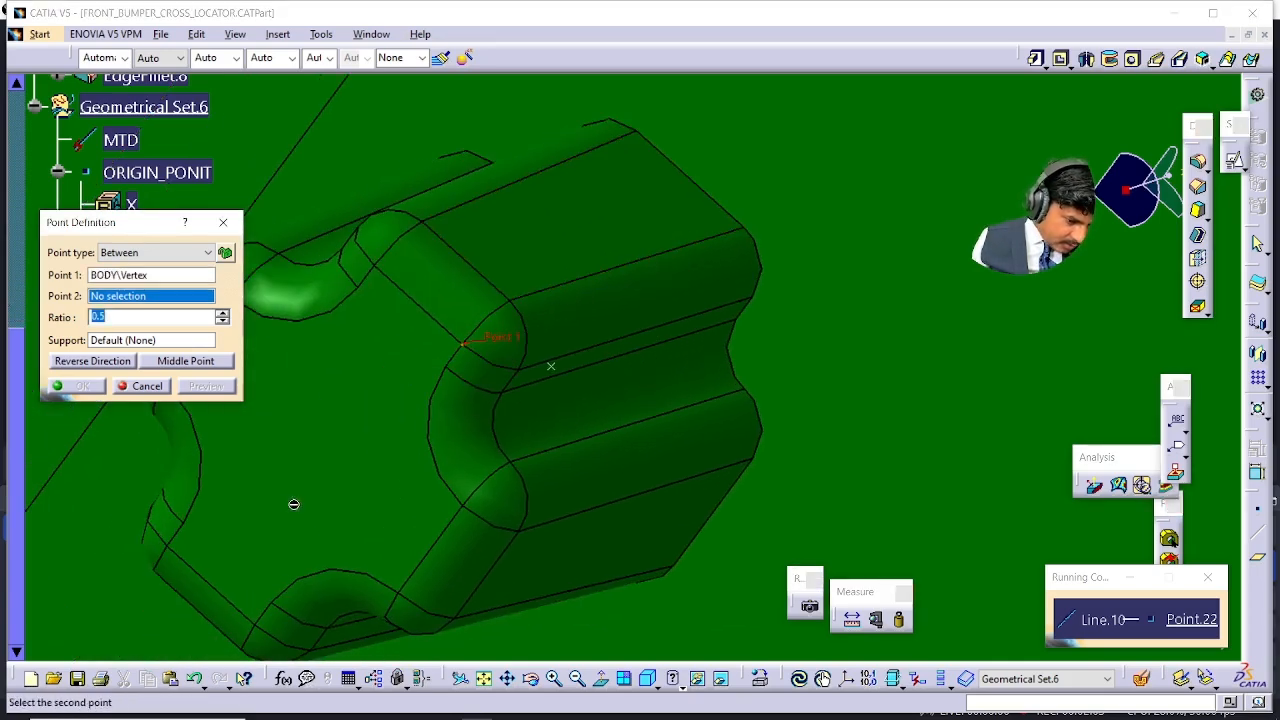
click(170, 546)
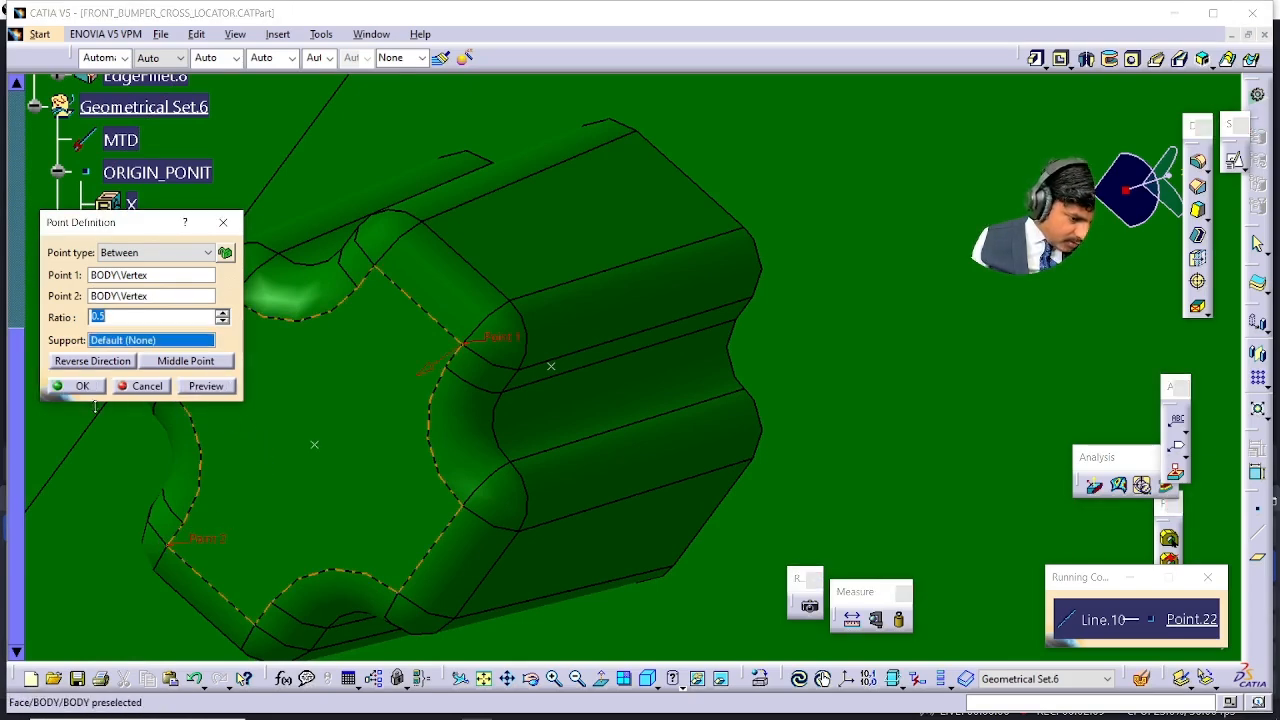
click(171, 362)
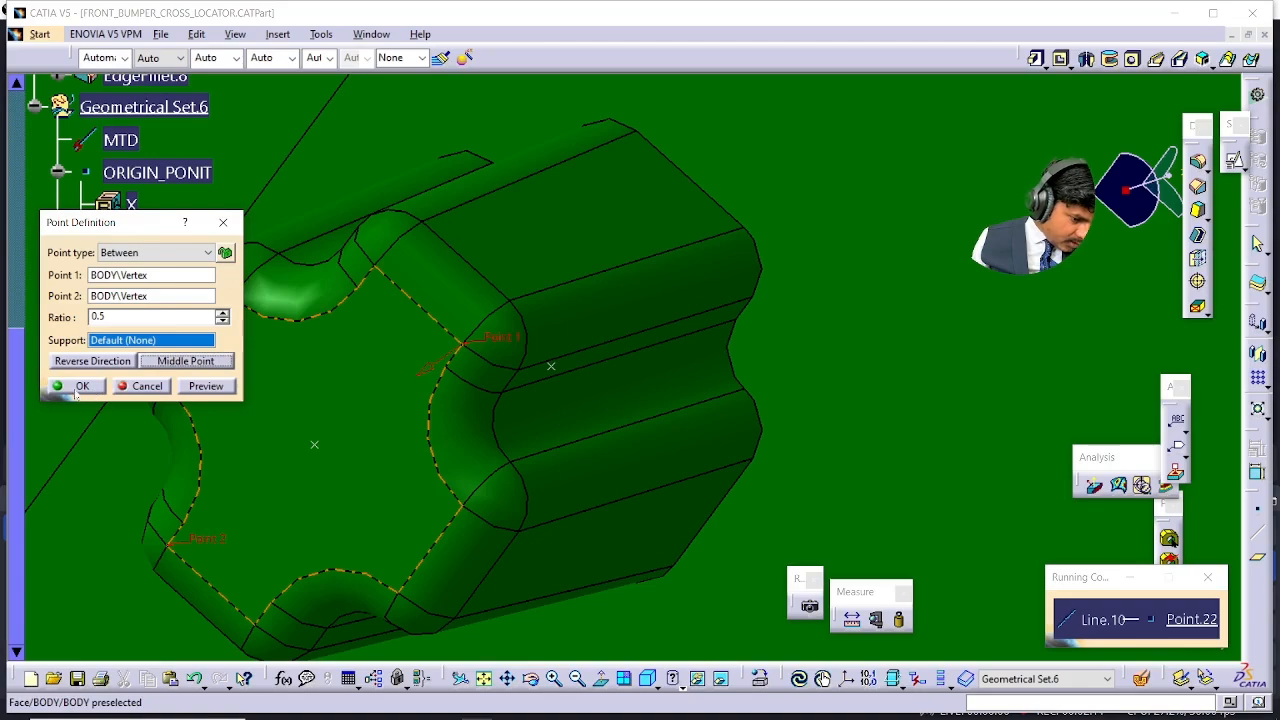
click(78, 389)
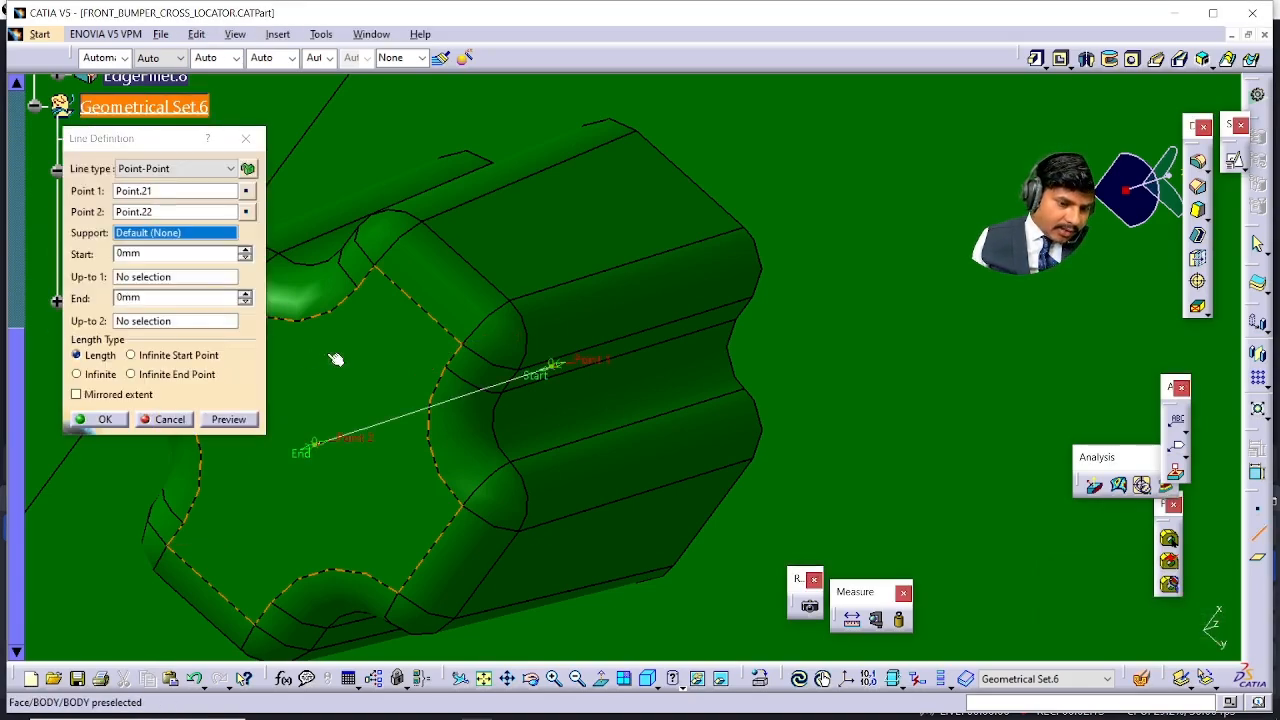
click(104, 420)
- Create an on-curve point near the base end of the new centre line, positioned by geodesic distance on curve
middle_drag(437, 223, 1273, 483)
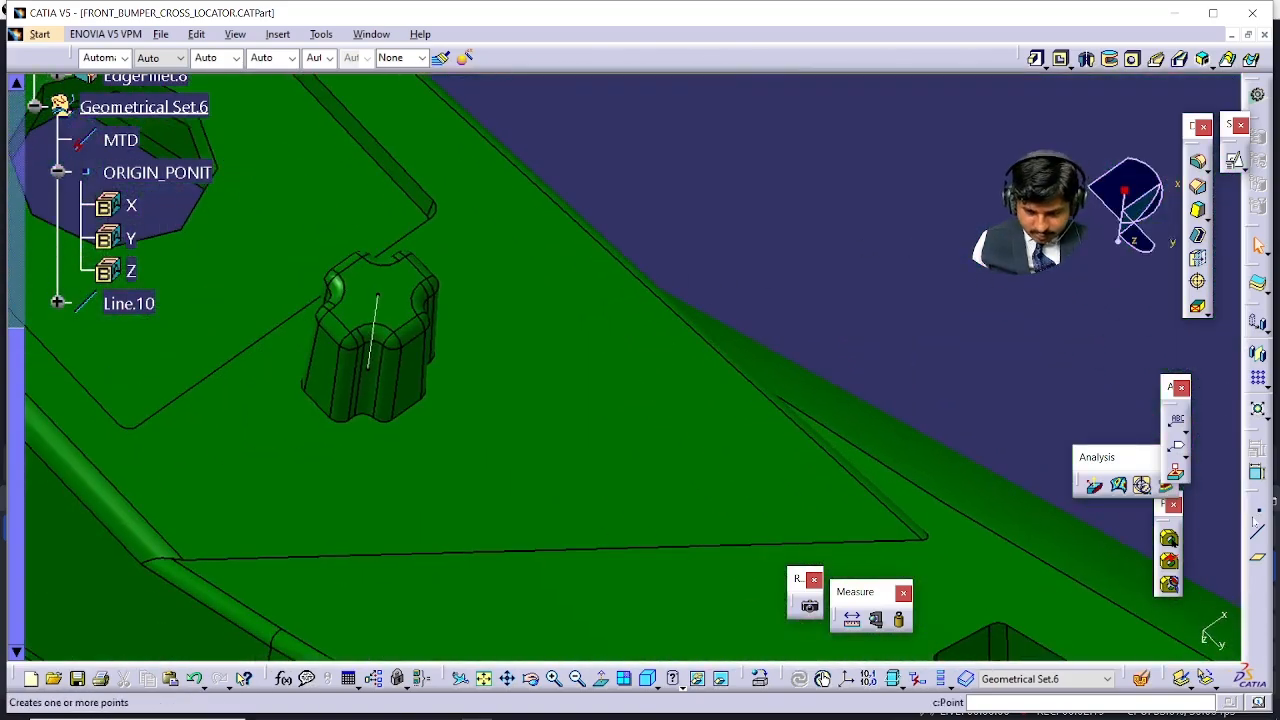
click(1258, 508)
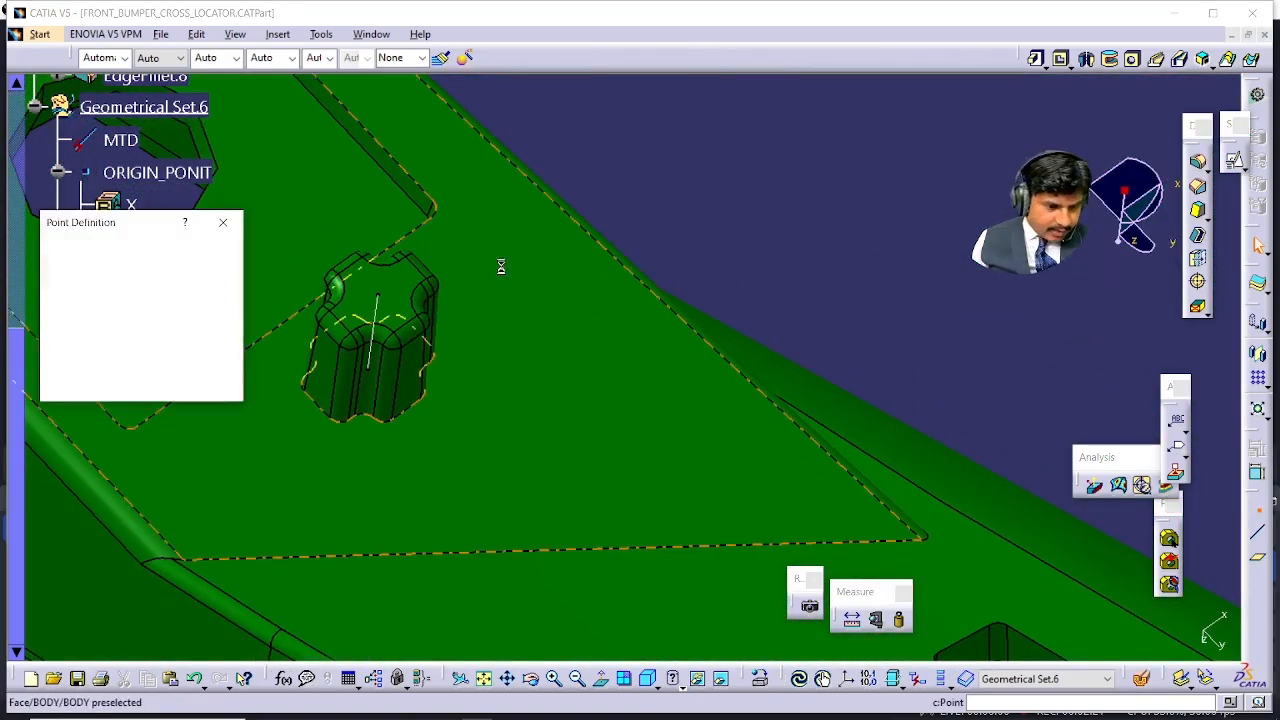
middle_drag(651, 291, 106, 232)
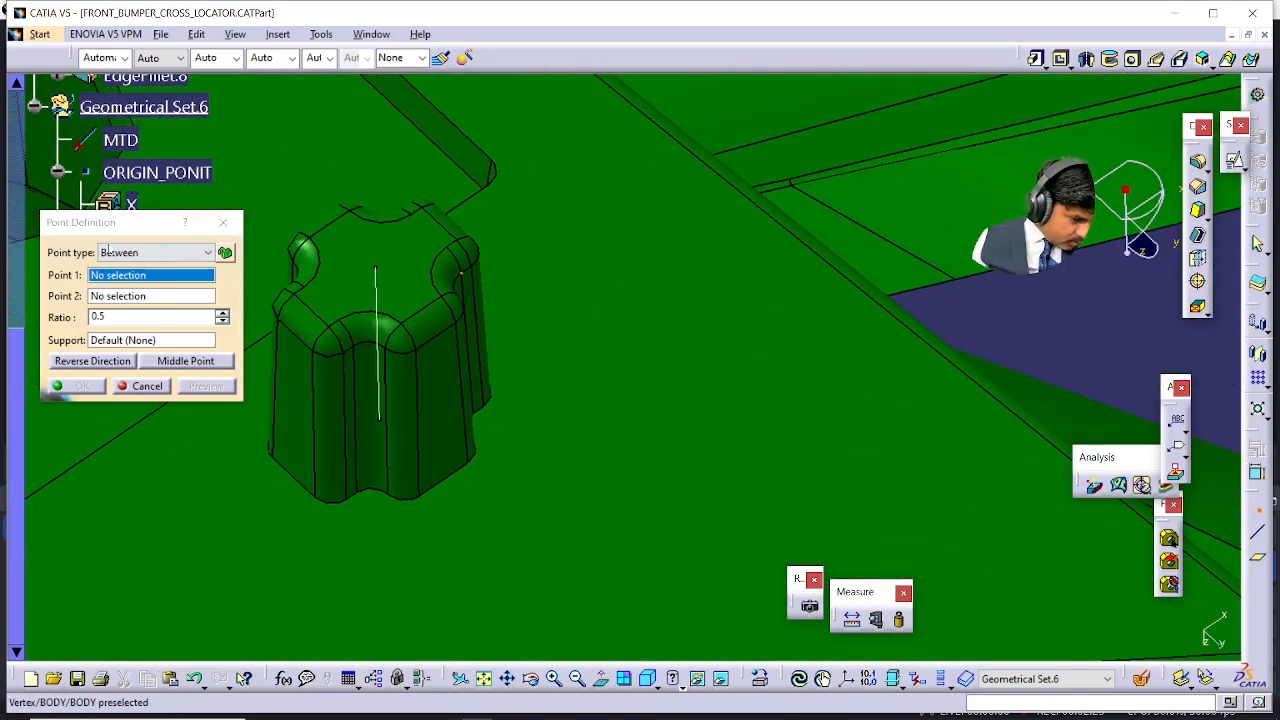
click(108, 252)
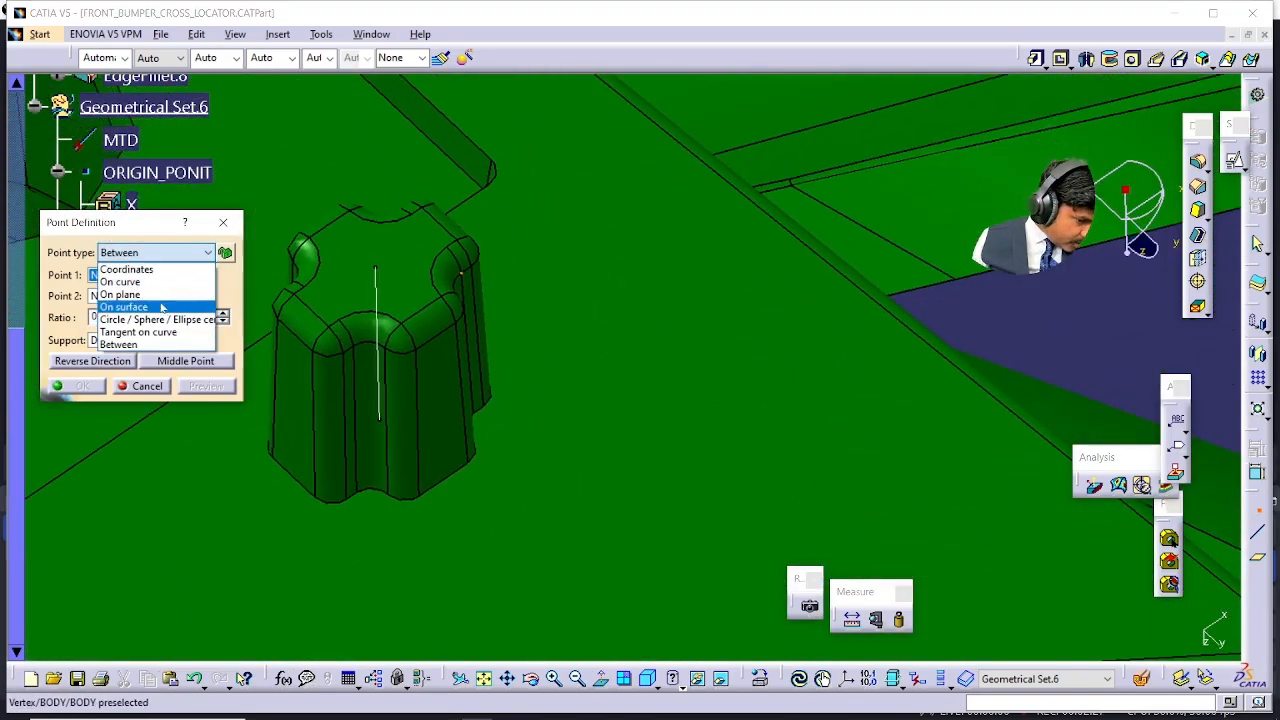
click(160, 283)
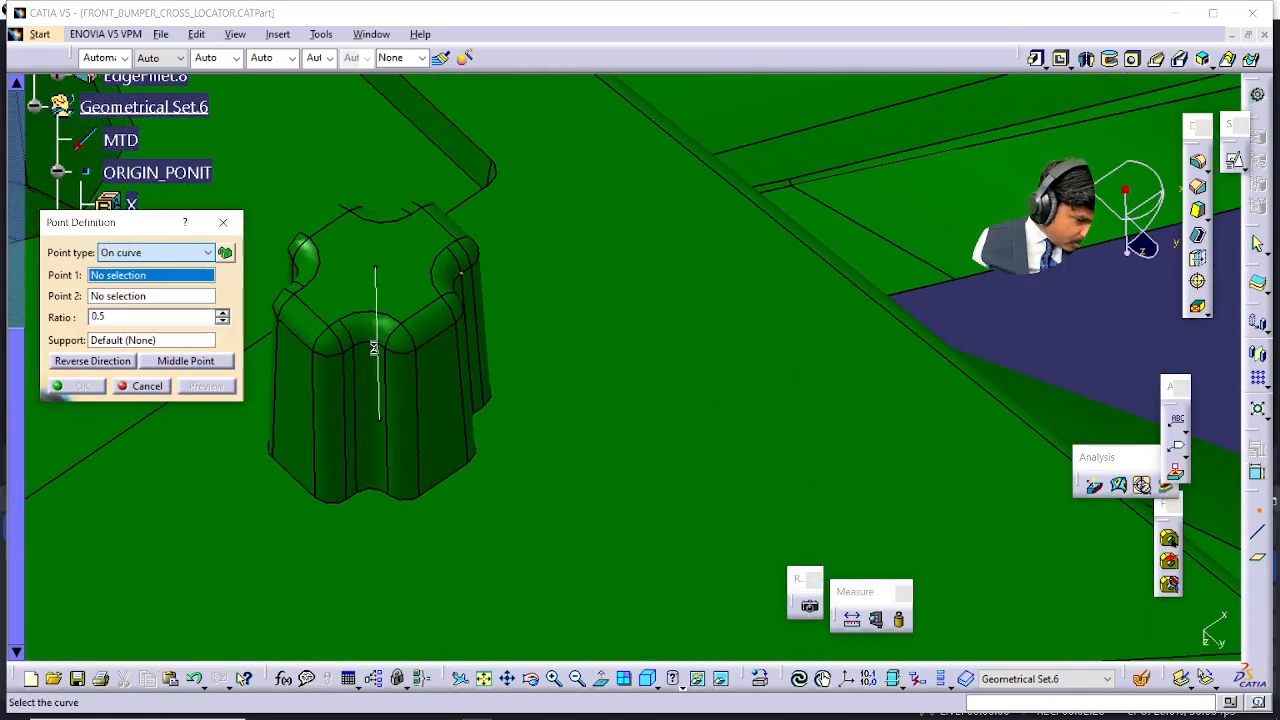
click(381, 298)
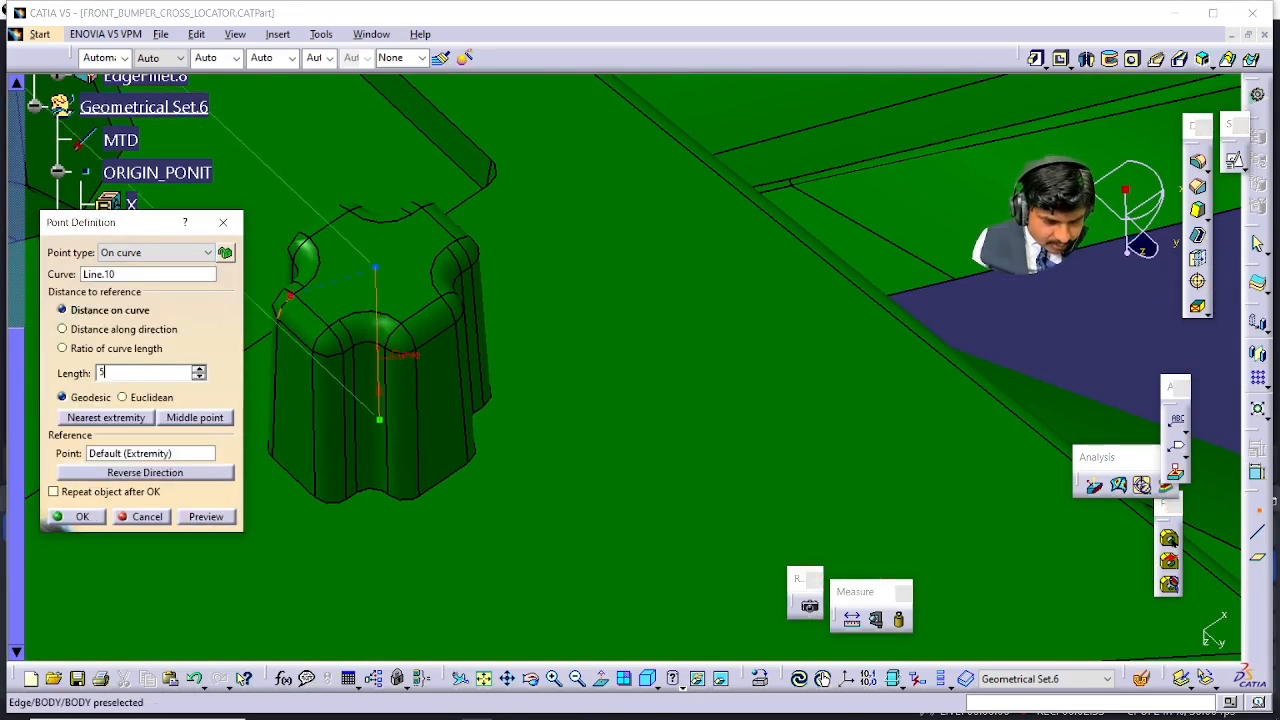
key(BackSpace)
click(195, 517)
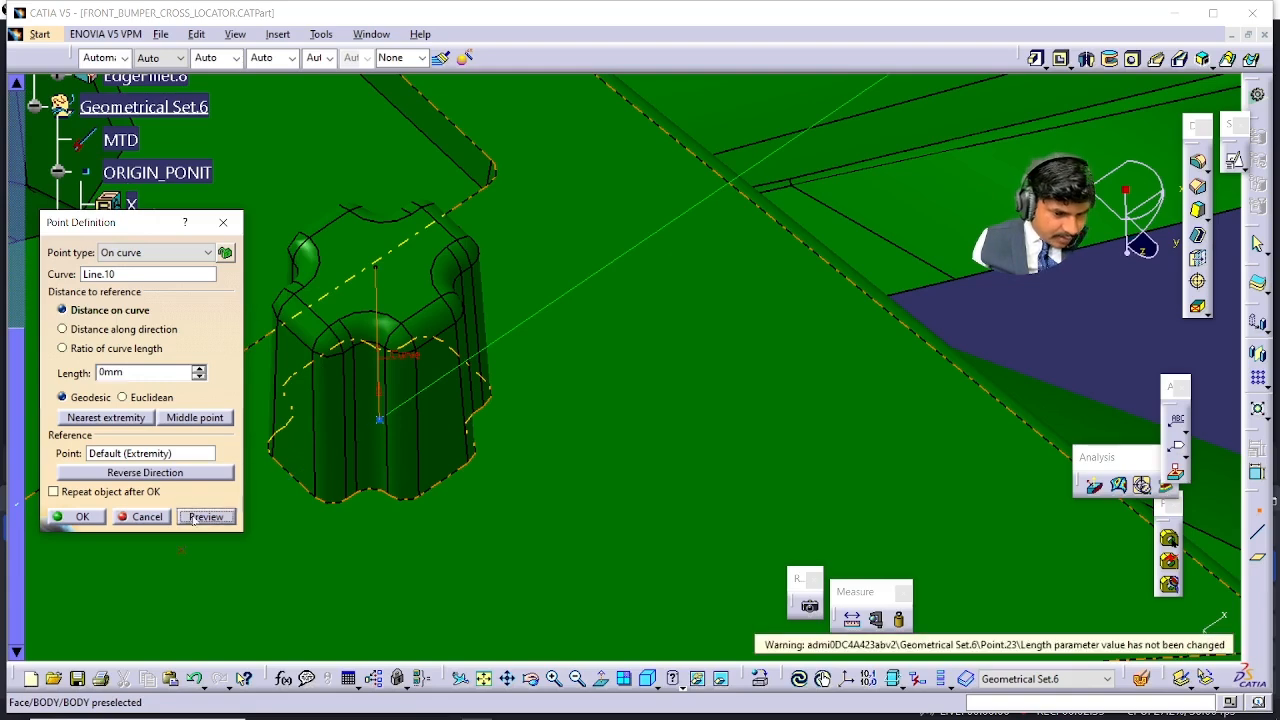
click(88, 516)
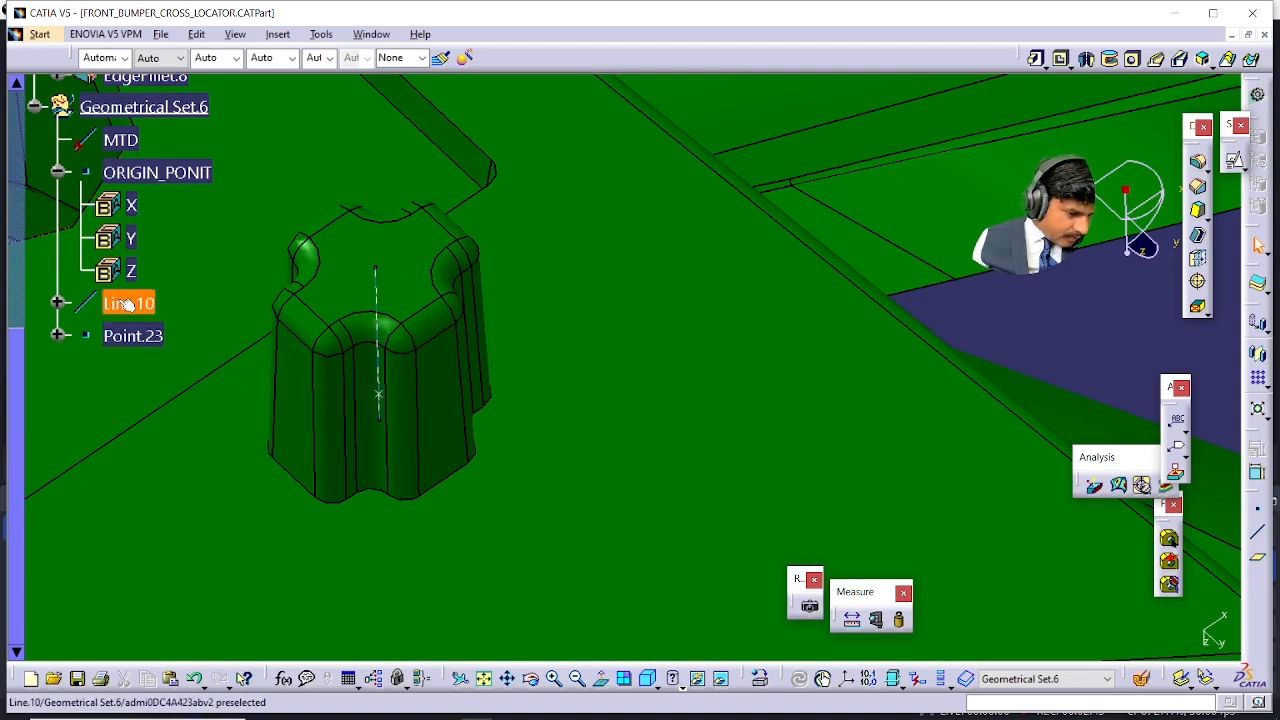
- Isolate the new centre-line point from its parent geometry
click(125, 335)
right_click(120, 334)
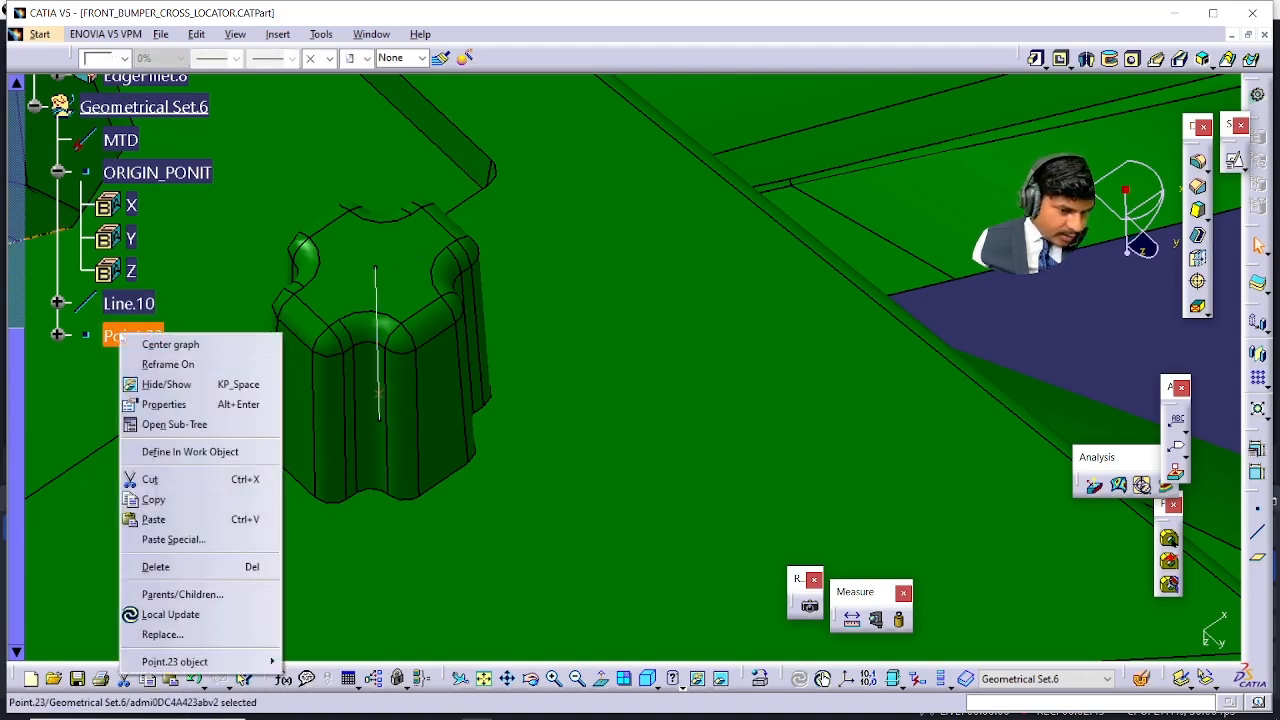
mouse_move(200, 661)
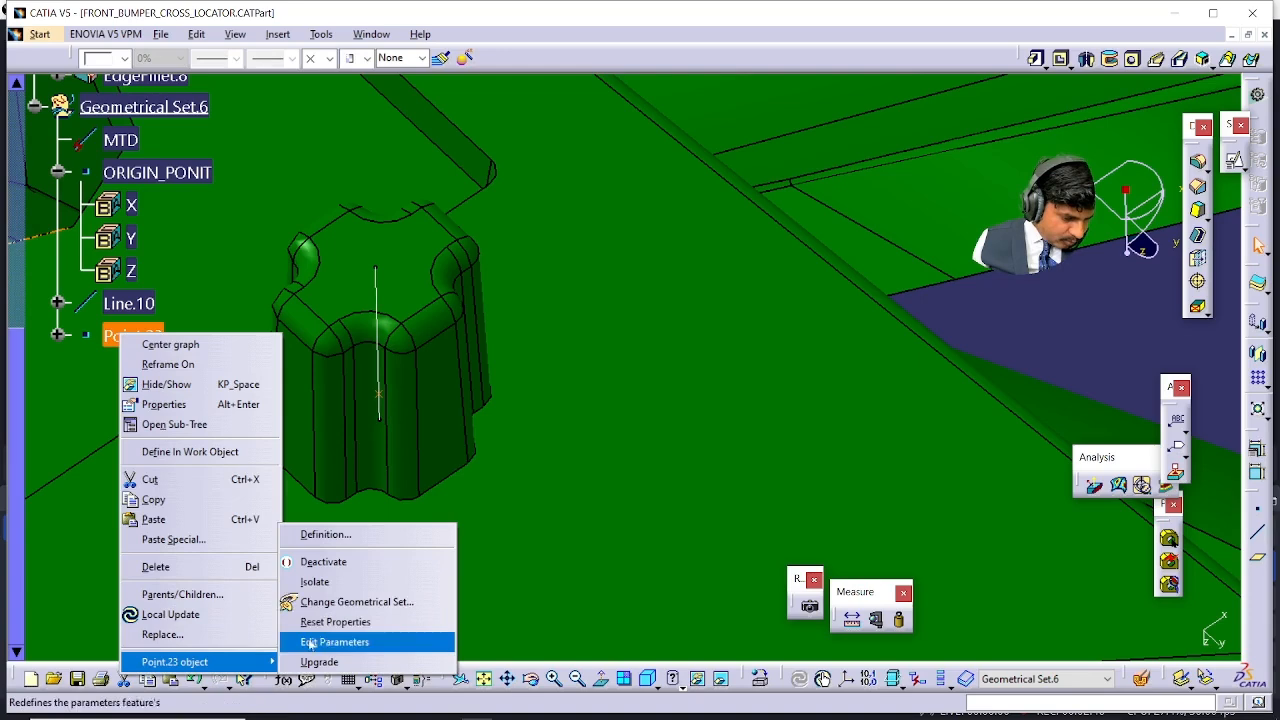
click(370, 583)
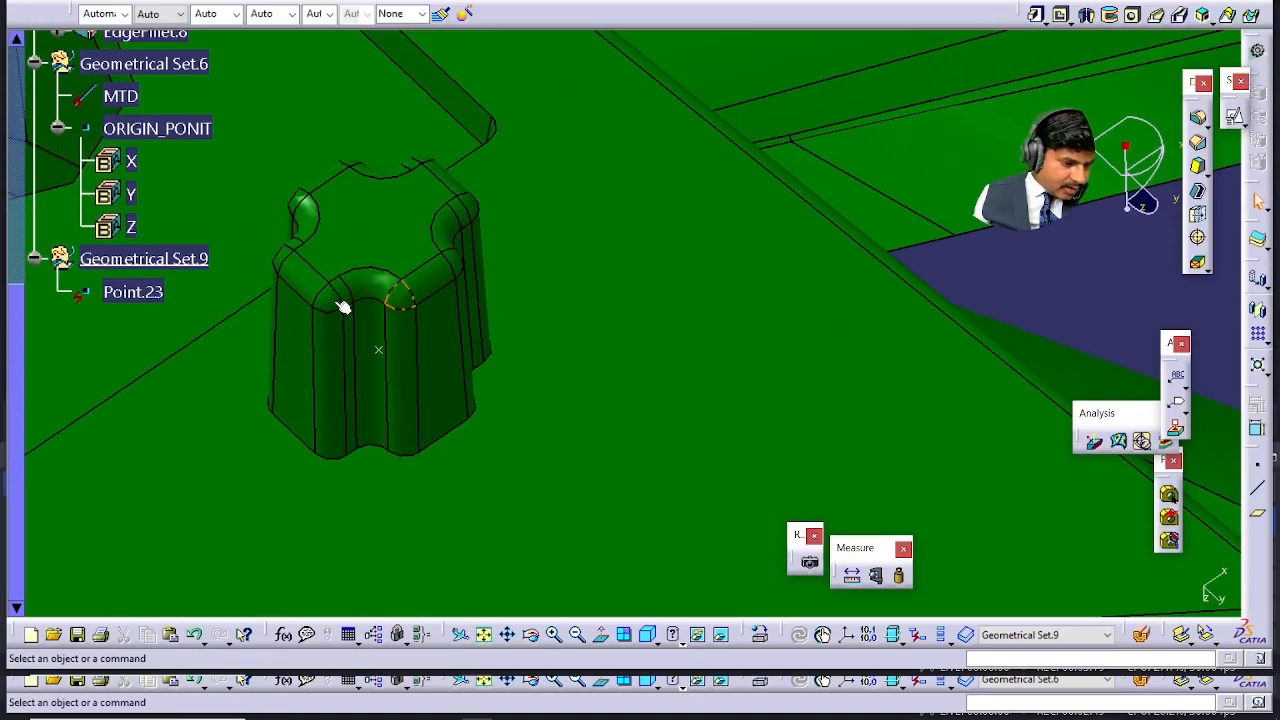
- Redefine the isolated point from Explicit to the Coordinates point type
double_click(140, 338)
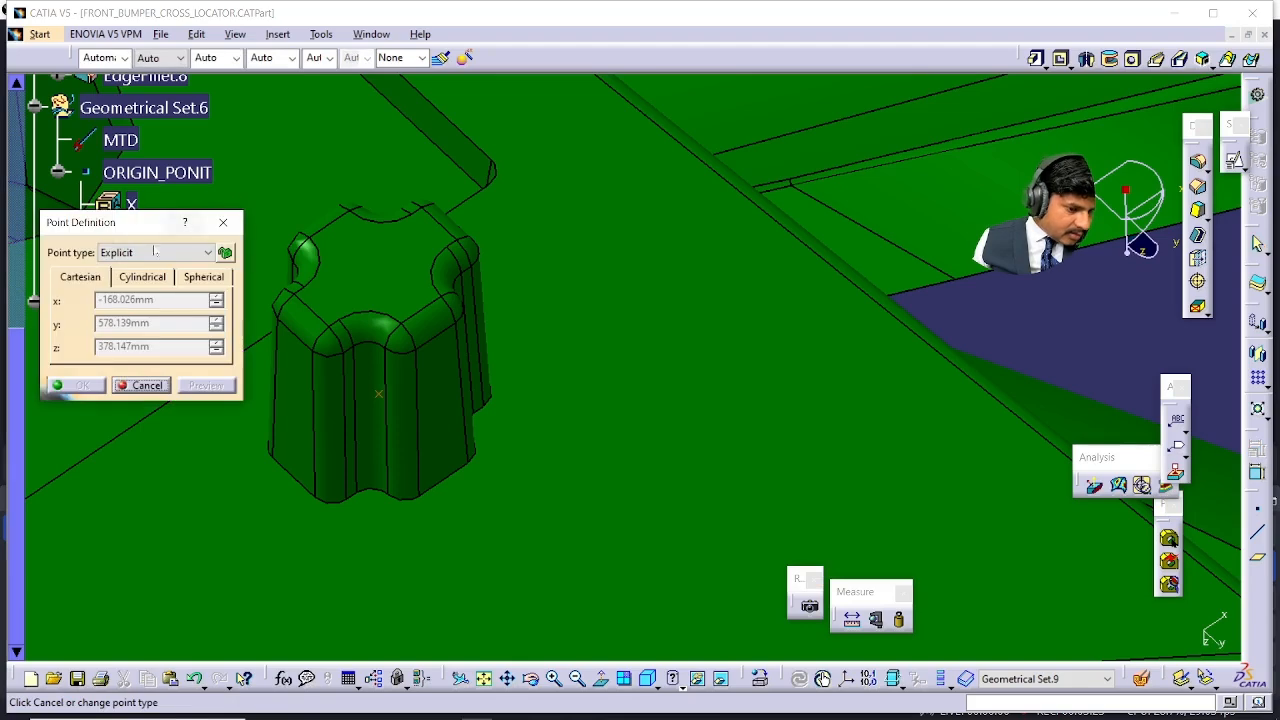
click(113, 252)
scroll(128, 280, up, 2)
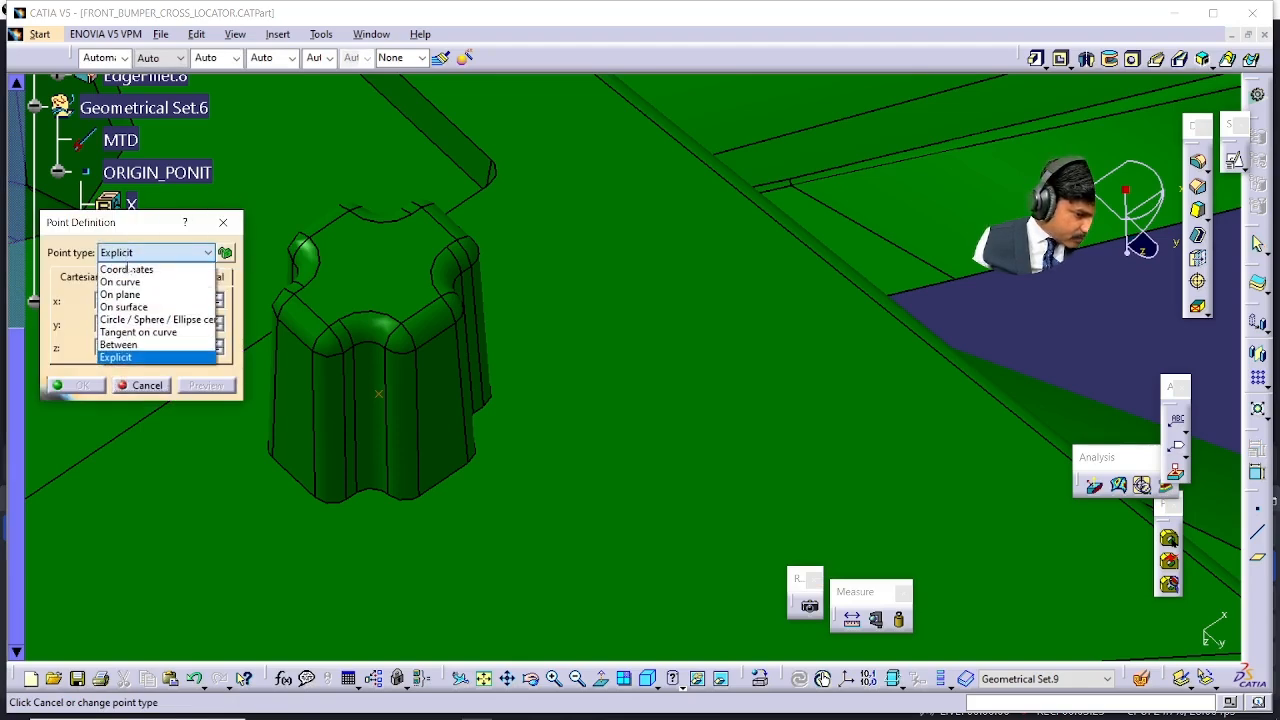
click(128, 266)
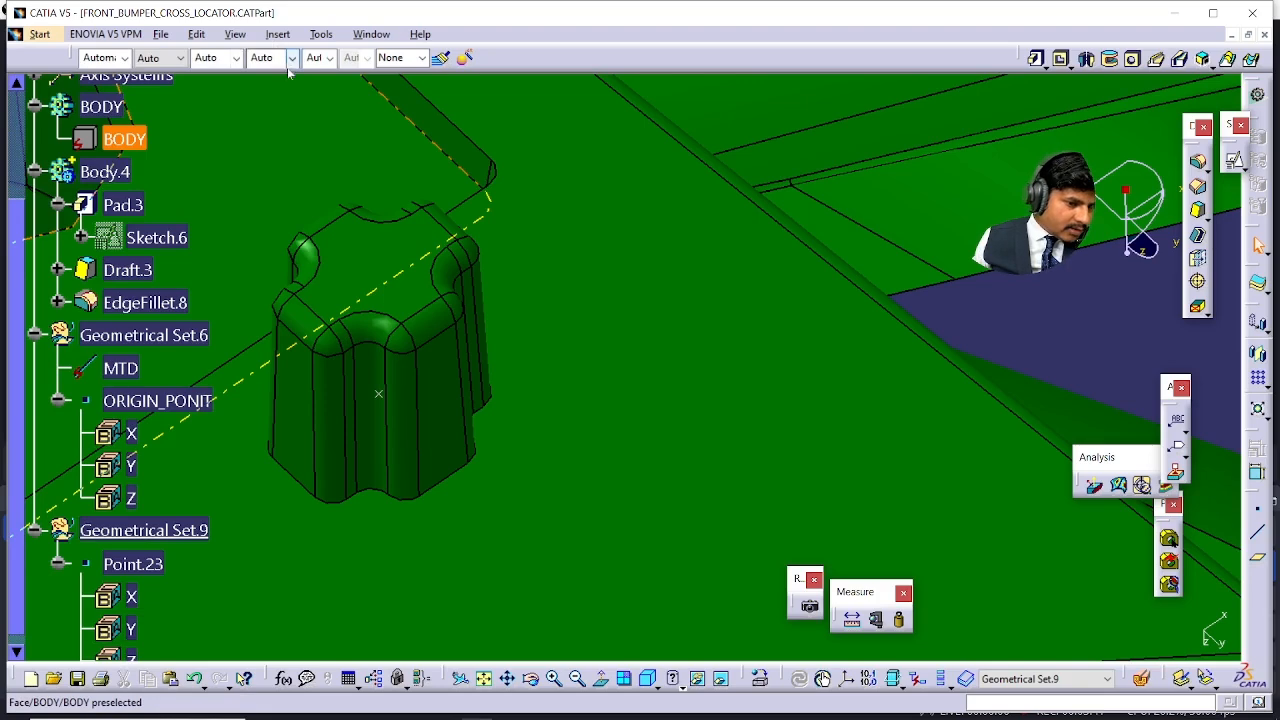
- Define a PowerCopy from Body.4 and include Axis System.4 as a component, leaving only ORIGIN_PONIT and MTD as inputs
click(279, 34)
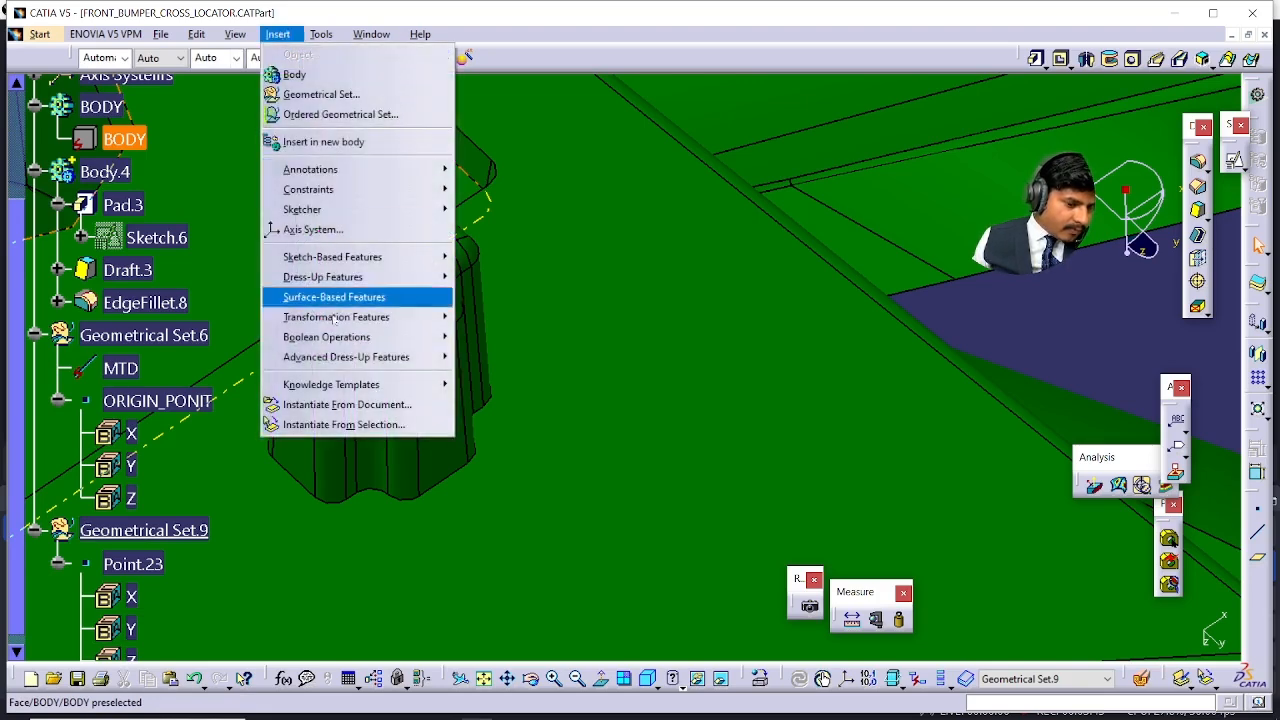
mouse_move(390, 384)
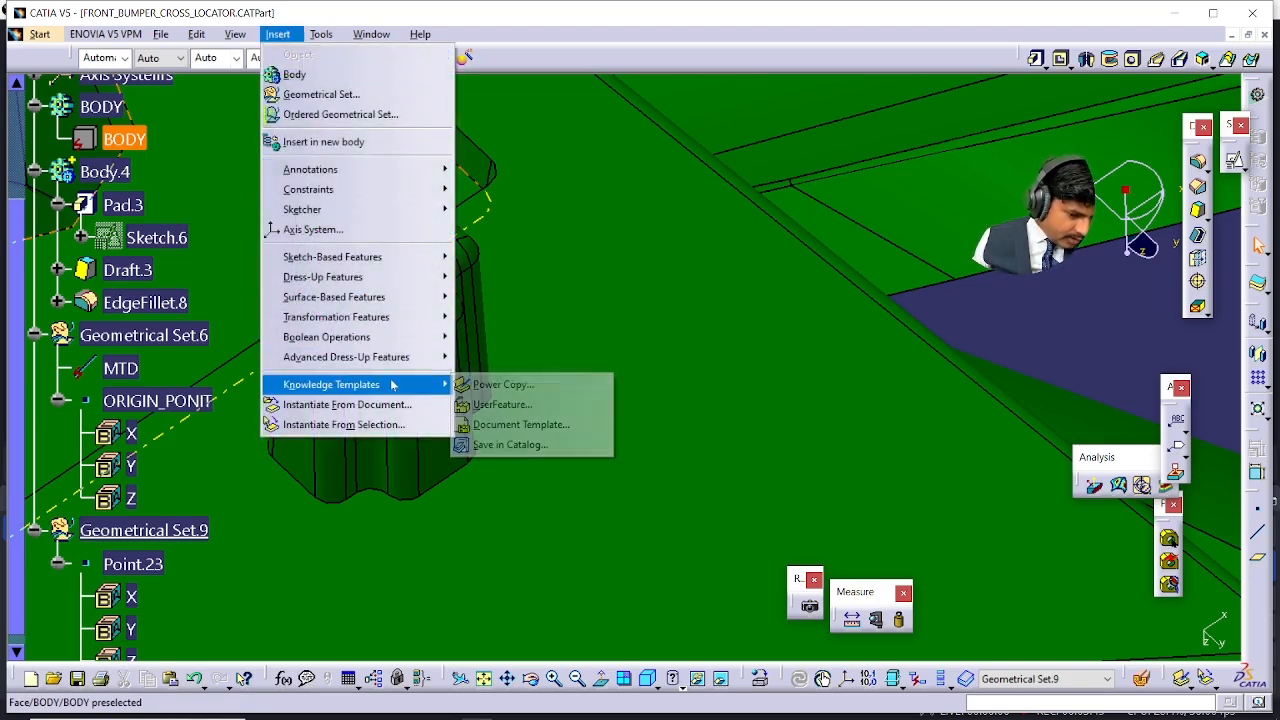
click(470, 384)
ctrl+middle_drag(386, 233, 650, 650)
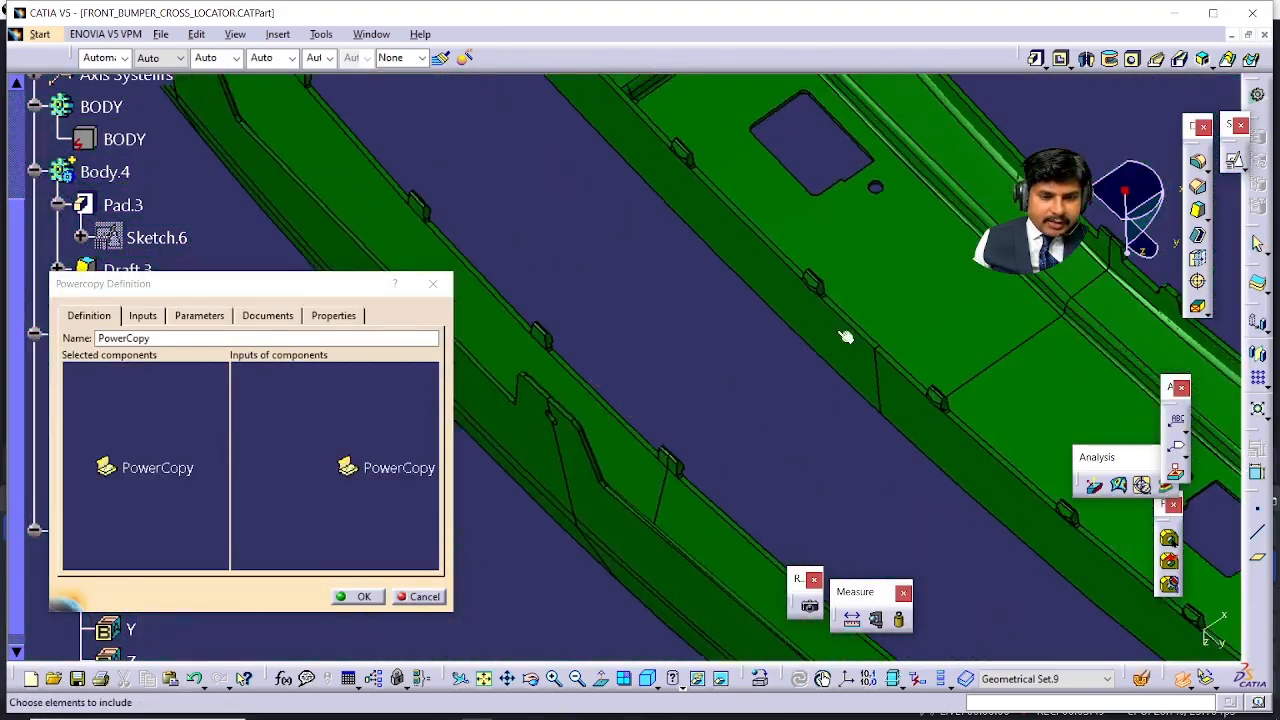
middle_drag(1040, 320, 612, 110)
middle_drag(816, 456, 712, 78)
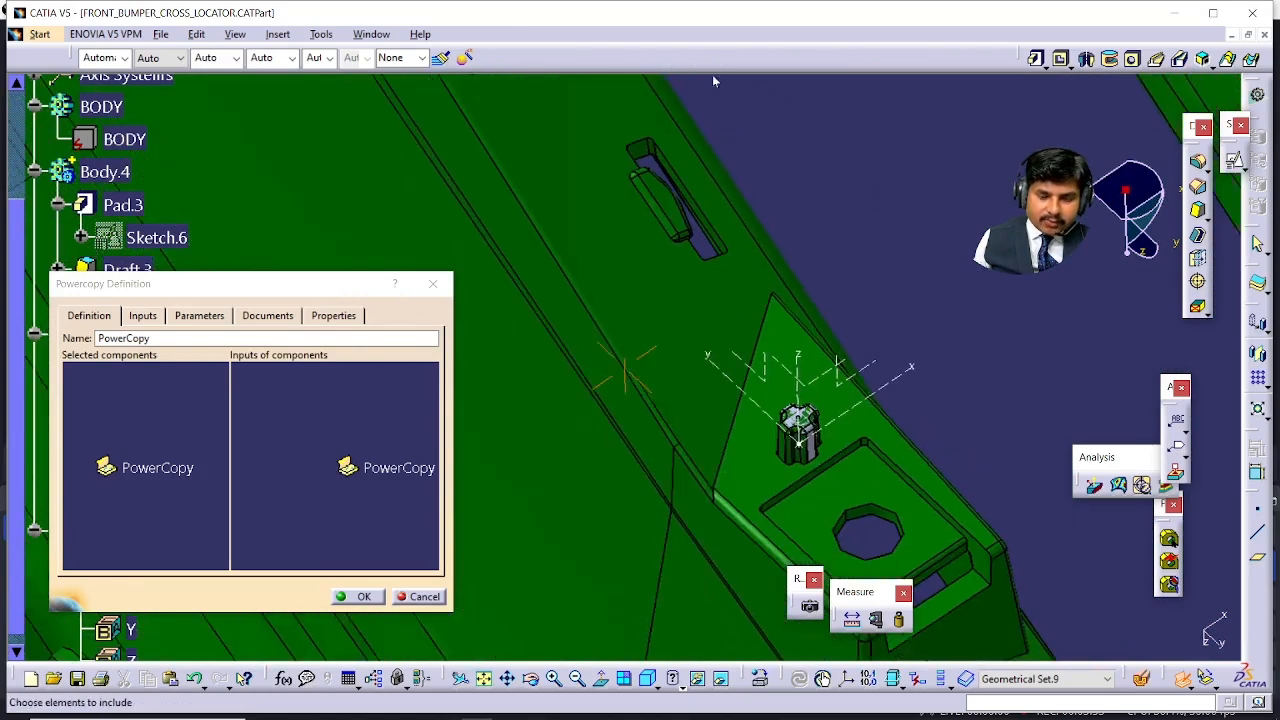
ctrl+middle_drag(950, 350, 549, 273)
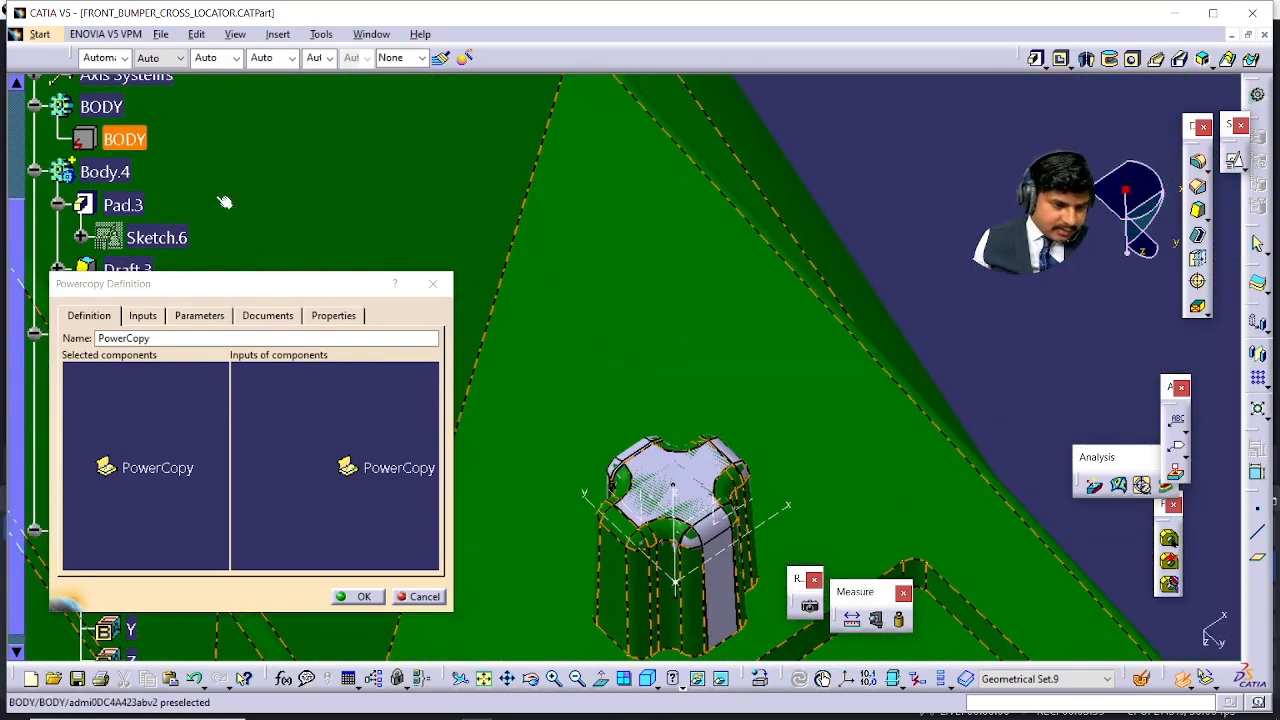
click(106, 172)
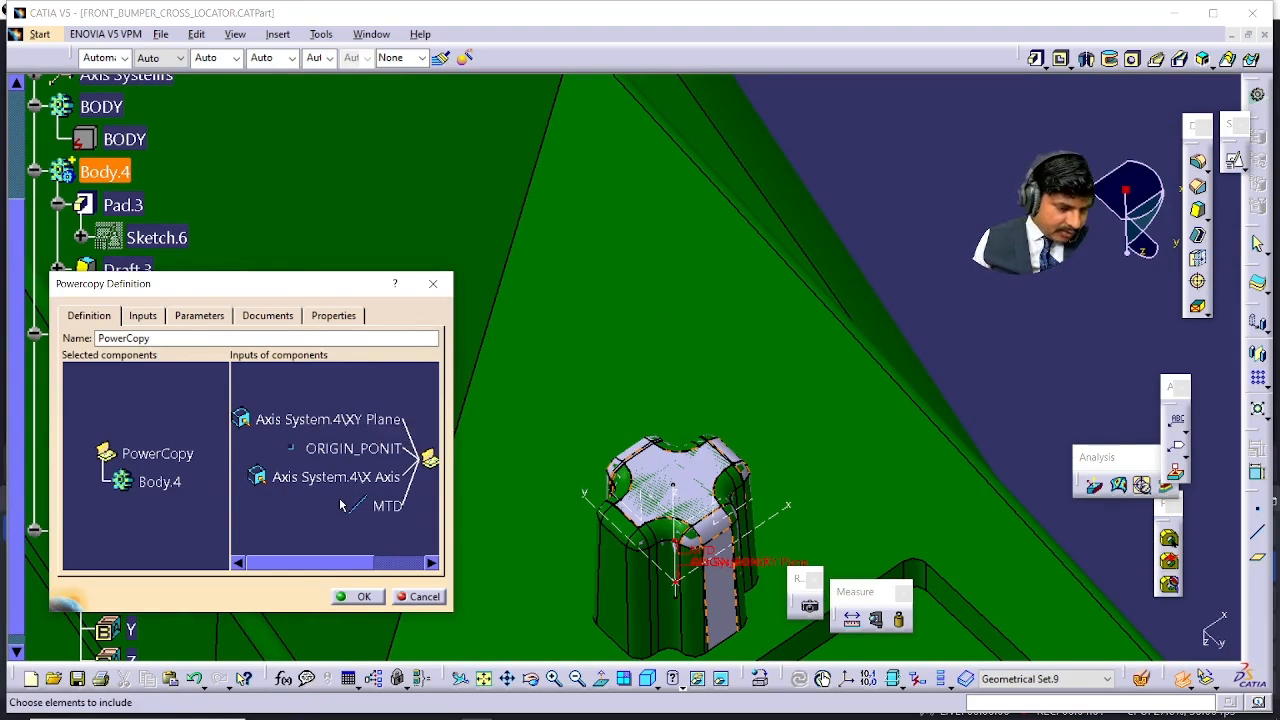
click(307, 419)
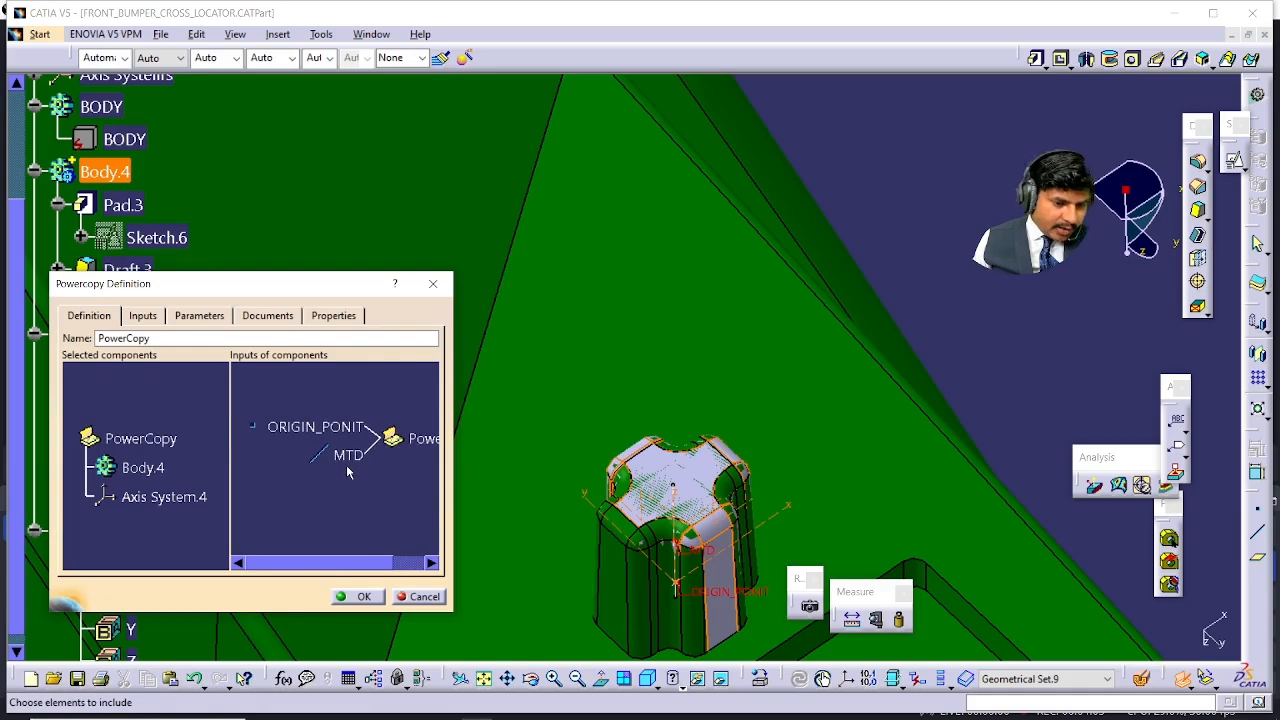
click(357, 596)
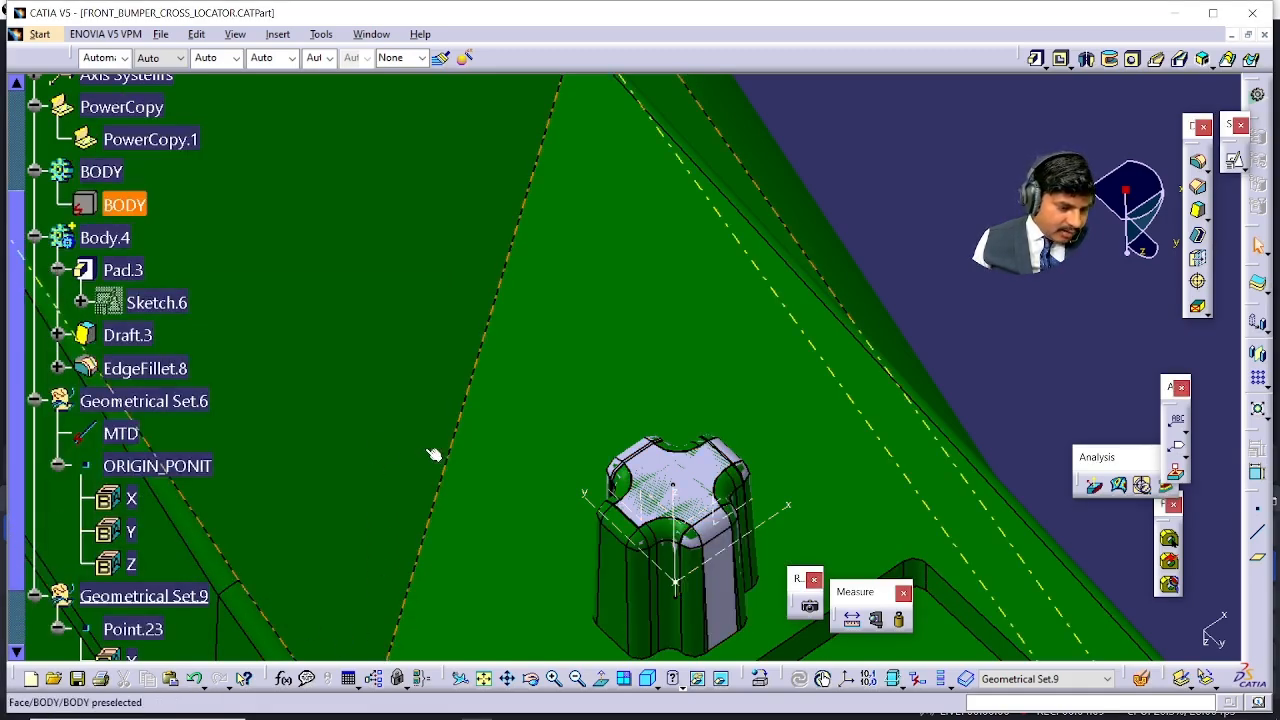
- Start instantiating PowerCopy.1 from selection and assign Point.23 on the other cross locator as the ORIGIN_PONIT input
middle_drag(470, 203, 645, 552)
middle_drag(508, 453, 101, 197)
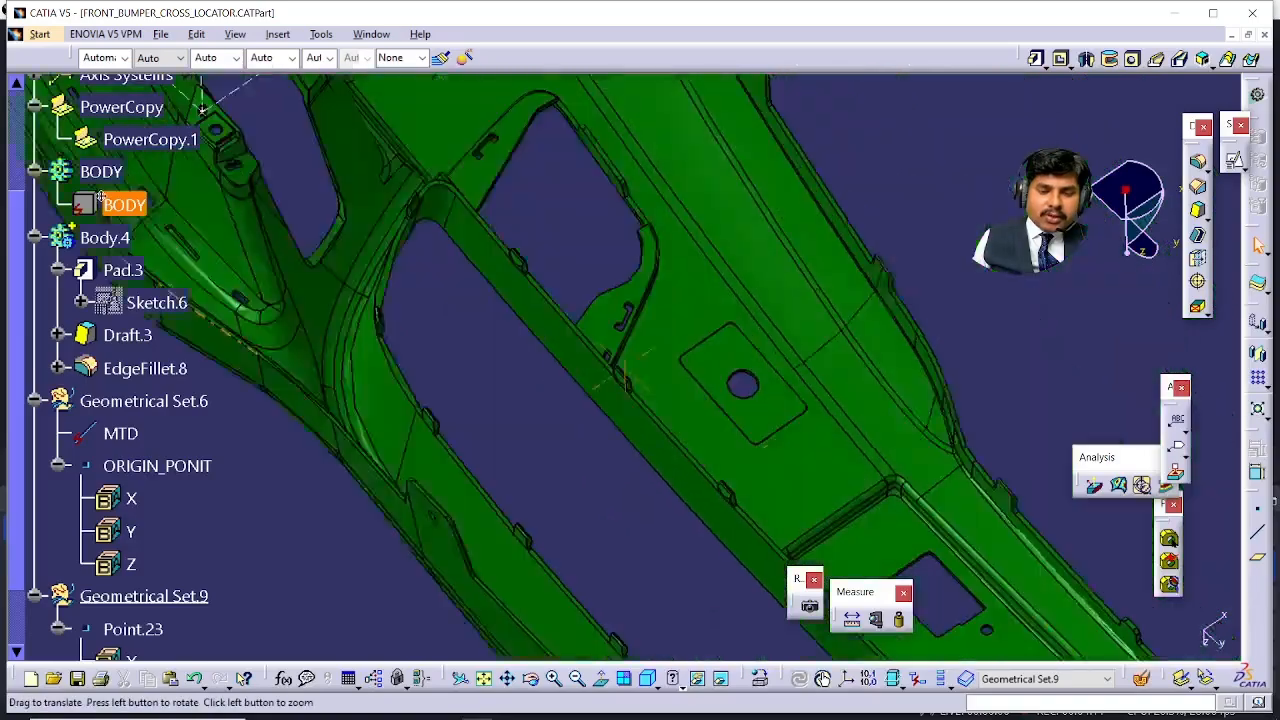
middle_drag(656, 449, 707, 277)
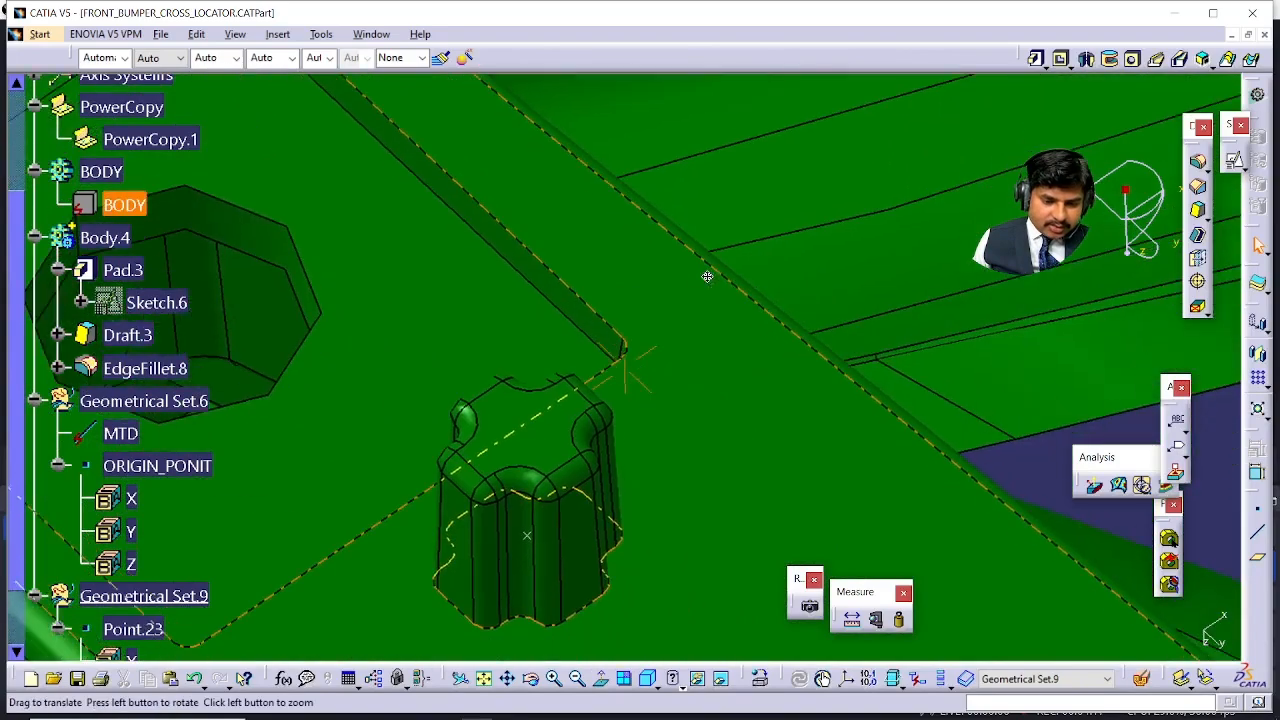
click(280, 34)
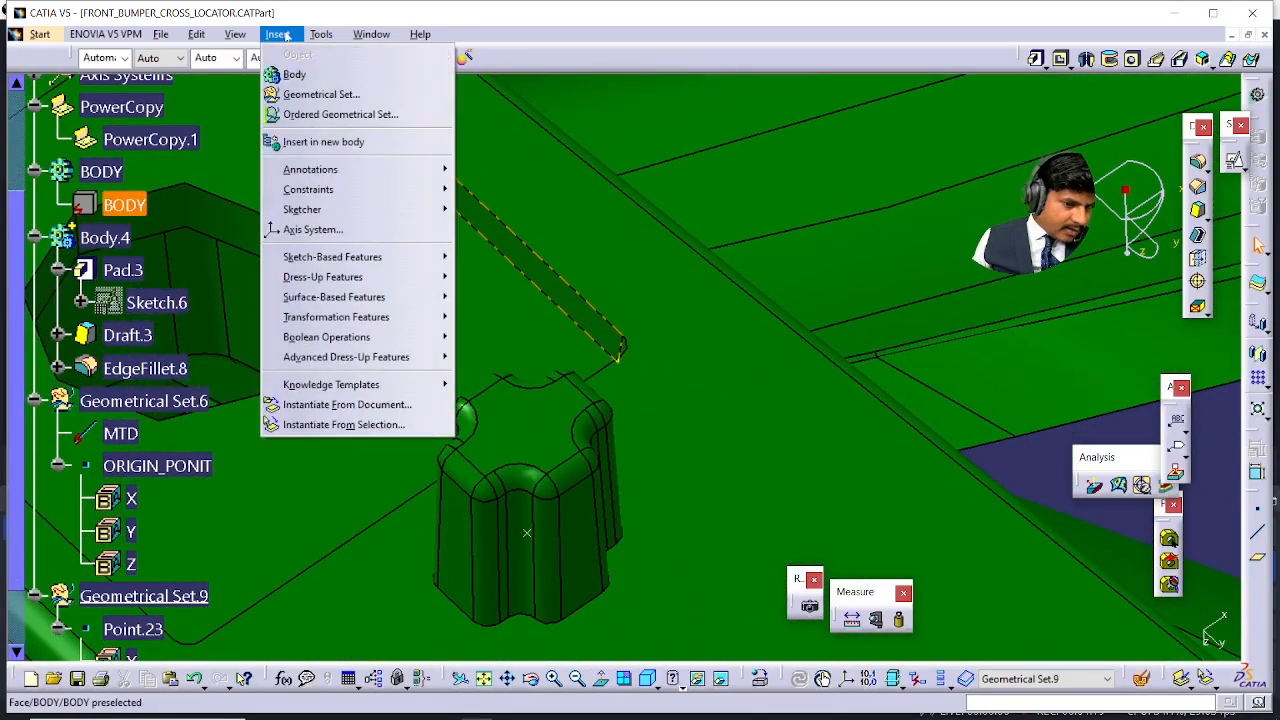
click(355, 424)
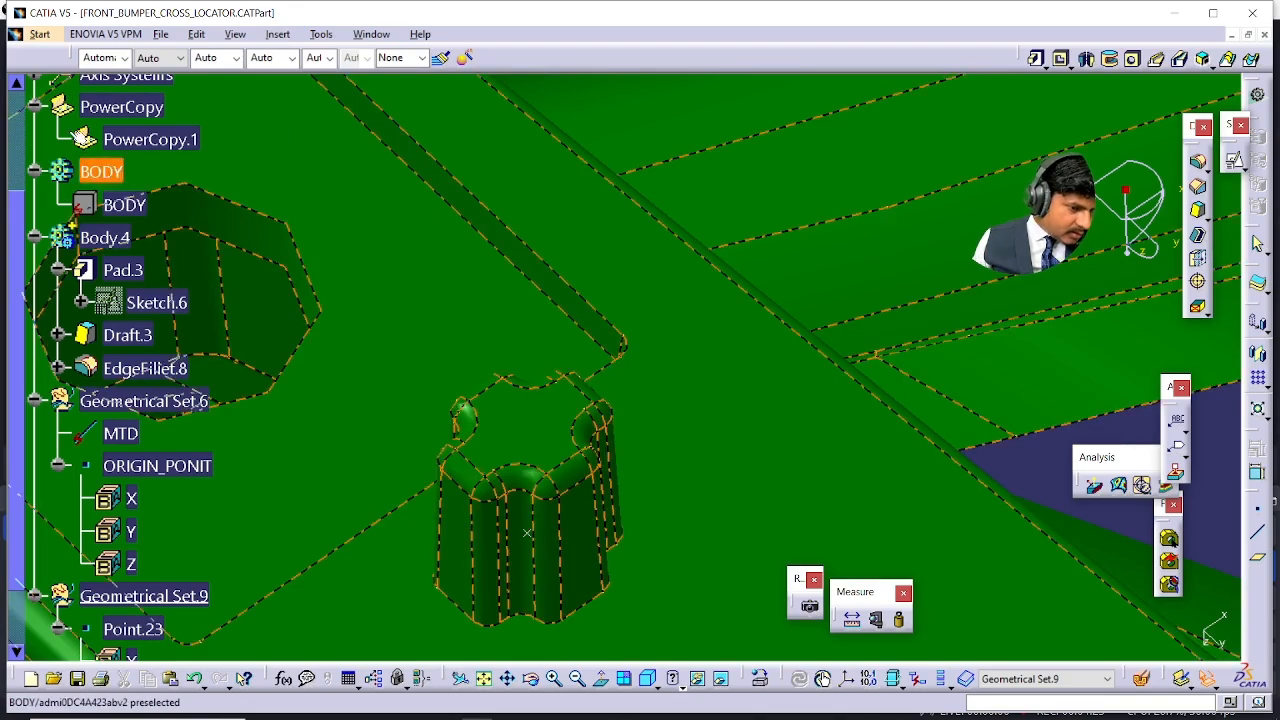
scroll(66, 120, up, 2)
click(128, 252)
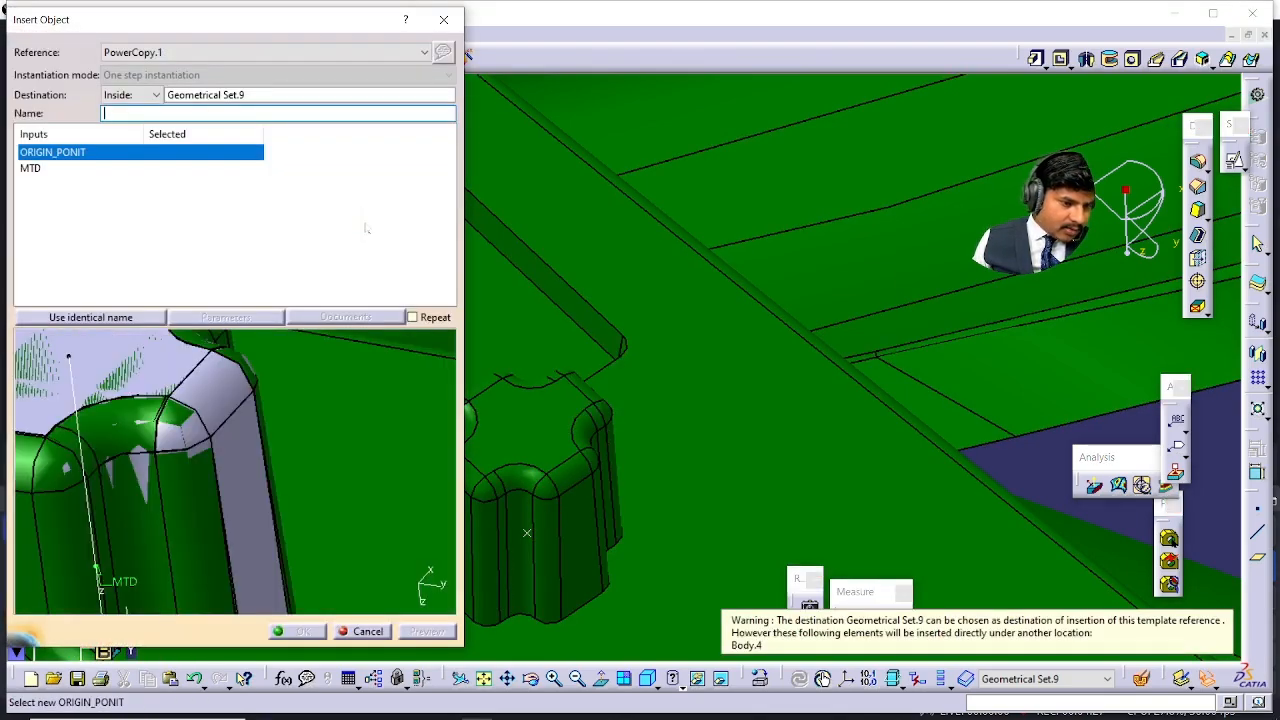
click(535, 537)
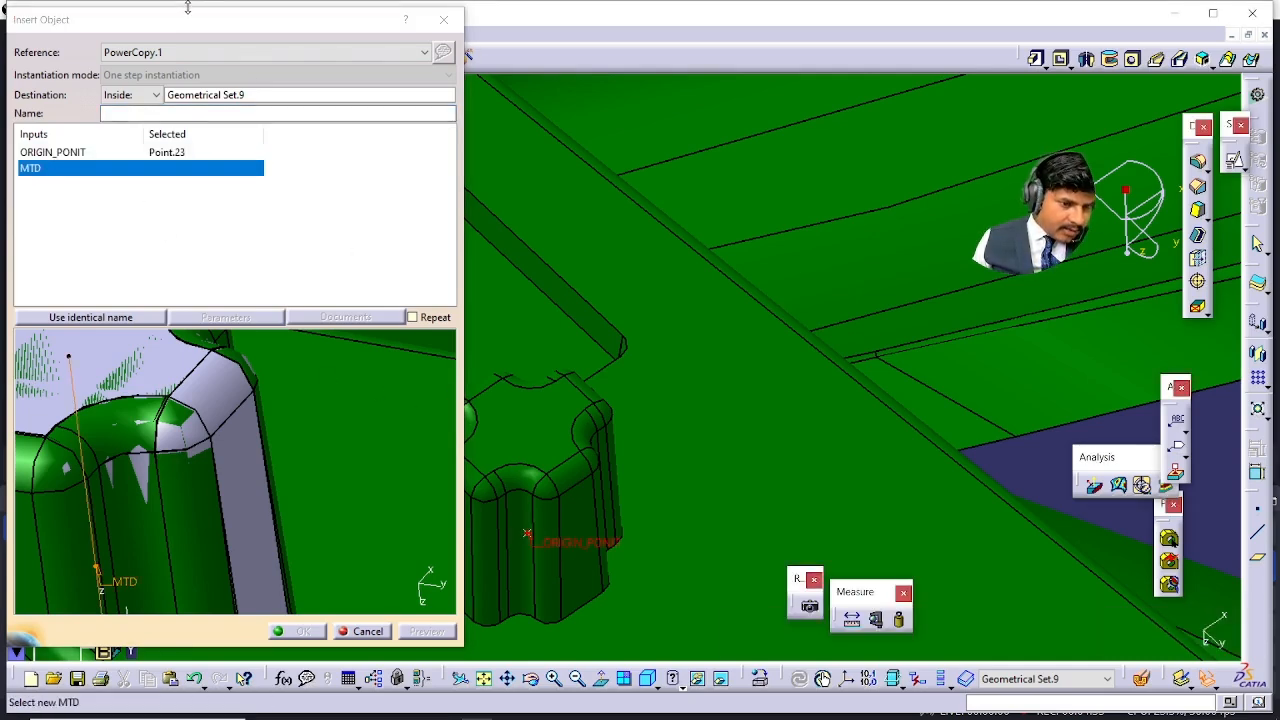
- Assign the existing MTD line from Geometrical Set.6 as the MTD input, preview the instance and complete the insertion
drag(174, 30, 500, 263)
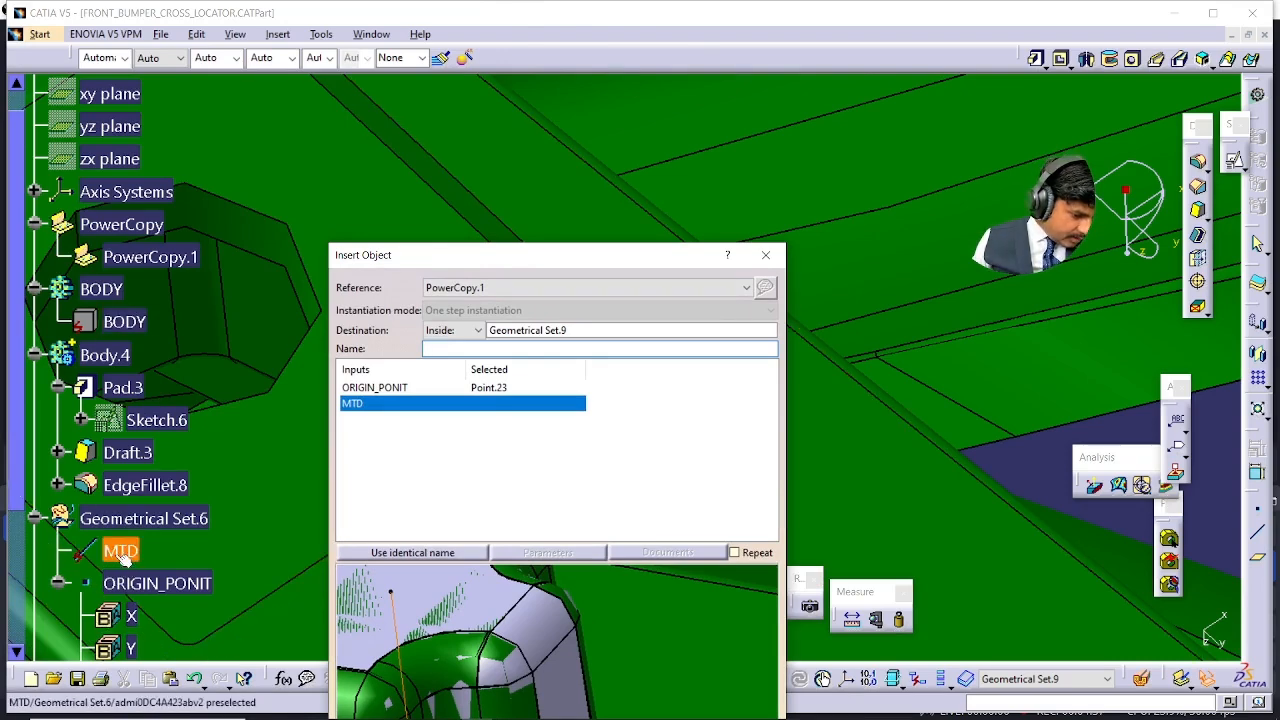
click(121, 553)
drag(567, 263, 378, 38)
middle_drag(422, 448, 385, 440)
drag(383, 36, 321, 41)
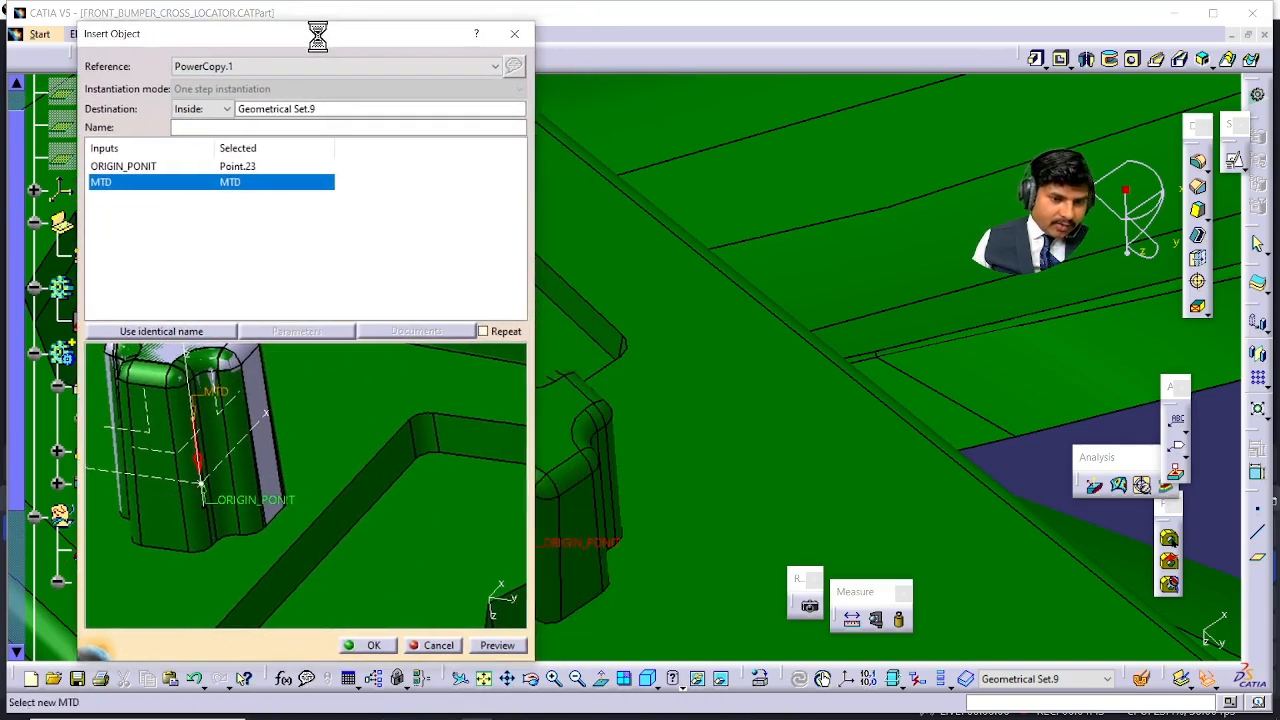
middle_drag(732, 418, 566, 580)
middle_drag(596, 519, 615, 489)
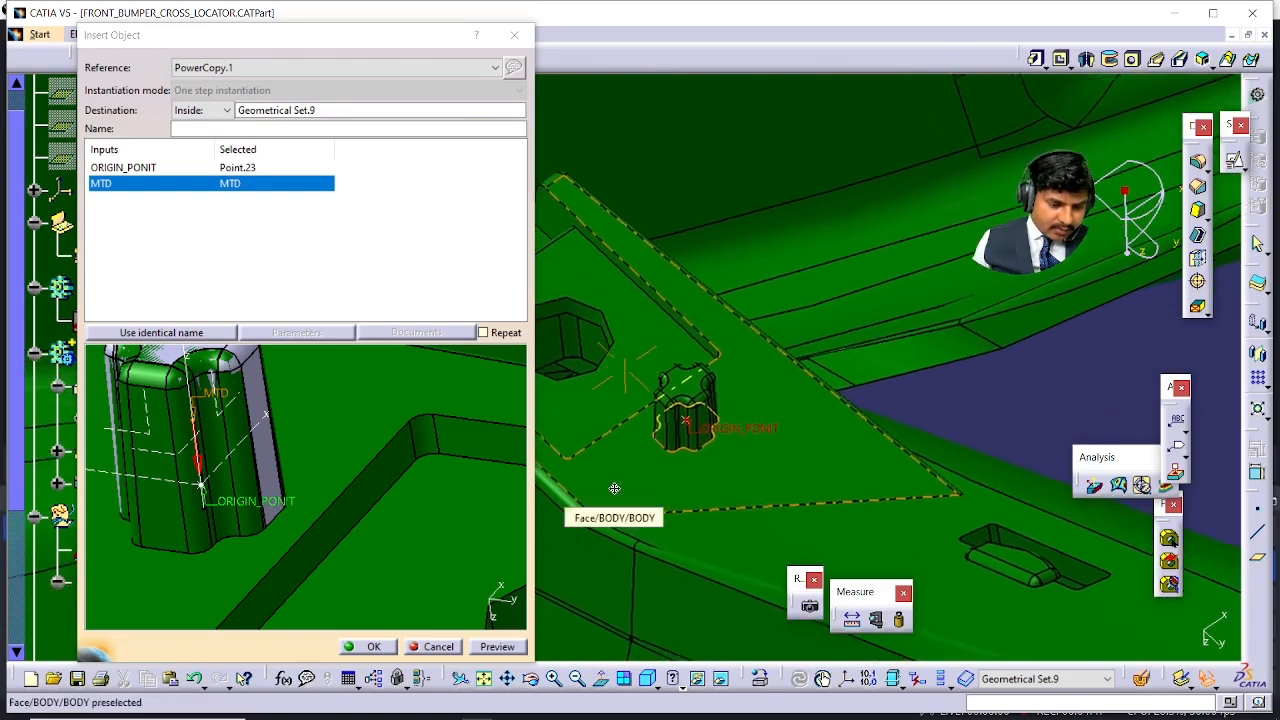
click(500, 646)
click(380, 651)
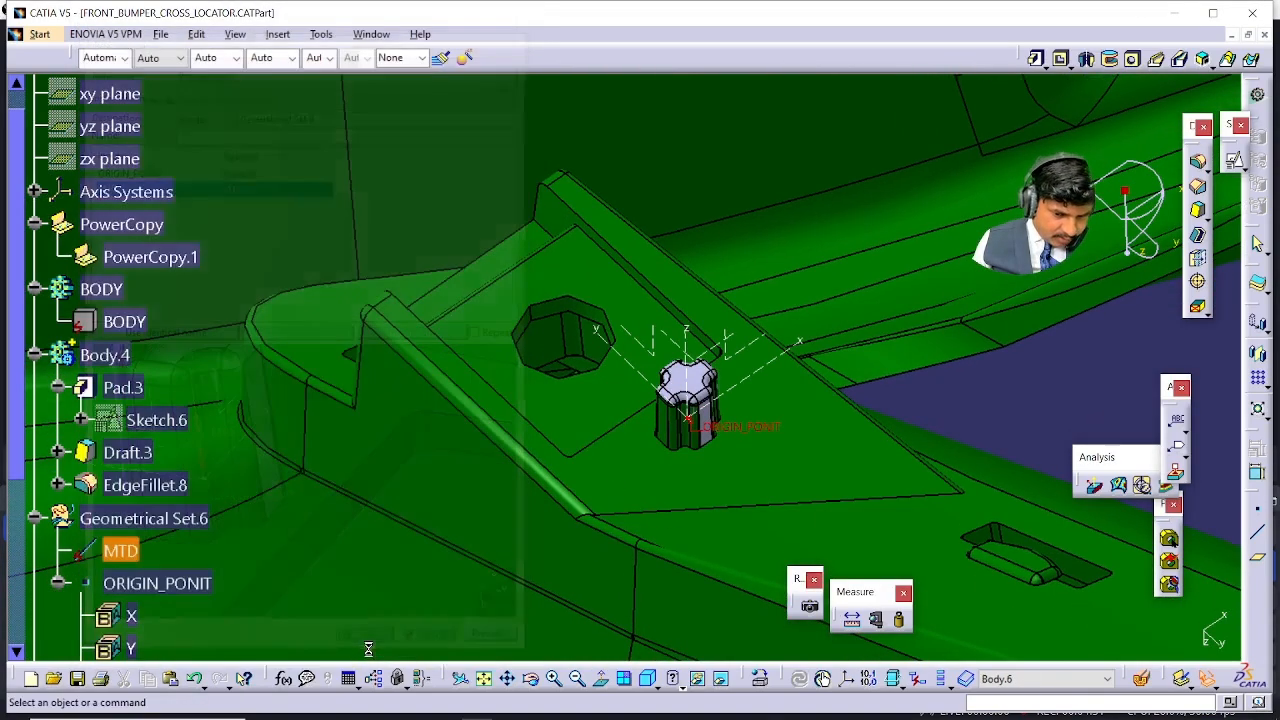
- Examine the inserted cross locator against the original one and view both locator positions on the whole bumper
middle_drag(752, 546, 900, 168)
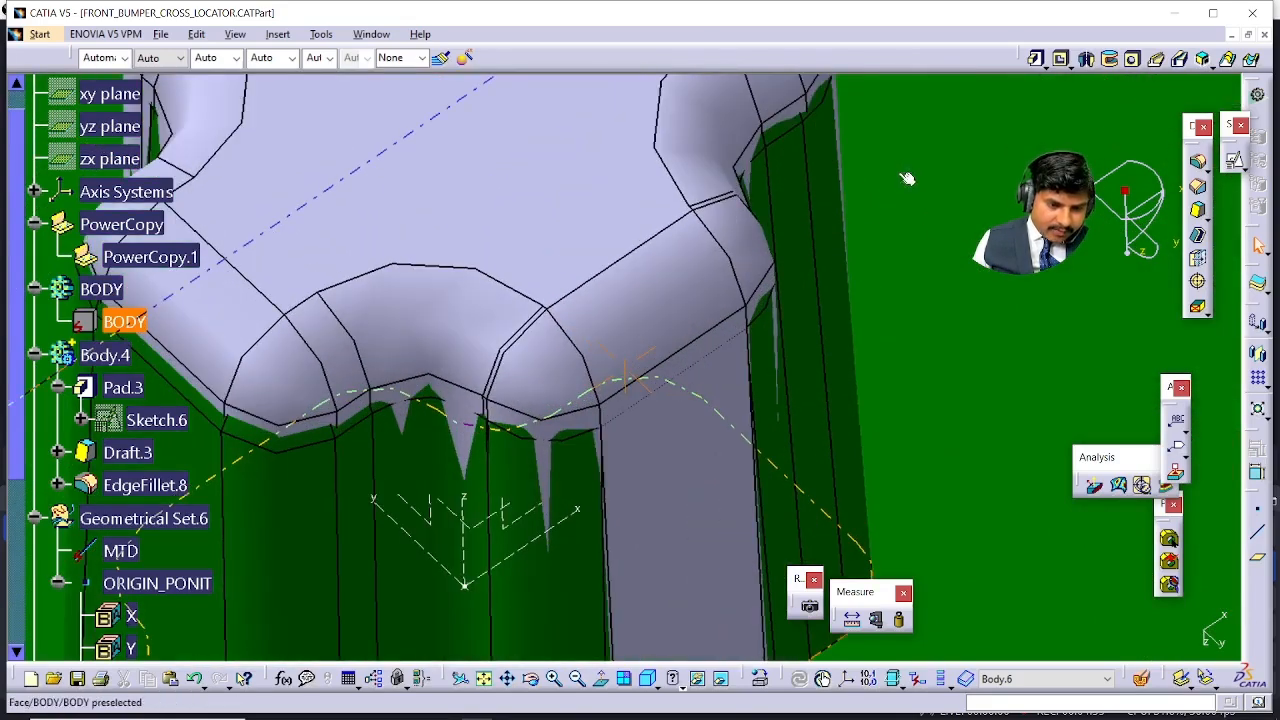
middle_drag(425, 345, 580, 443)
middle_drag(458, 376, 570, 290)
middle_drag(437, 180, 664, 270)
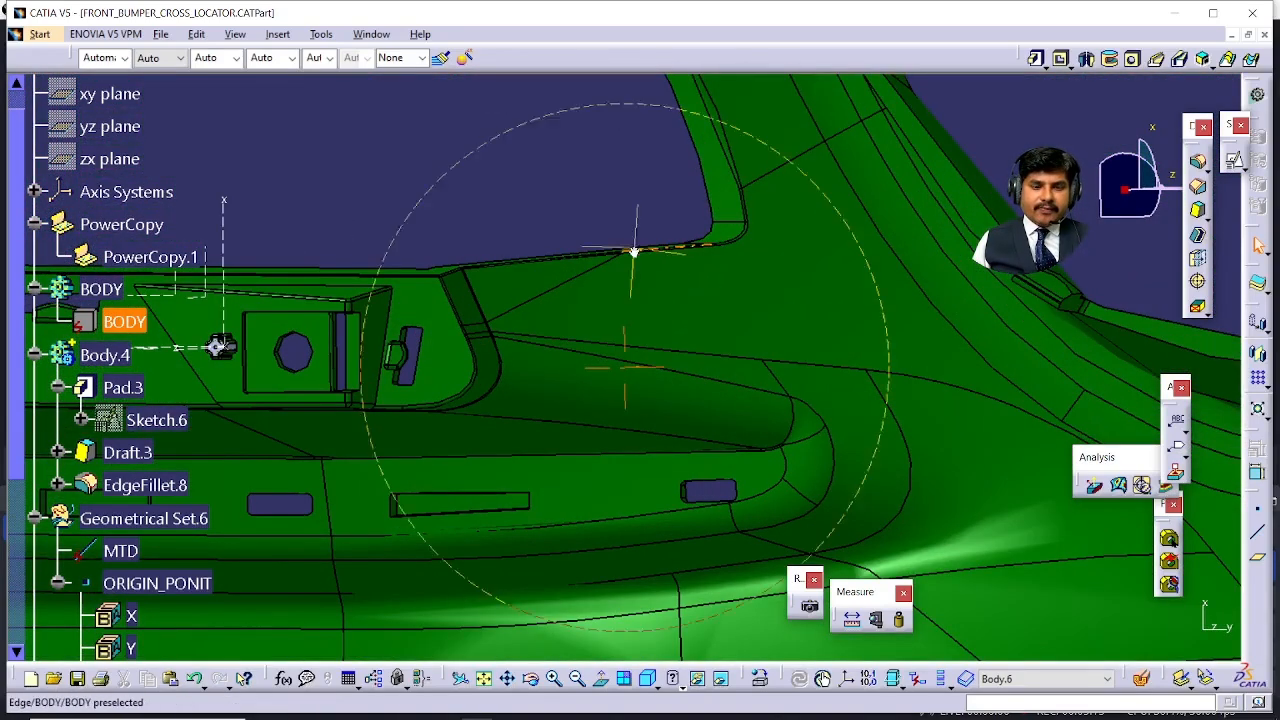
mouse_move(634, 252)
middle_down()
mouse_move(650, 320)
mouse_move(871, 491)
mouse_move(856, 451)
mouse_move(537, 206)
mouse_move(551, 166)
mouse_move(696, 291)
mouse_move(690, 300)
mouse_move(551, 240)
mouse_move(697, 191)
mouse_move(526, 497)
mouse_move(766, 349)
mouse_move(445, 508)
mouse_move(560, 480)
mouse_move(856, 477)
mouse_move(855, 263)
mouse_move(875, 391)
mouse_move(794, 200)
mouse_move(837, 357)
mouse_move(831, 400)
mouse_move(694, 290)
mouse_move(600, 294)
mouse_move(648, 240)
middle_up()
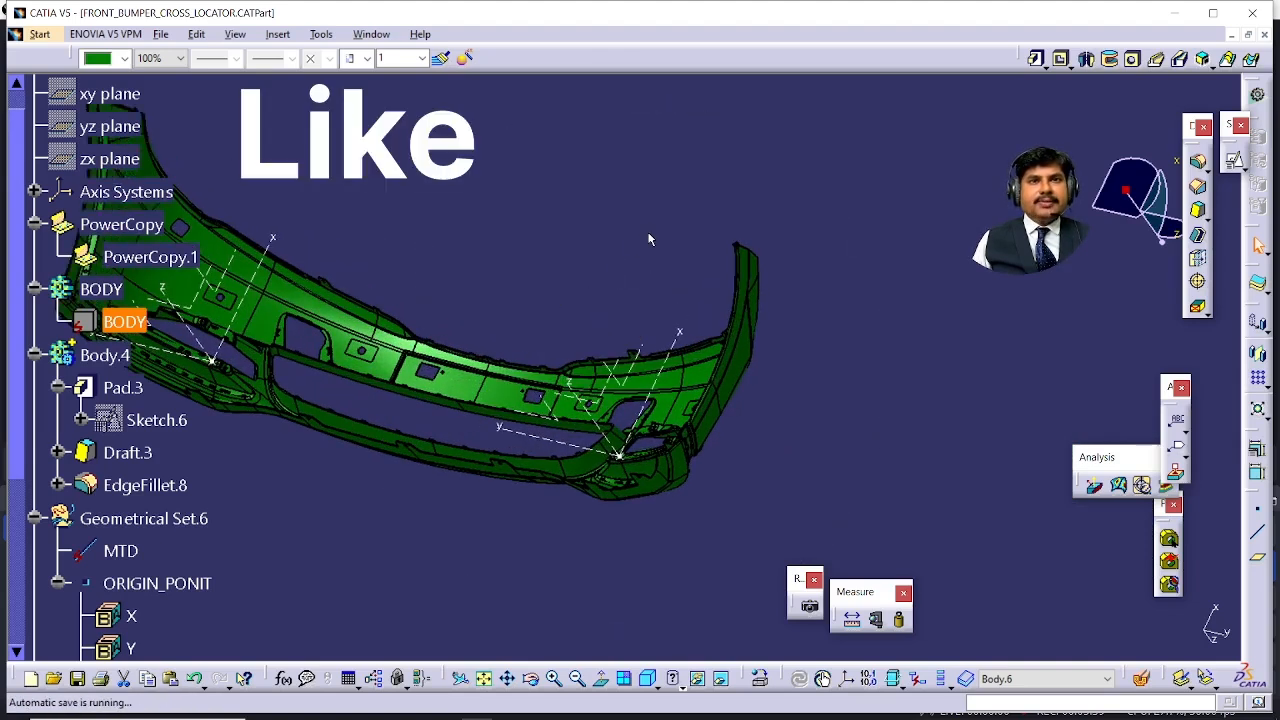
middle_drag(715, 290, 744, 449)
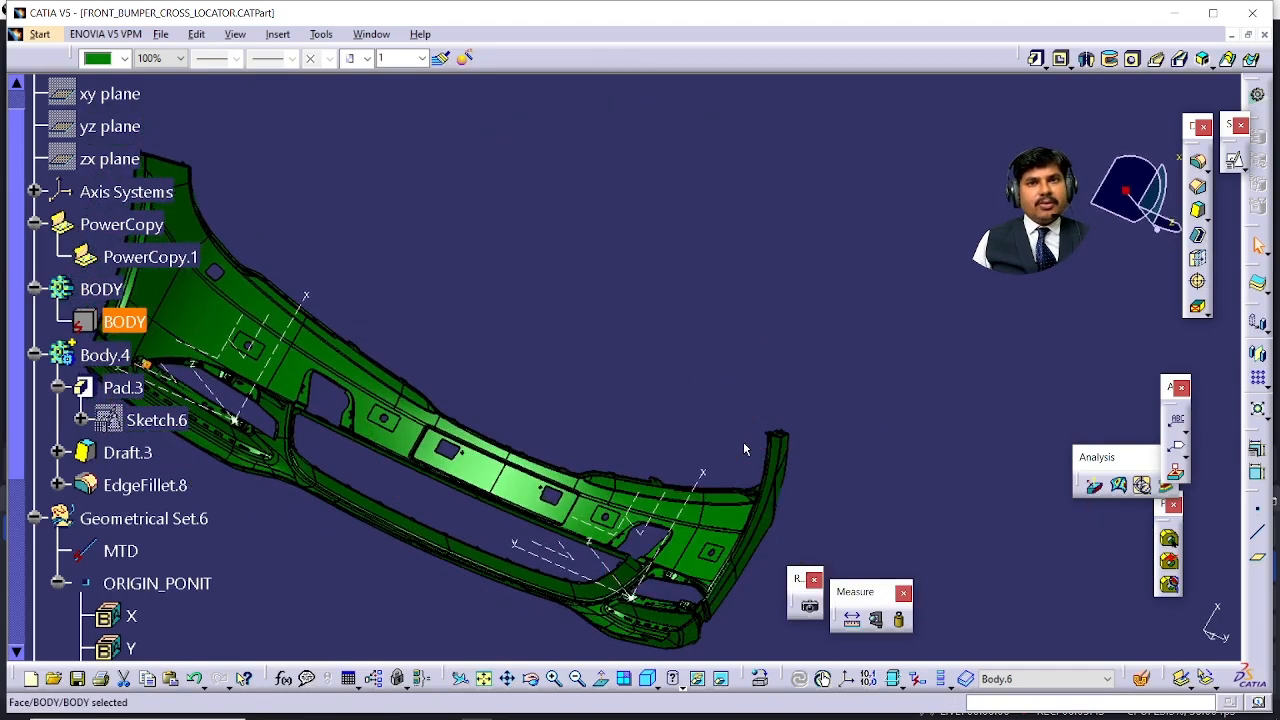